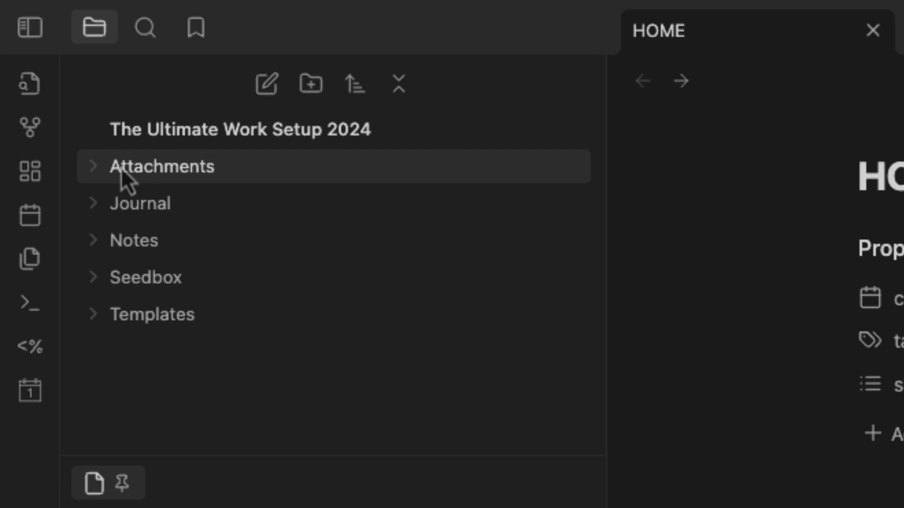
- Expand the Journal folder and collapse its 01 Daily subfolder to view the daily, weekly and monthly folders
left_click(105, 214)
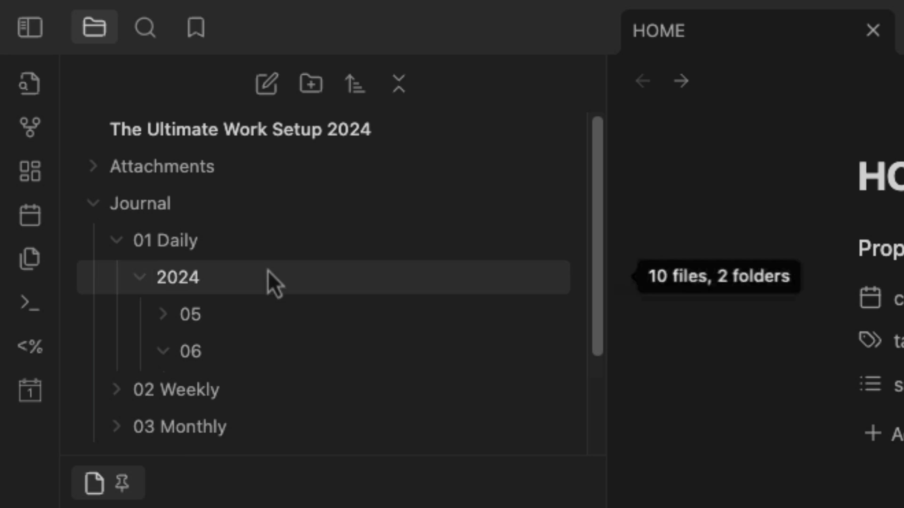
left_click(104, 245)
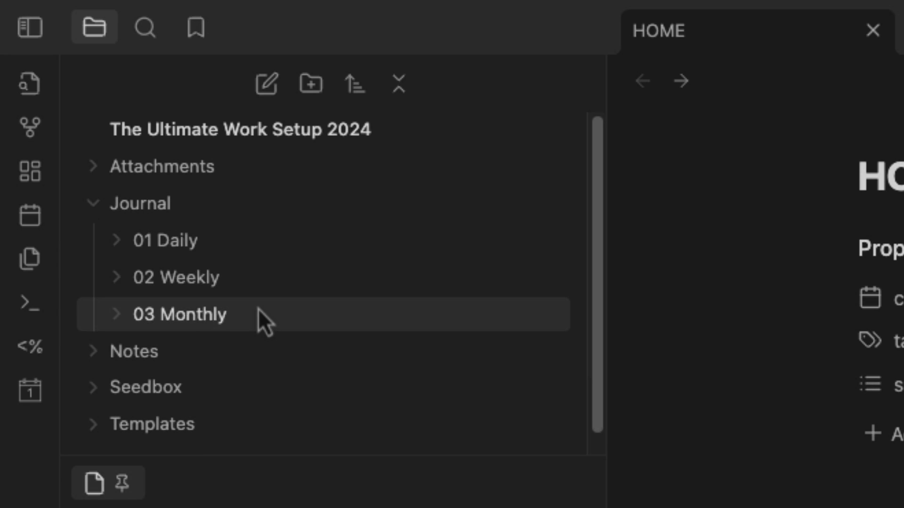
scroll(340, 311, "down", 1)
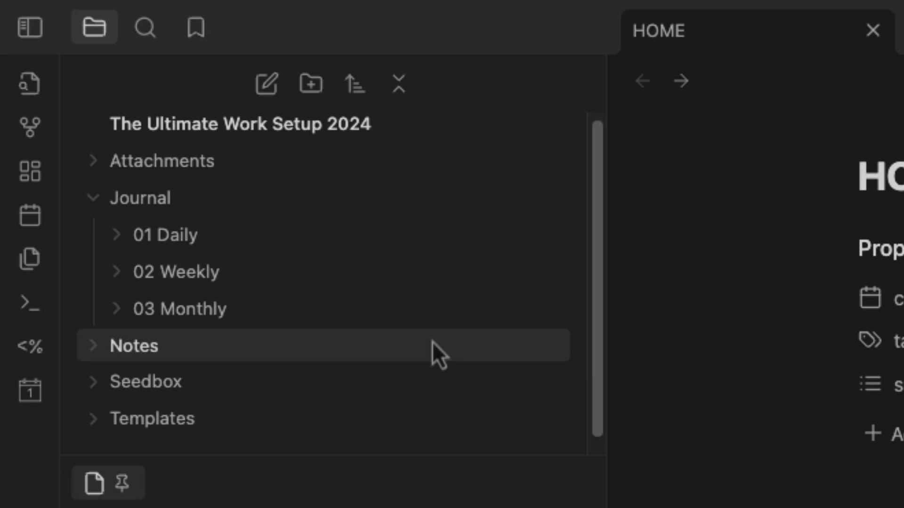
mouse_move(244, 314)
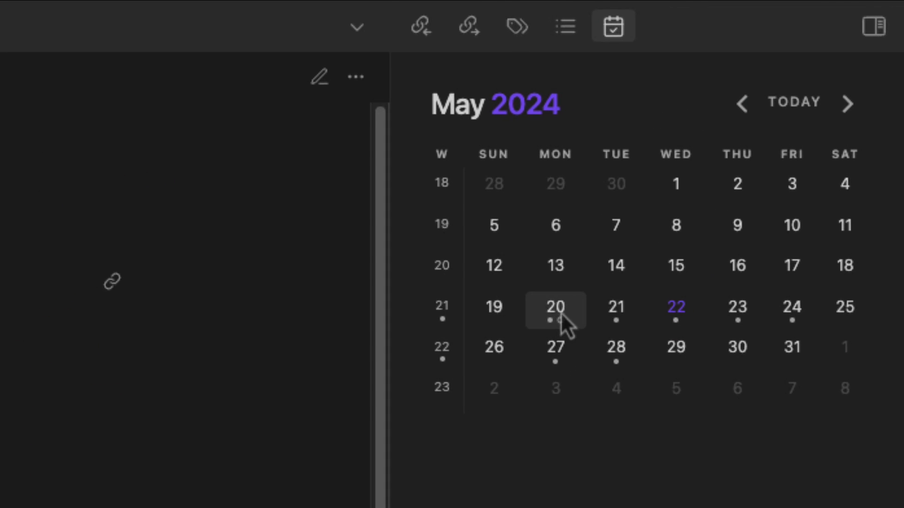
- Open the daily note for May 20, 2024 from the calendar and fold its Log section
left_click(558, 310)
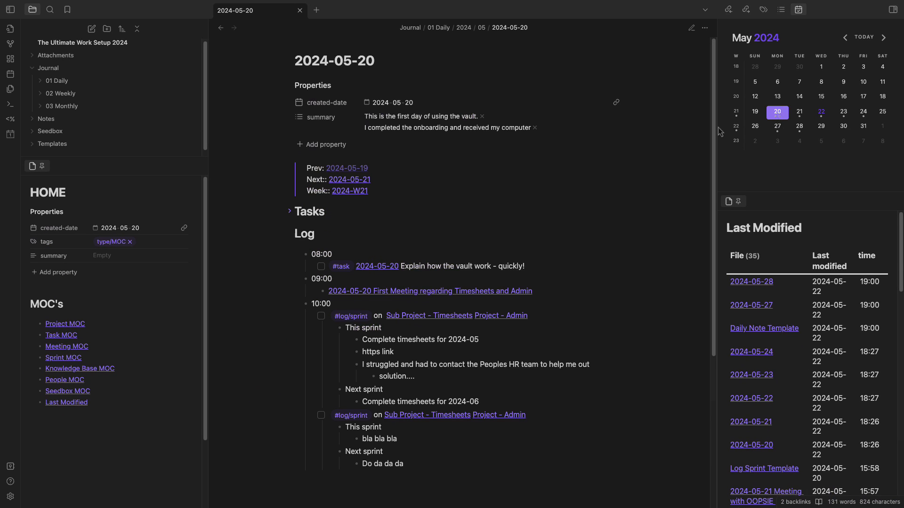
left_click(290, 234)
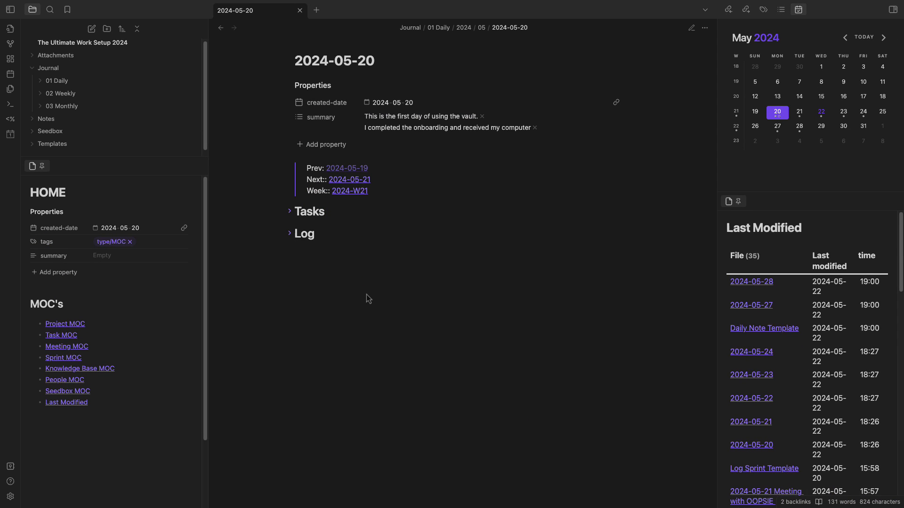
left_click(290, 234)
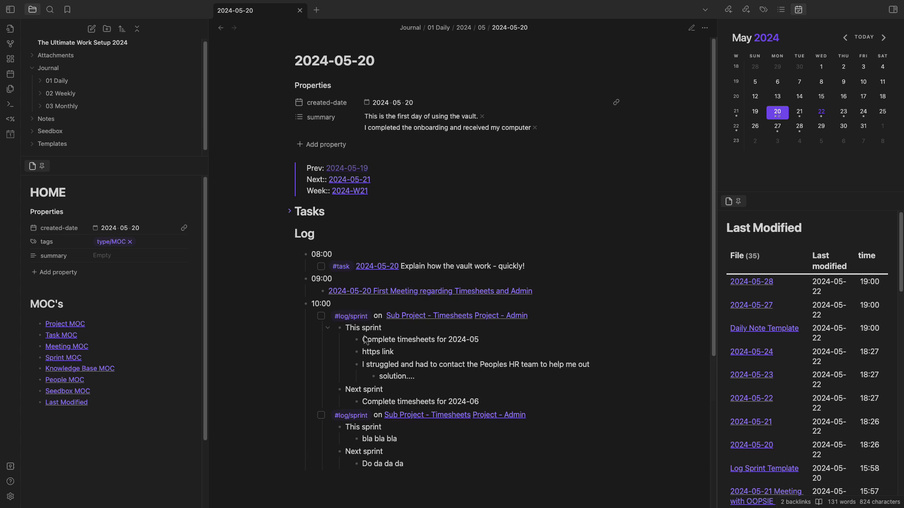
left_click(290, 234)
left_click_drag(296, 61, 420, 70)
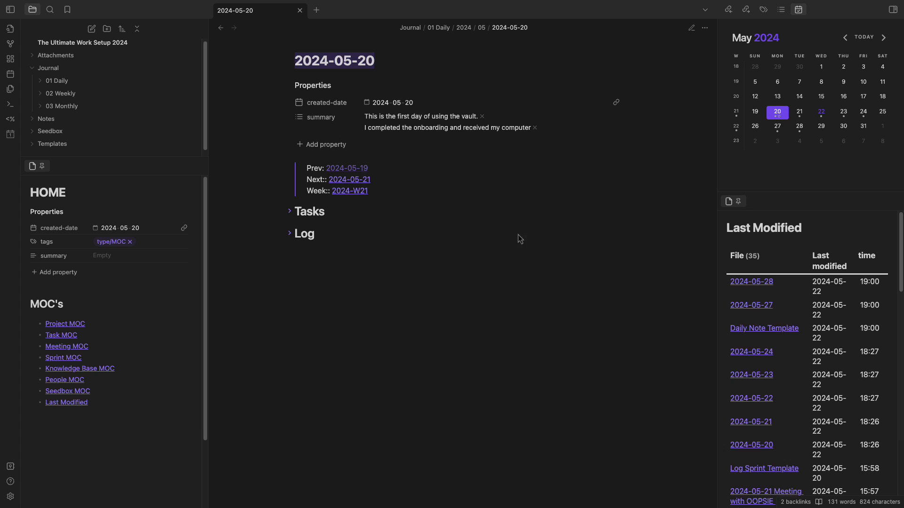
- Unfold the daily note's Tasks section, review the listed tasks, and fold it again
left_click(289, 212)
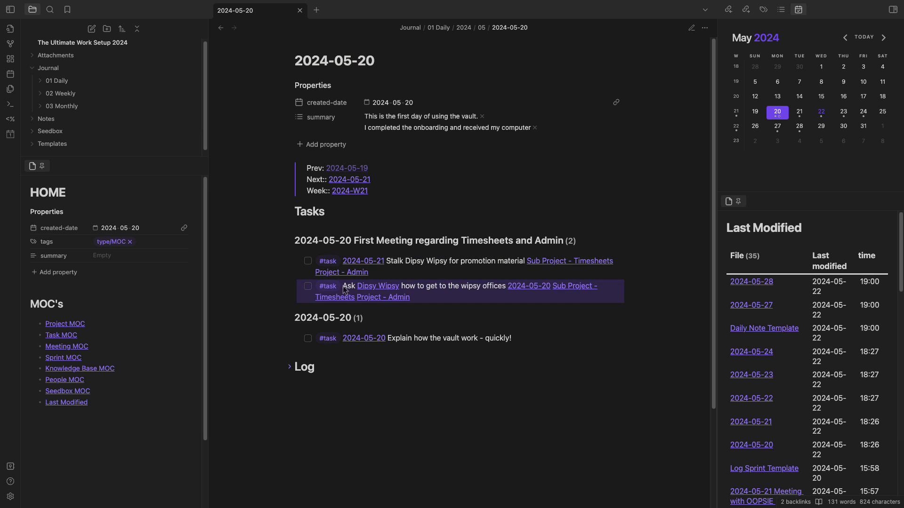
key("ctrl+e")
key("ctrl+e")
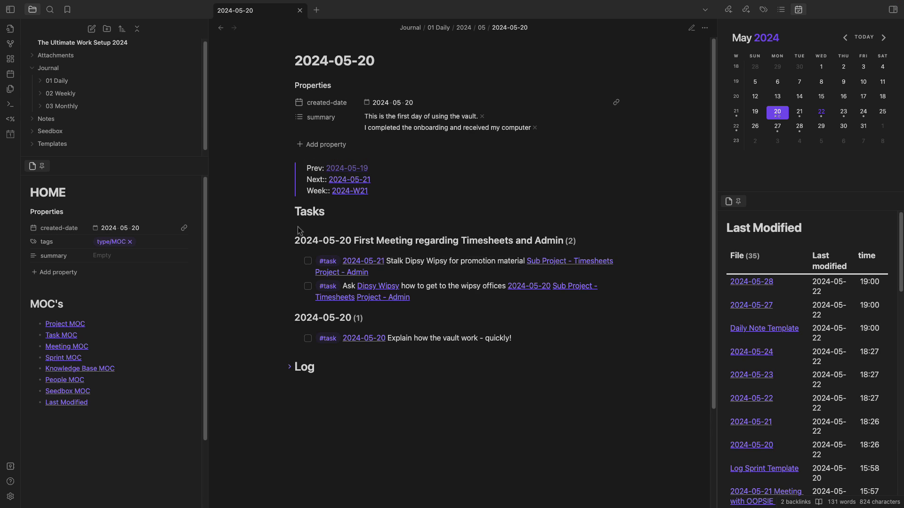
left_click(291, 212)
- Unfold the daily note's Log section, examine the timed entries and the 08:00 task, and fold it again
left_click(290, 234)
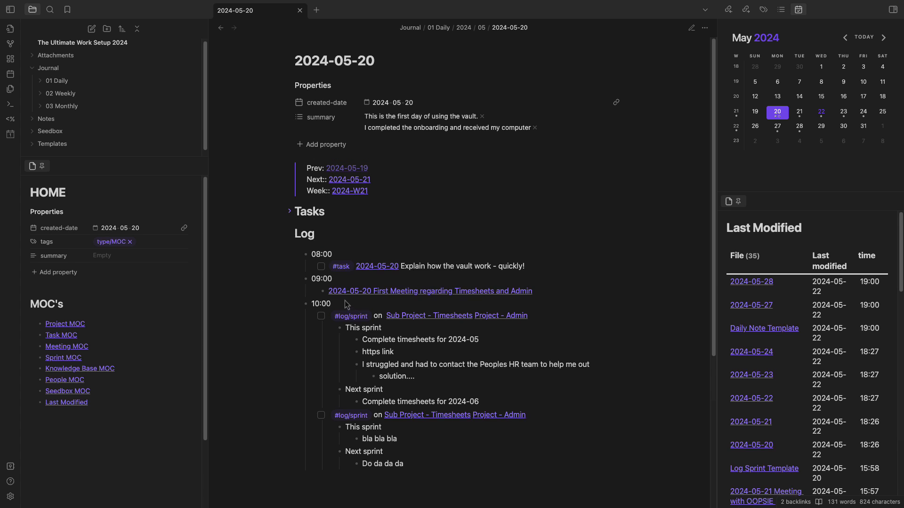
double_click(320, 256)
left_click_drag(318, 282, 317, 307)
scroll(338, 387, "down", 4)
scroll(339, 387, "up", 4)
left_click_drag(416, 269, 506, 268)
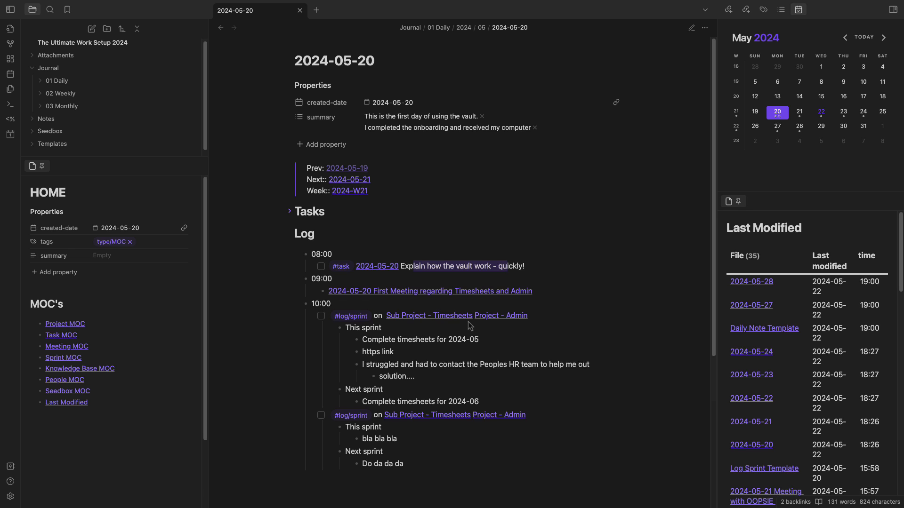
left_click(290, 233)
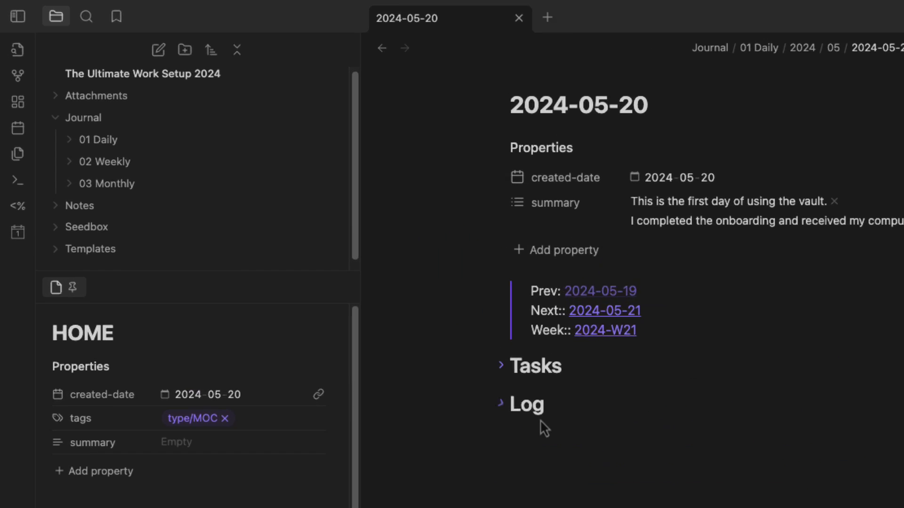
- Collapse the Journal folder and briefly look inside the Notes folder
left_click(39, 69)
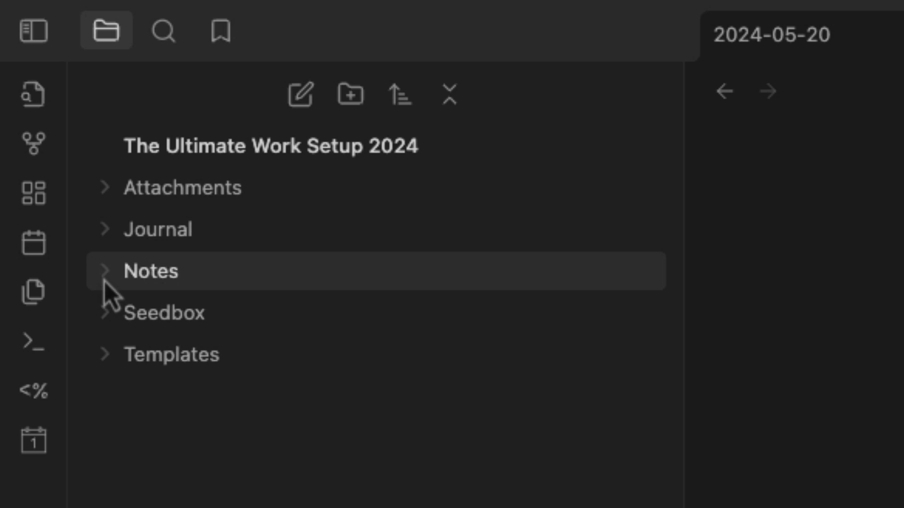
left_click(106, 279)
left_click(100, 282)
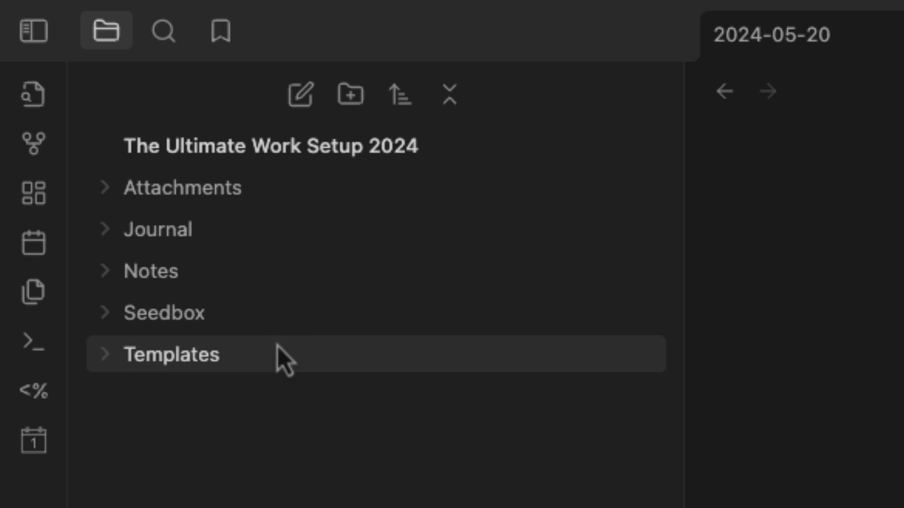
- Expand the Templates folder and enlarge the file list pane so that all templates fit
left_click(155, 354)
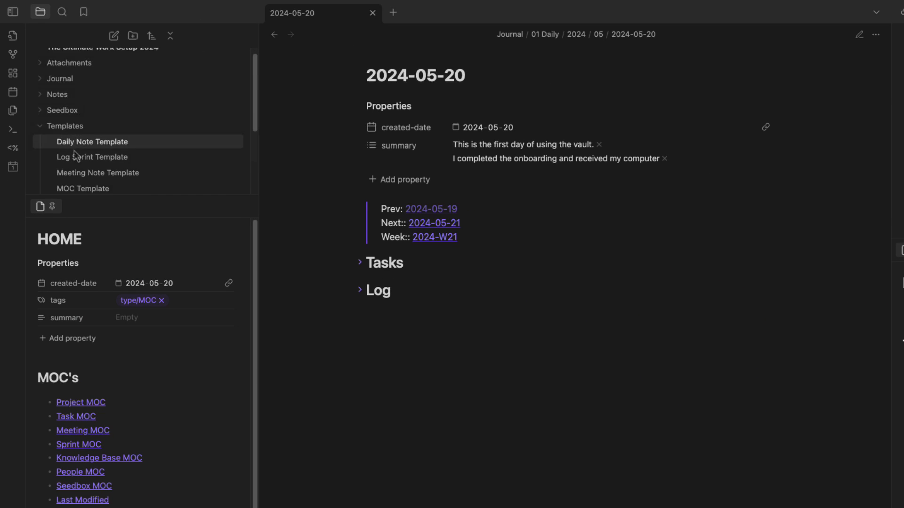
scroll(75, 155, "down", 3)
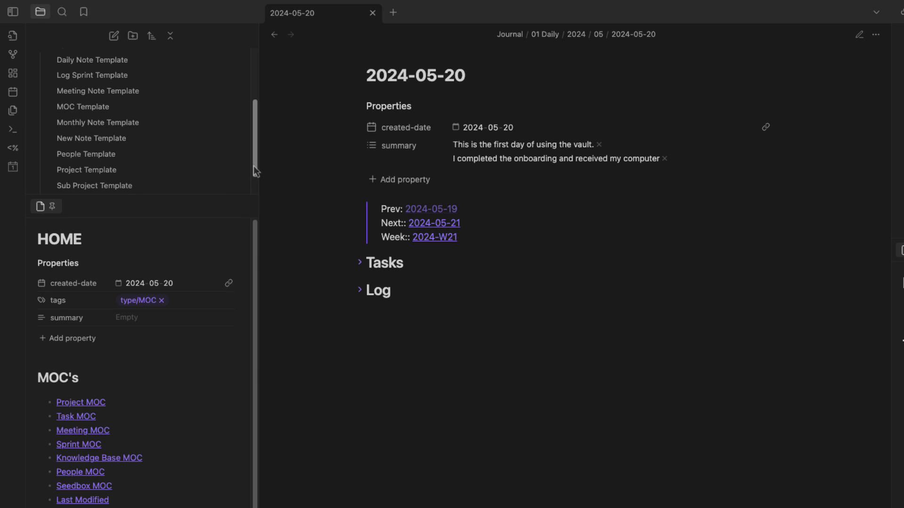
left_click_drag(244, 198, 238, 307)
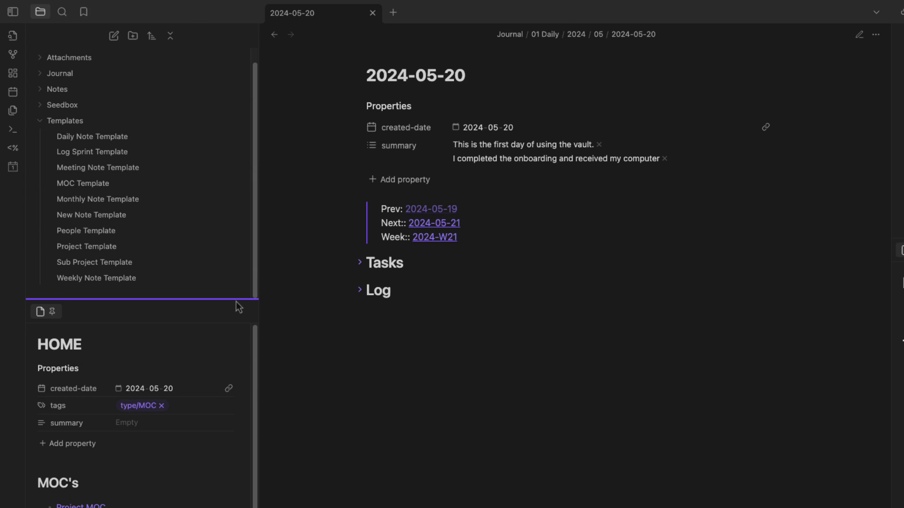
- View each template in the Templates folder in order, from Daily Note Template through Weekly Note Template
left_click(98, 140)
left_click(98, 154)
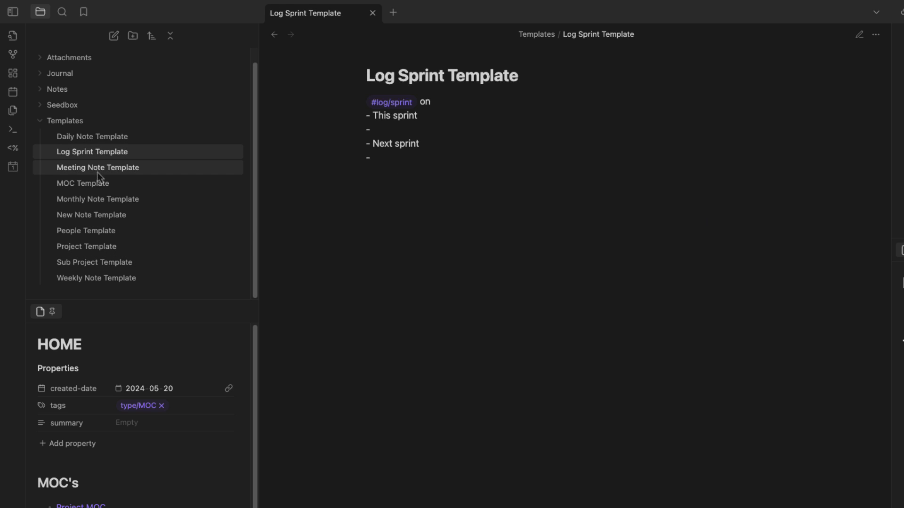
left_click(99, 168)
left_click(95, 186)
left_click(99, 203)
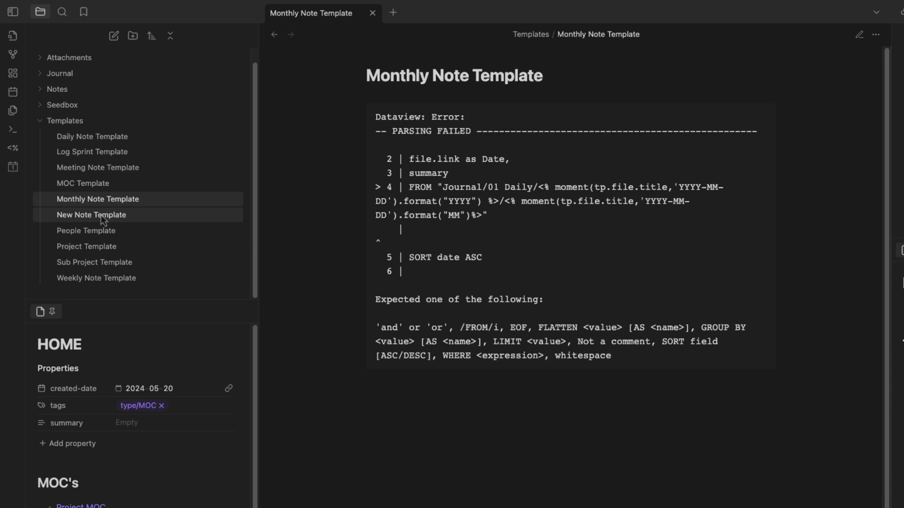
left_click(101, 217)
left_click(104, 235)
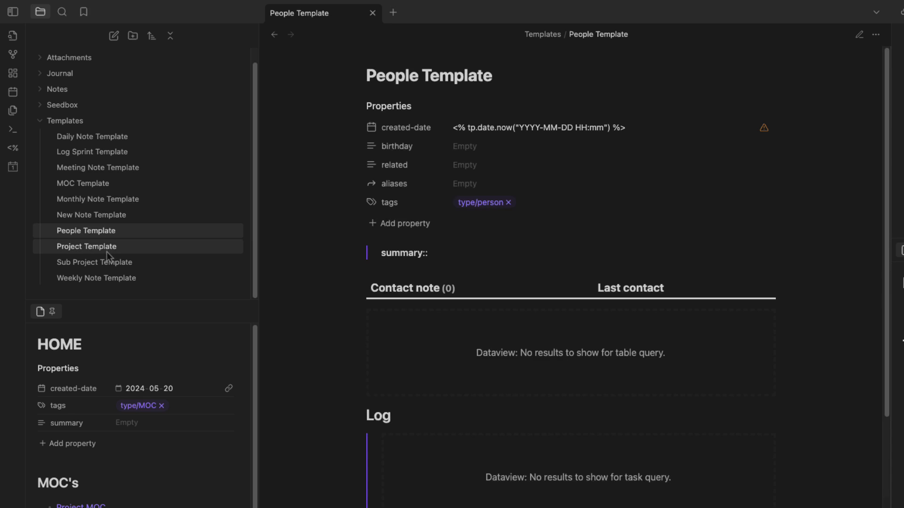
left_click(107, 249)
left_click(112, 264)
left_click(116, 280)
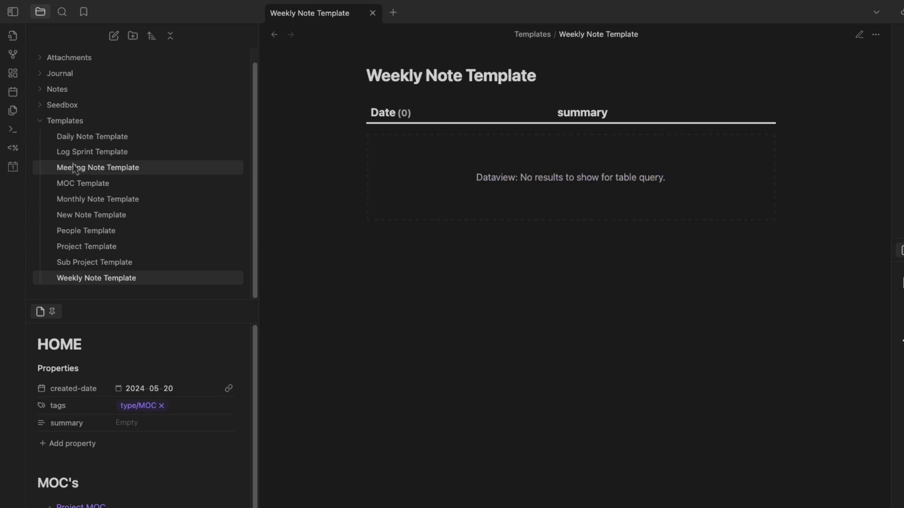
- Collapse the Templates folder and open the HOME note by searching for "home"
left_click(61, 121)
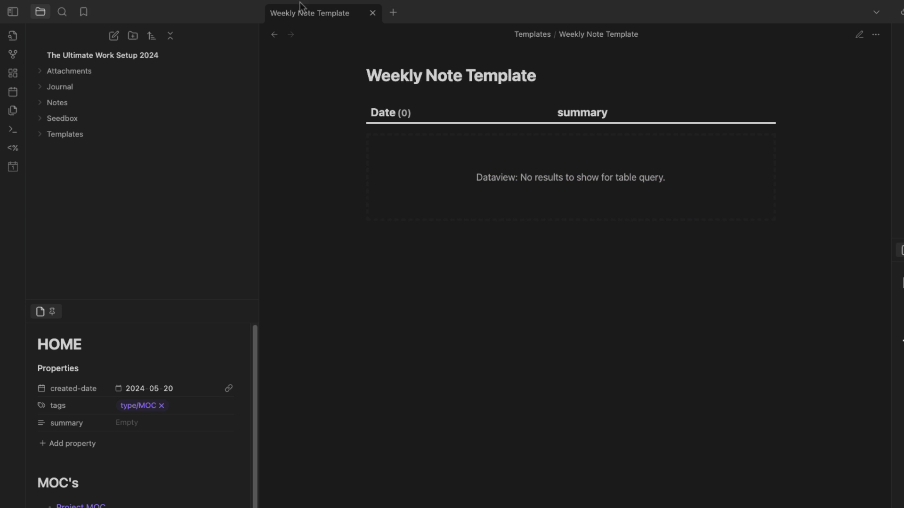
key("super+o")
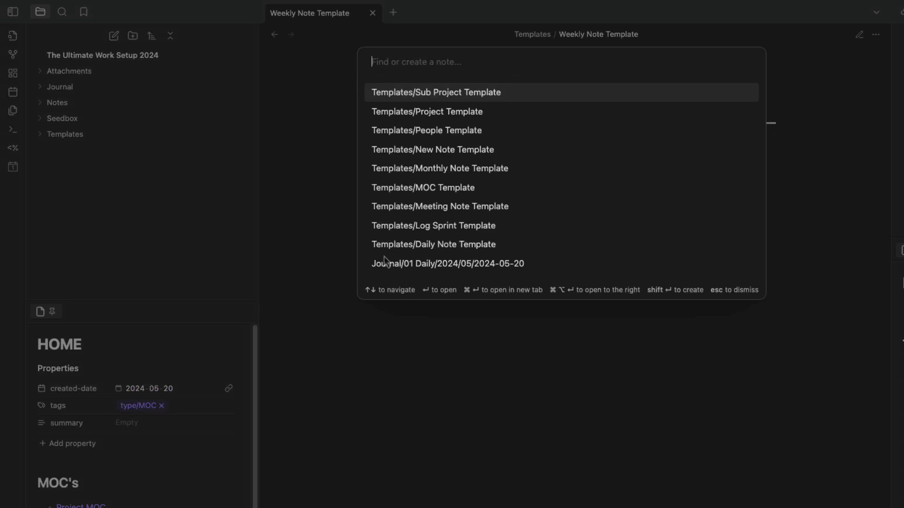
type("home")
key("Return")
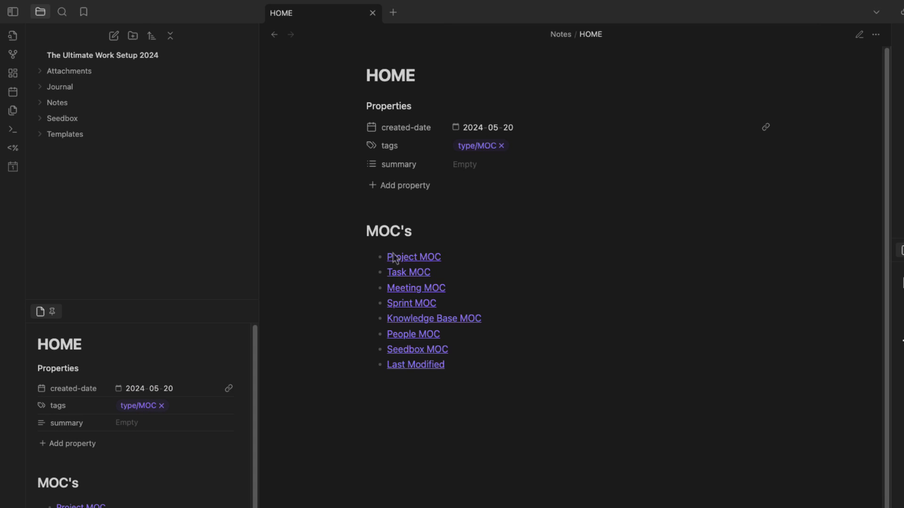
- Open the Project MOC note from HOME and unfold both its Open Projects and Closed Projects sections
mouse_move(428, 260)
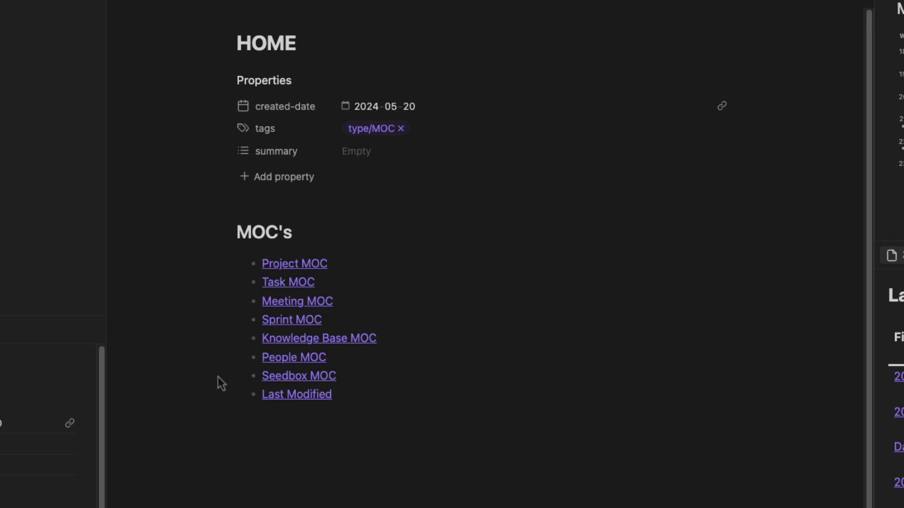
left_click(292, 264)
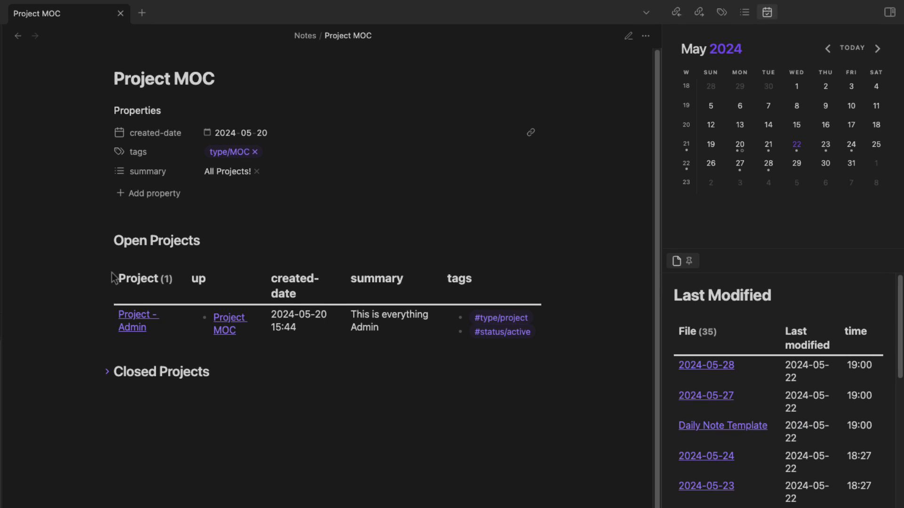
left_click(108, 241)
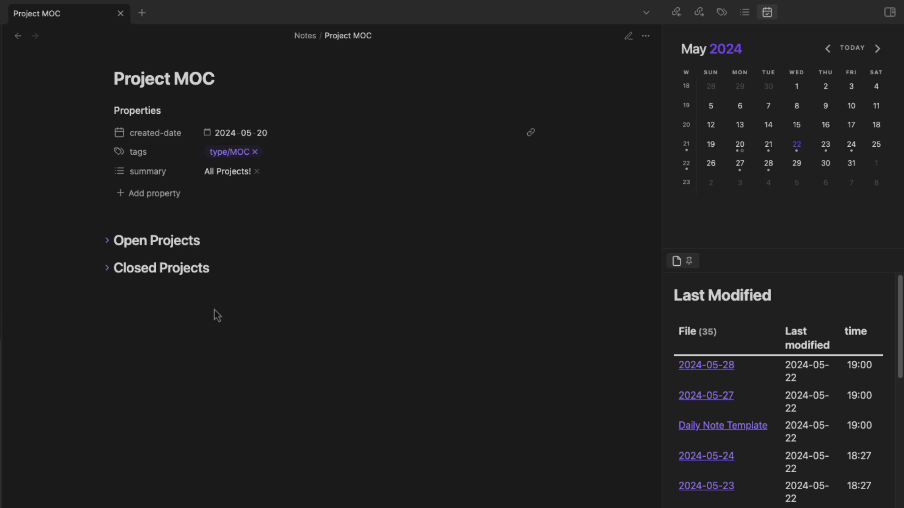
left_click(108, 268)
left_click(107, 241)
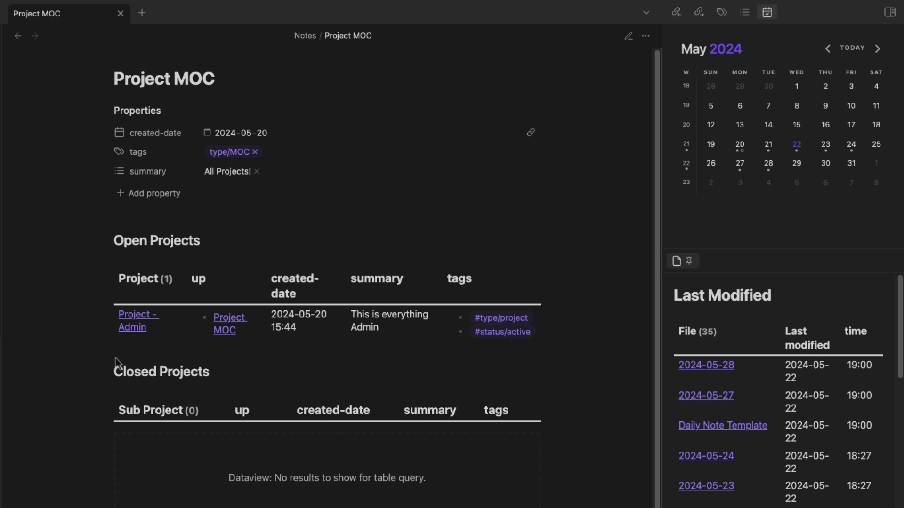
- Open the Project - Admin note from the open projects and fold its Tasks and Questions section
left_click(148, 324)
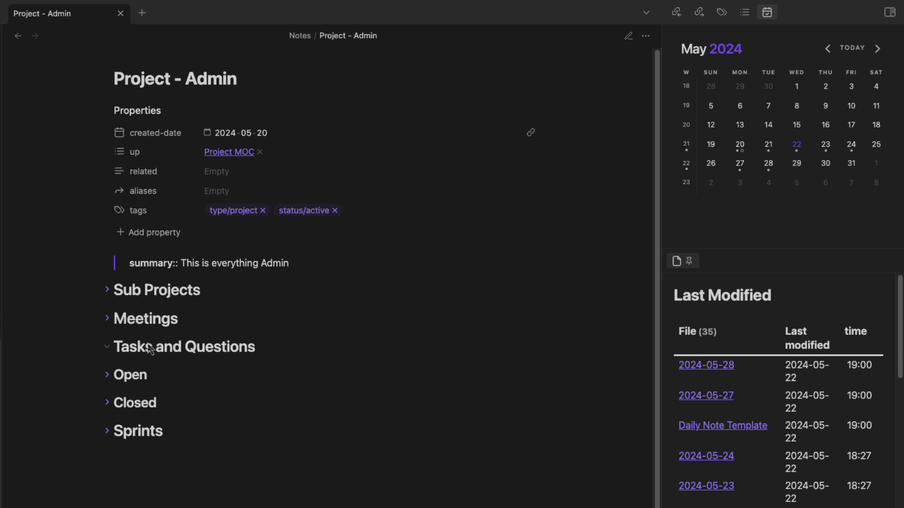
left_click(108, 348)
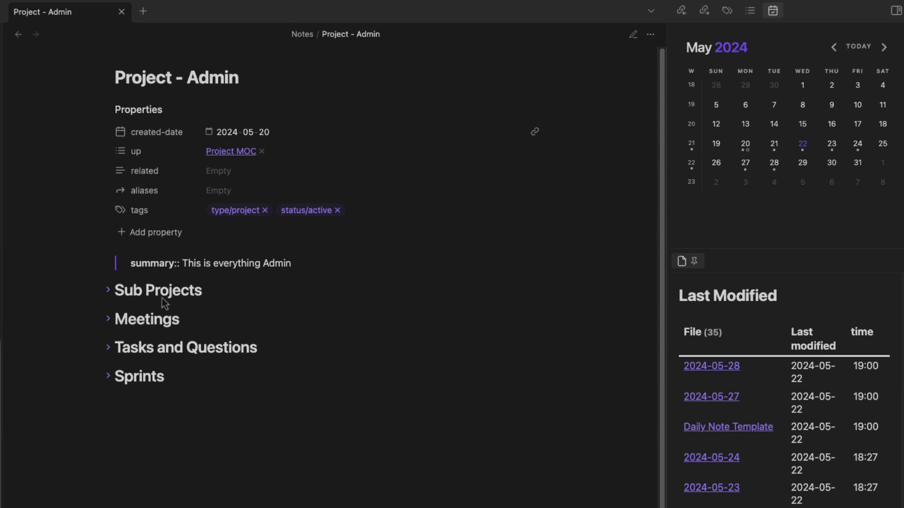
left_click_drag(147, 349, 270, 350)
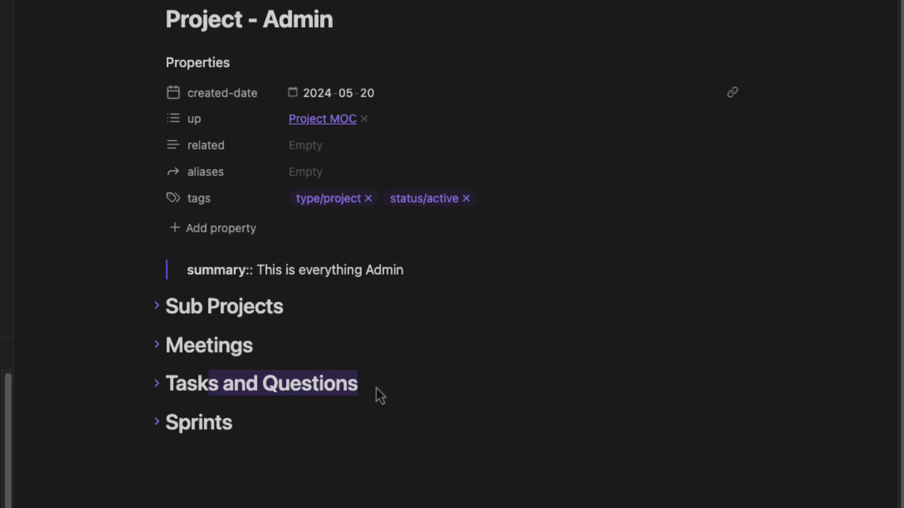
double_click(195, 423)
- Check the Sub Projects section of Project - Admin, fold it again, and unfold the Meetings section
left_click(157, 306)
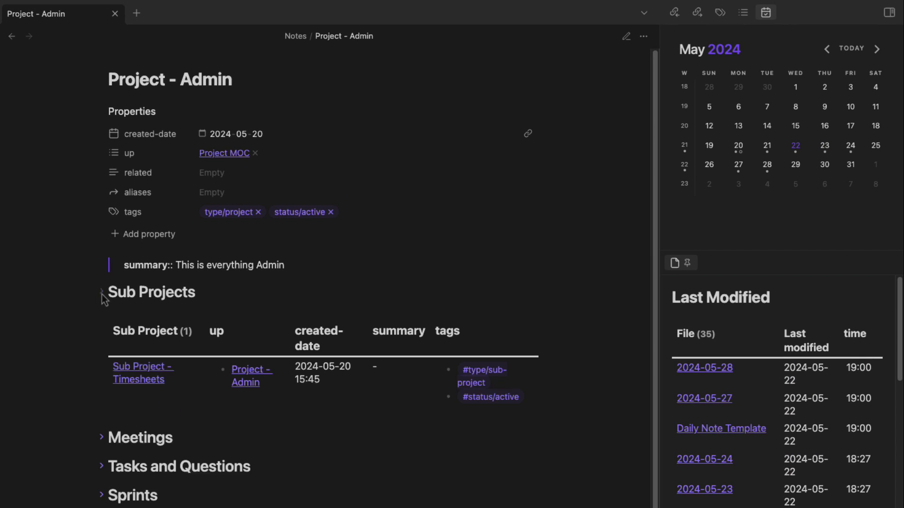
mouse_move(158, 381)
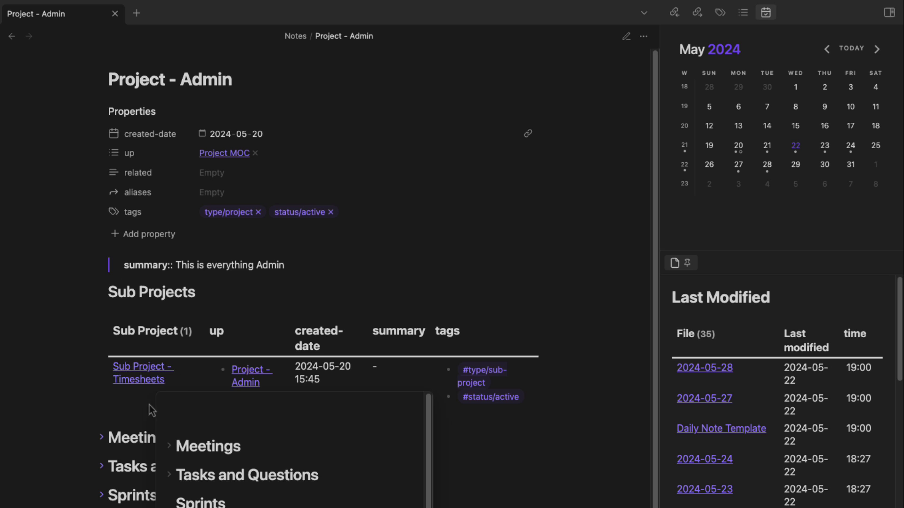
left_click(102, 294)
left_click(101, 322)
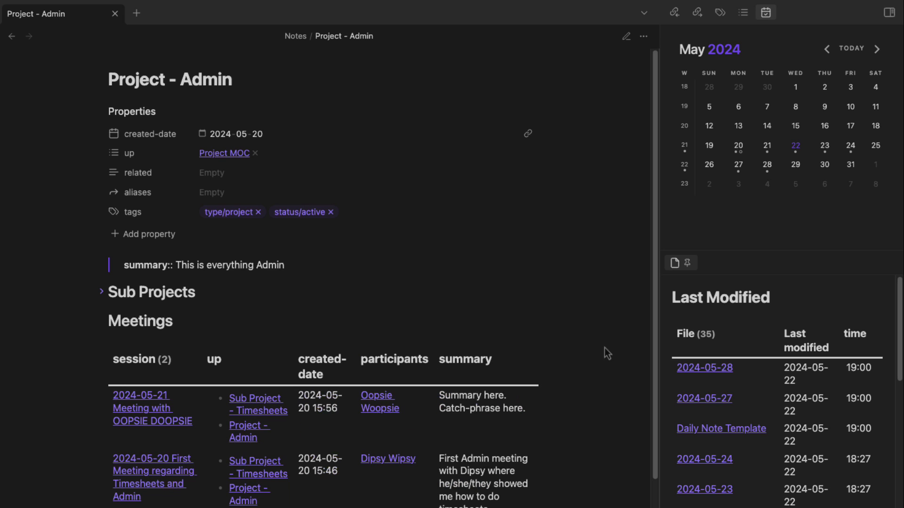
- Fold the Meetings section of Project - Admin and review the Open and Closed lists under Tasks and Questions before folding that section
left_click(102, 322)
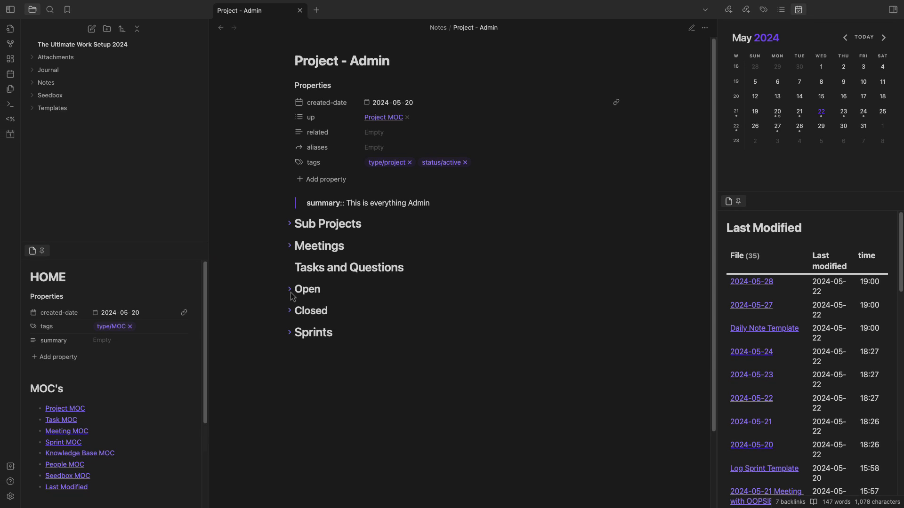
left_click(290, 290)
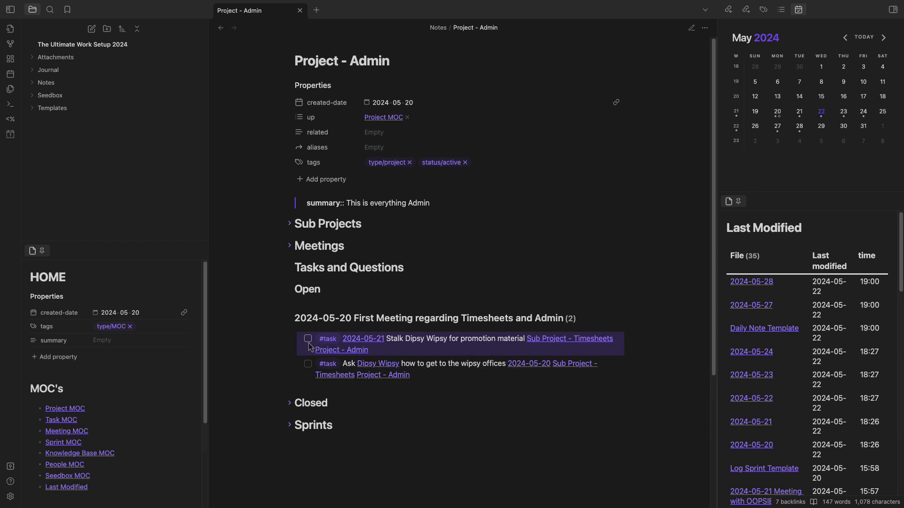
left_click(289, 404)
scroll(433, 423, "down", 1)
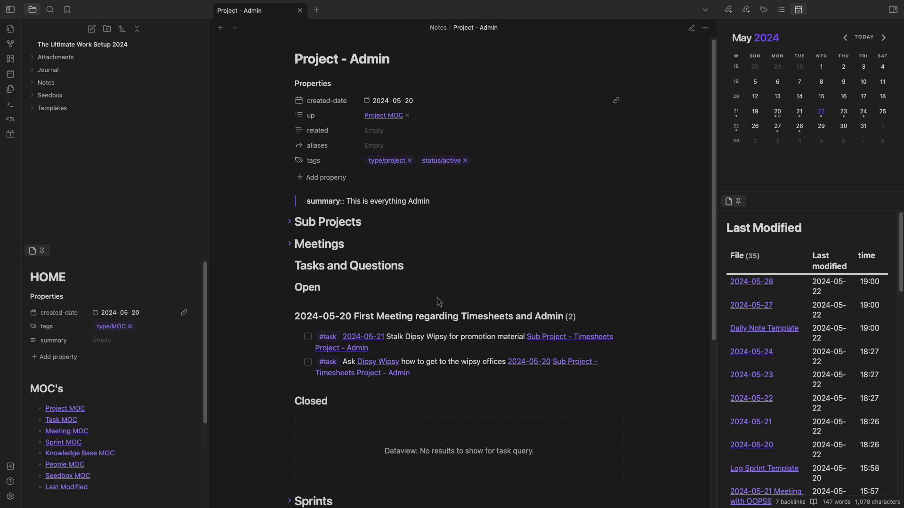
scroll(372, 360, "down", 1)
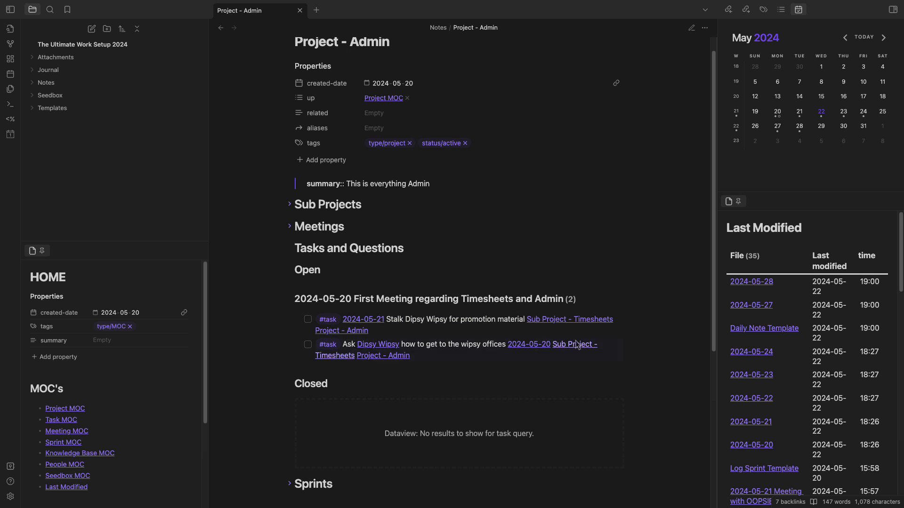
left_click(289, 249)
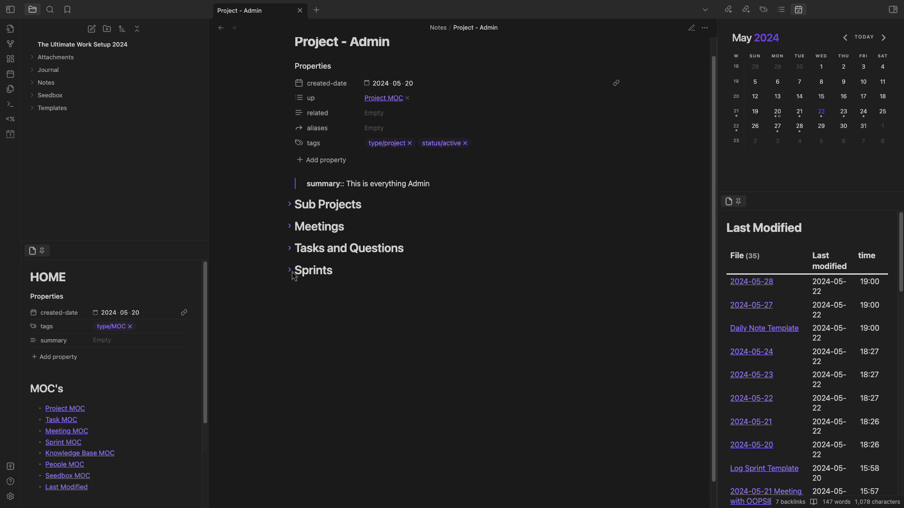
- Review the Sprints section of Project - Admin, fold it again, and return to the HOME note
left_click(290, 271)
scroll(353, 240, "down", 3)
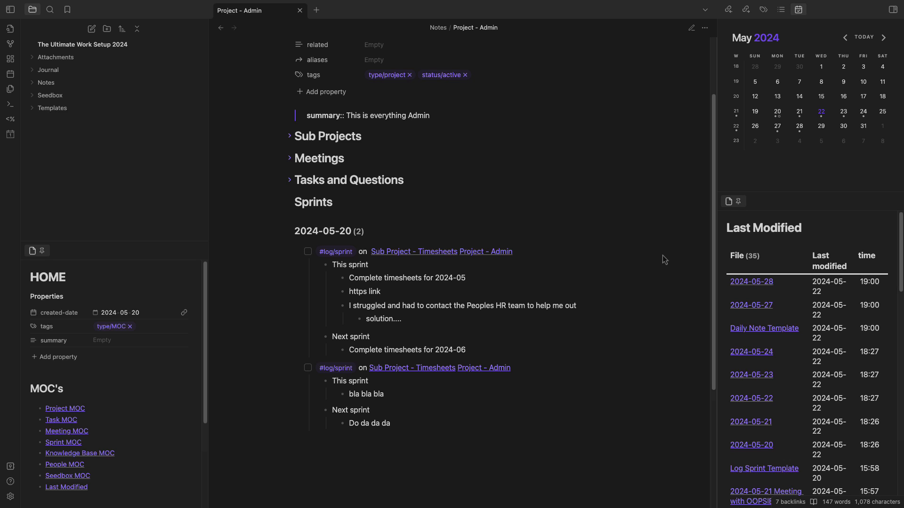
left_click(289, 202)
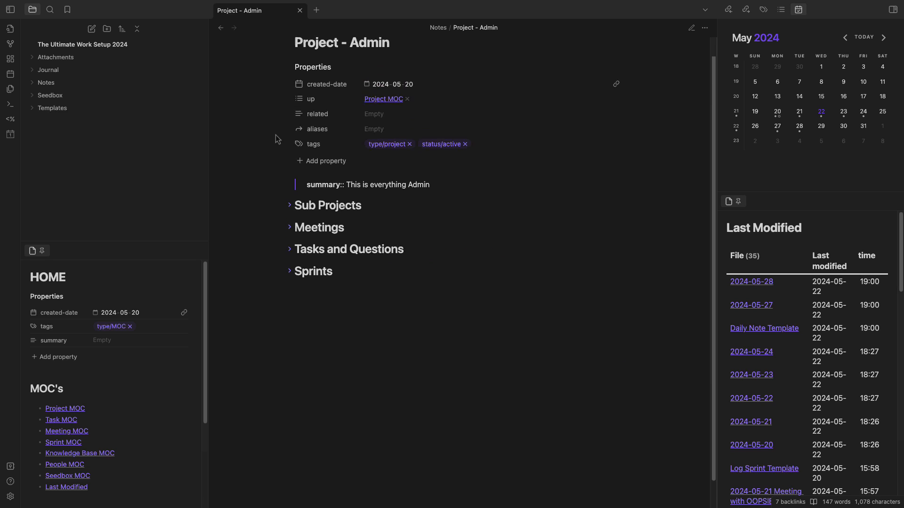
left_click(222, 29)
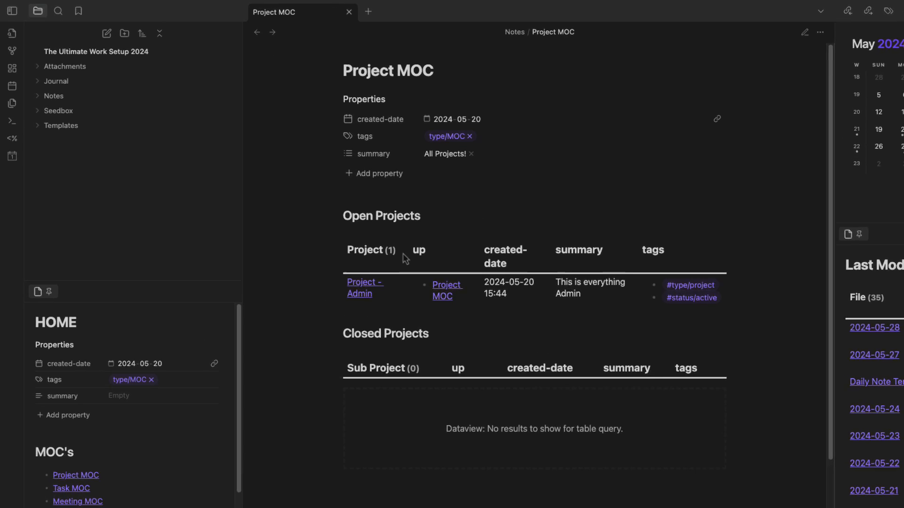
left_click(279, 37)
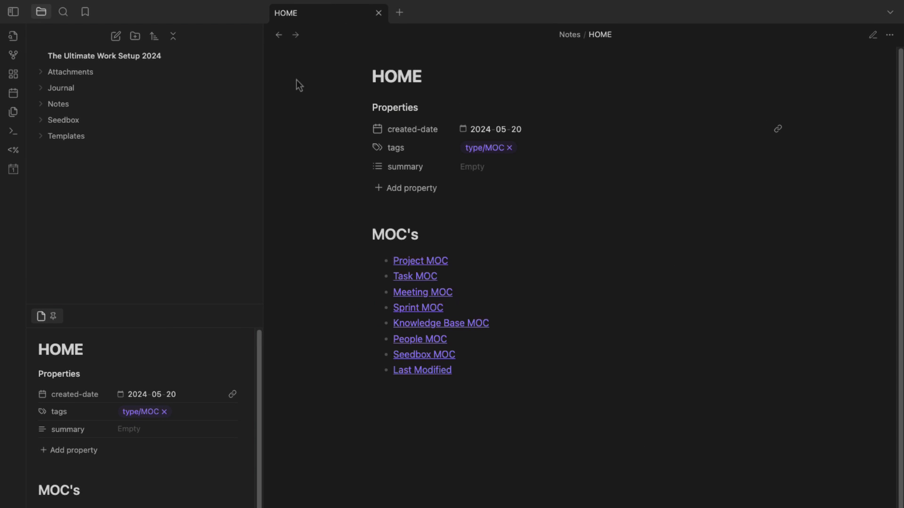
- View the Task MOC note and the Tasks section of the 2024-05-20 daily note, ending back on HOME
left_click(405, 276)
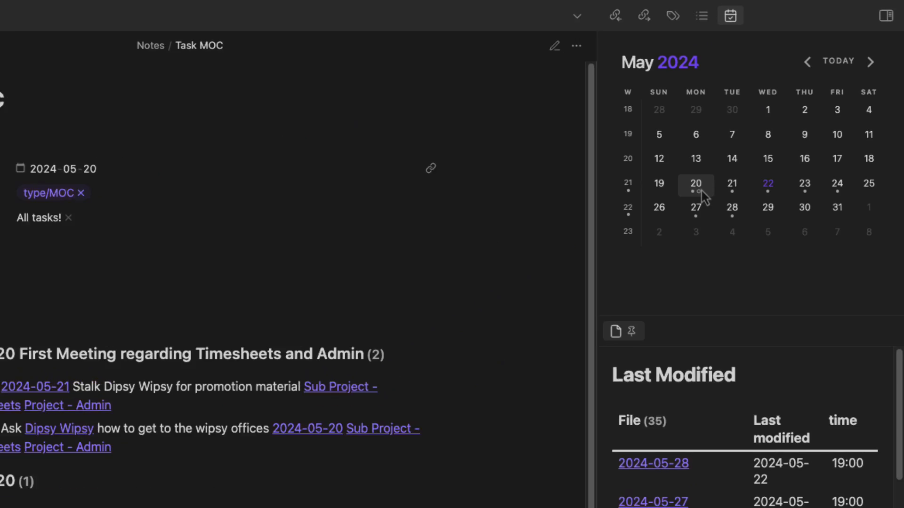
left_click(648, 230)
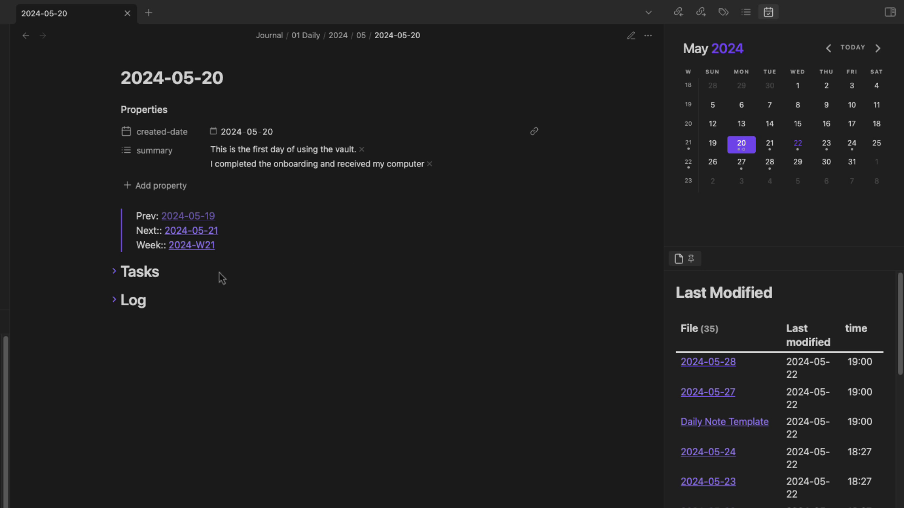
left_click(115, 277)
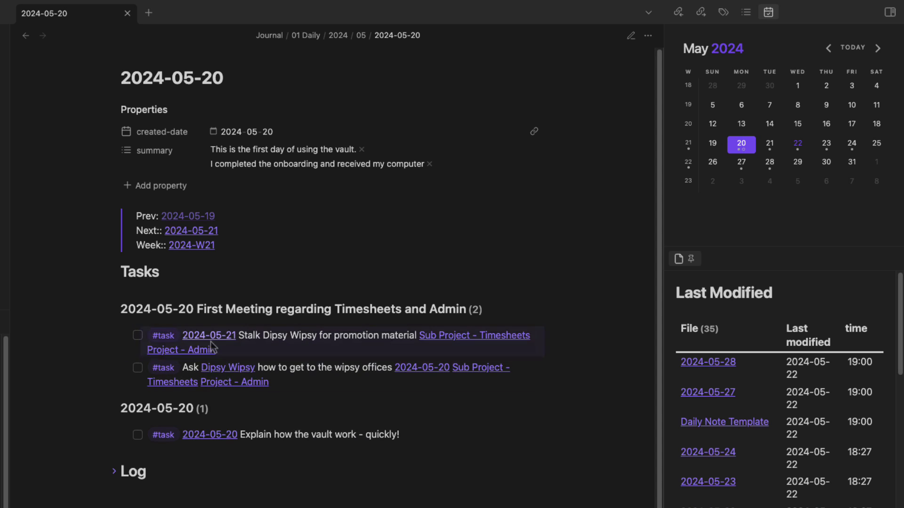
left_click(26, 38)
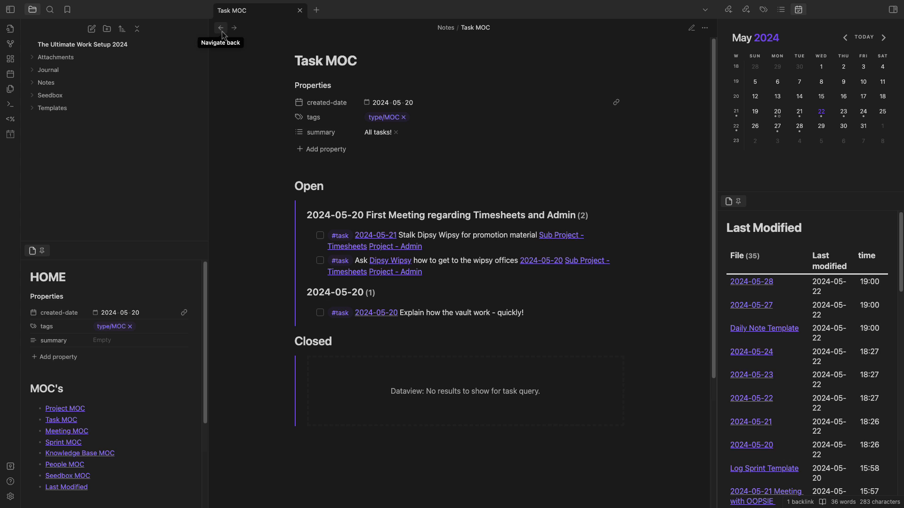
left_click(223, 35)
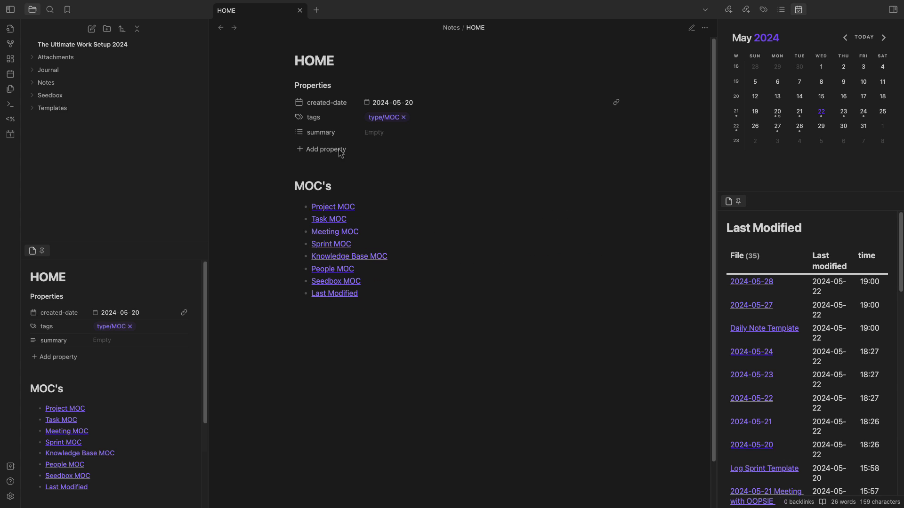
- View the Meeting MOC and Sprint MOC notes in turn from HOME, returning to HOME after each
left_click(335, 236)
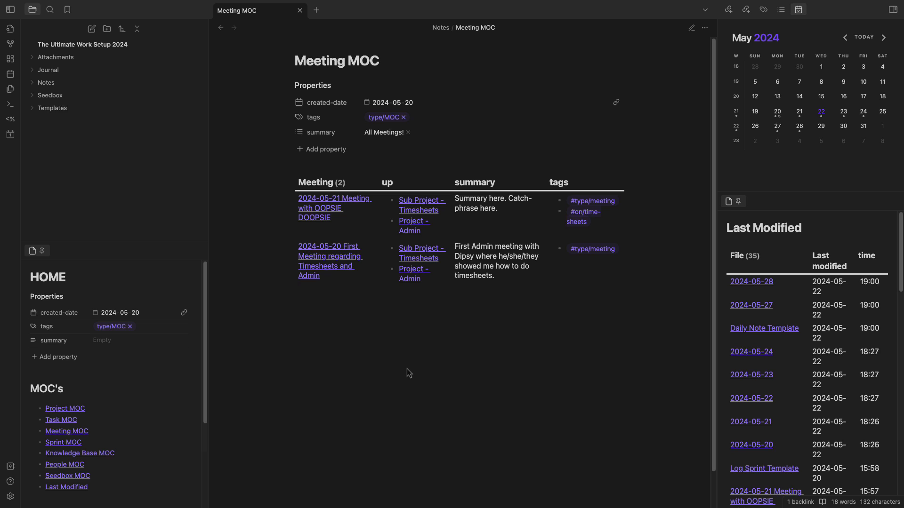
left_click(220, 33)
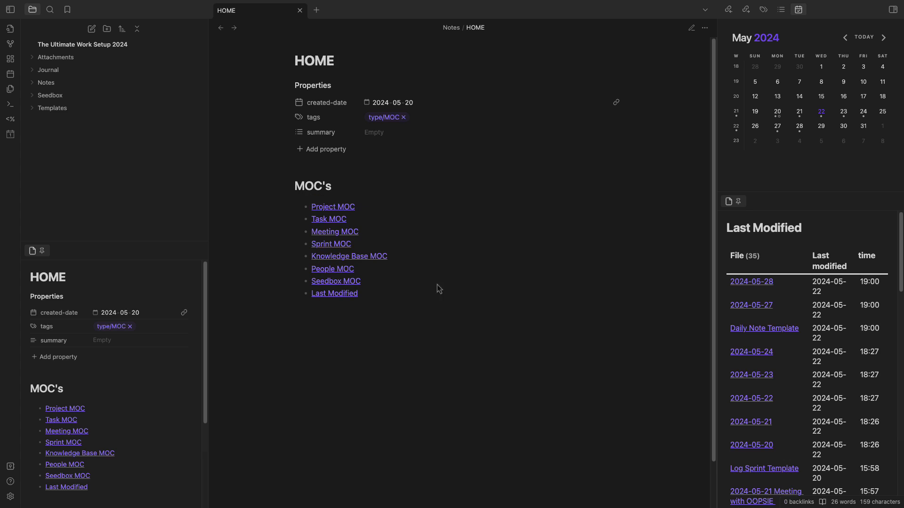
left_click(317, 241)
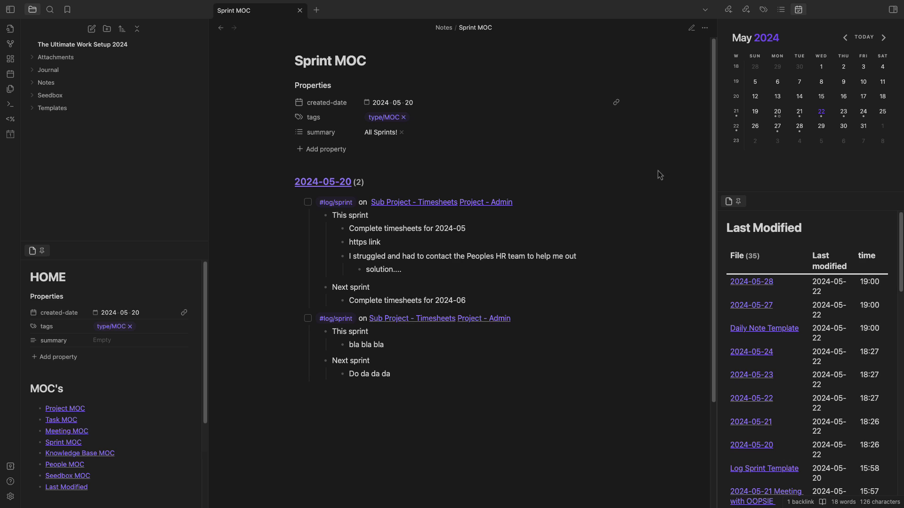
left_click(221, 29)
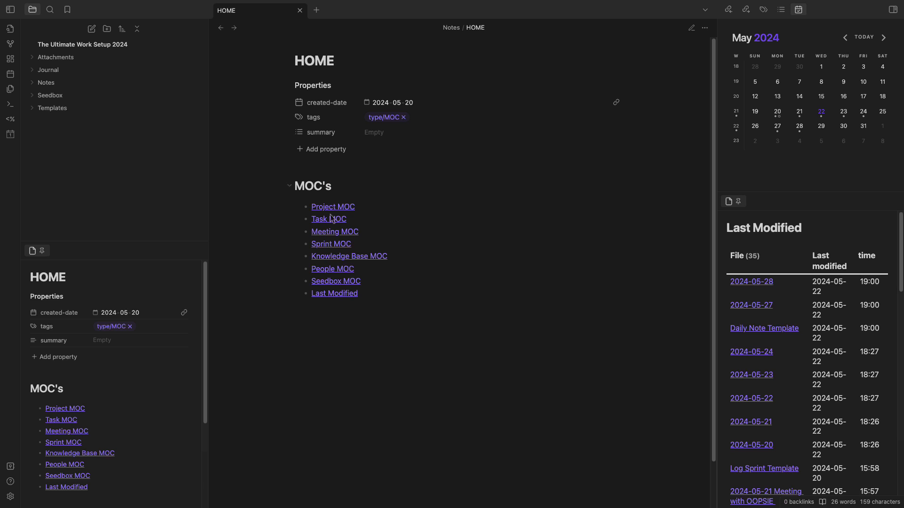
- Open the Knowledge Base MOC note from HOME and briefly expand the Notes folder to look over its files
left_click(342, 258)
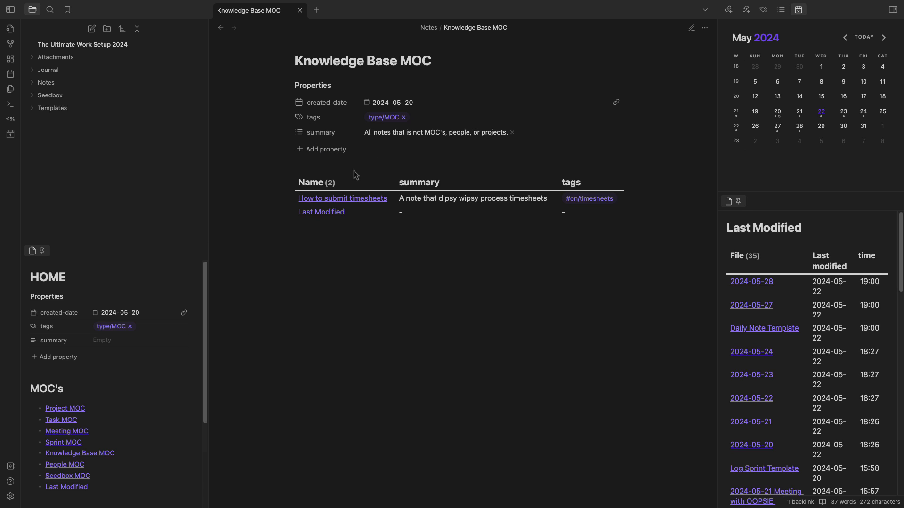
left_click(36, 86)
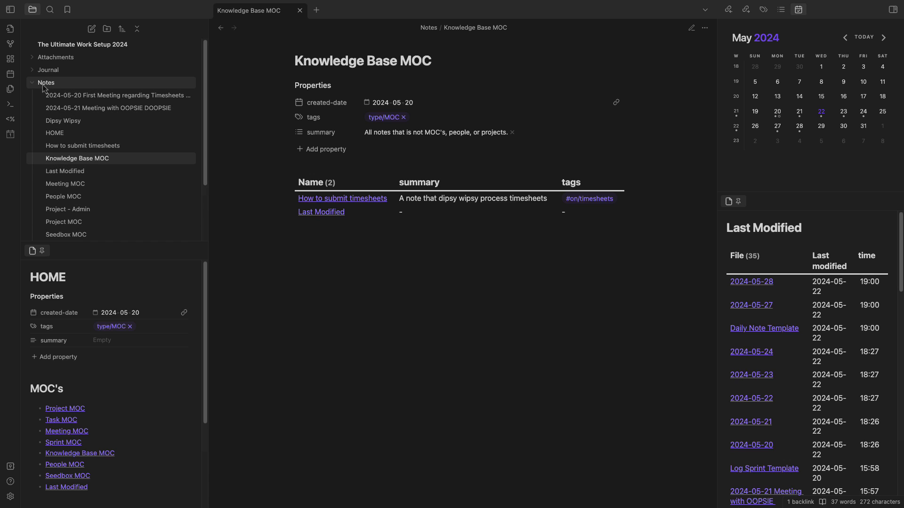
left_click(43, 87)
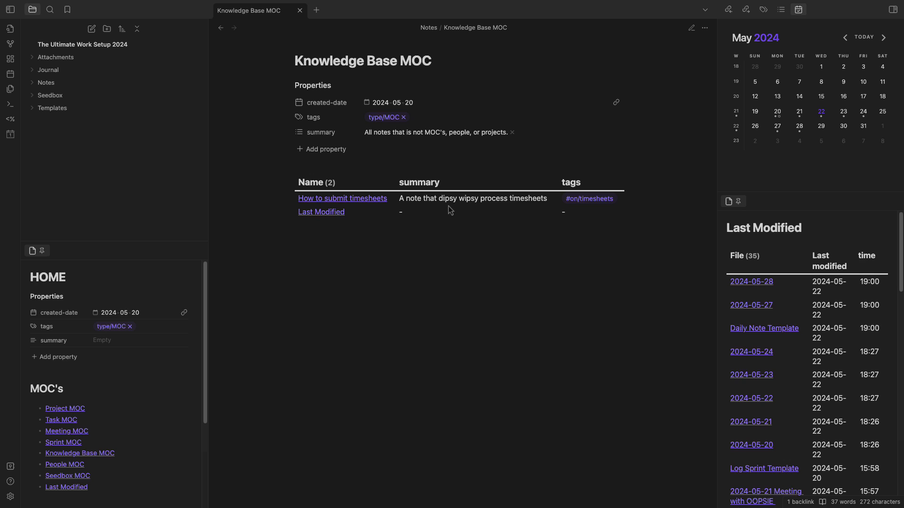
- Check the outgoing links and backlinks of the How to submit timesheets note, and return to Knowledge Base MOC, highlighting its title
left_click(324, 199)
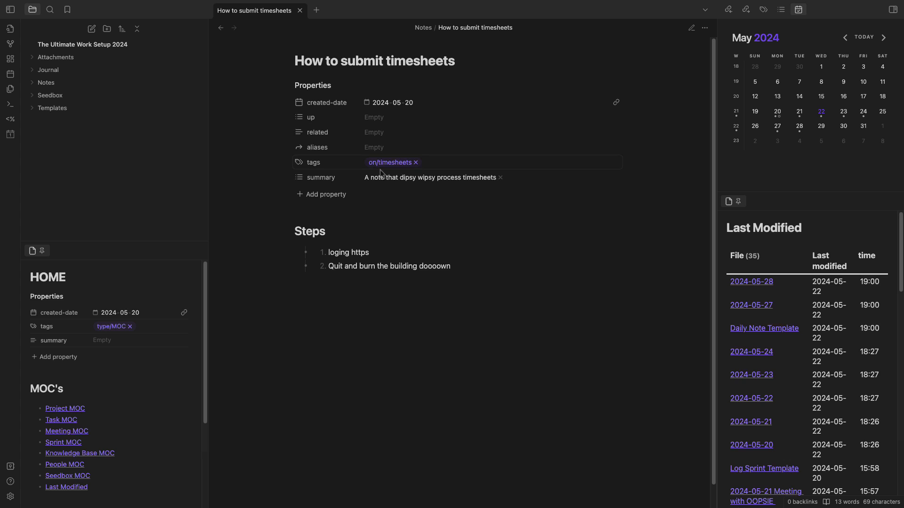
left_click(746, 10)
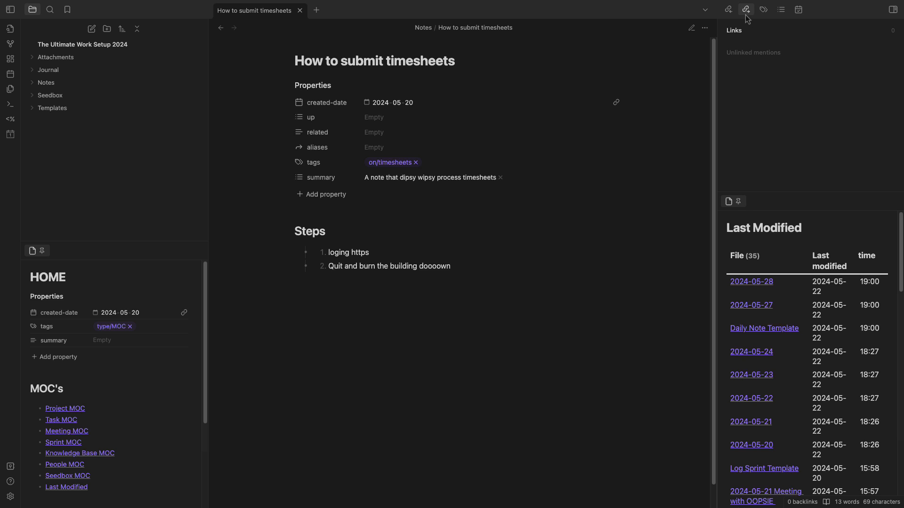
left_click(729, 12)
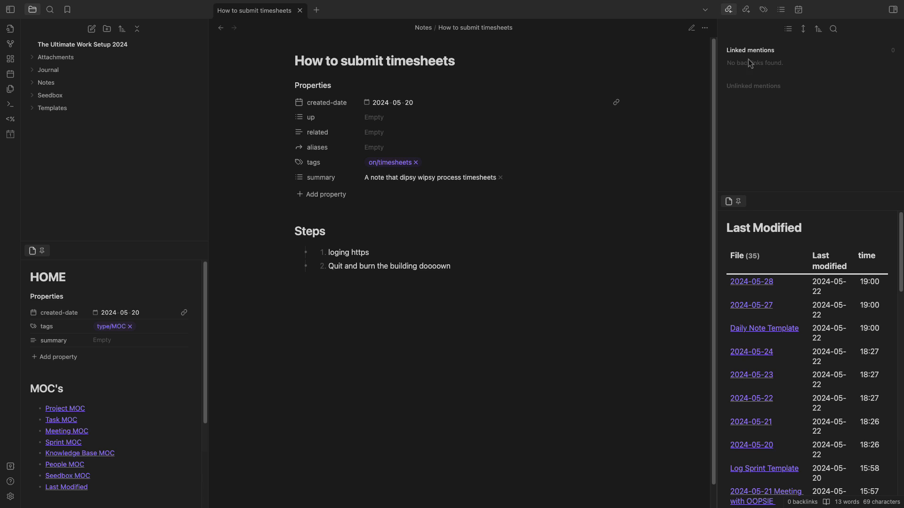
left_click(222, 29)
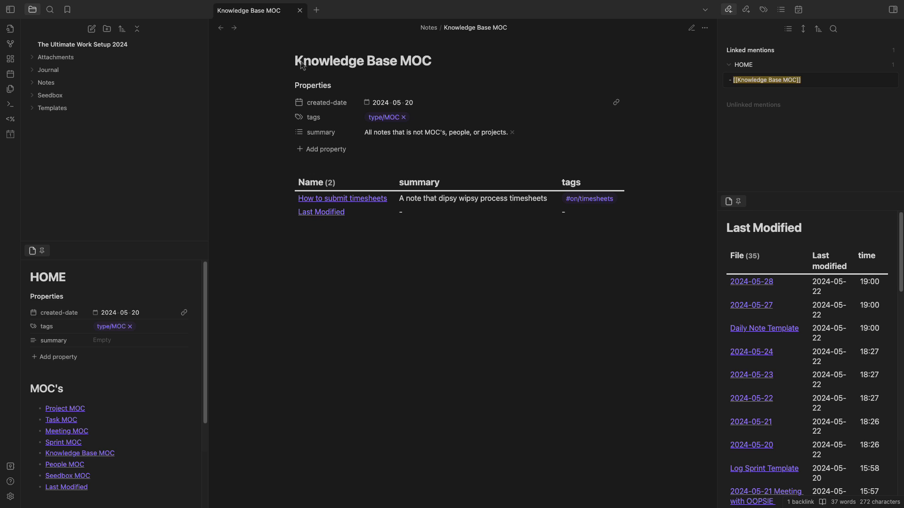
left_click_drag(300, 63, 449, 70)
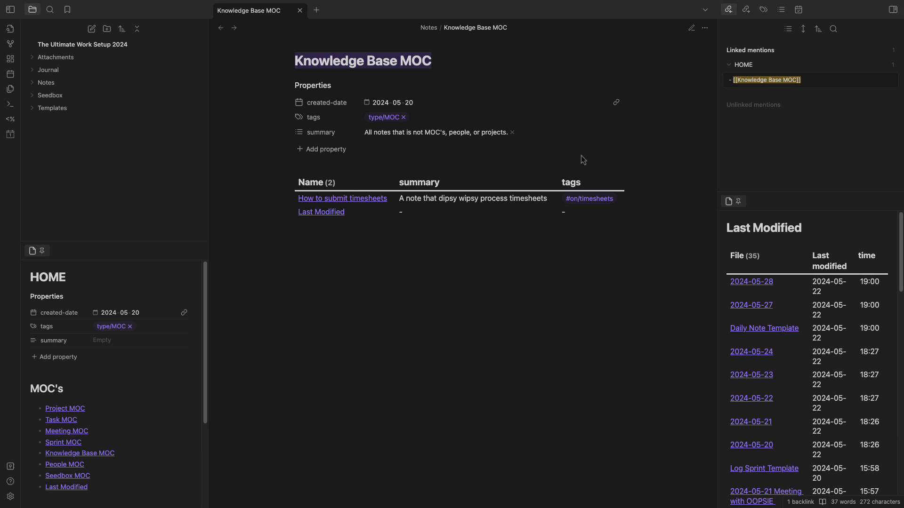
- Open the listed person's note through People MOC and examine its Log, Tasks and Questions, and outgoing links
left_click(220, 33)
left_click(345, 271)
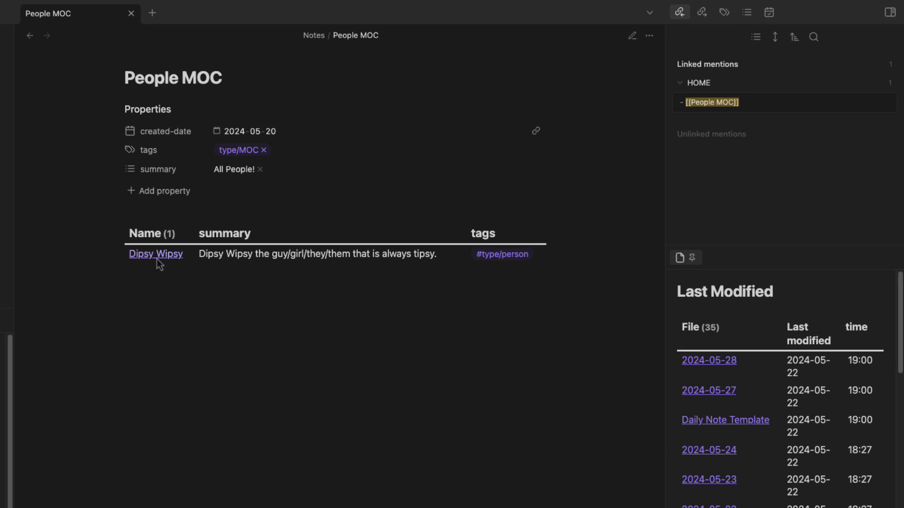
left_click(157, 257)
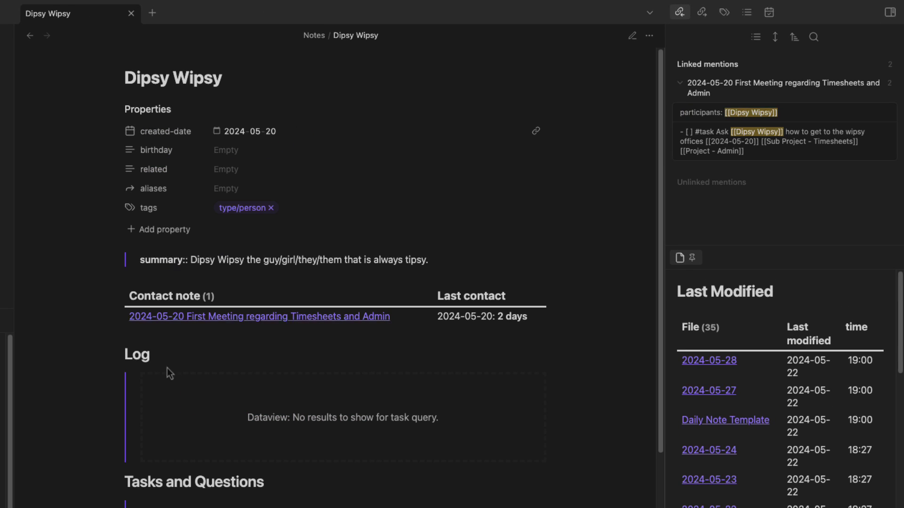
left_click(119, 357)
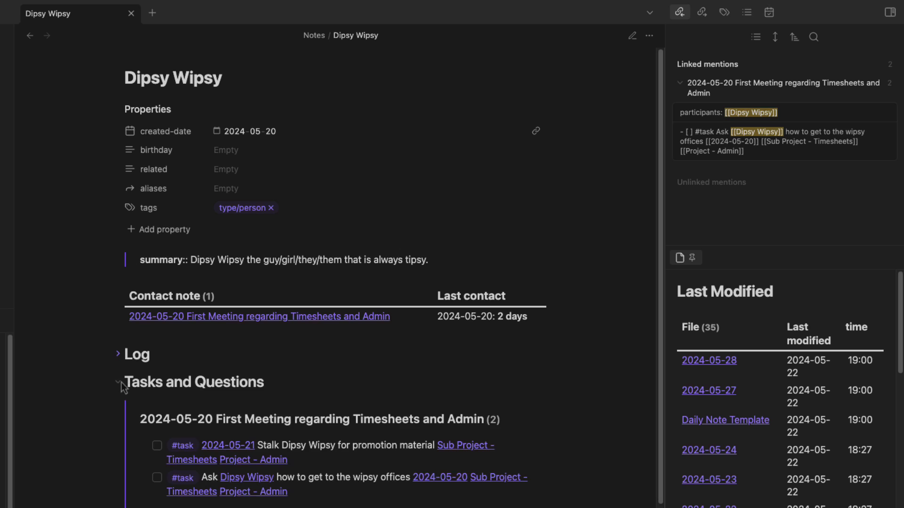
left_click(119, 382)
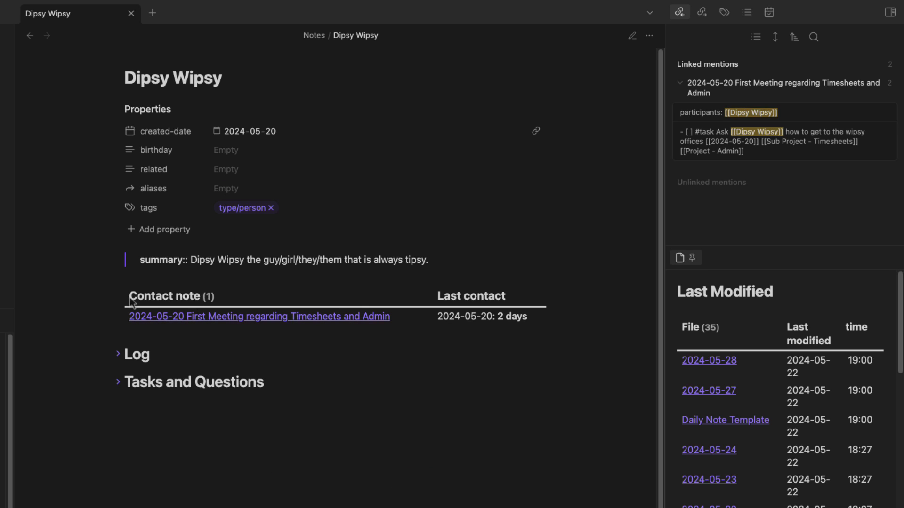
left_click(118, 355)
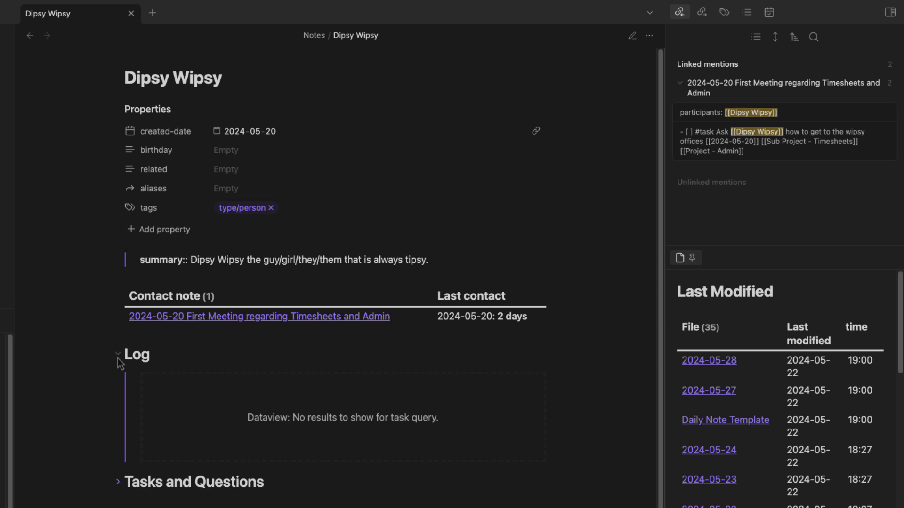
left_click(701, 12)
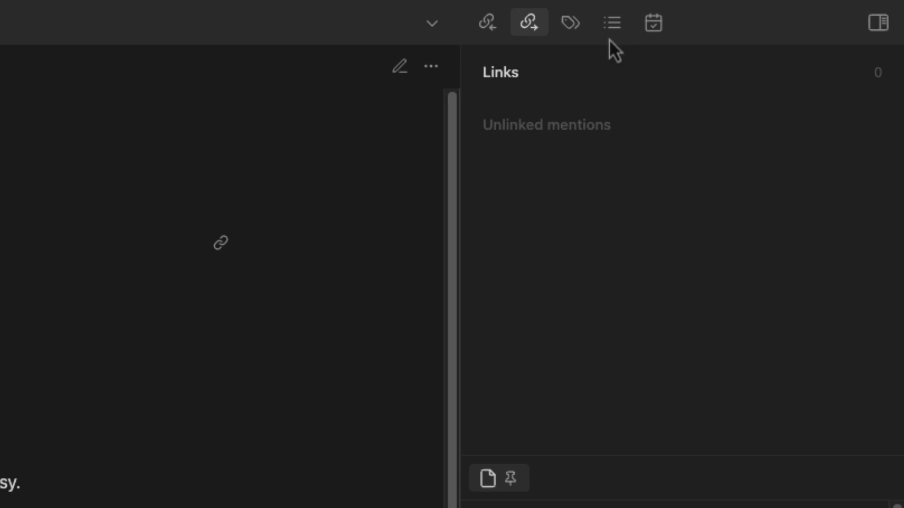
- Open the 2024-05-20 daily note from the calendar and switch it to editing view at its Log section
left_click(653, 23)
left_click(602, 262)
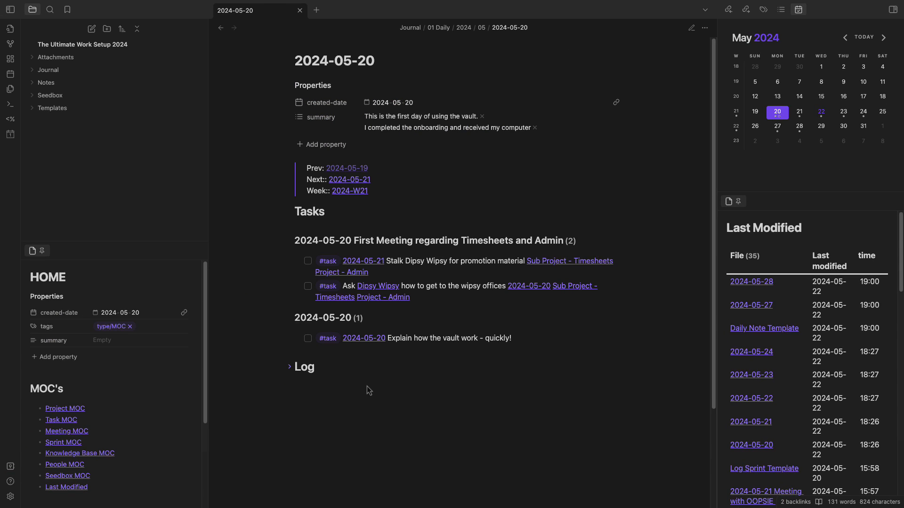
key("ctrl+e")
left_click(293, 336)
scroll(346, 359, "down", 5)
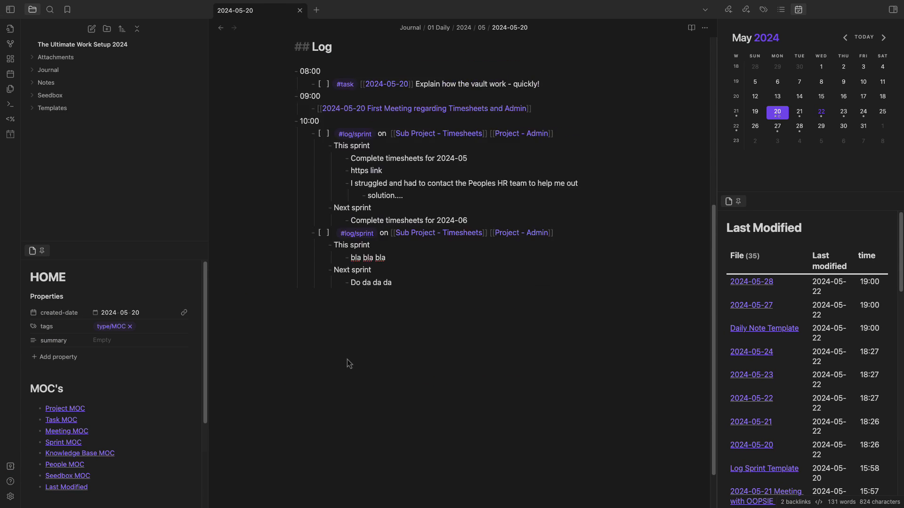
scroll(347, 360, "up", 3)
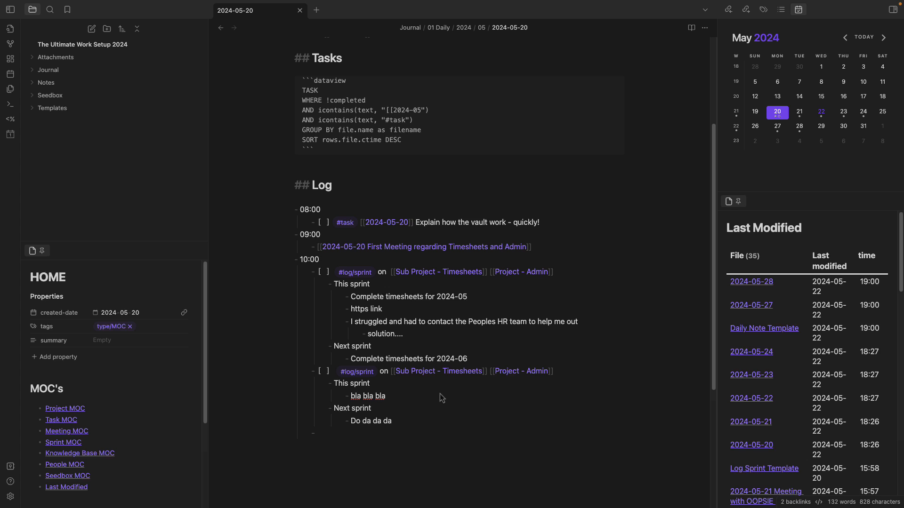
- Add a 12:00 entry at the end of the Log with an empty checkbox item nested under it
type("12:00")
key("Return")
key("Tab")
type("[ ] ")
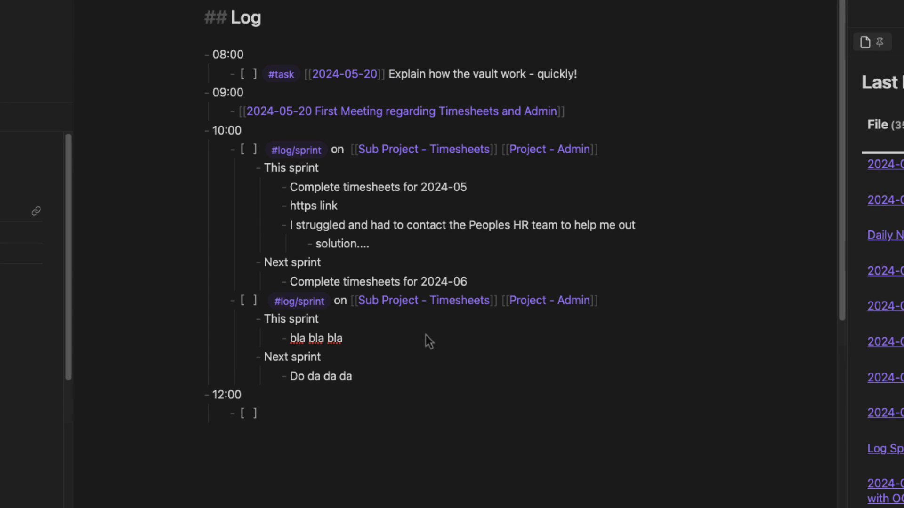
- Write "Remember to message" in the 12:00 checkbox item, followed by a link to the person's note, and highlight the finished line
type("#")
key("BackSpace")
type("Remember to ")
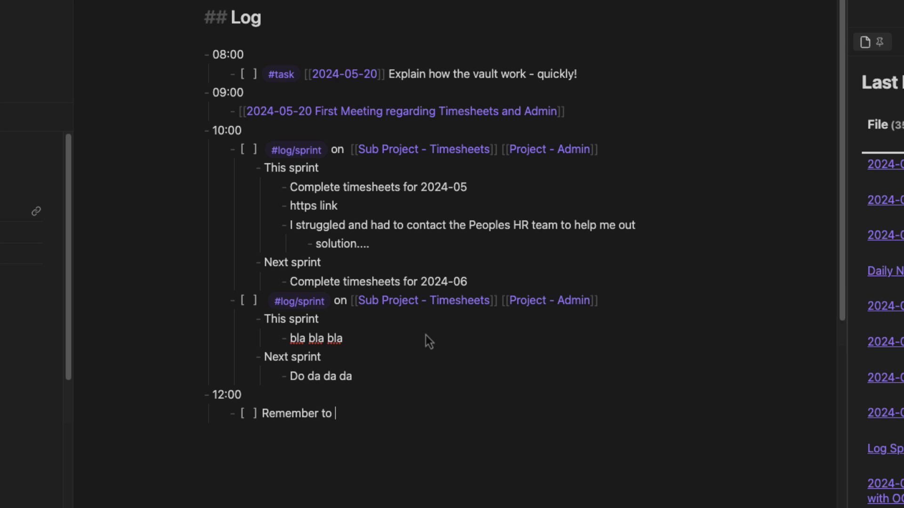
type("message ")
type("Dips")
key("BackSpace")
key("BackSpace")
key("BackSpace")
key("BackSpace")
type("[[Dip")
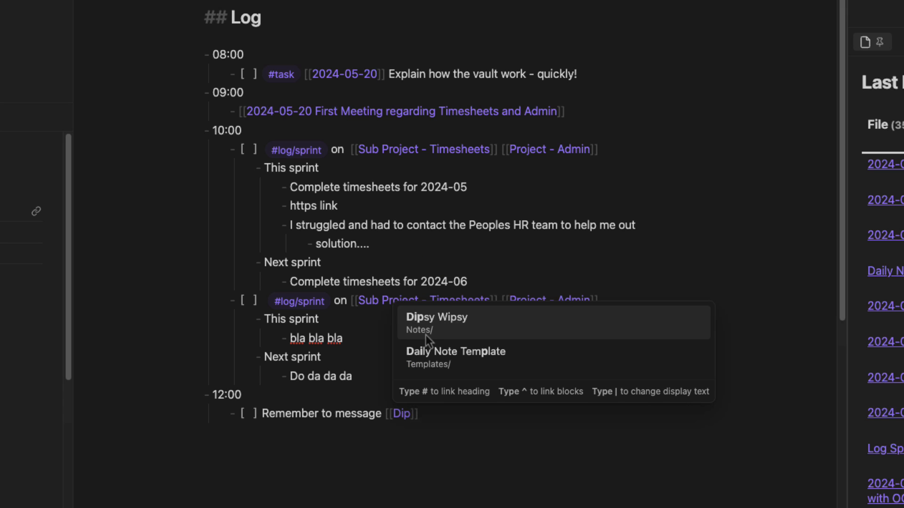
key("Return")
left_click_drag(487, 414, 107, 387)
left_click(492, 450)
left_click_drag(488, 417, 152, 411)
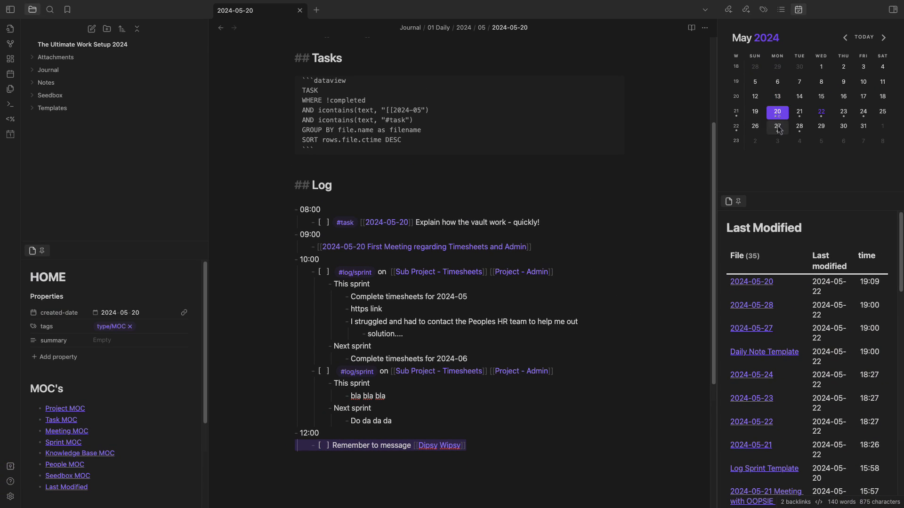
- Return to the person's note, expand Tasks and Questions, and review its contact table, Log and task entries
left_click(220, 27)
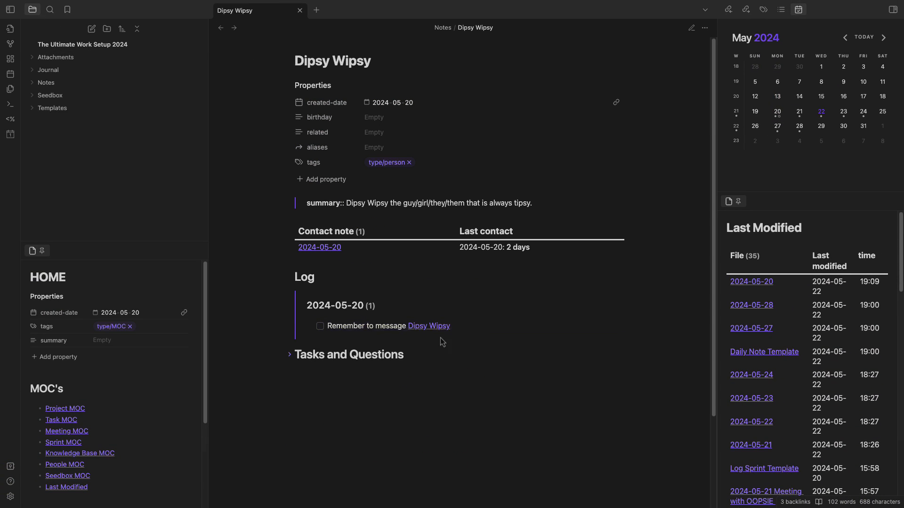
left_click(288, 356)
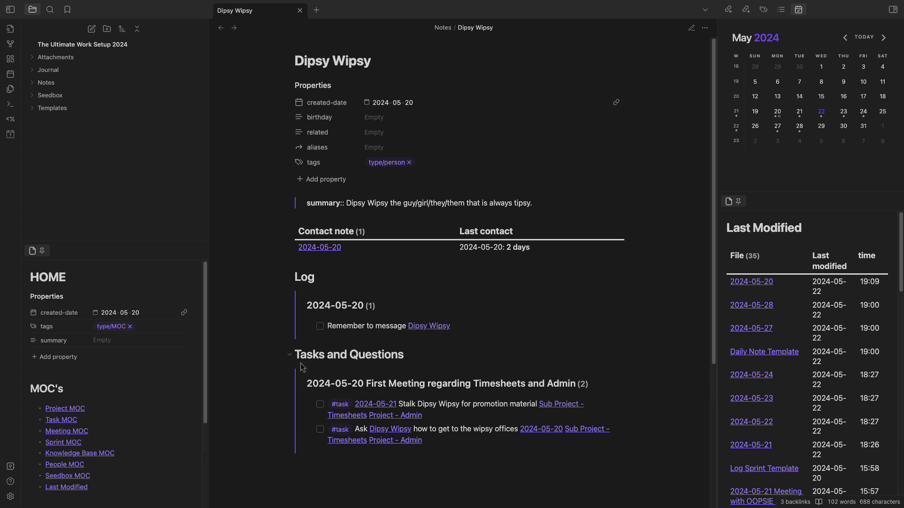
scroll(318, 386, "down", 3)
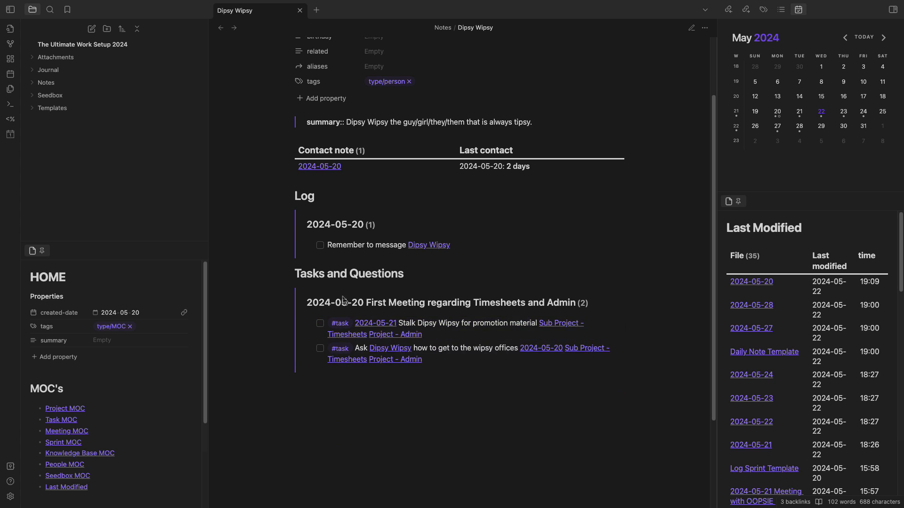
scroll(499, 386, "up", 3)
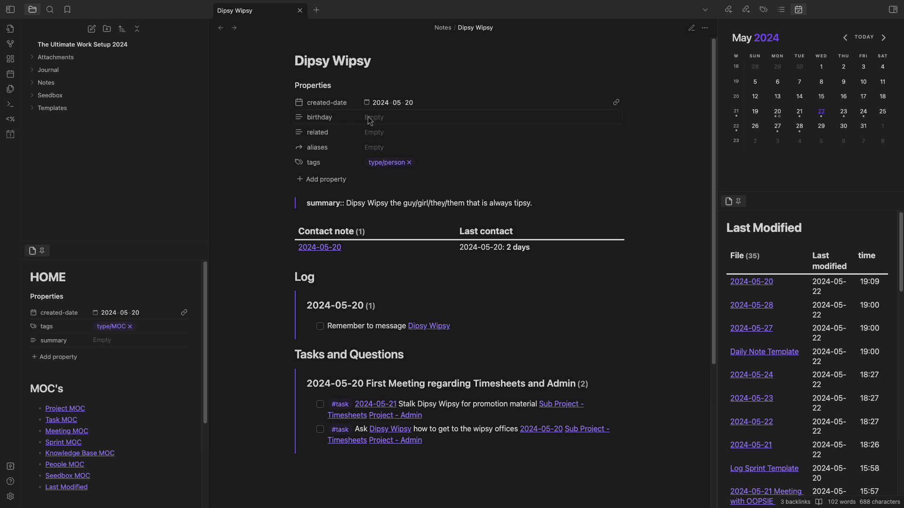
- Go back through People MOC to HOME and open the Seedbox MOC note to view Seed Logs and Seed Notes
left_click(221, 28)
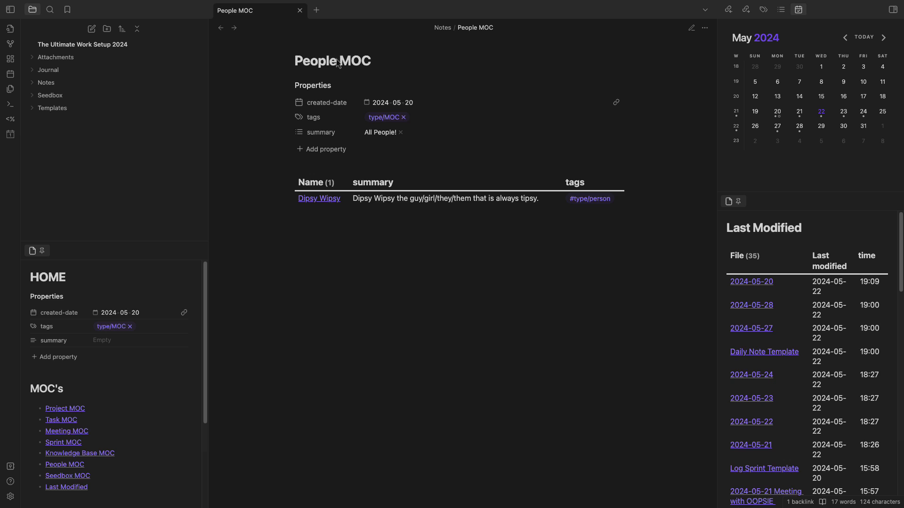
left_click(221, 28)
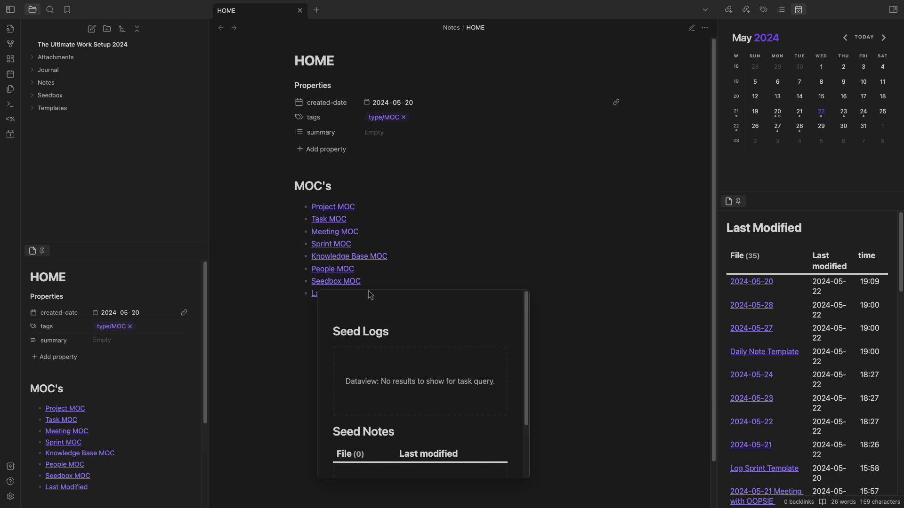
left_click(351, 283)
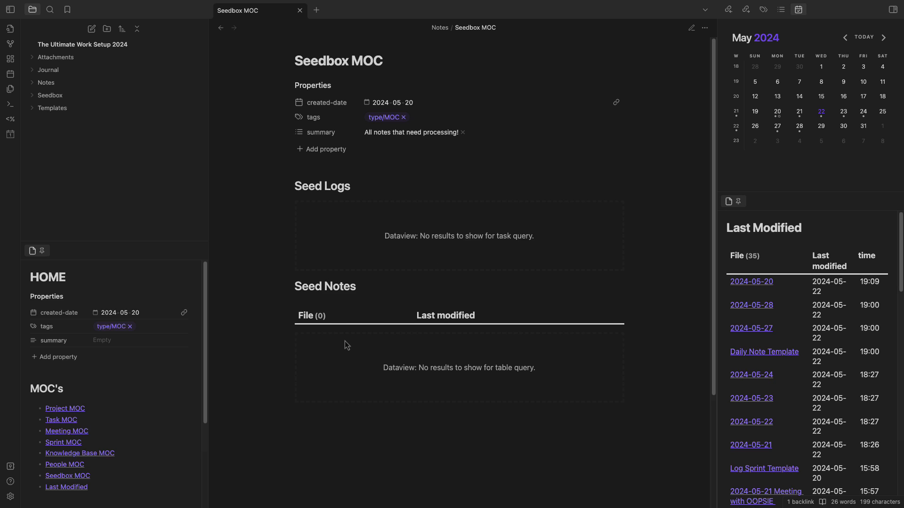
- Create a new note in the Notes folder titled "A quick note which needs metadata"
right_click(62, 85)
left_click(92, 95)
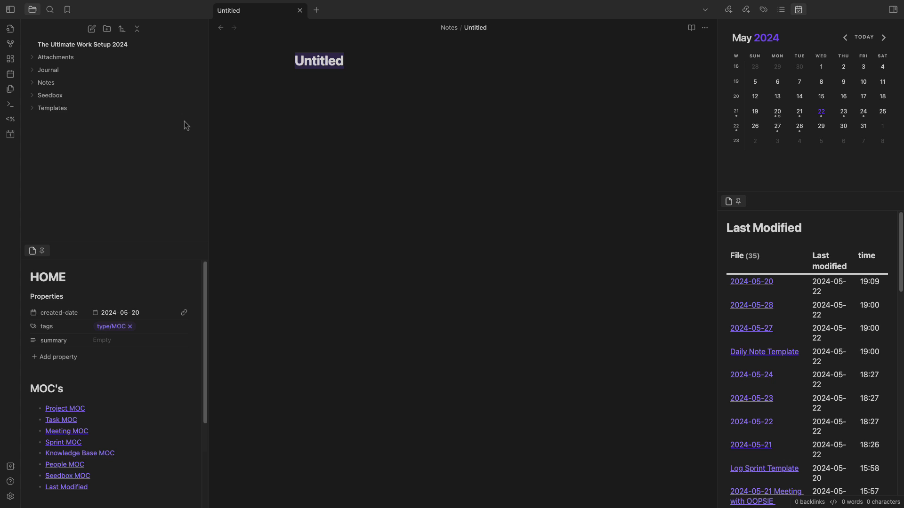
type("A quick not")
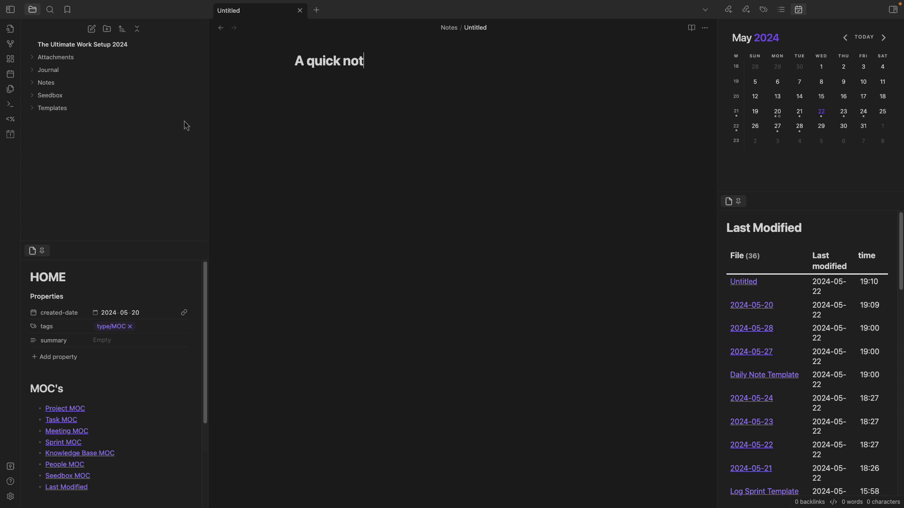
type("e which need")
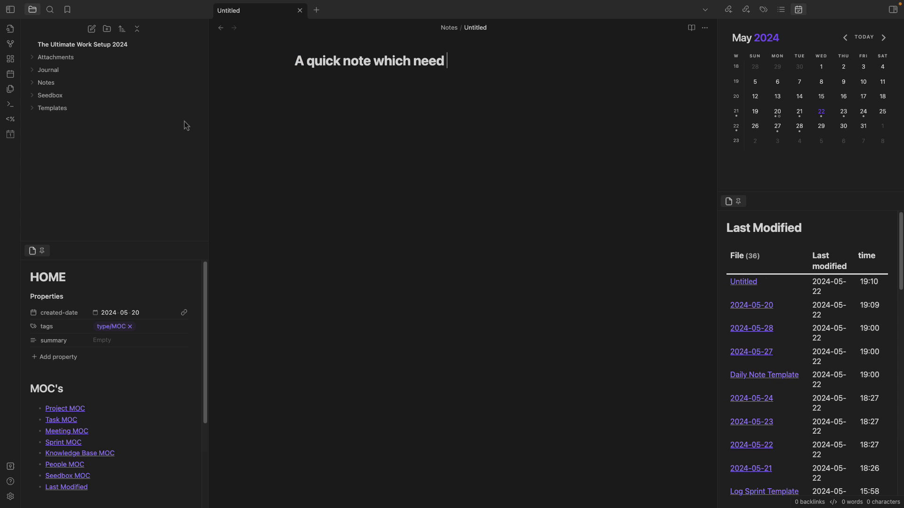
type("s metadata")
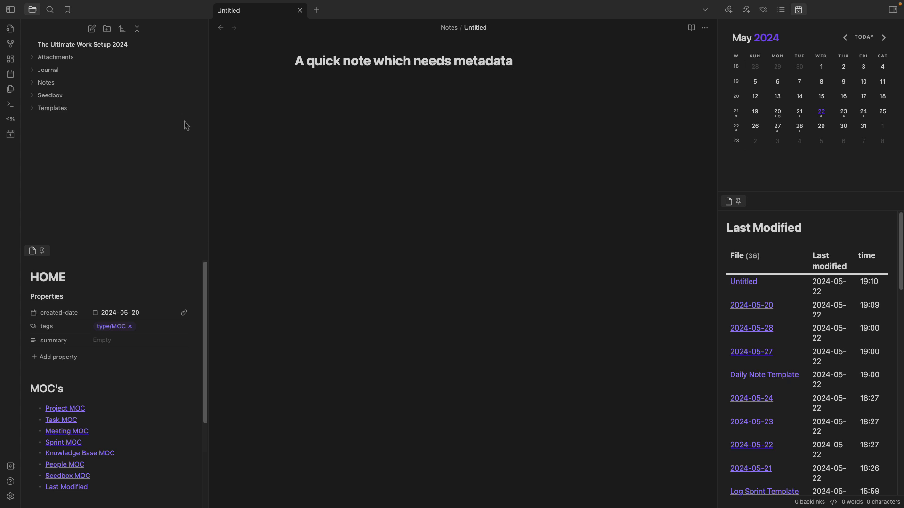
key("Return")
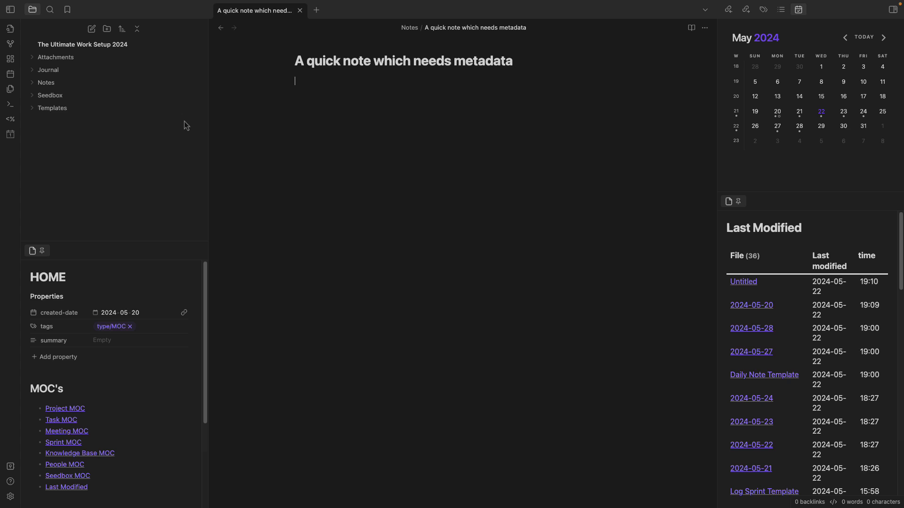
- Move the "A quick note which needs metadata" note from Notes into the Seedbox folder and check Seedbox MOC before and after the move
left_click(220, 28)
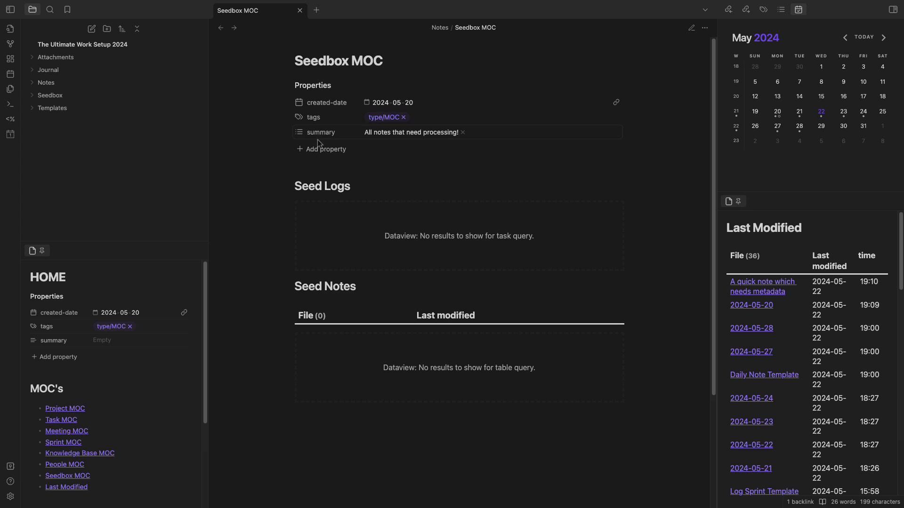
left_click(234, 28)
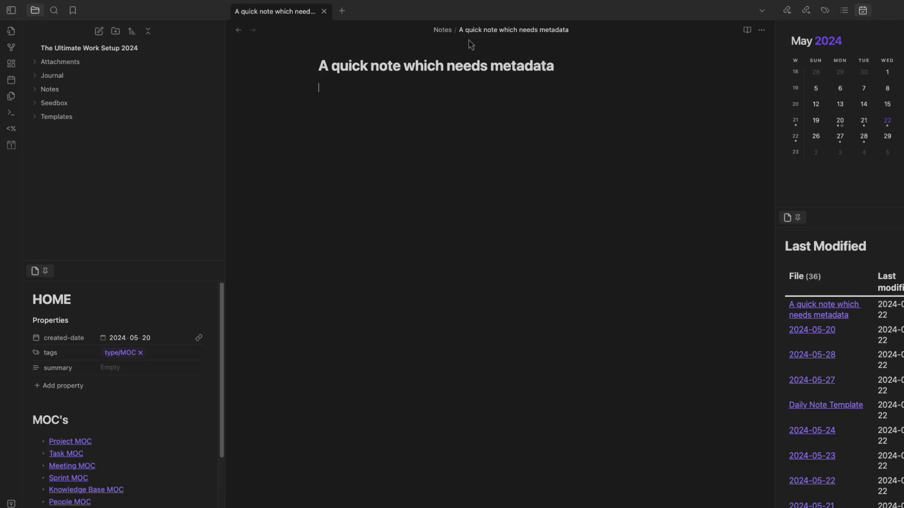
left_click(34, 92)
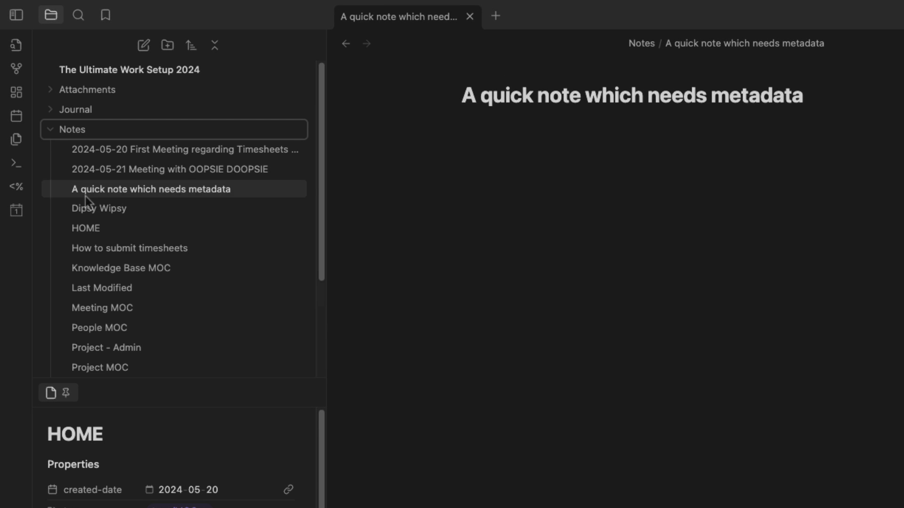
scroll(158, 163, "down", 5)
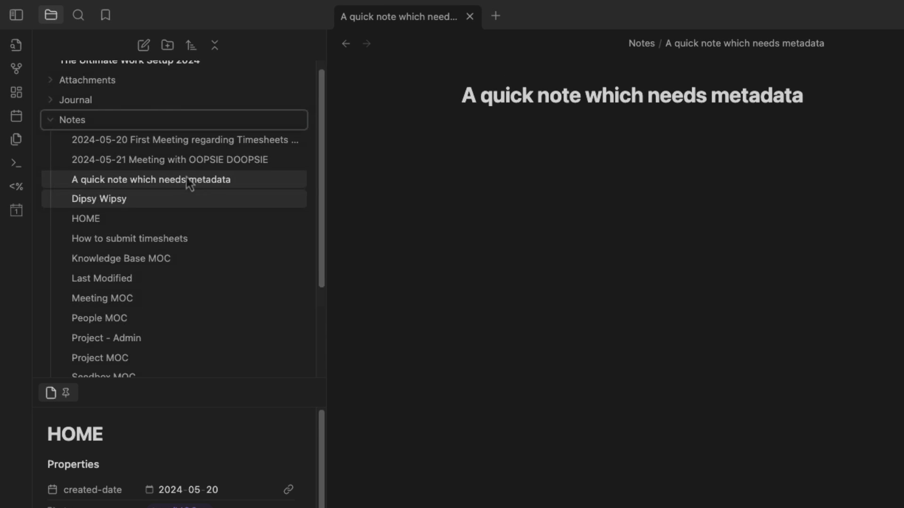
left_click_drag(153, 81, 112, 366)
left_click(228, 30)
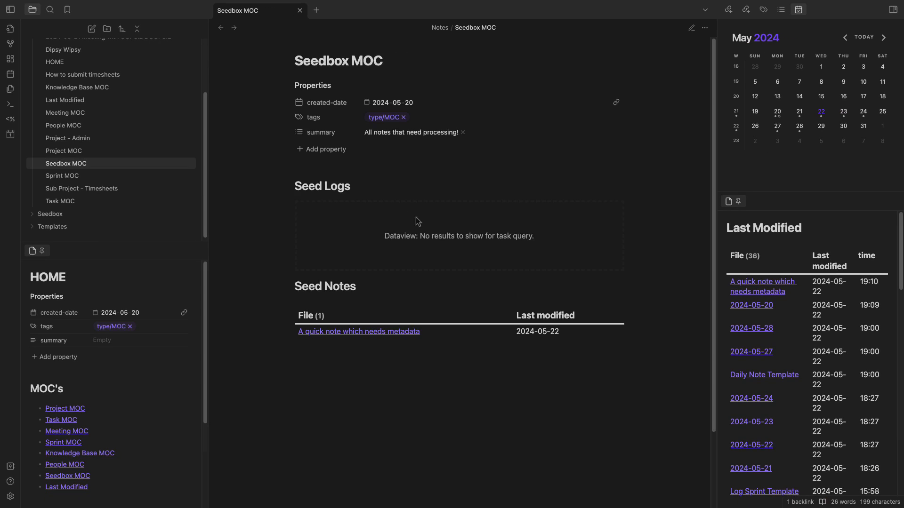
- Collapse the Notes folder, expand the Seedbox folder, and look over the folder's available actions without choosing one
scroll(111, 161, "up", 5)
left_click(34, 85)
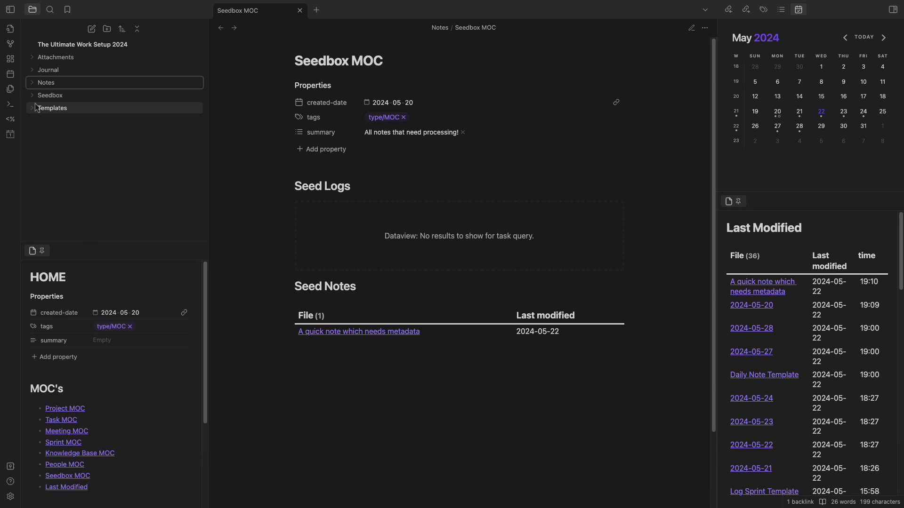
left_click(45, 95)
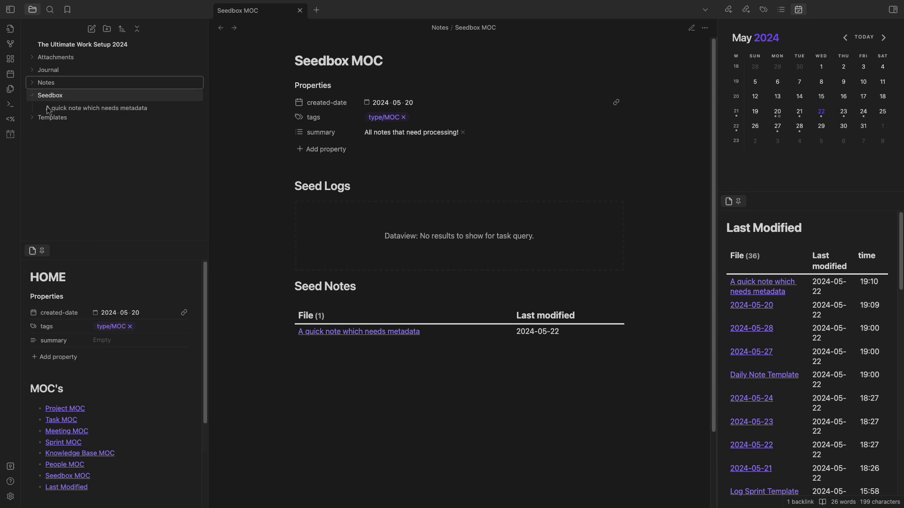
right_click(78, 96)
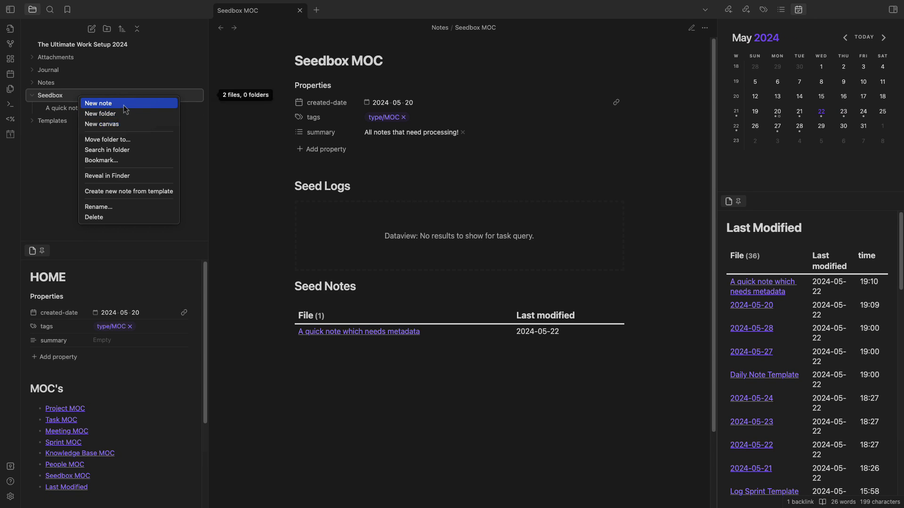
left_click(271, 441)
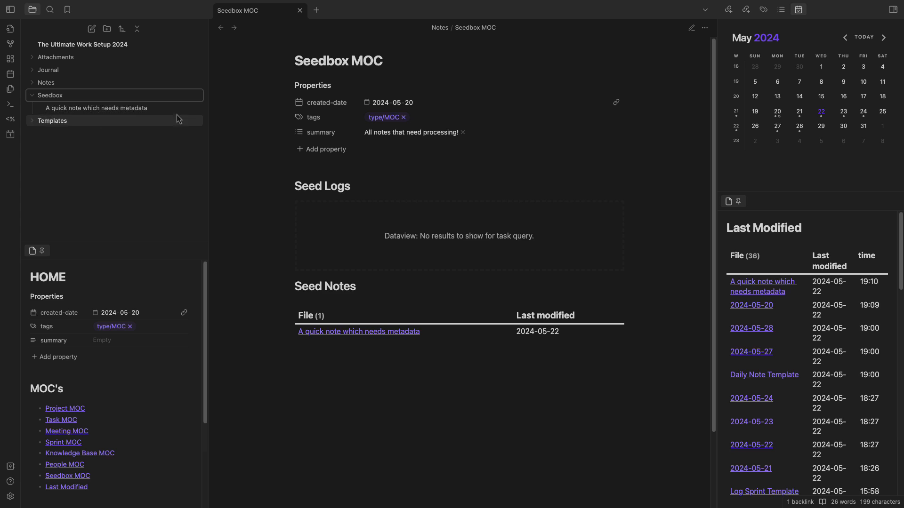
- Delete the "A quick note which needs metadata" note from the Seedbox folder
right_click(103, 111)
left_click(129, 250)
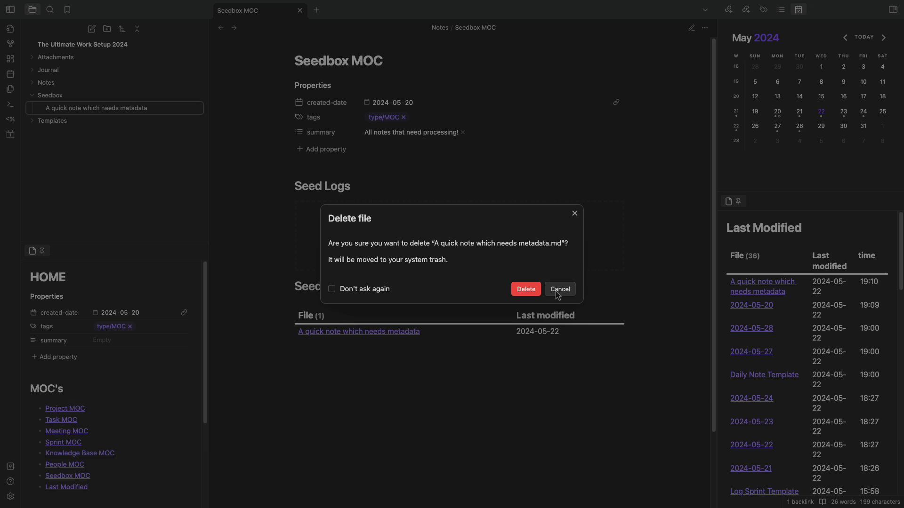
left_click(525, 289)
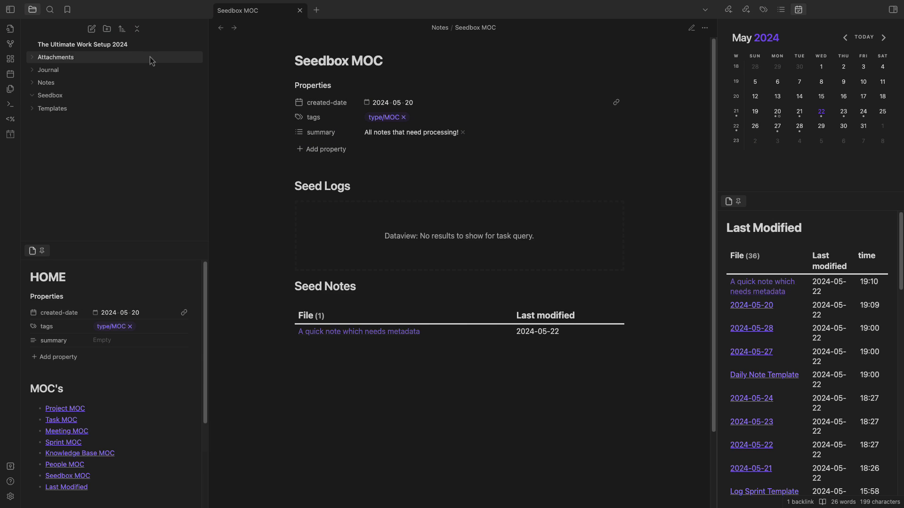
- Return to HOME, open the Last Modified note to view its file list, and go back
left_click(221, 28)
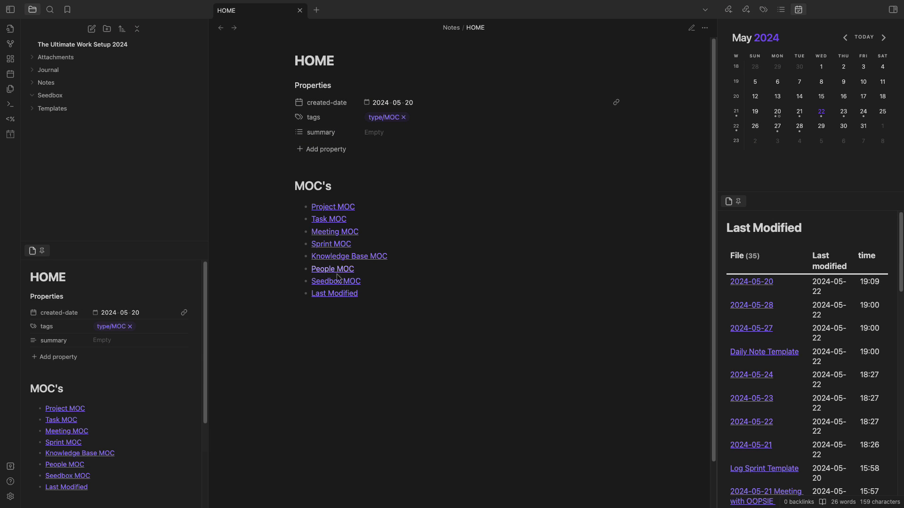
left_click(336, 294)
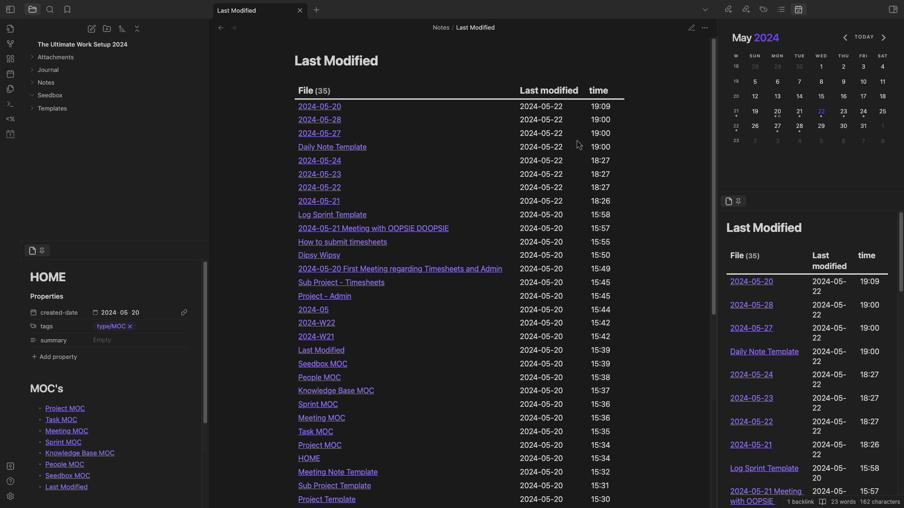
left_click(221, 28)
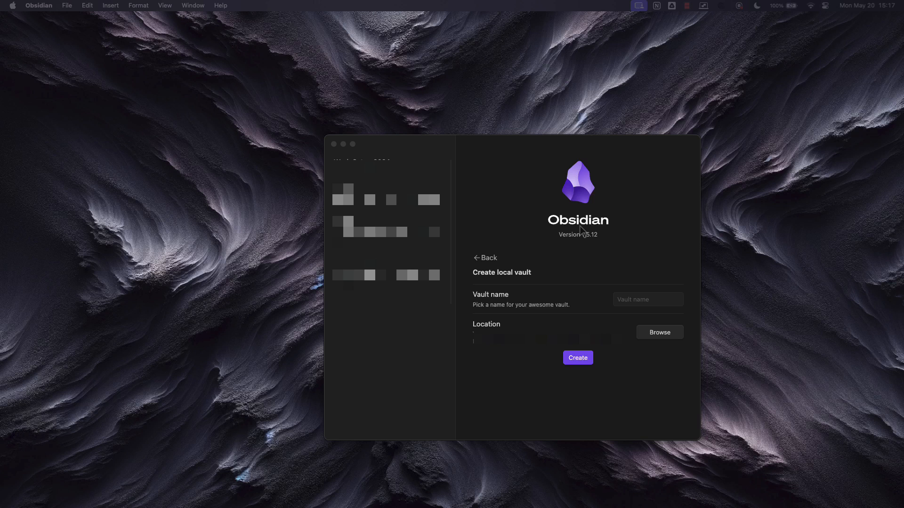
- Create a local vault named "The Ultimate Work Setup 2024" in the preset location
left_click(645, 301)
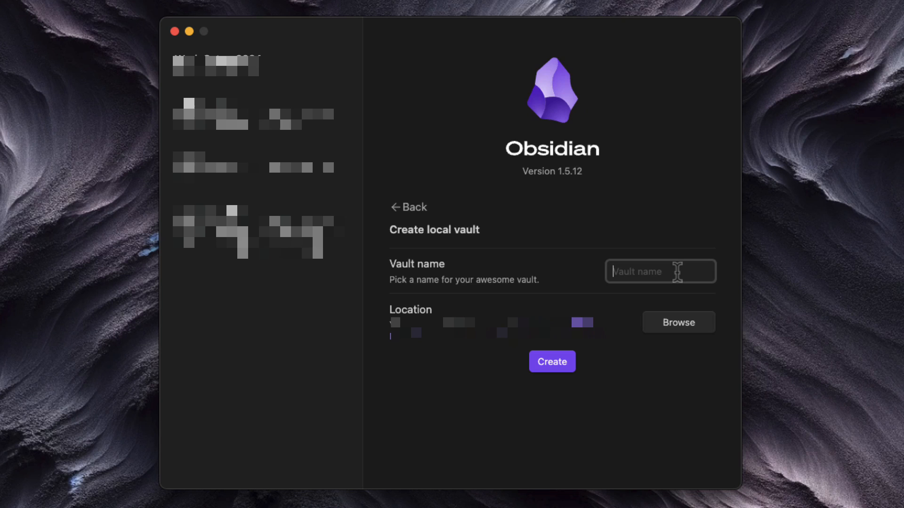
type("The")
type(" Ultimate Work Setup")
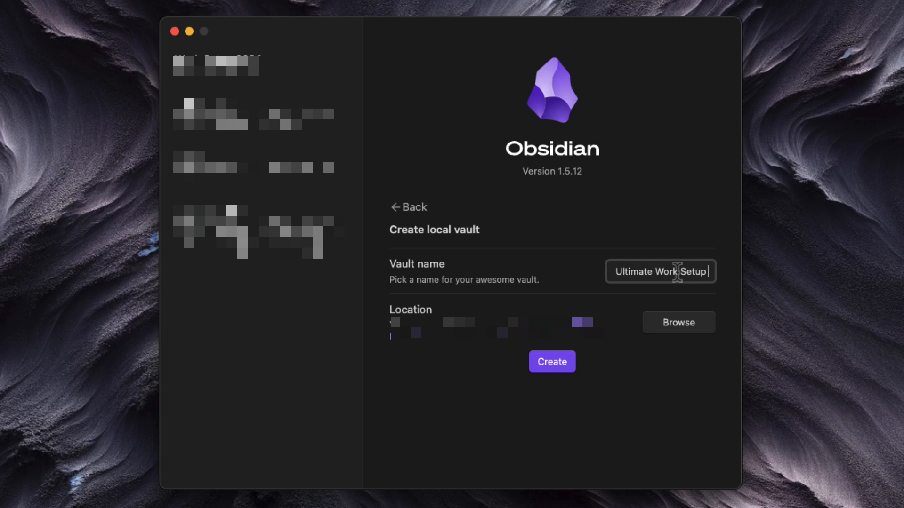
type(" 2024")
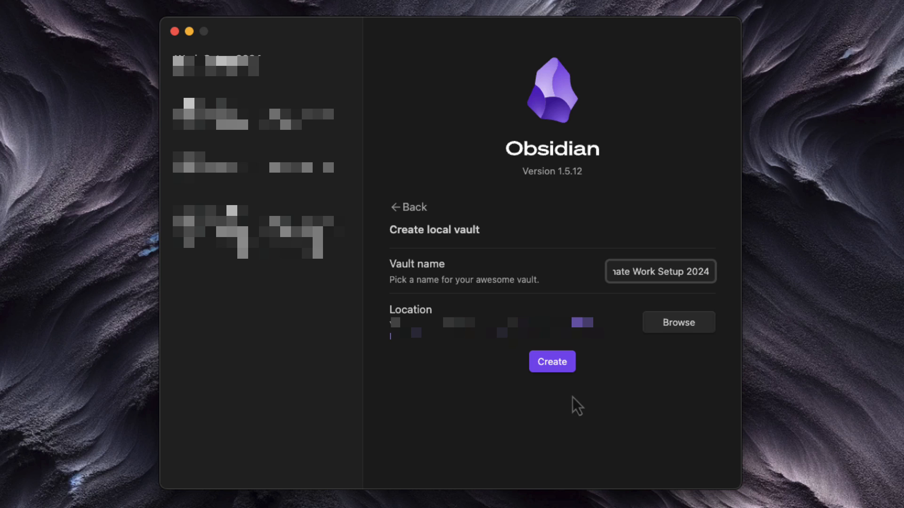
left_click(553, 363)
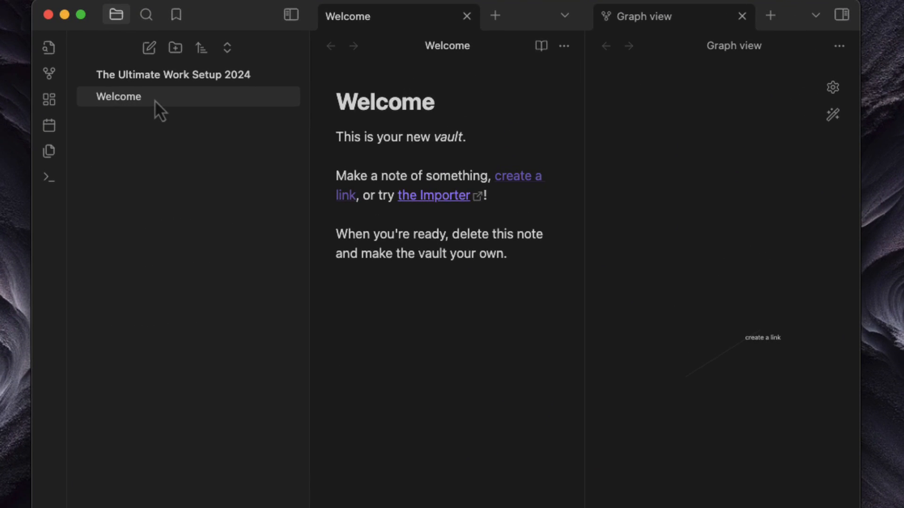
- Delete the default Welcome note from the new vault
right_click(155, 100)
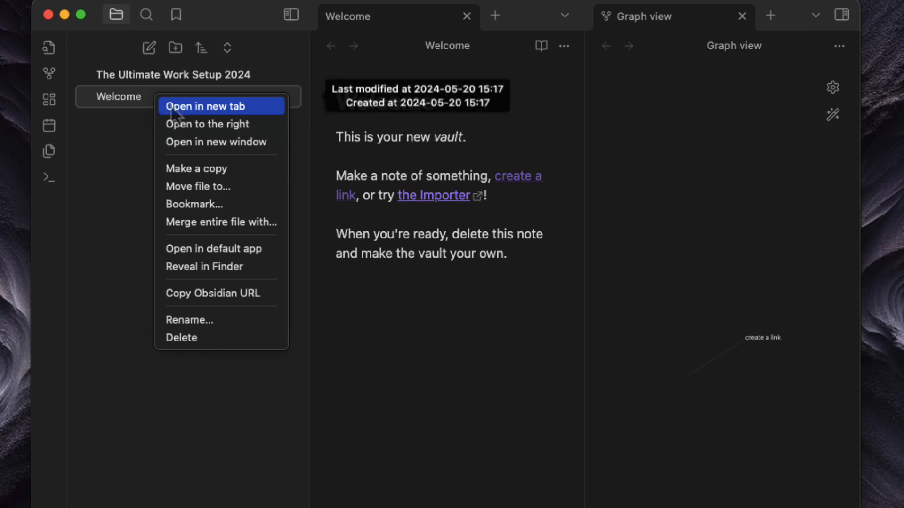
left_click(200, 343)
left_click(580, 390)
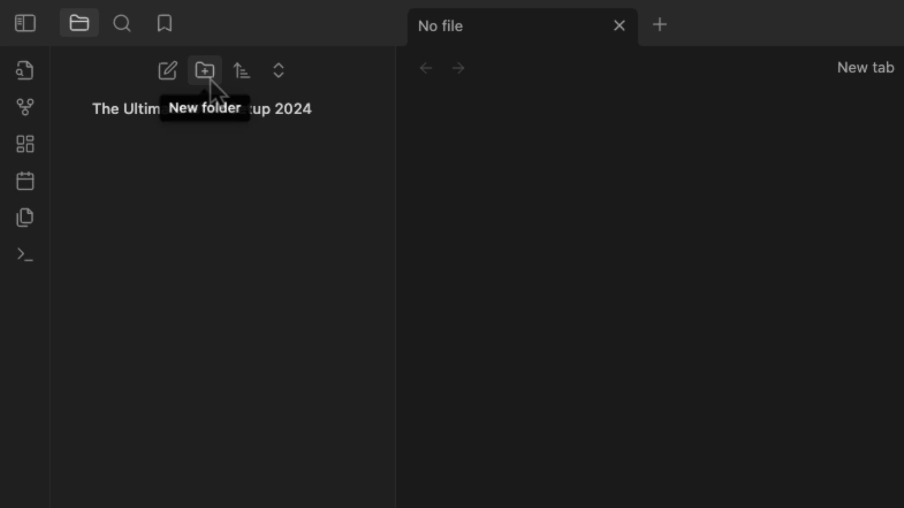
- Create two top-level folders in the vault named "Attachments" and "Journal"
left_click(210, 79)
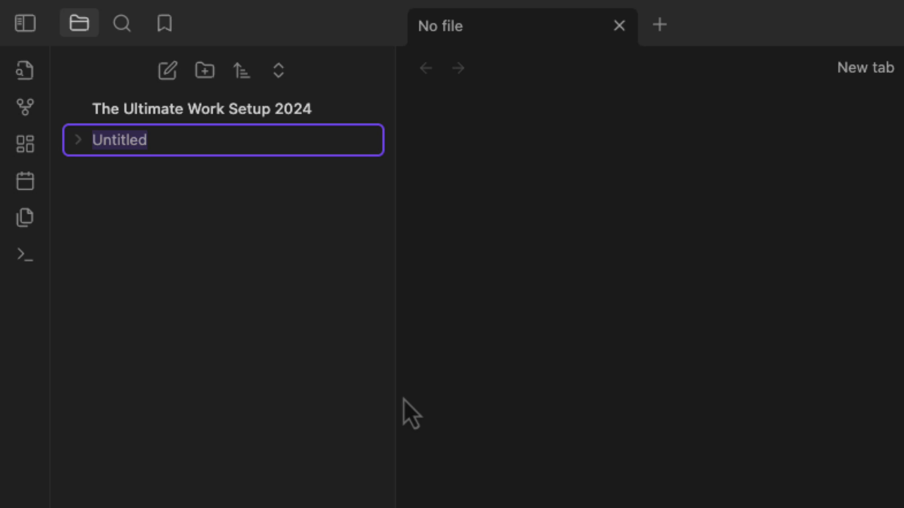
type("Attachments")
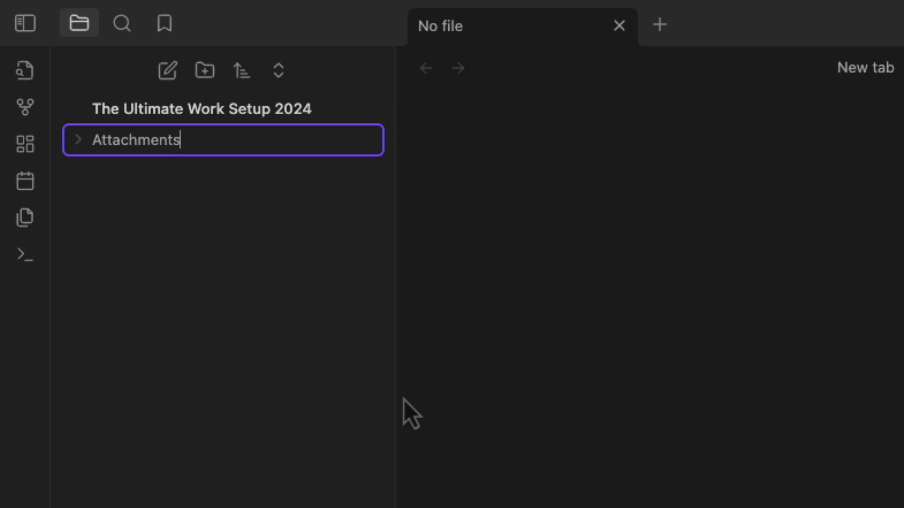
key("Return")
left_click(205, 72)
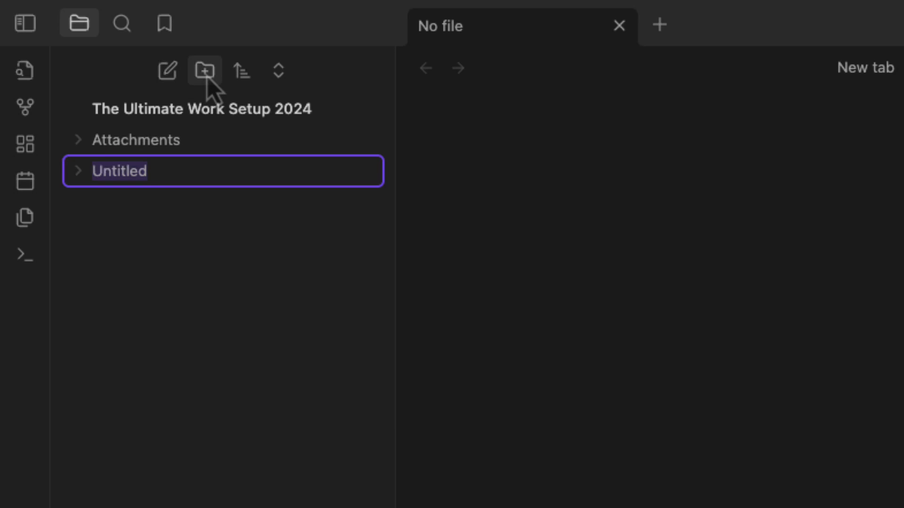
type("Journal")
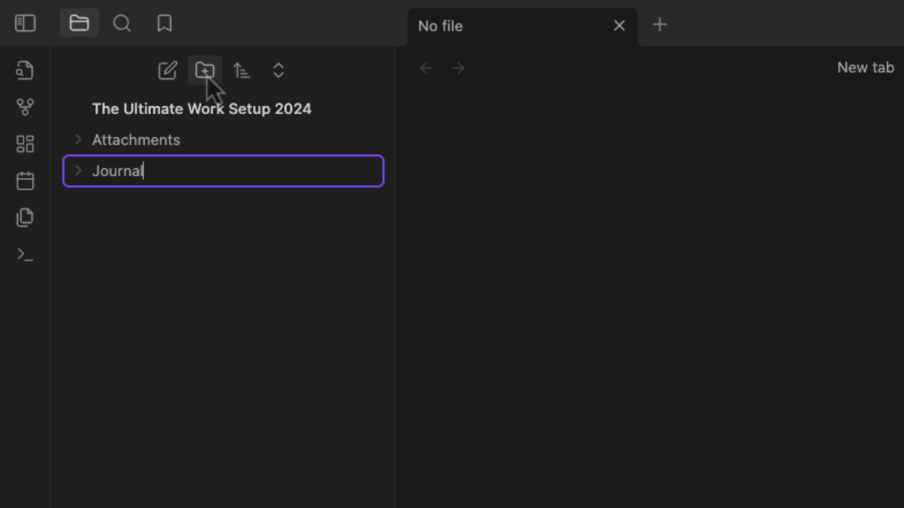
key("Return")
- Create two subfolders inside the Journal folder named "01 Daily" and "02 Weekly"
right_click(135, 172)
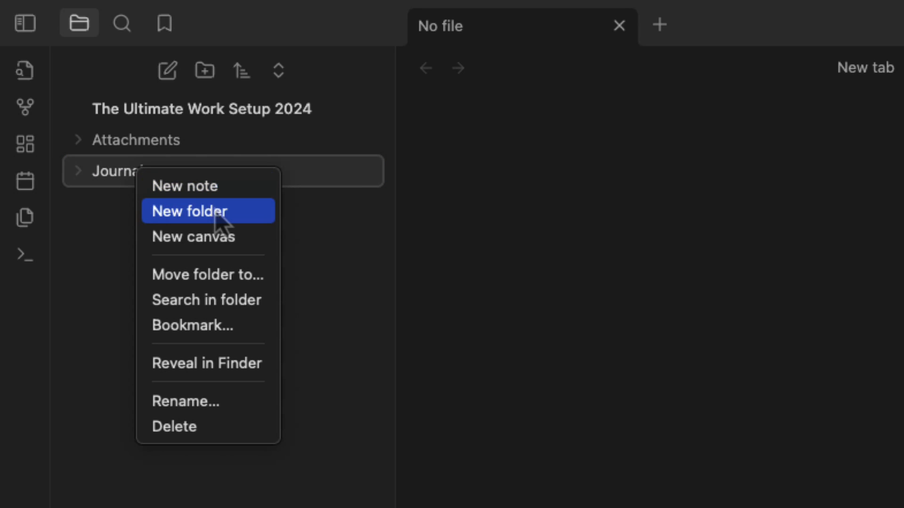
left_click(227, 213)
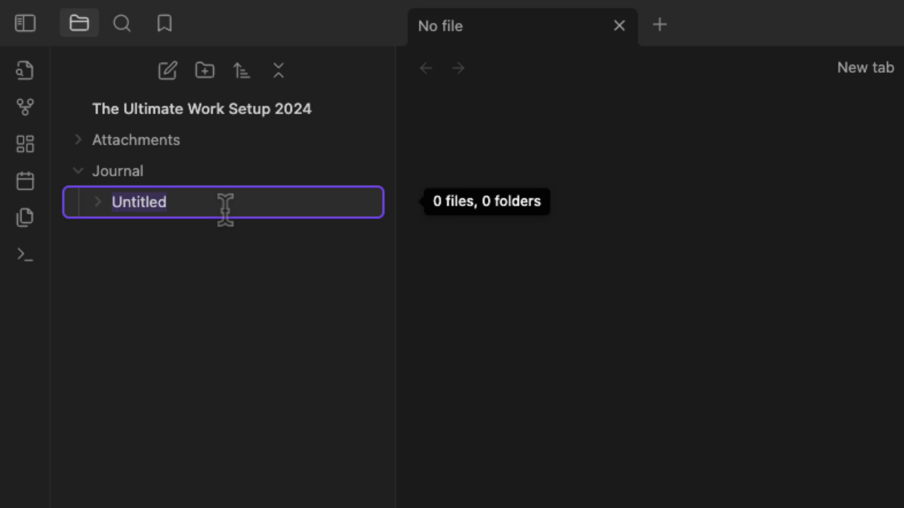
type("01 Daily")
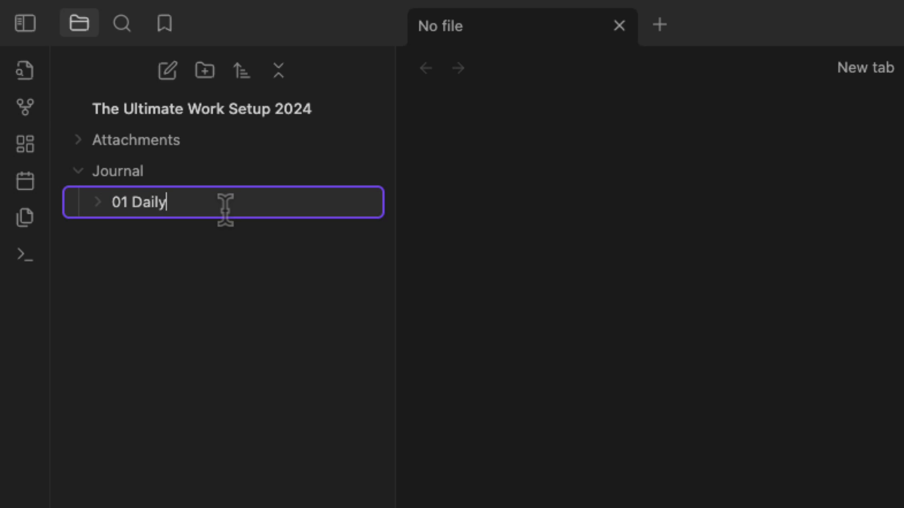
key("Return")
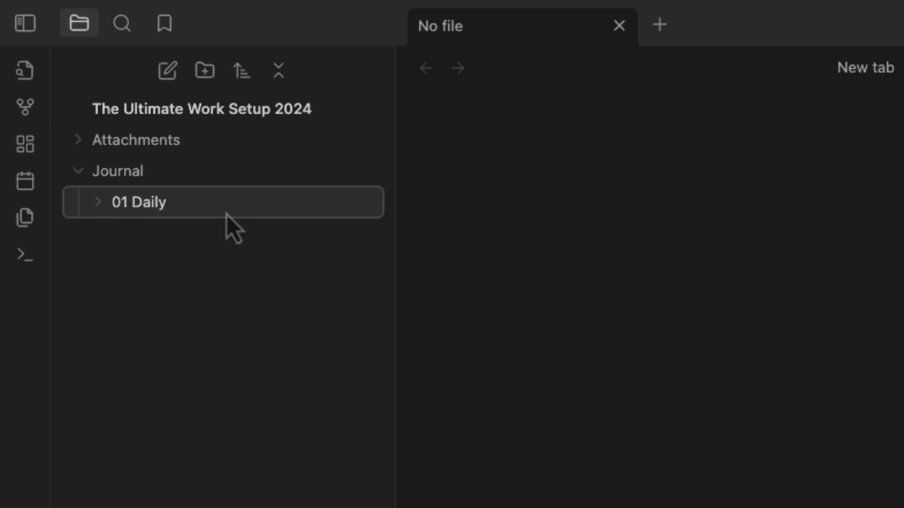
right_click(172, 173)
left_click(229, 213)
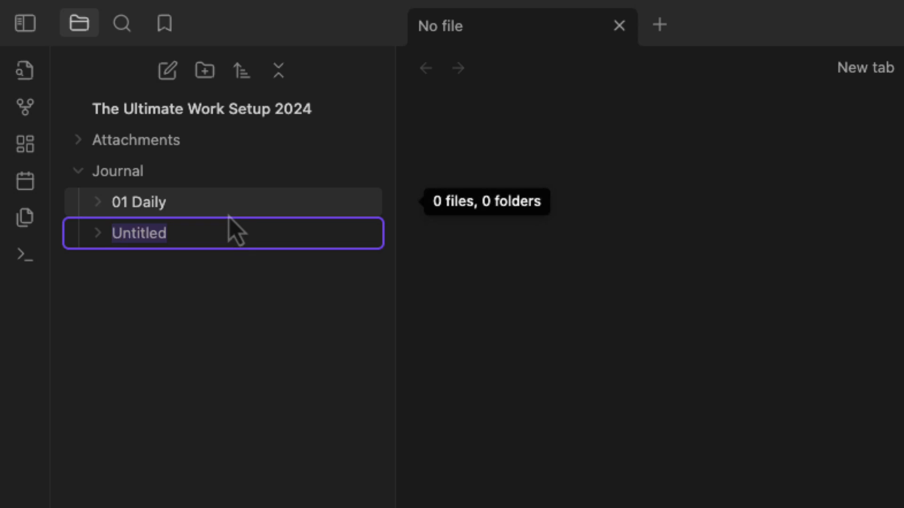
type("02 Weekly")
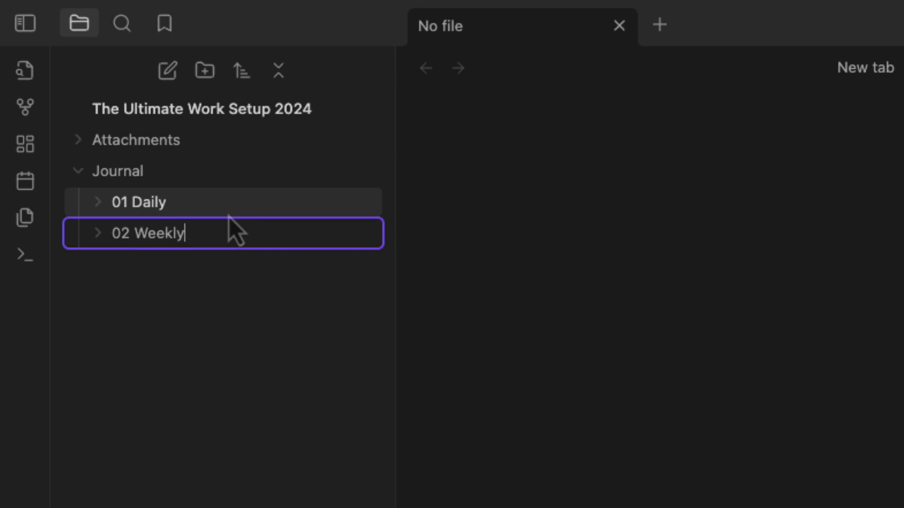
key("Return")
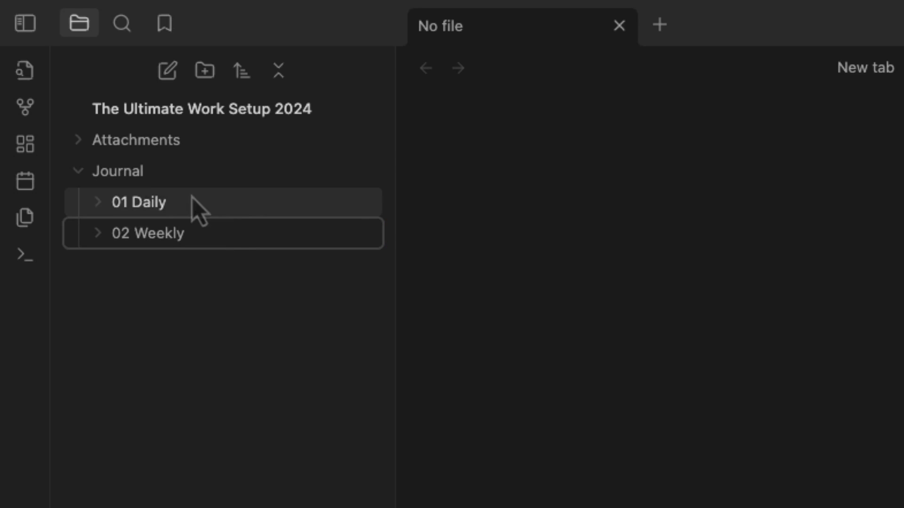
- Add a third subfolder named "03 Monthly" inside the Journal folder
right_click(184, 173)
left_click(267, 226)
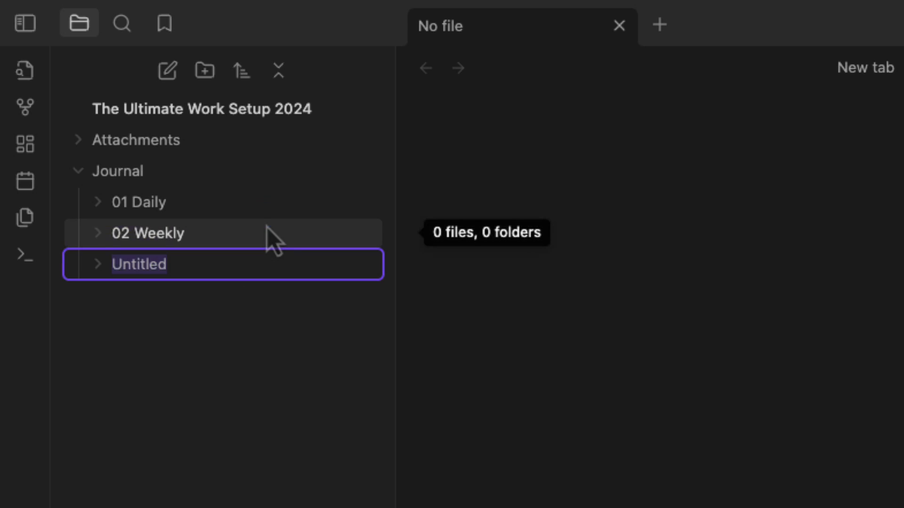
type("03 Montghl")
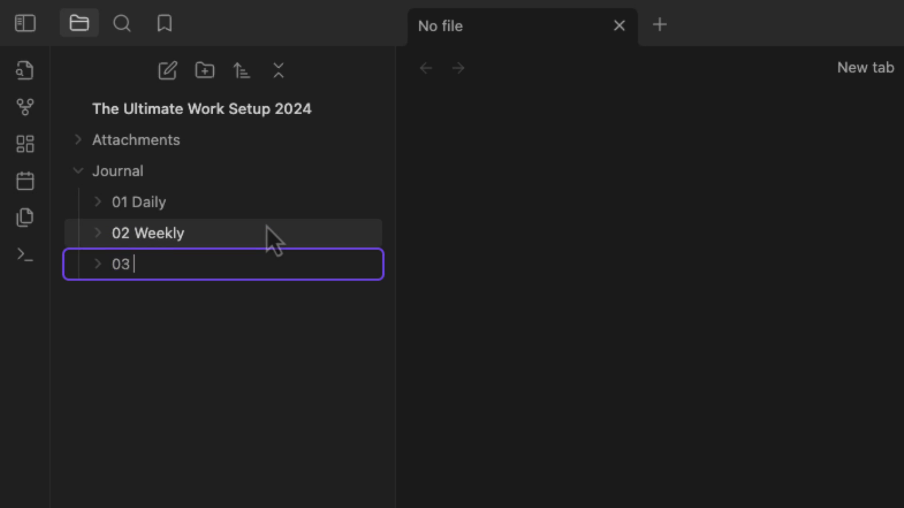
key("BackSpace")
key("BackSpace")
key("BackSpace")
type("hly")
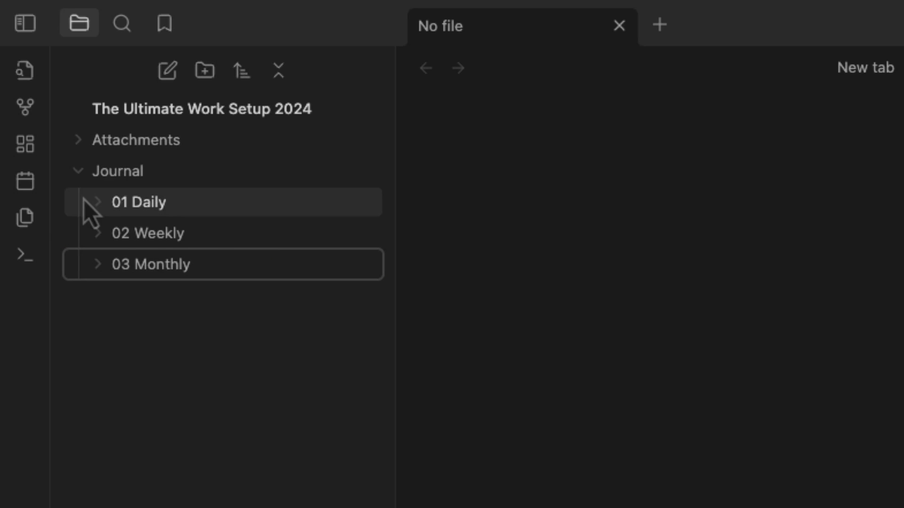
- Create two more top-level folders in the vault named "Notes" and "Seedbox"
left_click(213, 76)
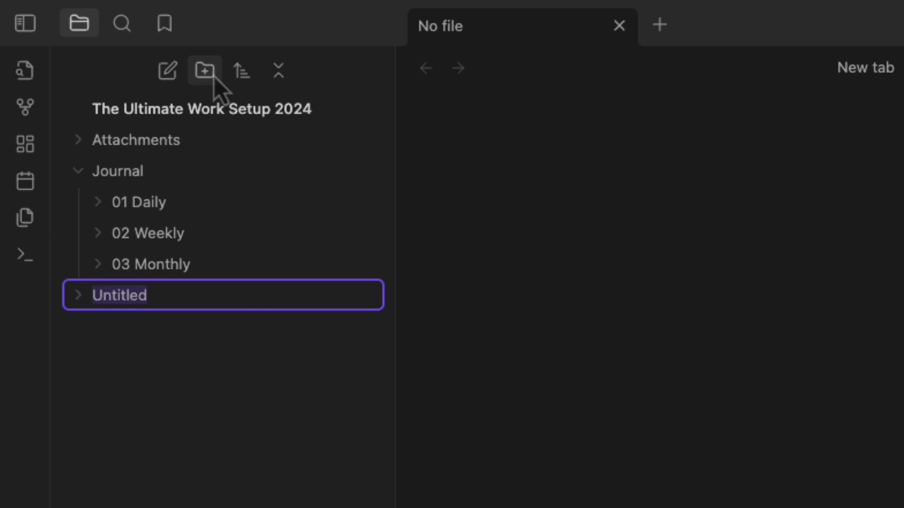
type("Notes")
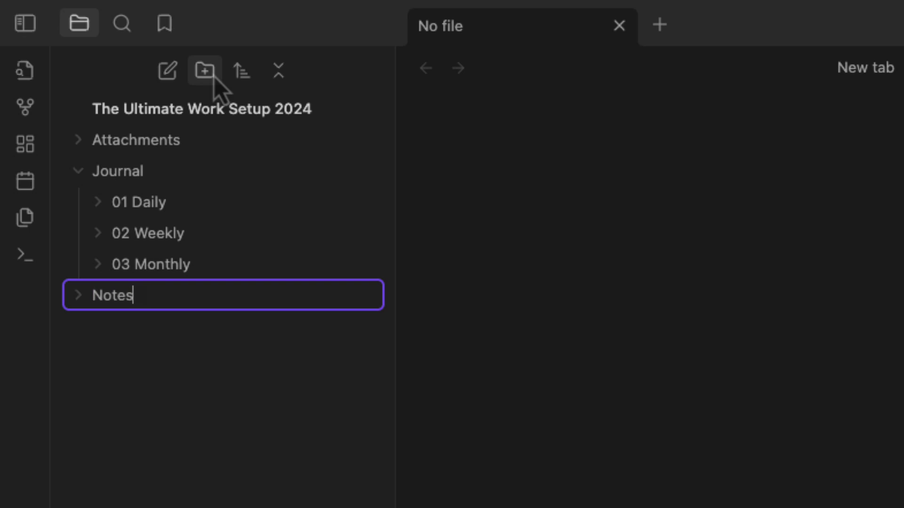
key("Return")
left_click(213, 77)
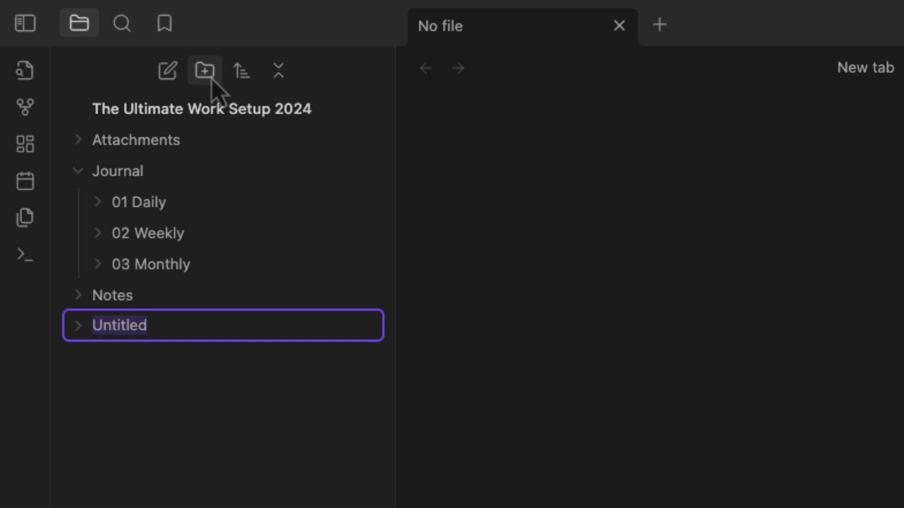
type("Seedbox")
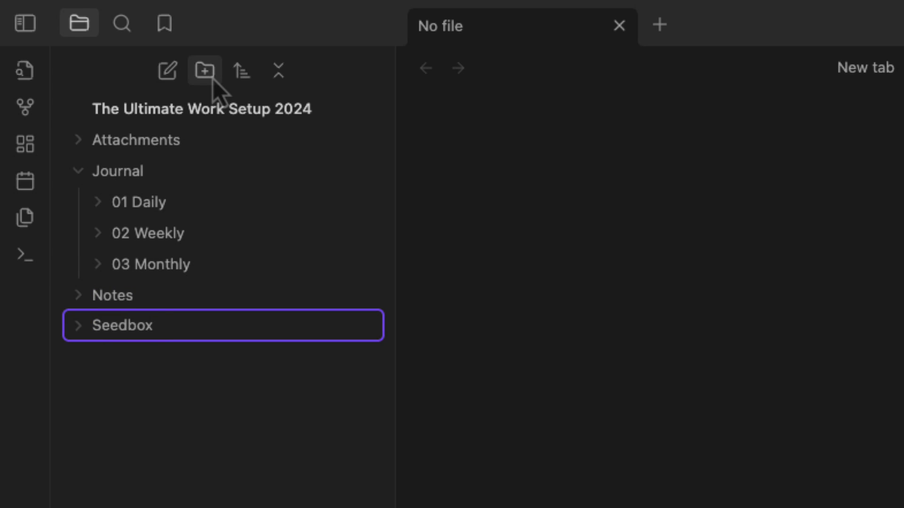
key("Return")
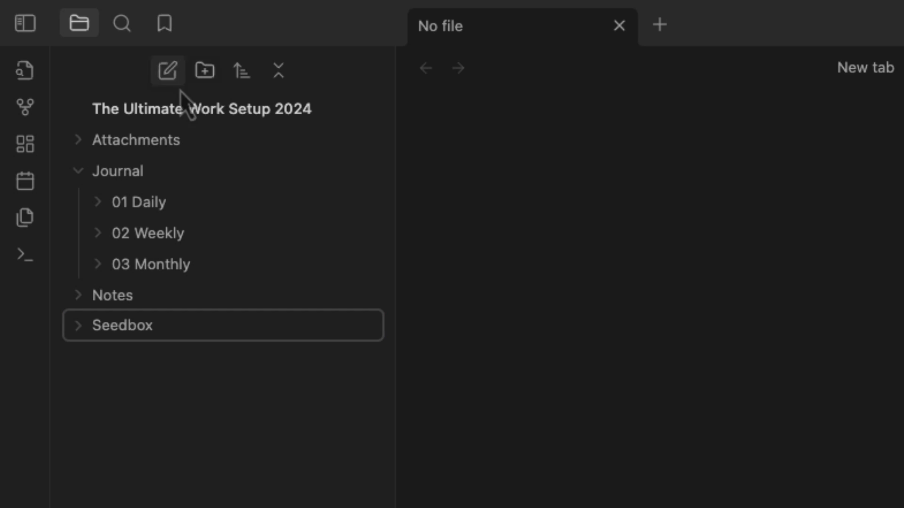
- Create a top-level folder named "Templates" in the vault
left_click(207, 77)
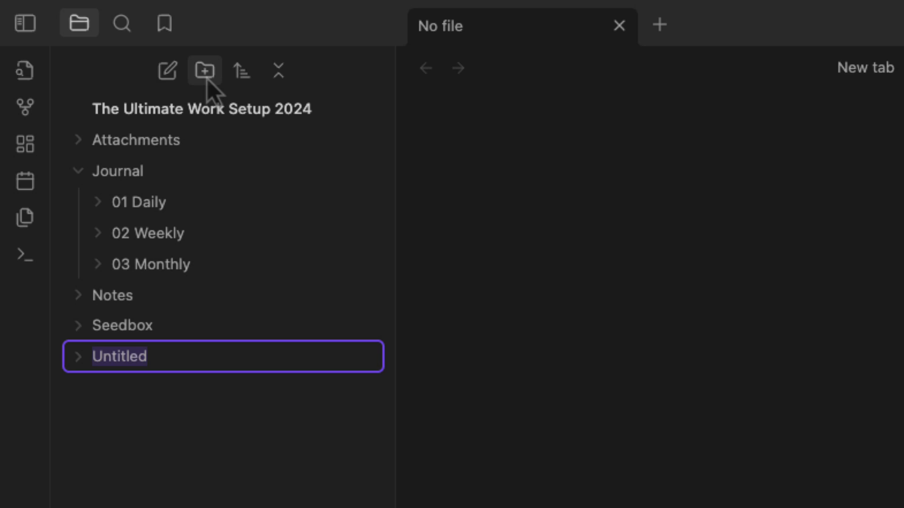
type("Tema")
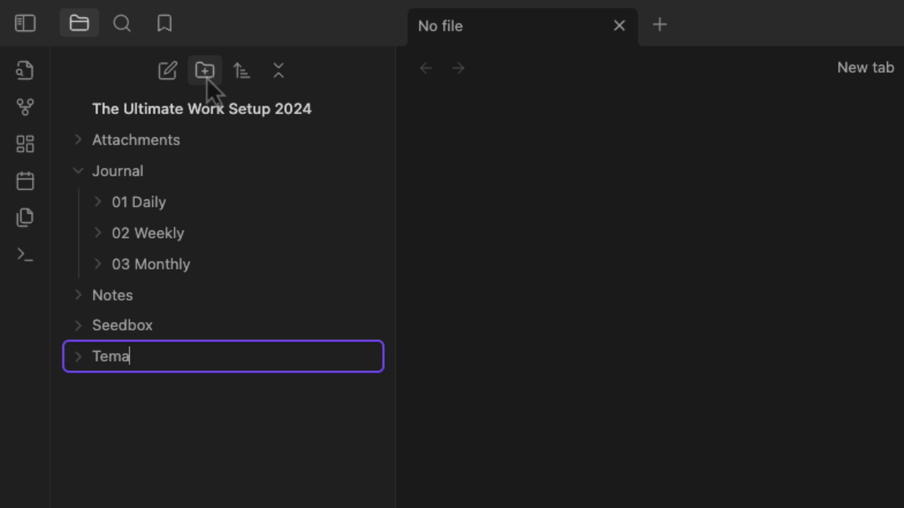
key("BackSpace")
type("plates")
key("Return")
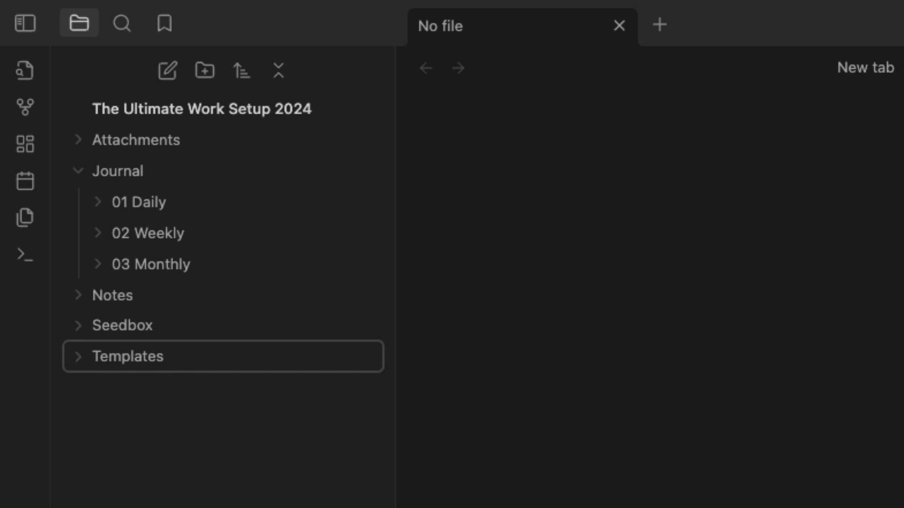
- Collapse the Journal folder and close the Graph view
left_click(98, 174)
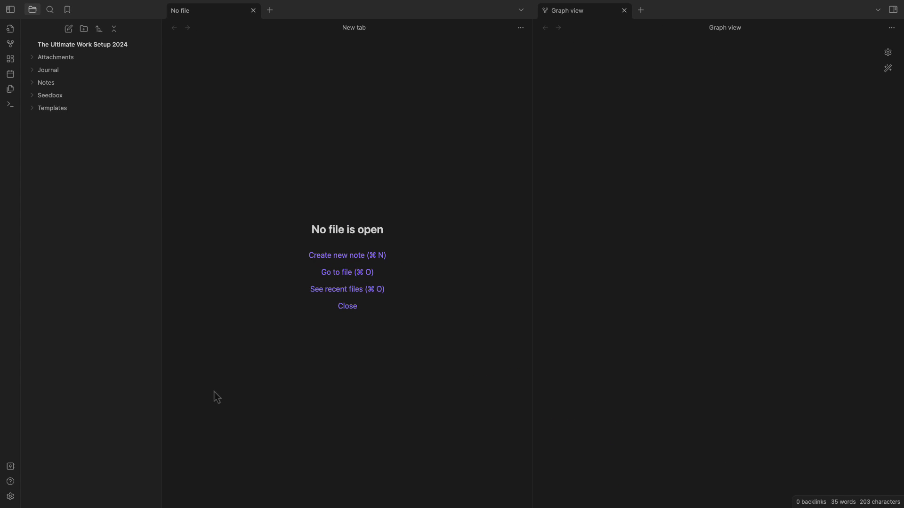
left_click(624, 11)
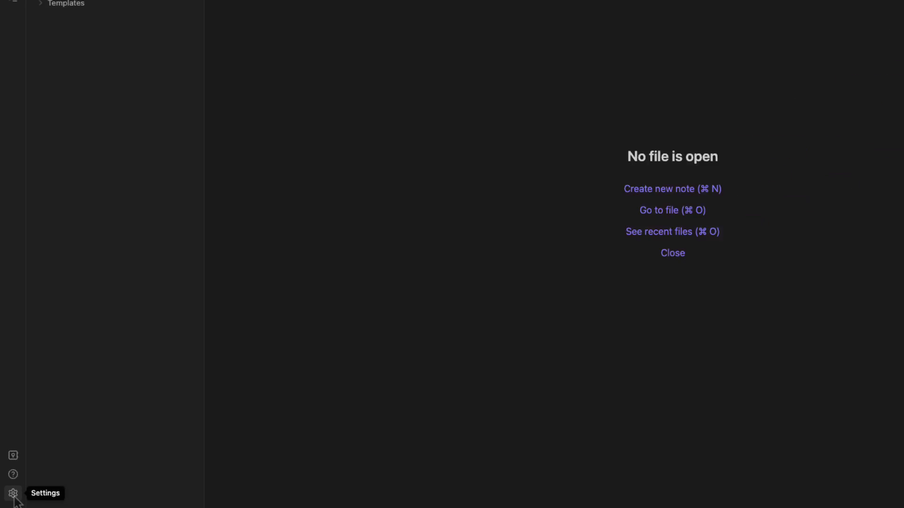
- Open the vault's settings for community plugins and turn on community plugins
left_click(27, 476)
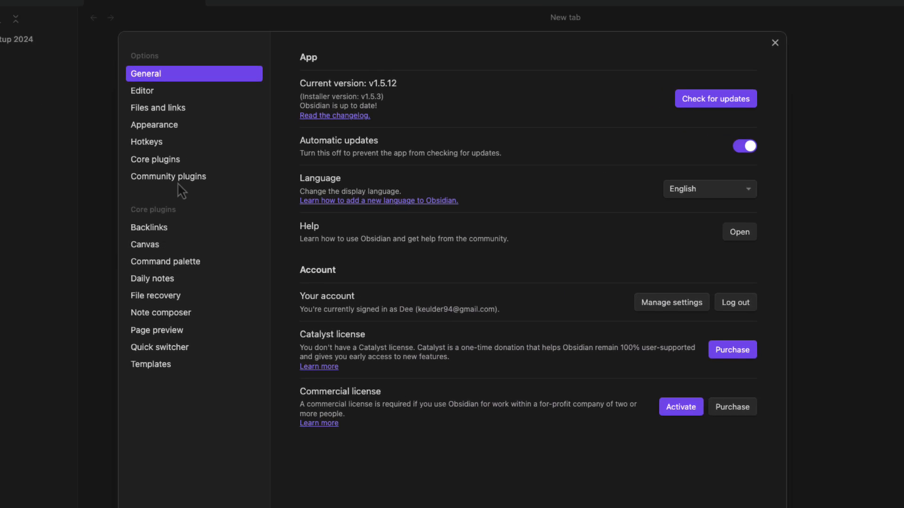
left_click(179, 181)
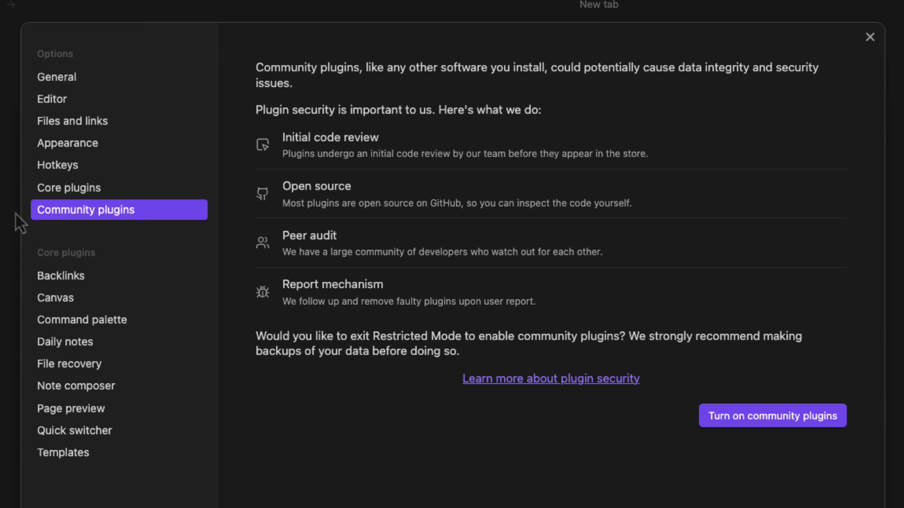
left_click(819, 422)
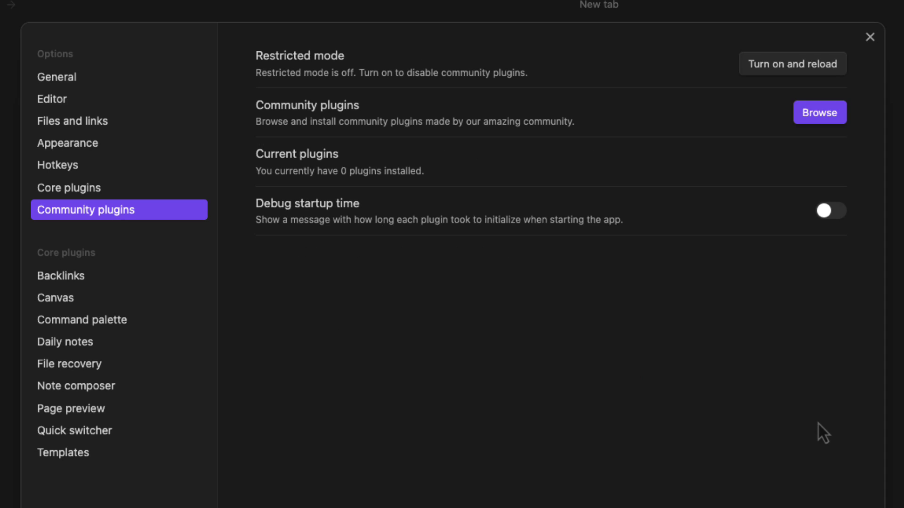
- Find the Calendar plugin in the community plugin catalogue, then install and enable it
left_click(820, 116)
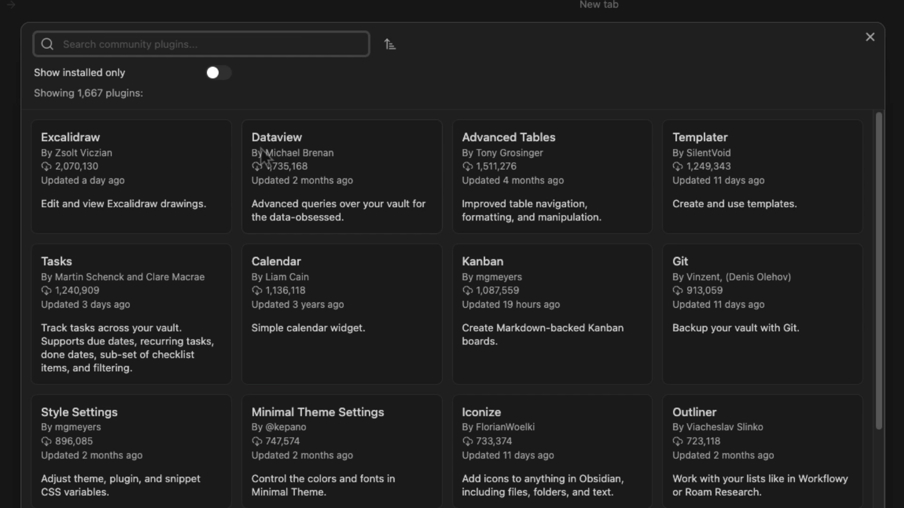
type("Calen")
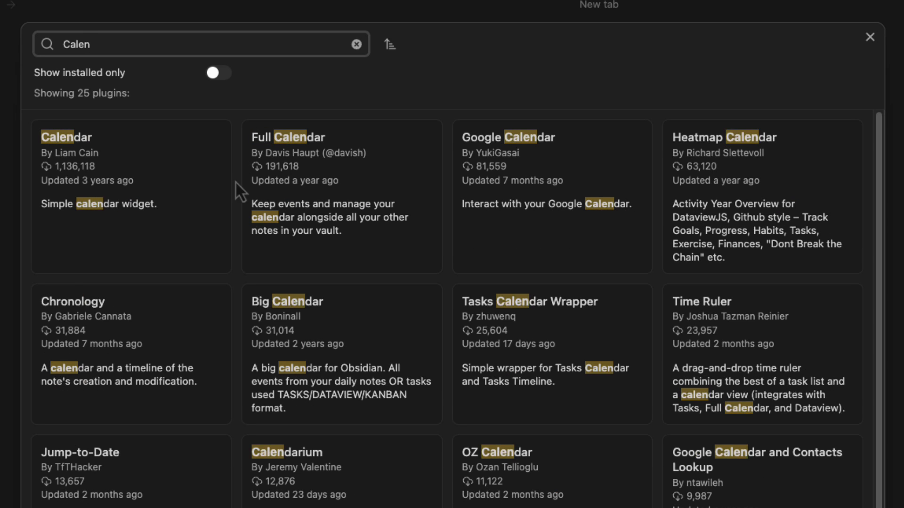
left_click(150, 209)
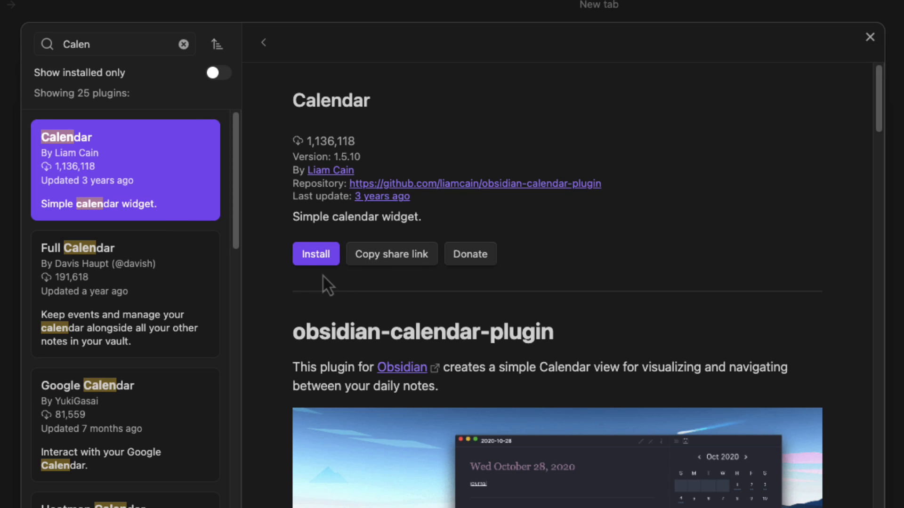
left_click(322, 261)
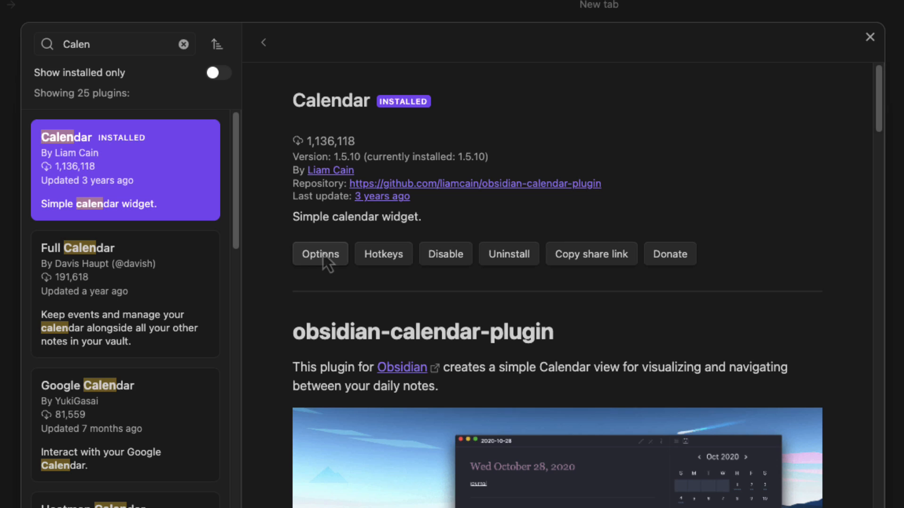
- Search the community plugins for Periodic Notes, then install and enable that plugin
left_click_drag(115, 44, 54, 52)
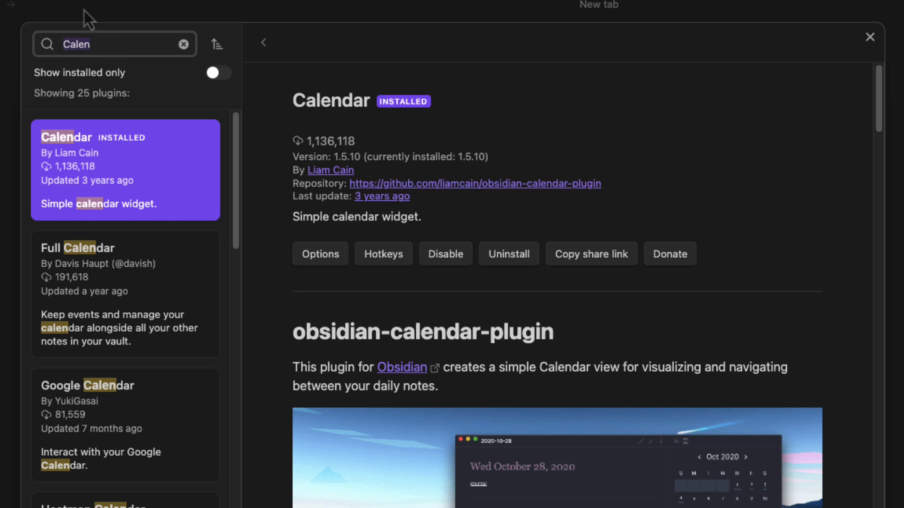
type("Period")
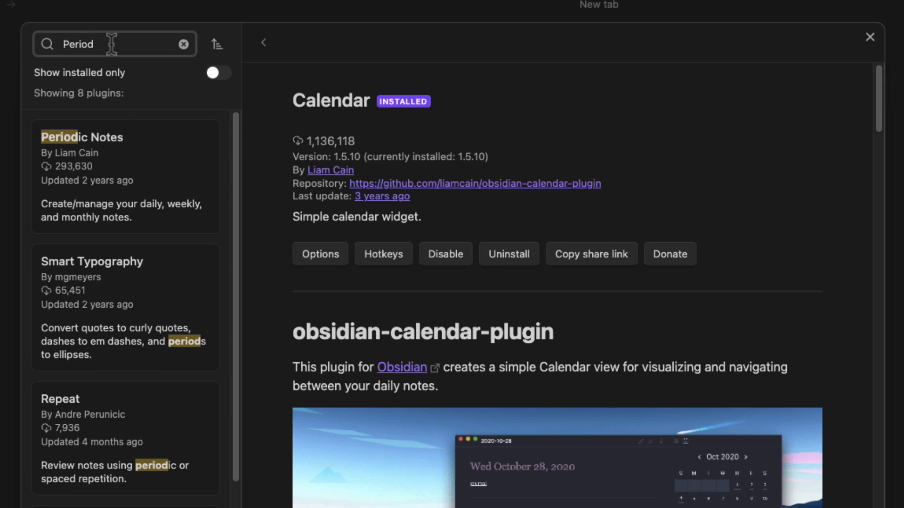
left_click(122, 154)
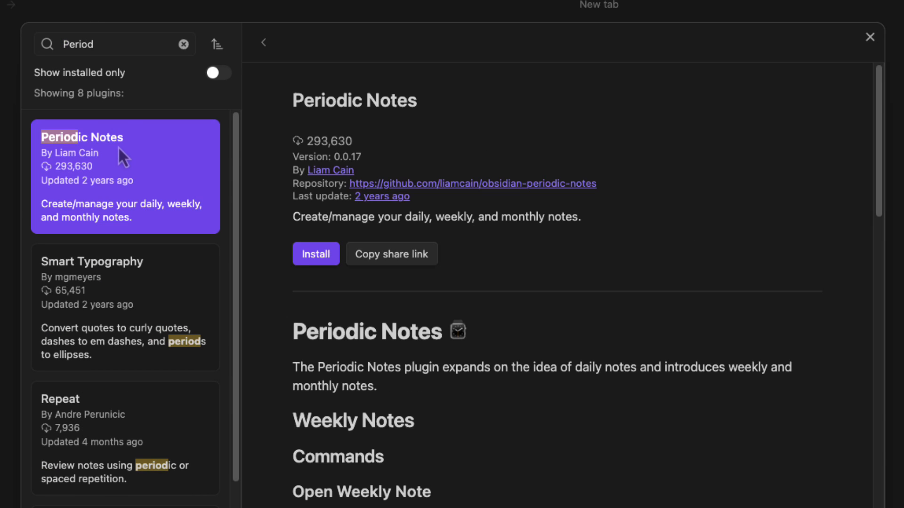
left_click(329, 263)
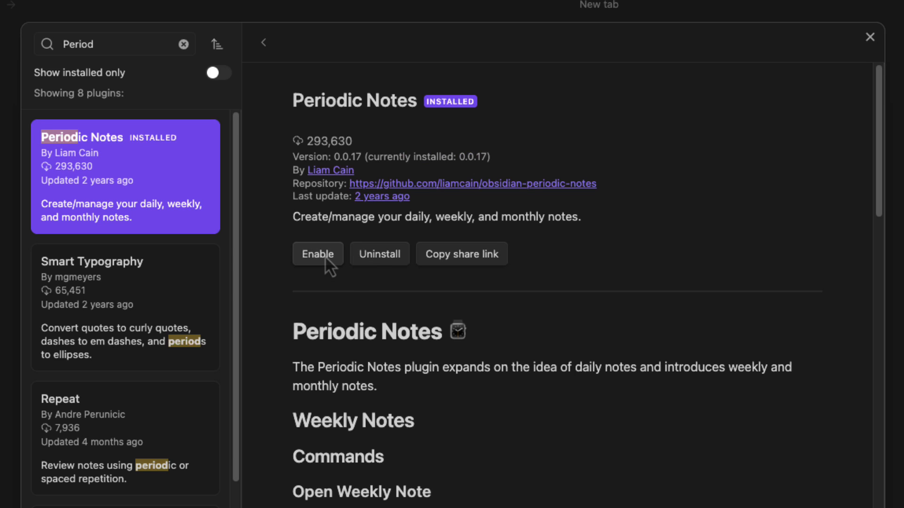
left_click(326, 262)
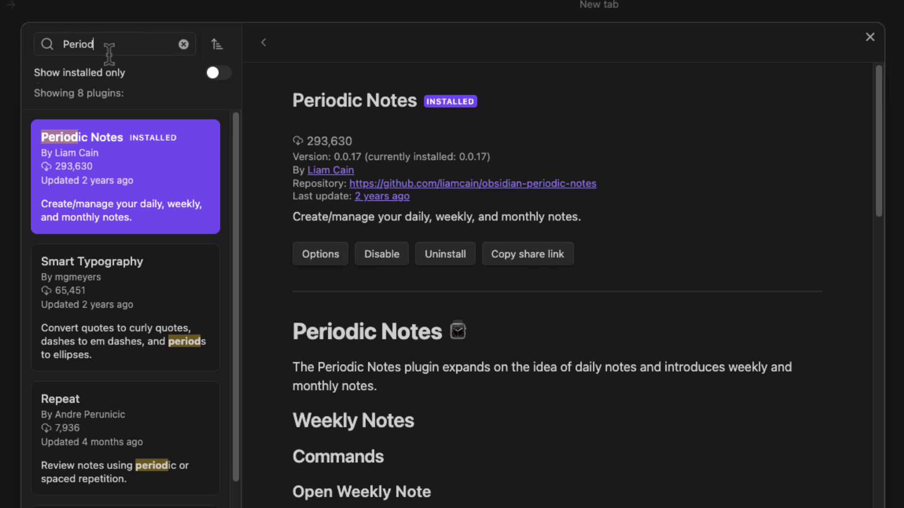
- Search the community plugins for Templater, then install and enable that plugin
left_click(41, 49)
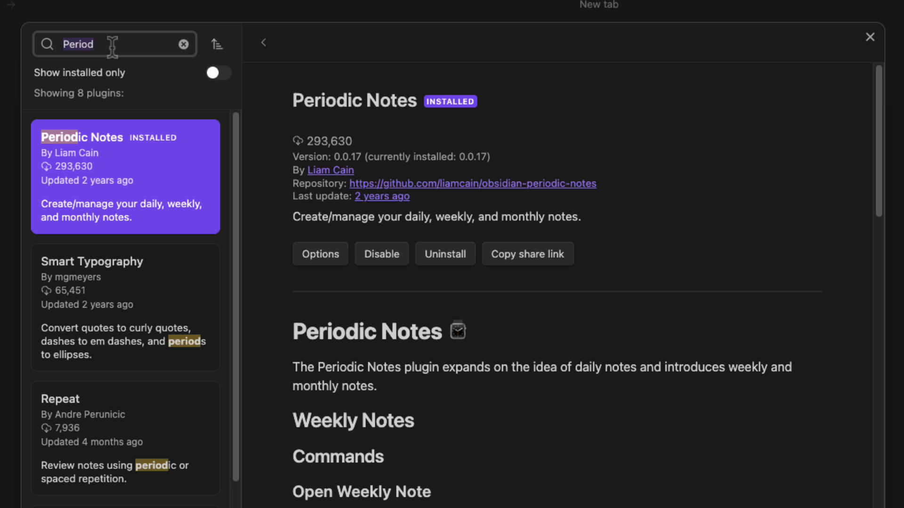
type("Templat")
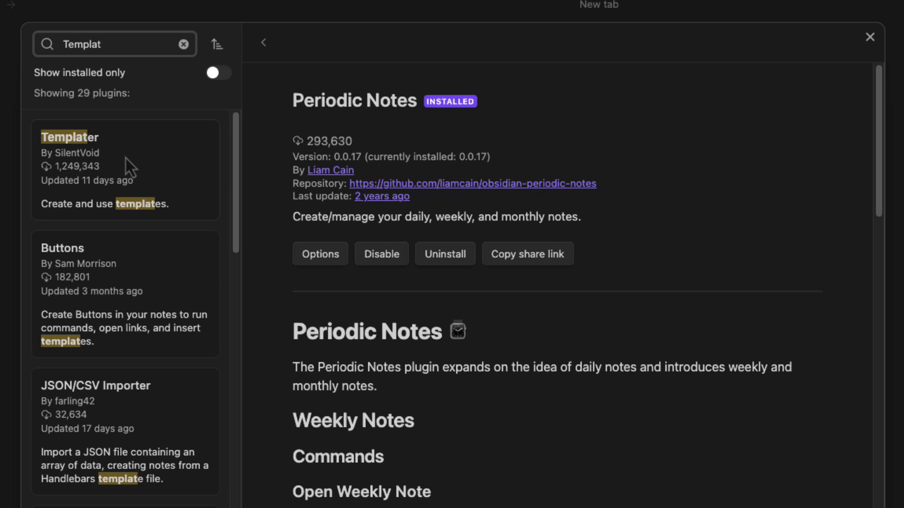
left_click(128, 165)
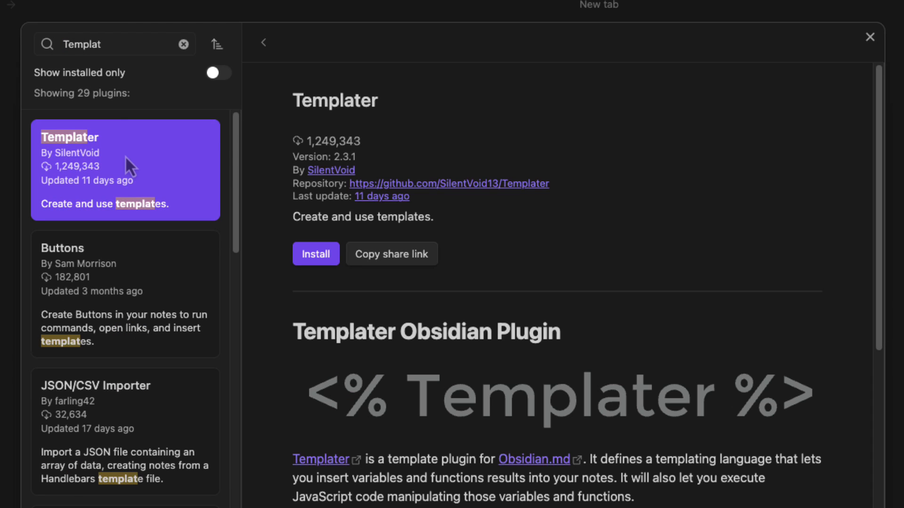
left_click(324, 260)
left_click(323, 262)
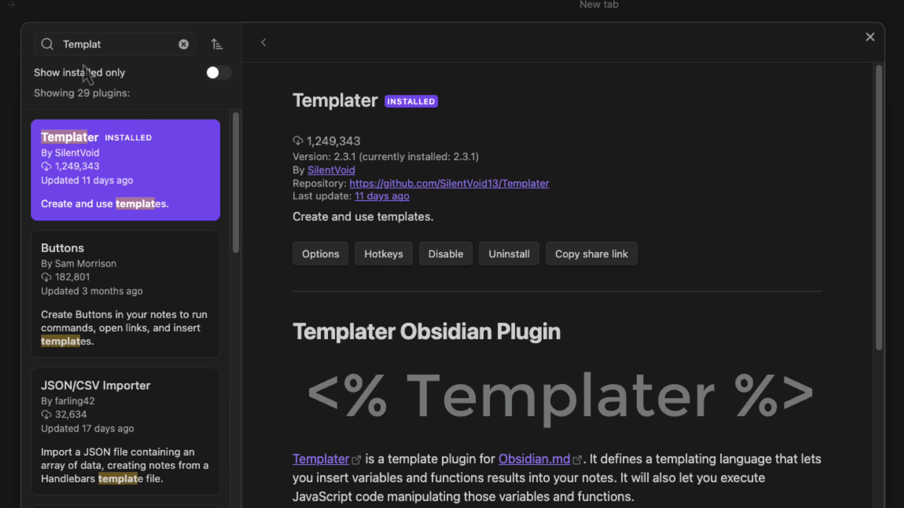
- Find the Dataview community plugin, install and enable it, and close the plugin catalogue and settings
left_click(125, 43)
key("ctrl+a")
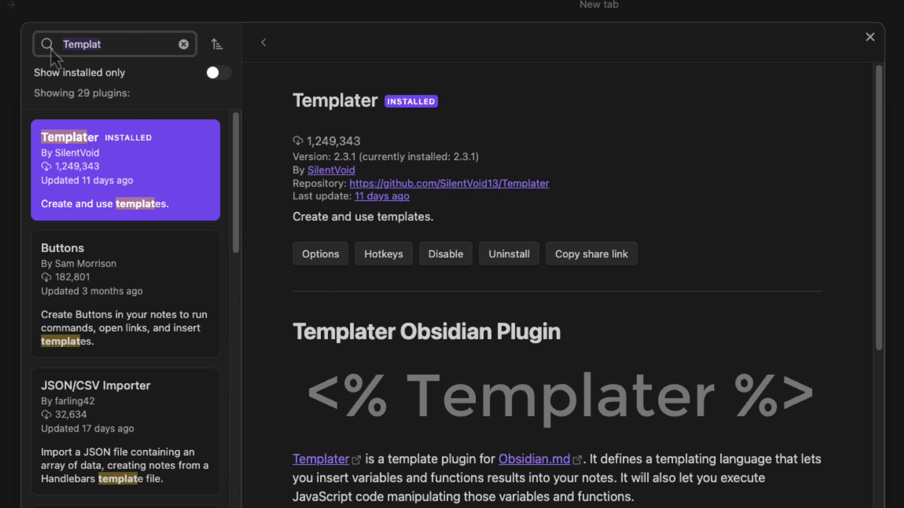
type("Data")
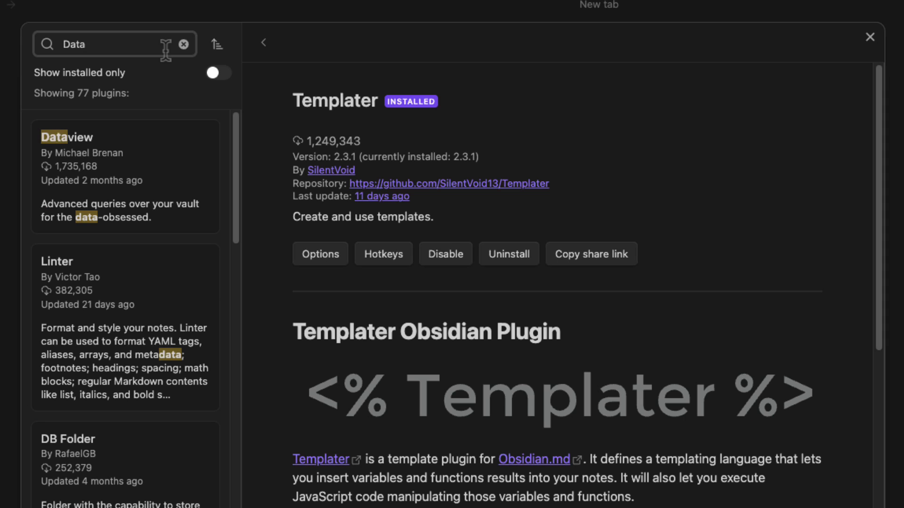
type("view")
key("BackSpace")
left_click(142, 126)
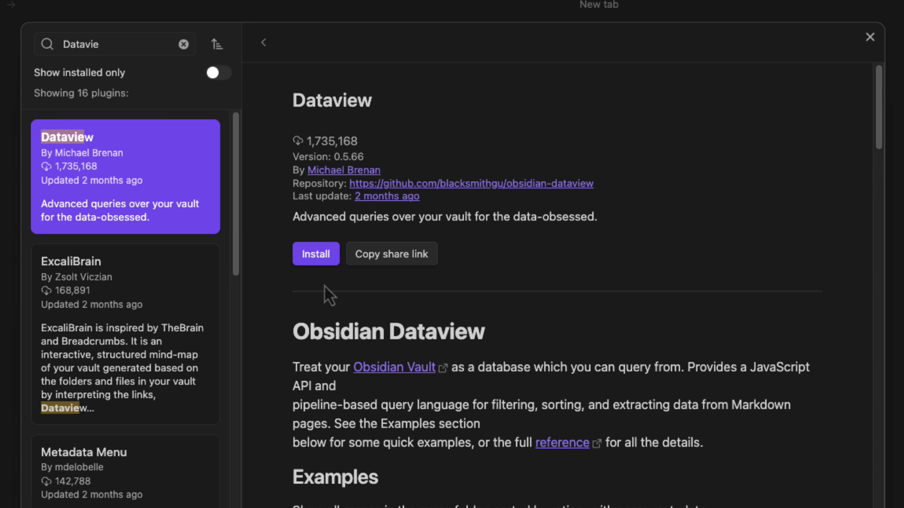
left_click(329, 263)
left_click(319, 259)
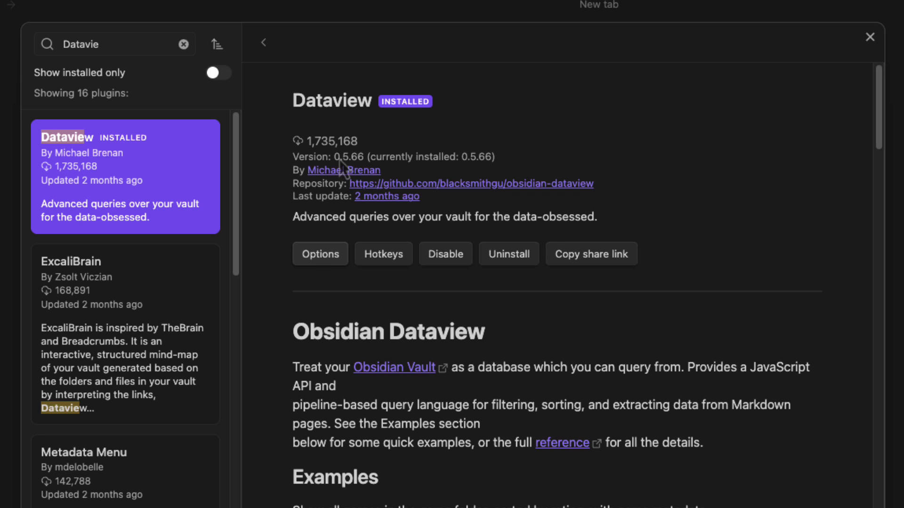
left_click(869, 37)
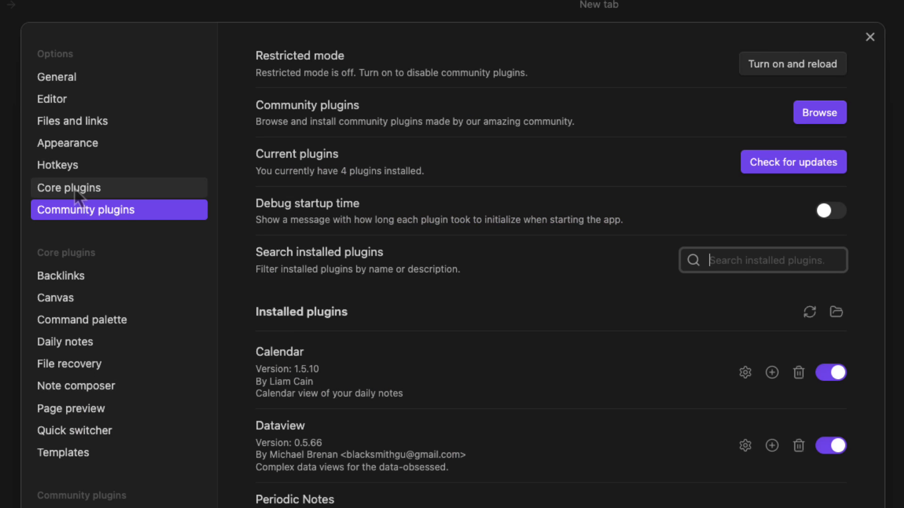
left_click(866, 37)
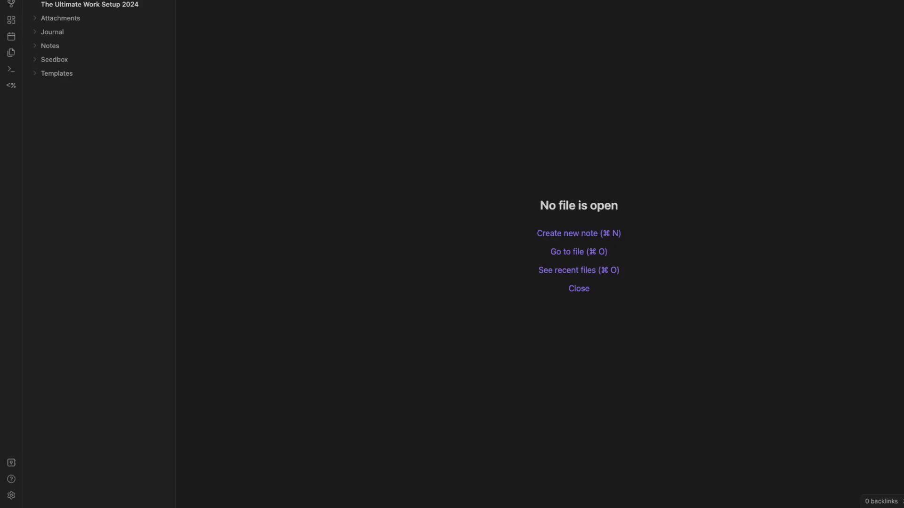
- Turn on automatic updating of internal links in the vault's file and link settings
left_click(31, 485)
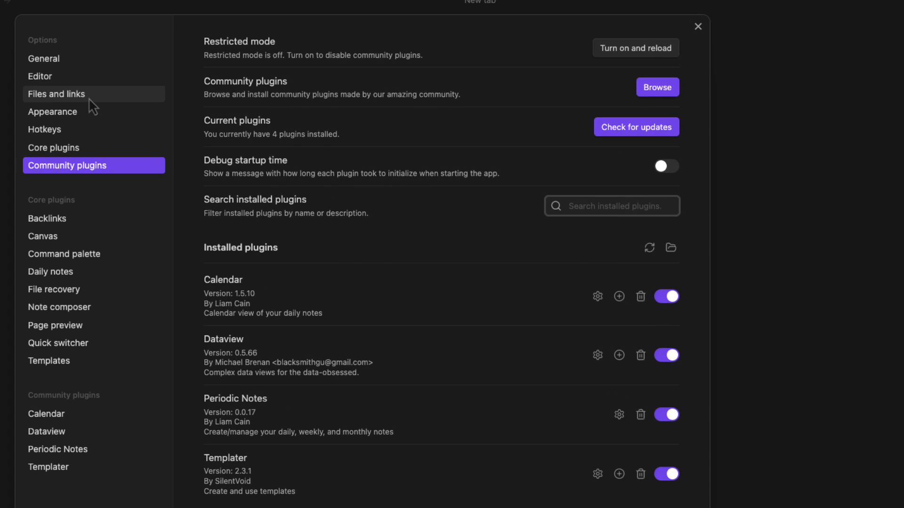
left_click(89, 97)
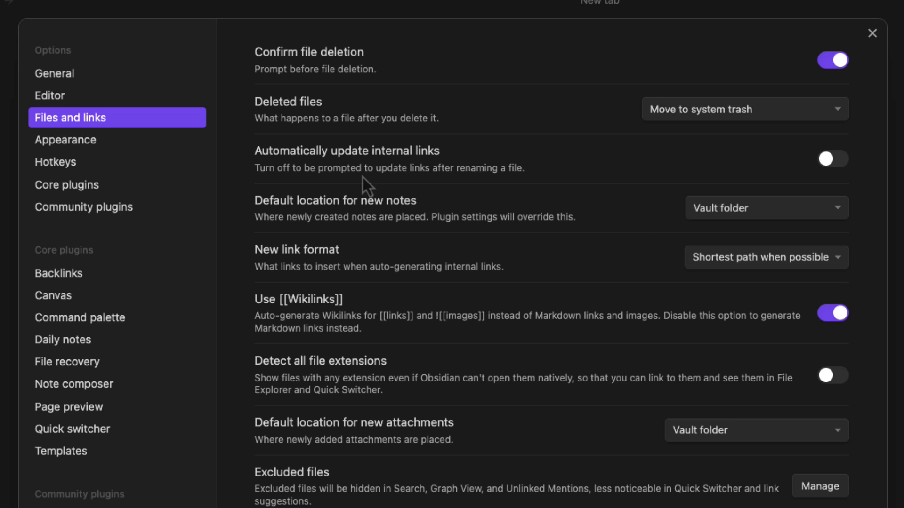
left_click(833, 163)
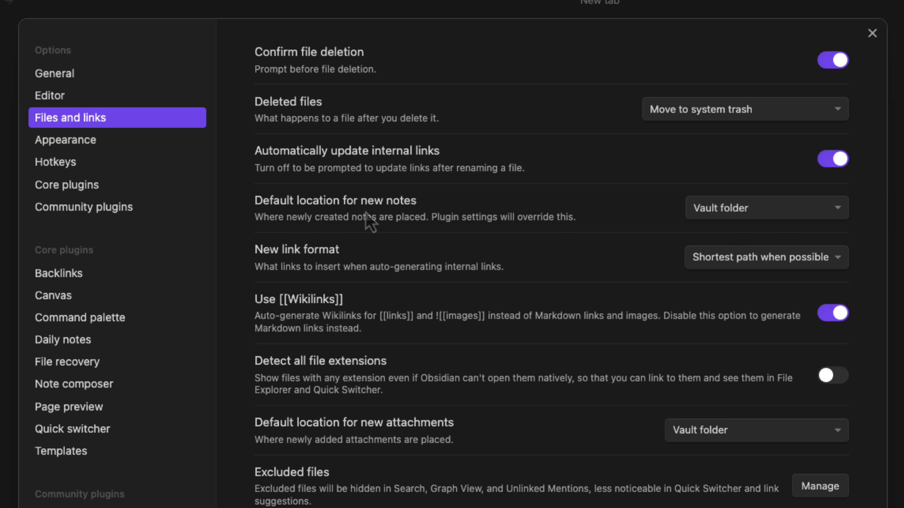
- Set the default location for new notes to a specified folder and choose the Notes folder
left_click(778, 214)
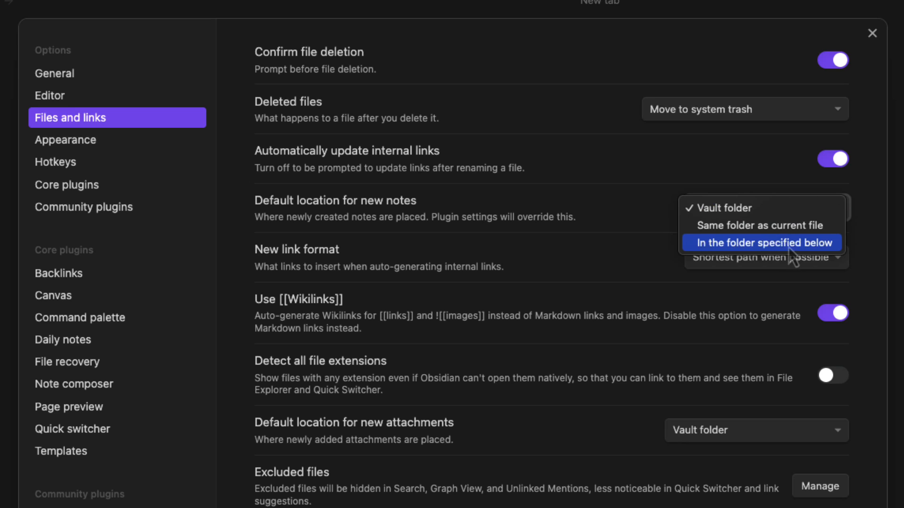
left_click(781, 244)
left_click(781, 255)
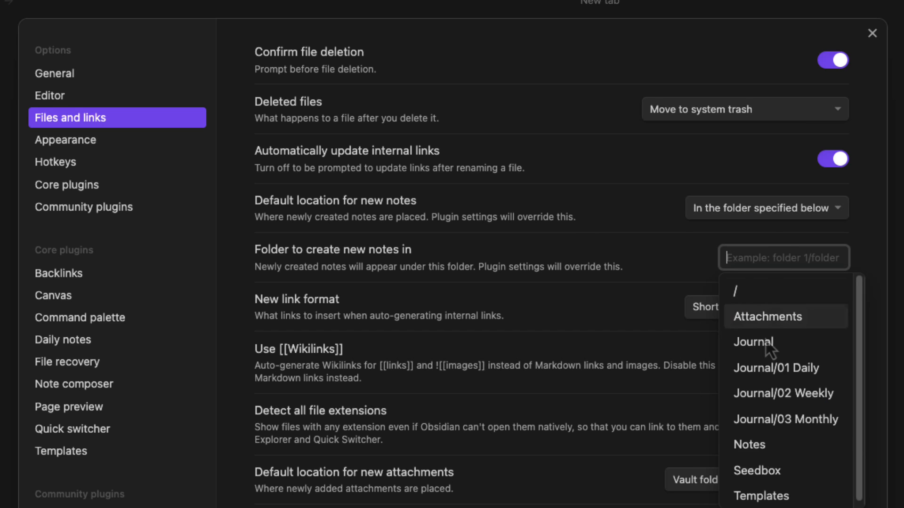
left_click(756, 444)
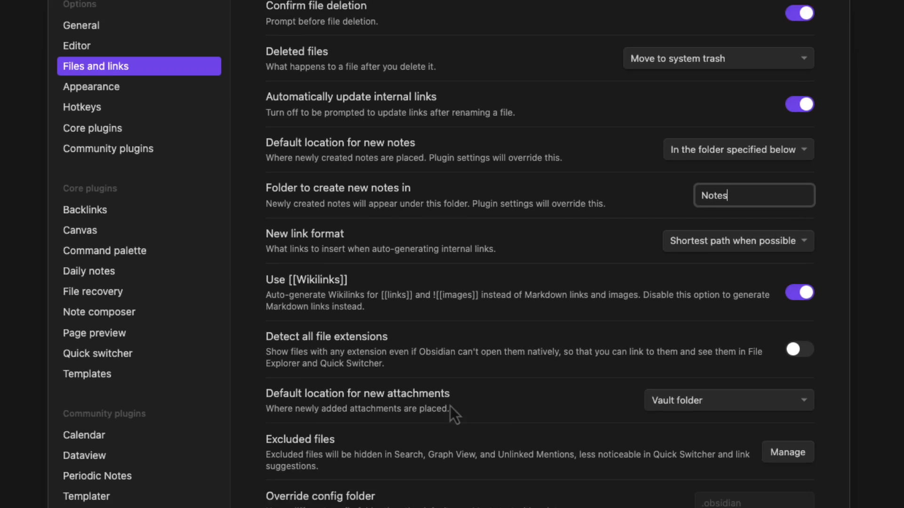
left_click(672, 277)
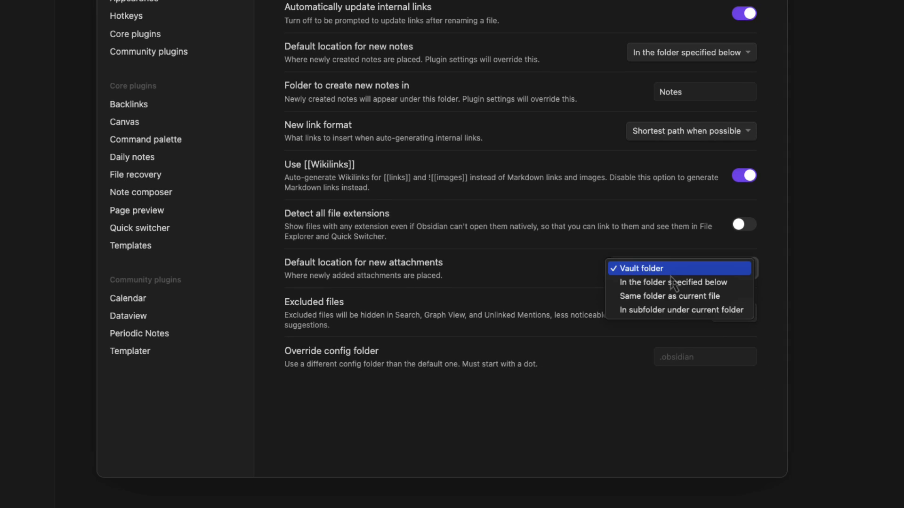
left_click(673, 311)
left_click(690, 316)
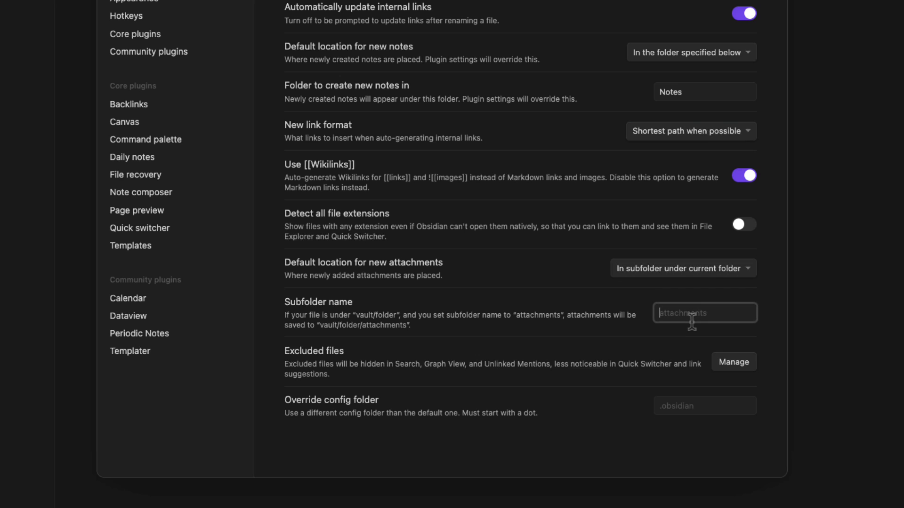
type("att")
left_click_drag(690, 318, 650, 311)
key("BackSpace")
- Set the default location for new attachments to a specified folder, with Templates as the attachment folder path
left_click(672, 277)
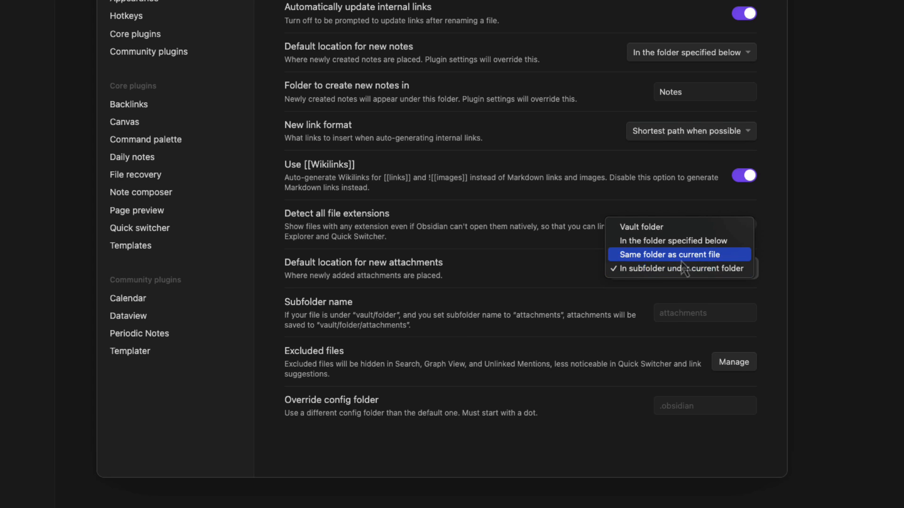
left_click(677, 241)
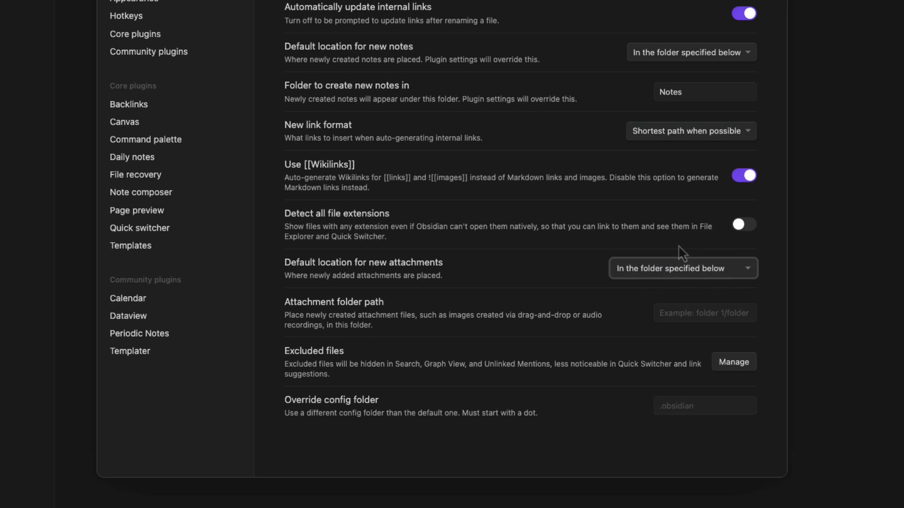
left_click(706, 312)
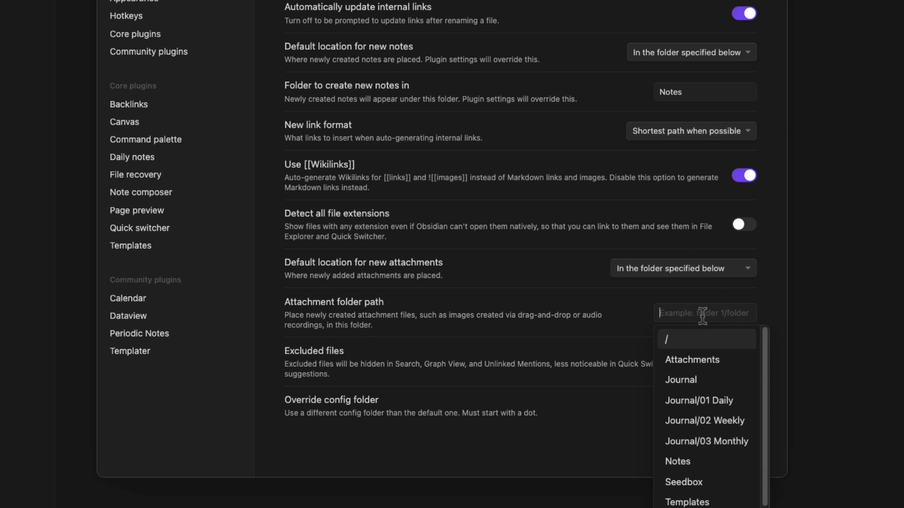
left_click(703, 503)
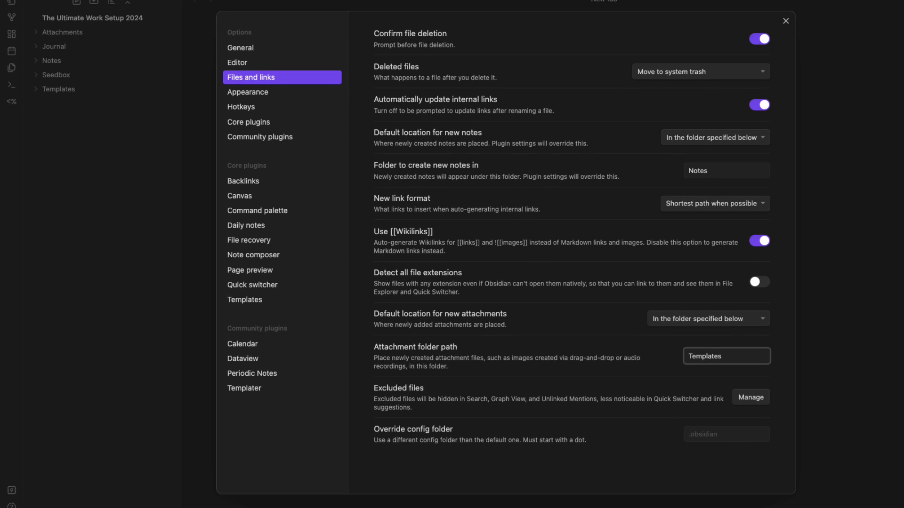
- Set the default editing mode for new tabs to Source mode and look through the remaining editor options
left_click(257, 64)
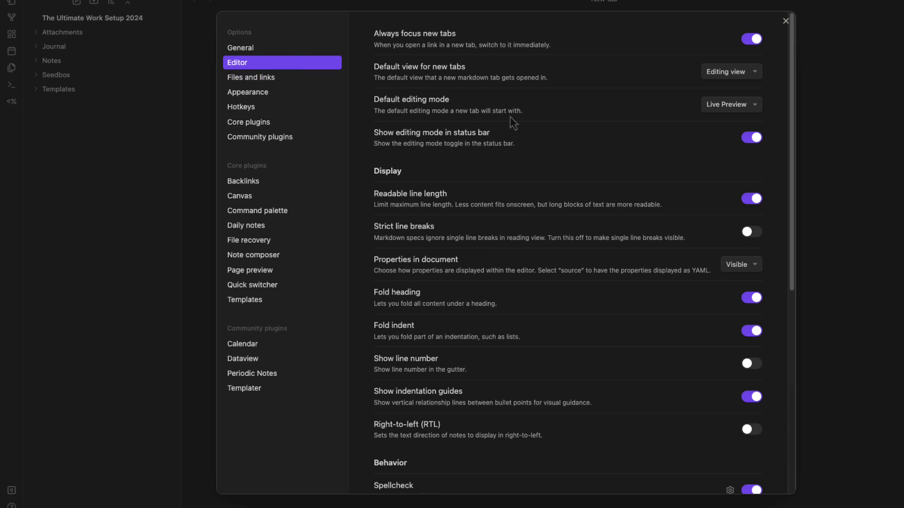
left_click(730, 104)
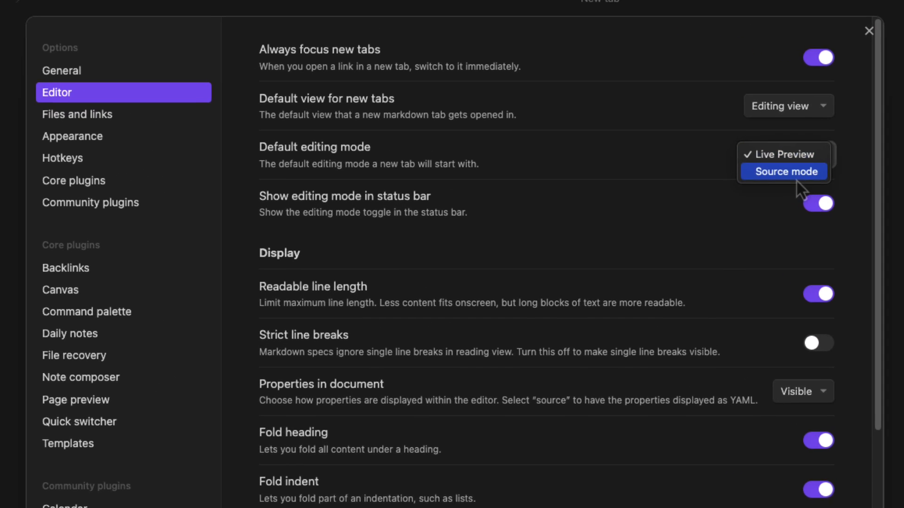
left_click(783, 177)
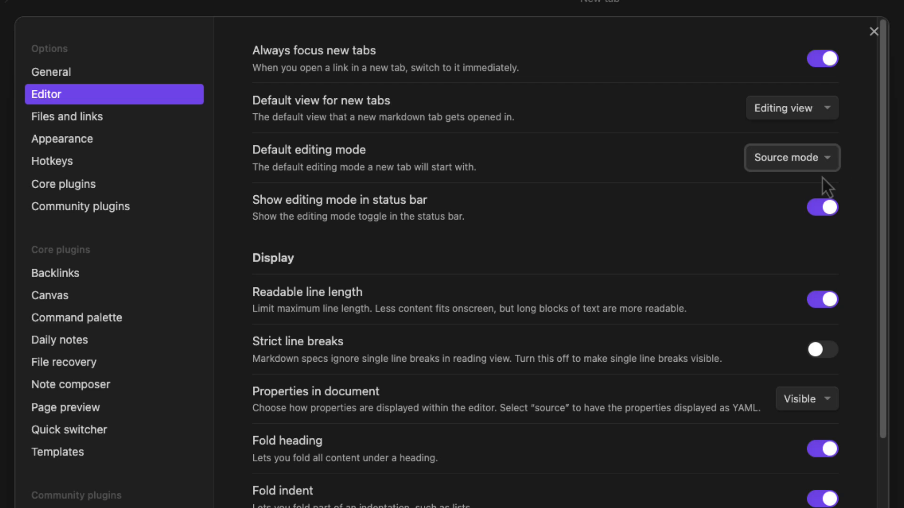
left_click(786, 167)
left_click(791, 162)
scroll(478, 224, "down", 10)
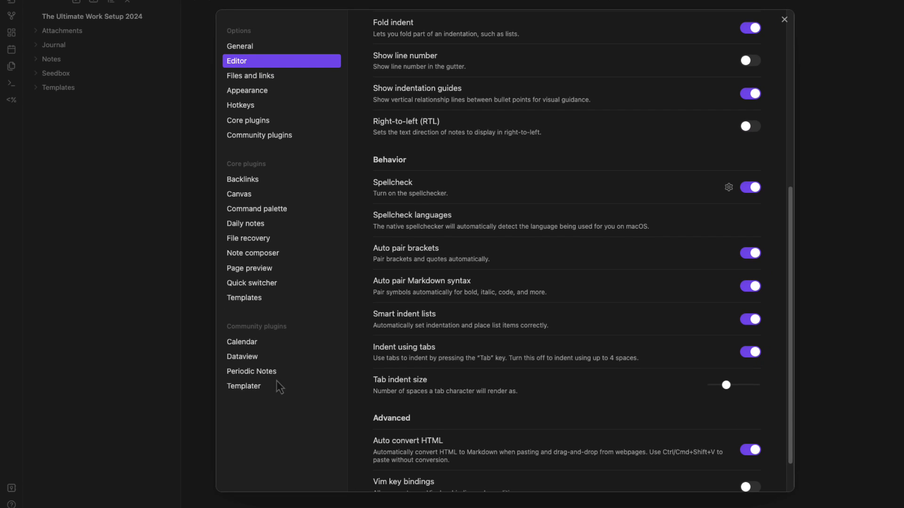
- Show the Calendar plugin's month view in the sidebar and turn on its week number column
left_click(254, 342)
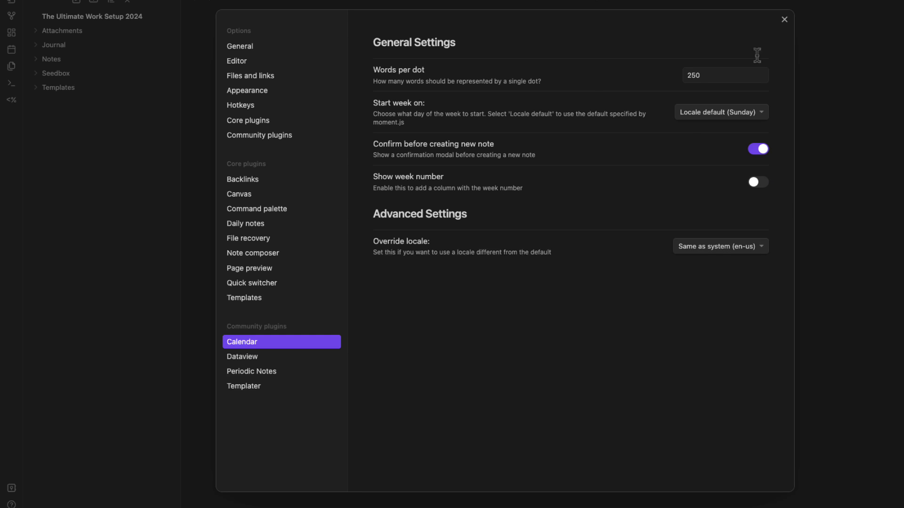
left_click(784, 19)
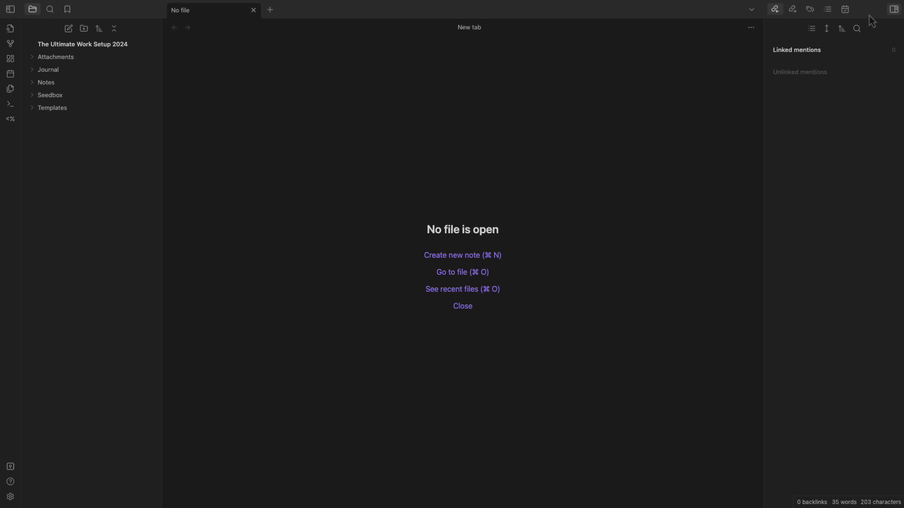
left_click(844, 10)
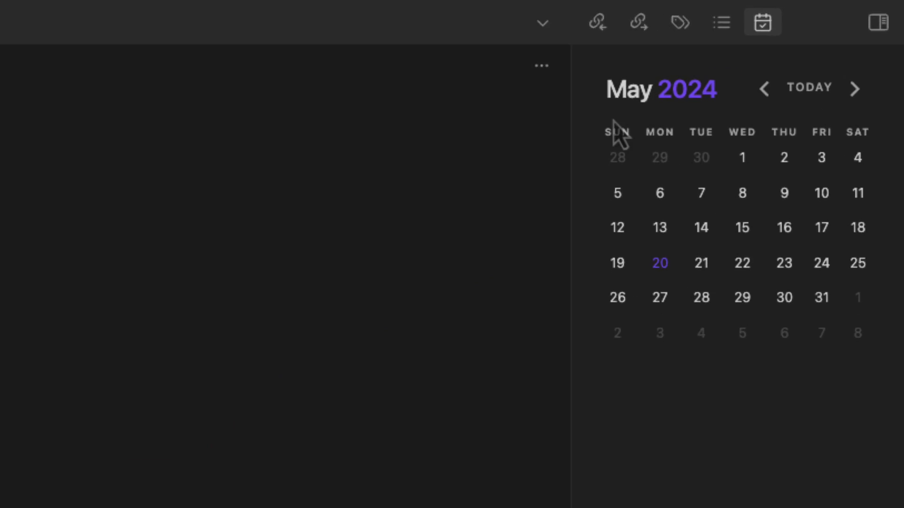
left_click(10, 496)
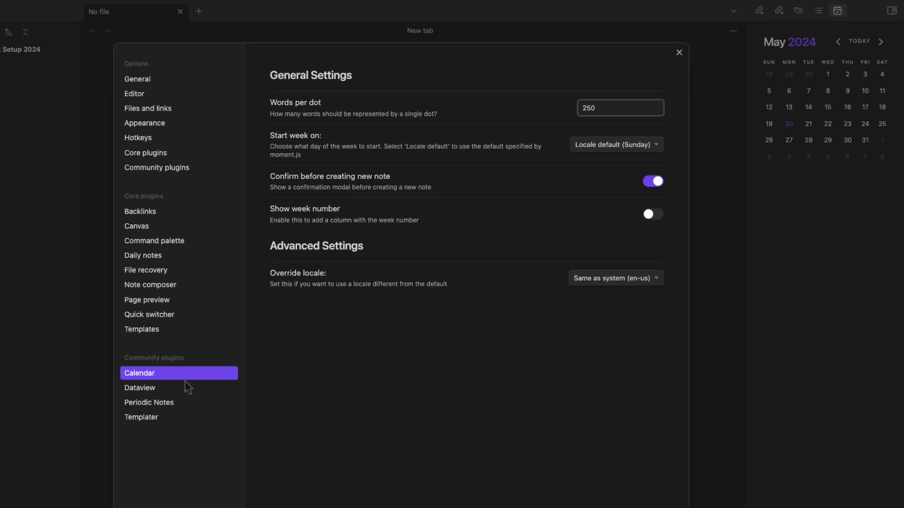
left_click(680, 193)
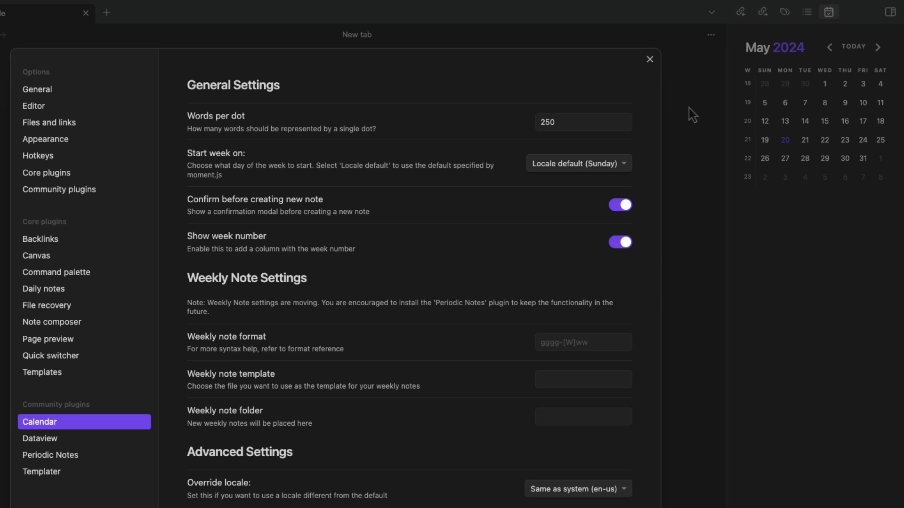
- Set Dataview's default date format to yyyy-MM-dd
left_click(44, 442)
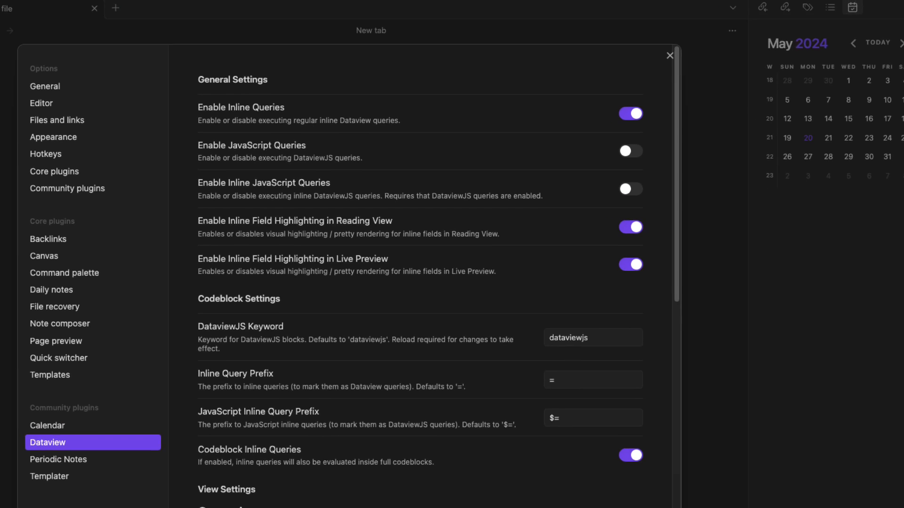
scroll(404, 282, "down", 8)
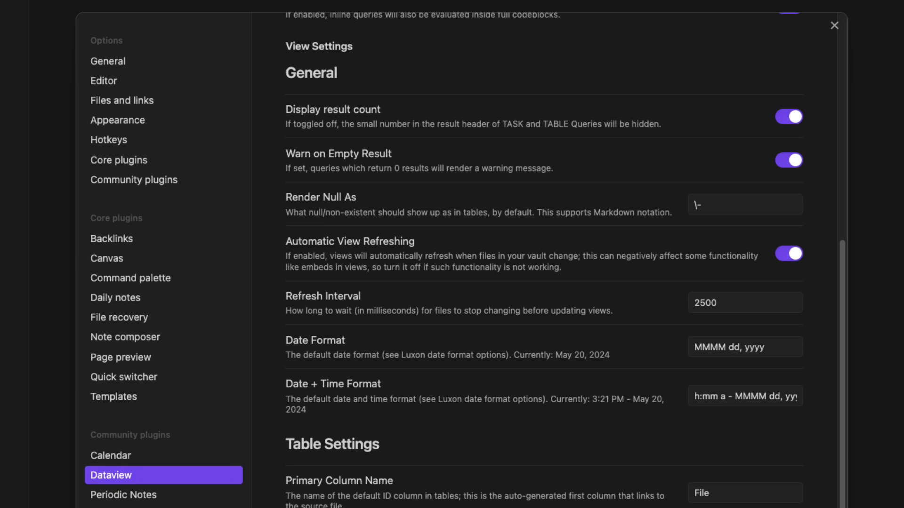
triple_click(773, 347)
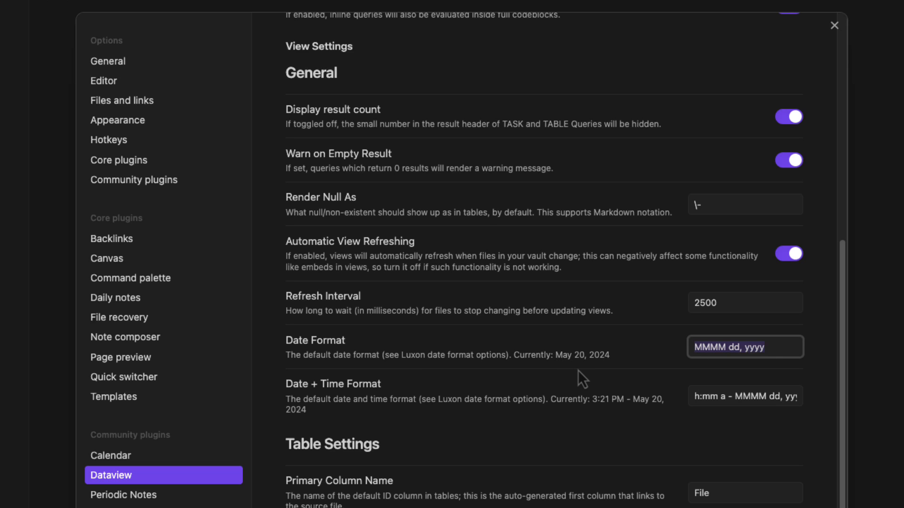
type("yyyy-MM-dd")
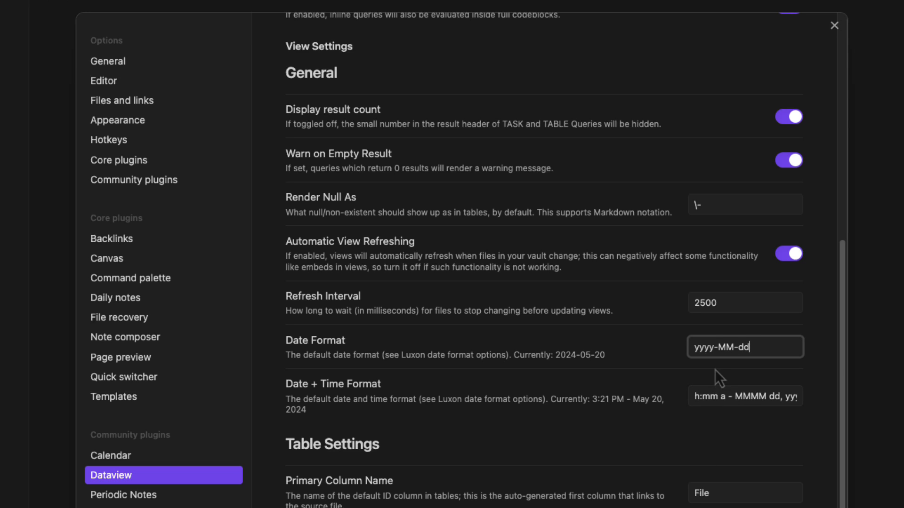
- Set Dataview's default date and time format to yyyy-MM-dd - h:mm a
left_click(713, 396)
key("super+a")
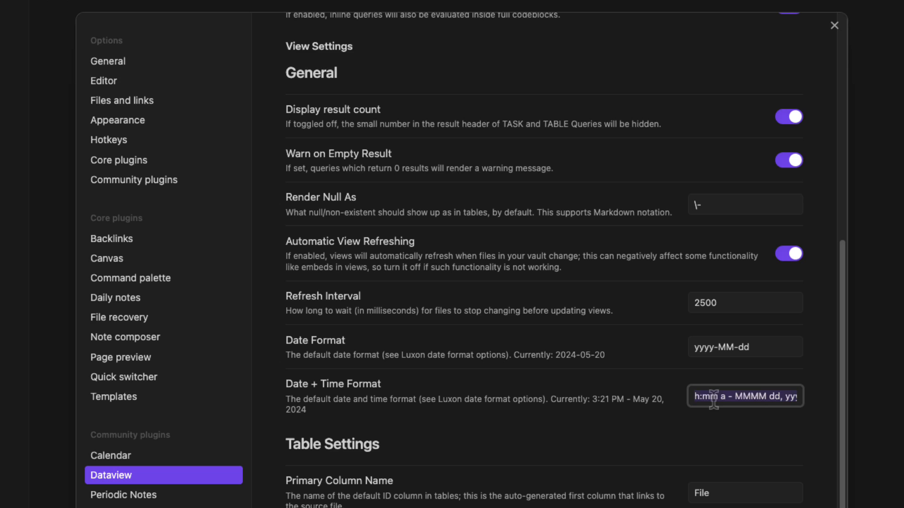
type("yyyy-")
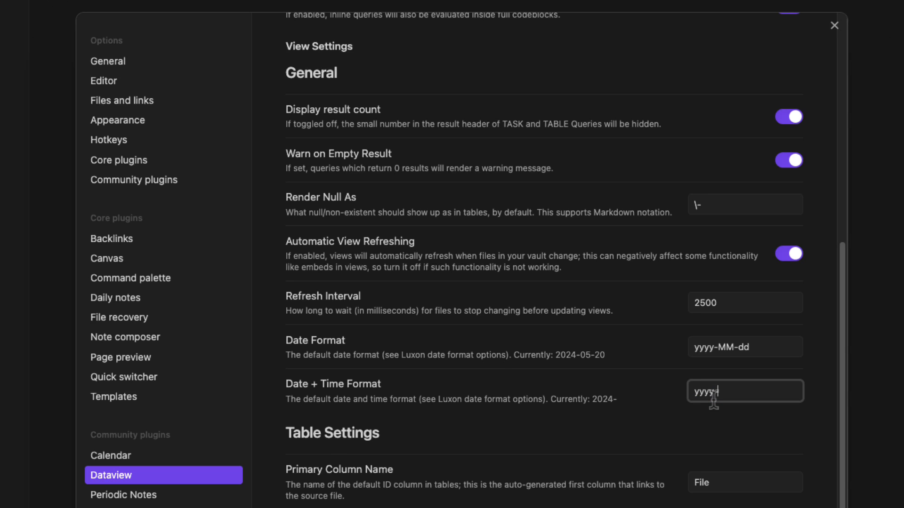
type("MM-dd - h:mm a")
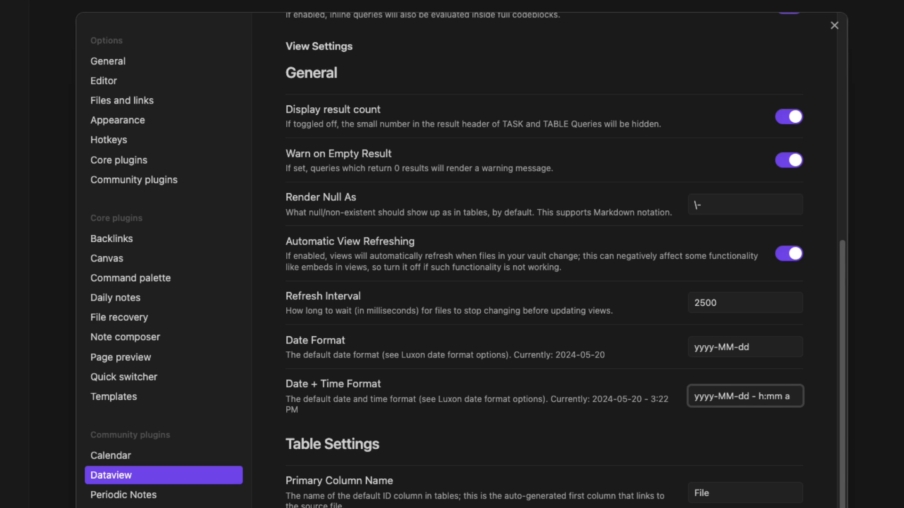
scroll(631, 376, "up", 10)
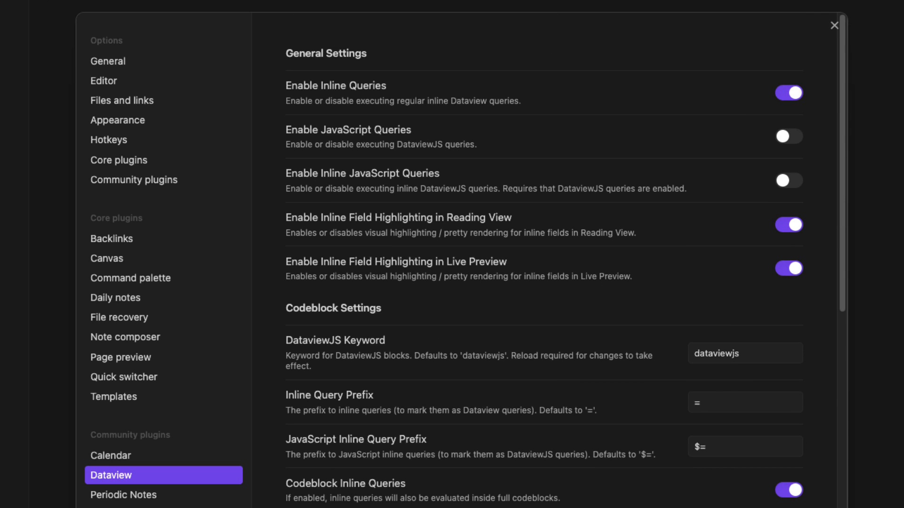
- Dismiss the Periodic Notes introduction and enable daily notes with the format YYYY/MM/YYYY-MM-DD
left_click(158, 496)
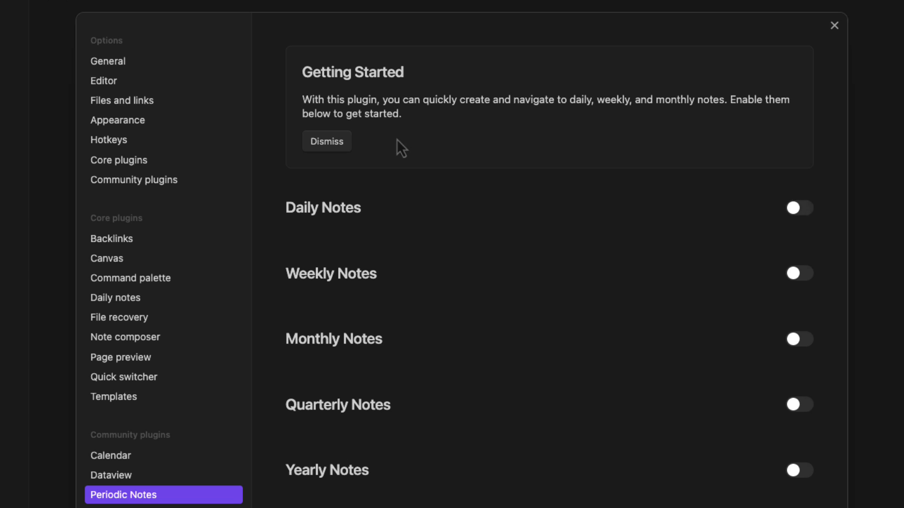
left_click(330, 143)
left_click(798, 59)
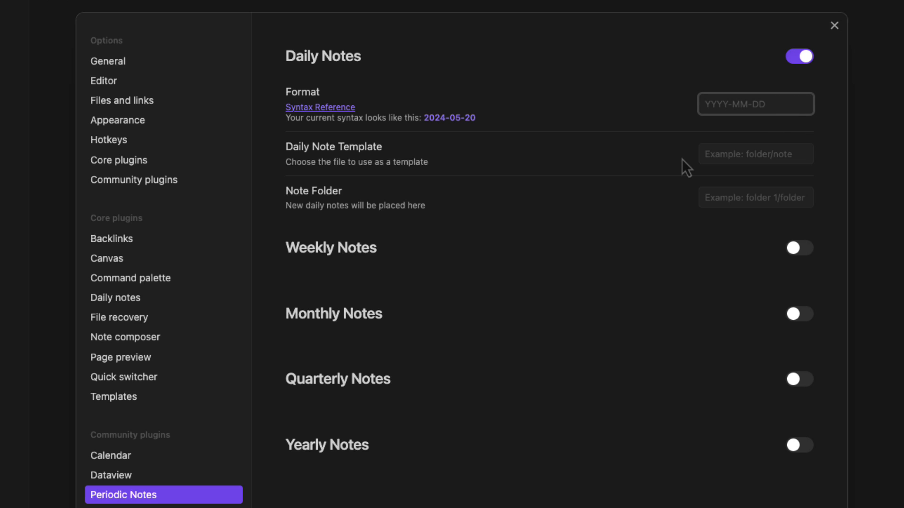
type("YYYY.")
key("BackSpace")
type("/")
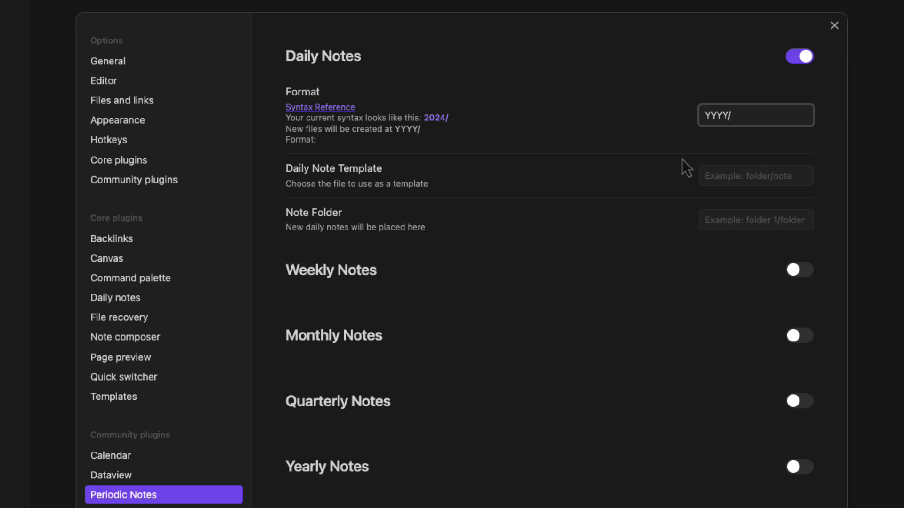
type("MM/")
type("YYYY-MM-")
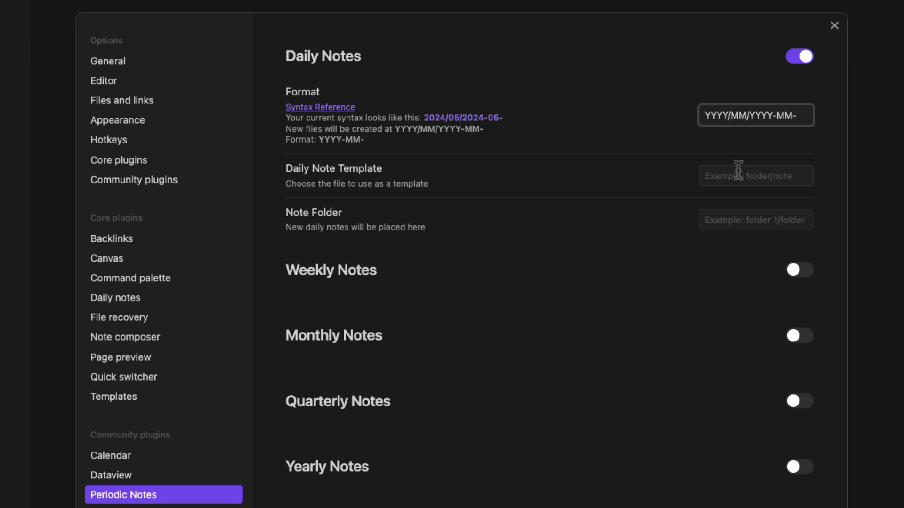
type("DD")
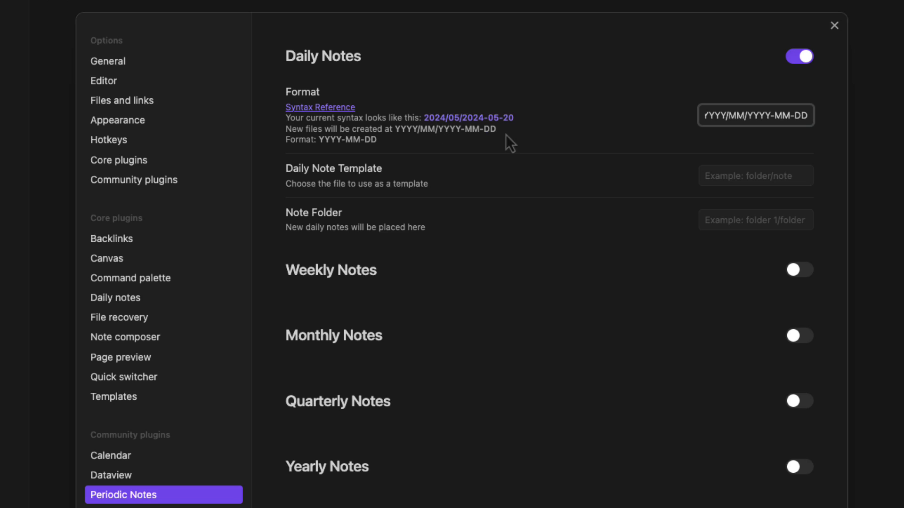
- Set the note folder for new daily notes to Journal/01 Daily
left_click(716, 178)
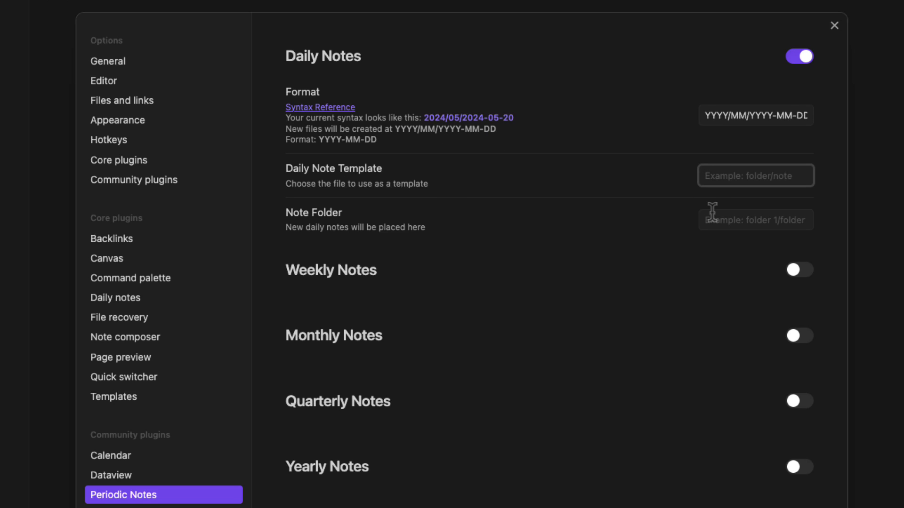
left_click(732, 219)
type("Journ")
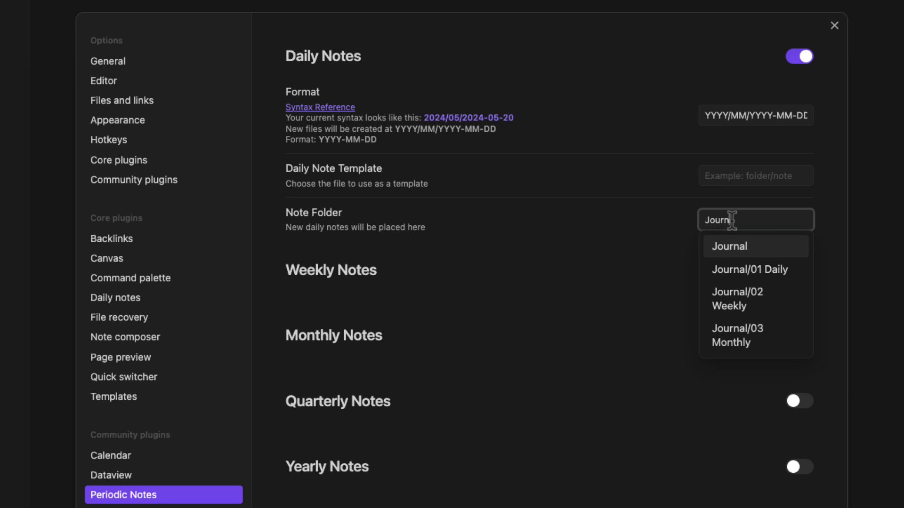
left_click(769, 275)
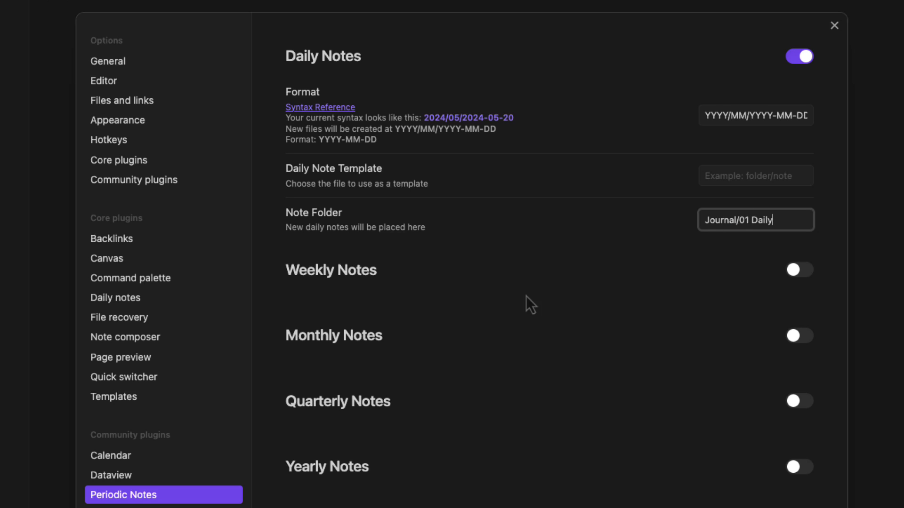
- Enable weekly notes and set their note folder to Journal/02 Weekly
left_click(800, 271)
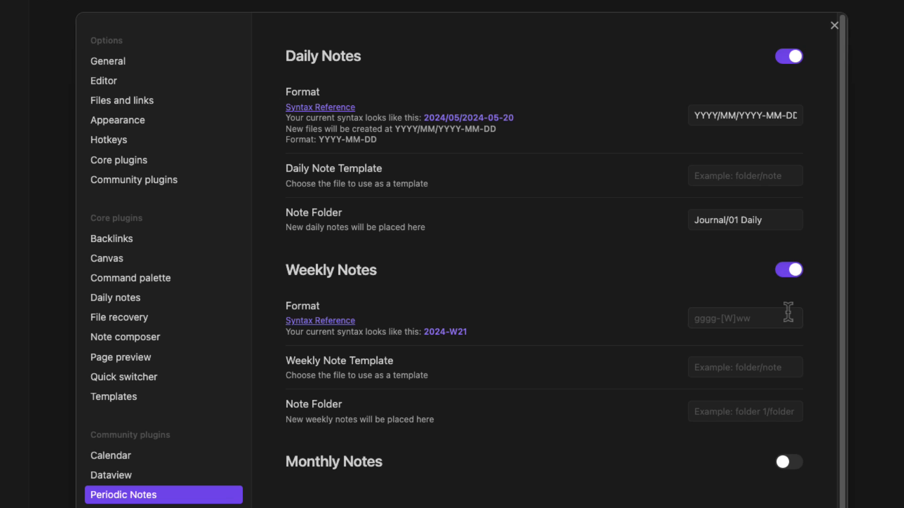
left_click(757, 415)
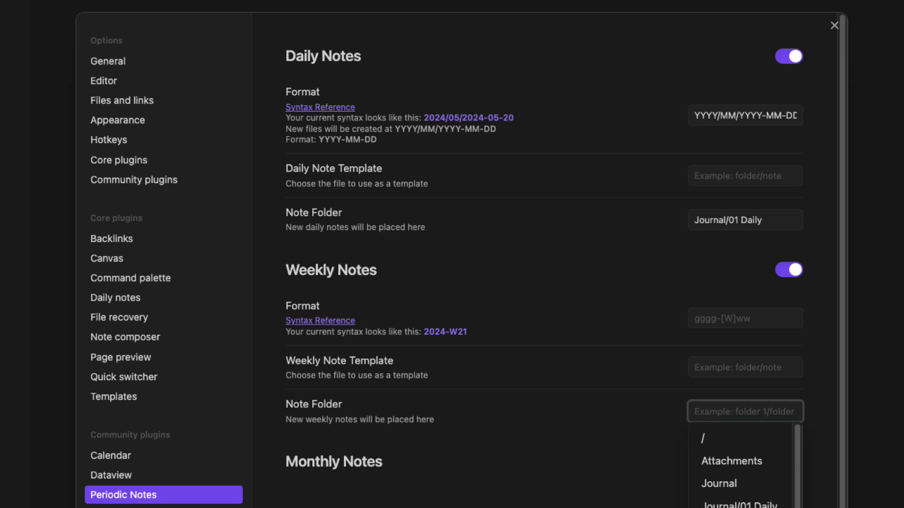
key("Return")
- Set the weekly note format to YYYY/gggg-[W]ww
left_click(739, 318)
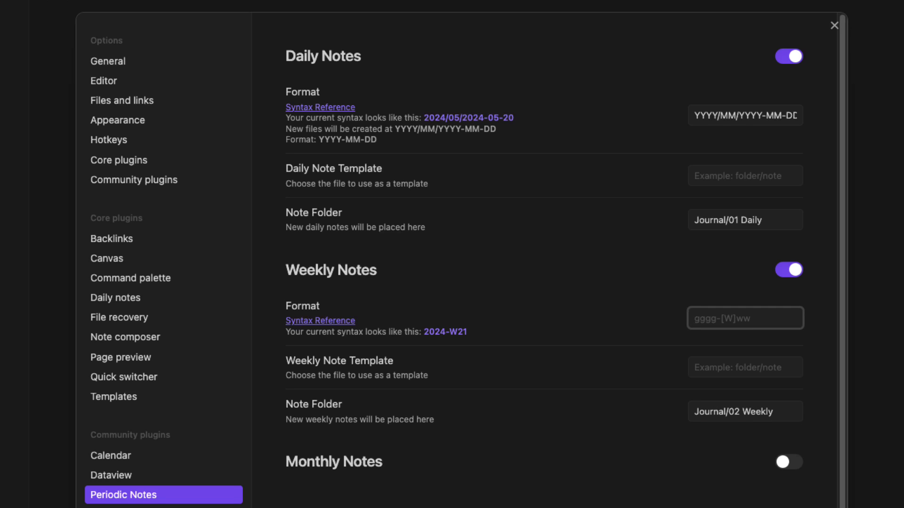
type("YYYY.")
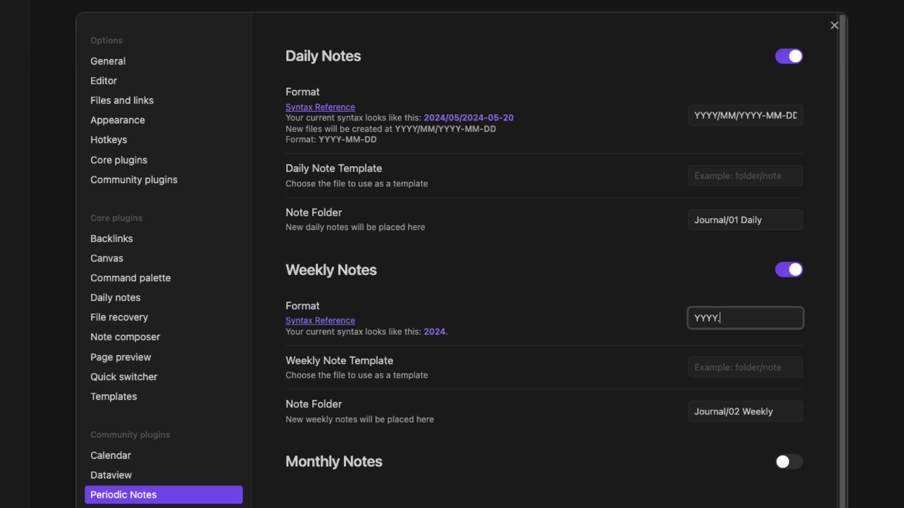
key("BackSpace")
type("/")
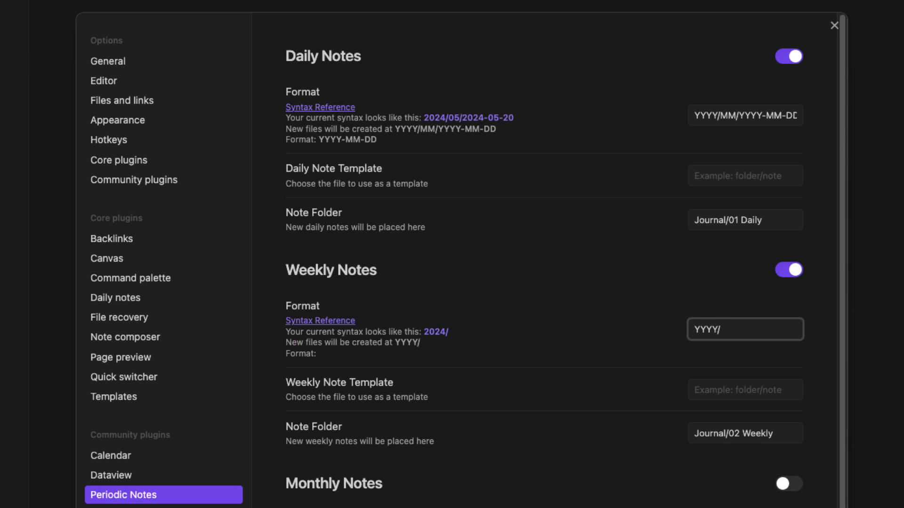
type("gggg")
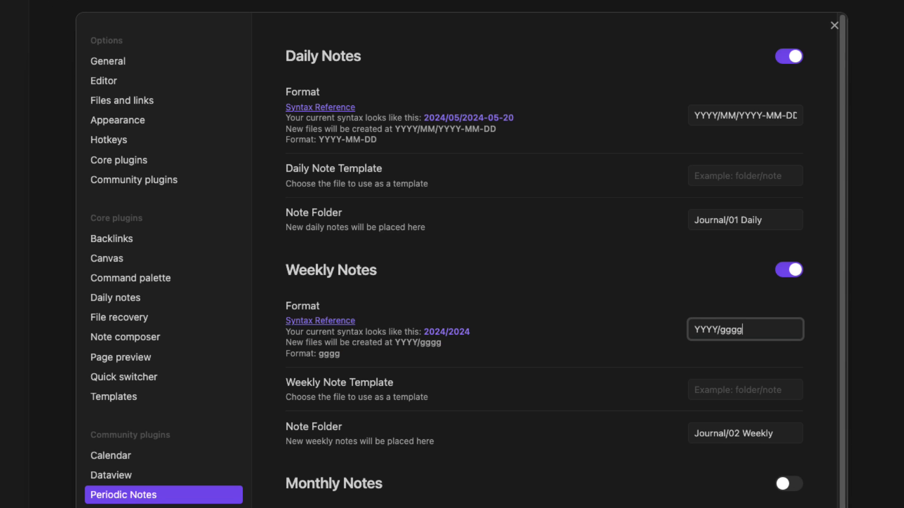
type("-[W]ww")
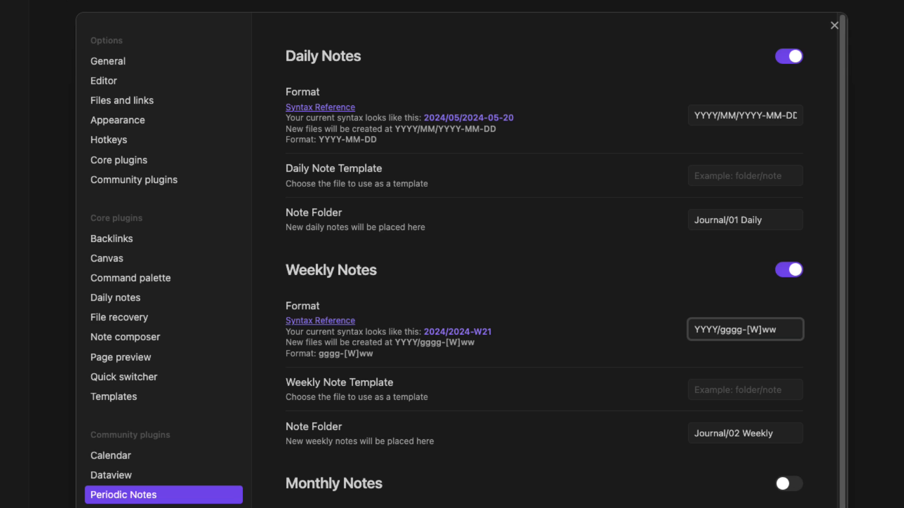
- Enable monthly notes and set their format to YYYY/YYYY-MM
scroll(513, 464, "down", 1)
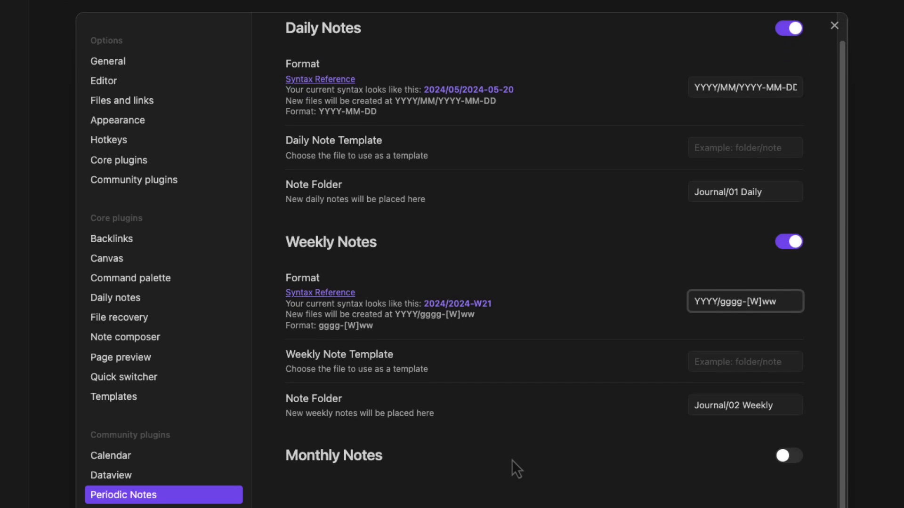
left_click(786, 454)
scroll(753, 463, "down", 3)
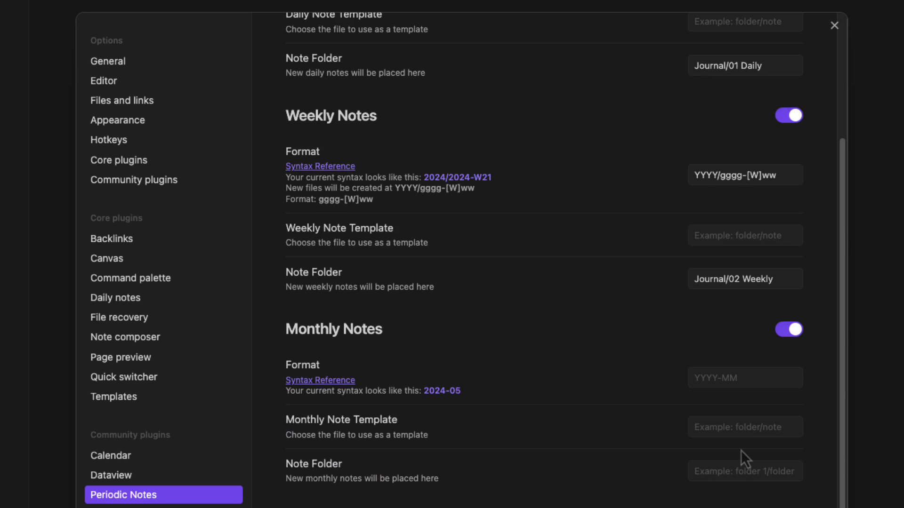
left_click(753, 383)
type("YY")
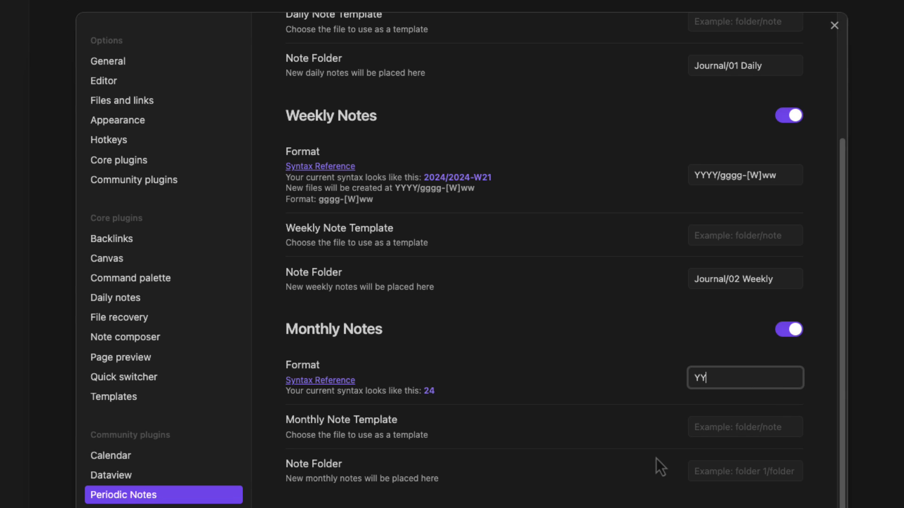
type("YY/Y")
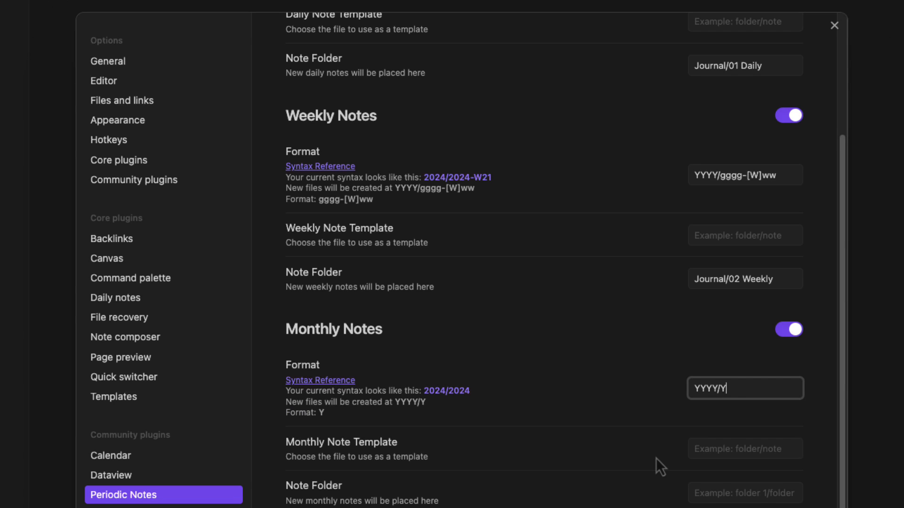
type("YYY-MM")
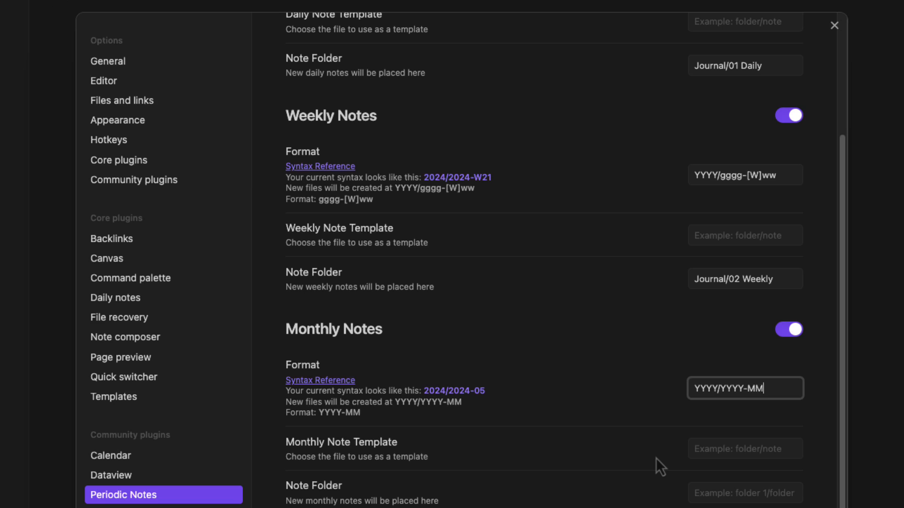
- Set the note folder for new monthly notes to Journal/03 Monthly
left_click(763, 492)
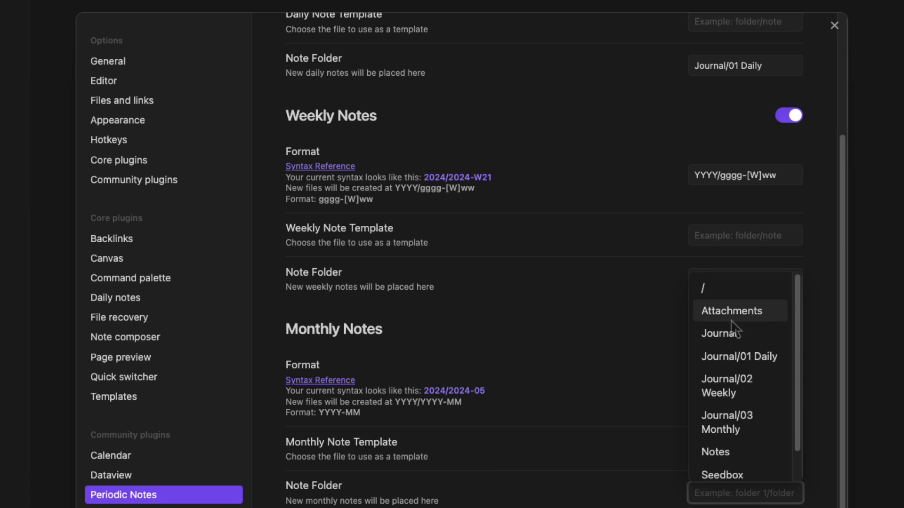
scroll(744, 400, "down", 1)
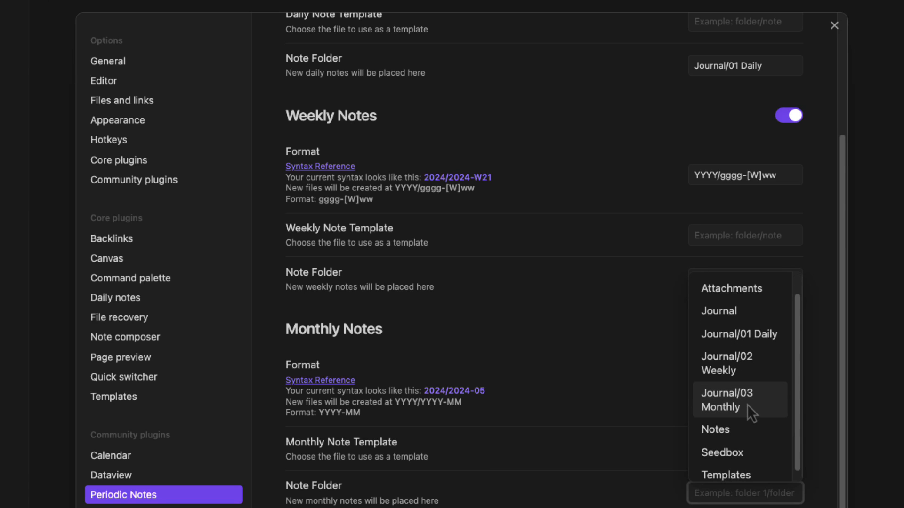
left_click(747, 404)
left_click(733, 451)
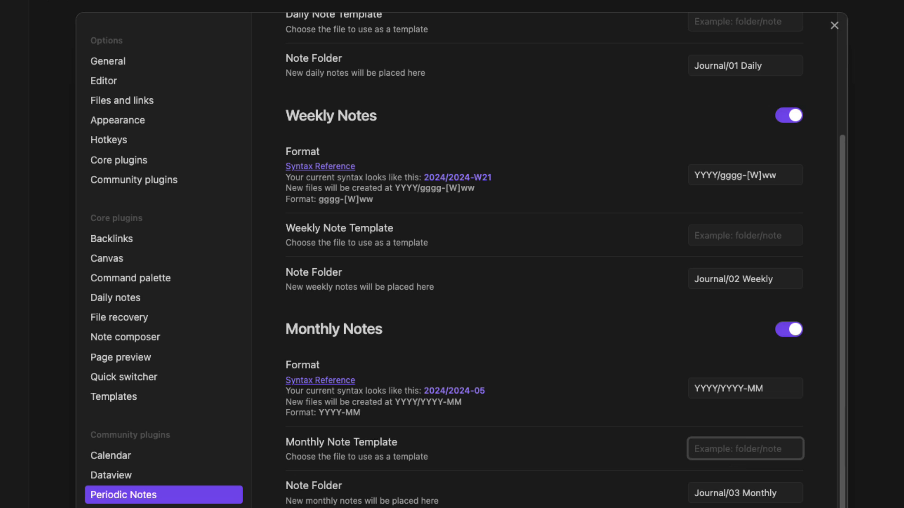
- Set Templater's template folder location to the Templates folder
scroll(565, 259, "down", 1)
left_click(230, 406)
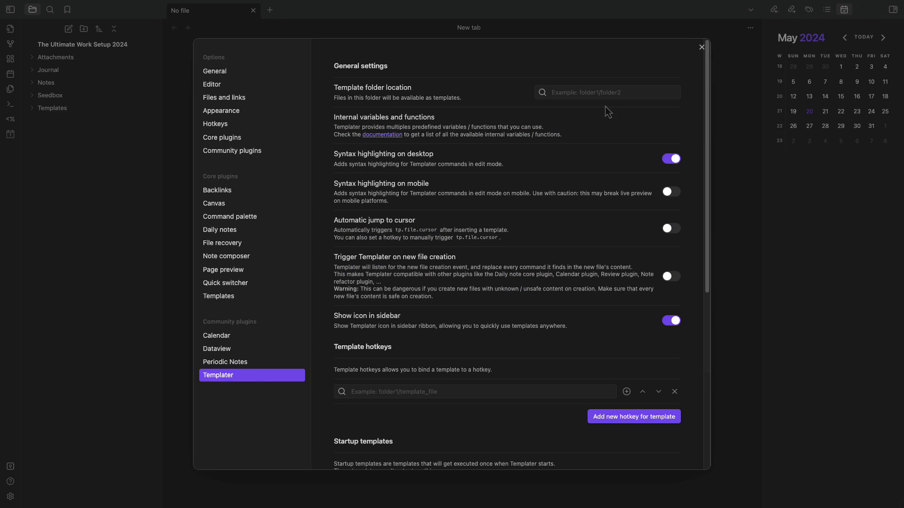
left_click(594, 98)
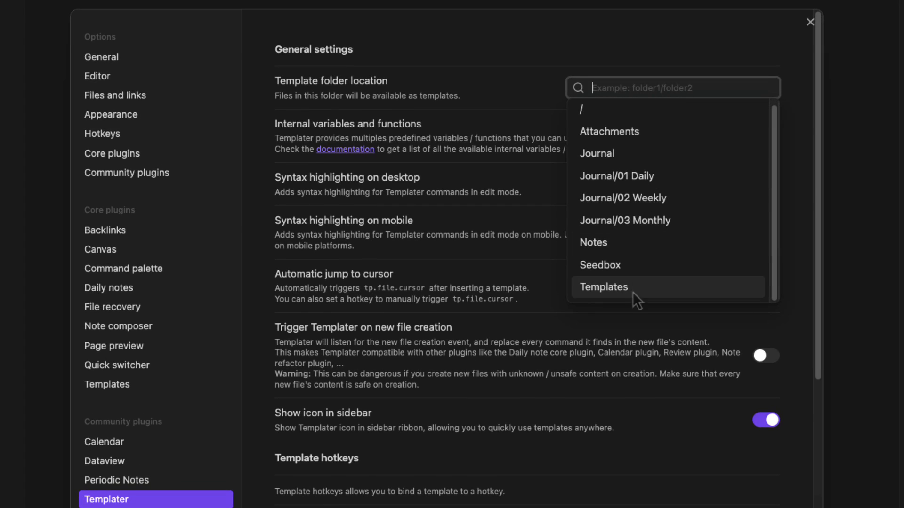
left_click(656, 294)
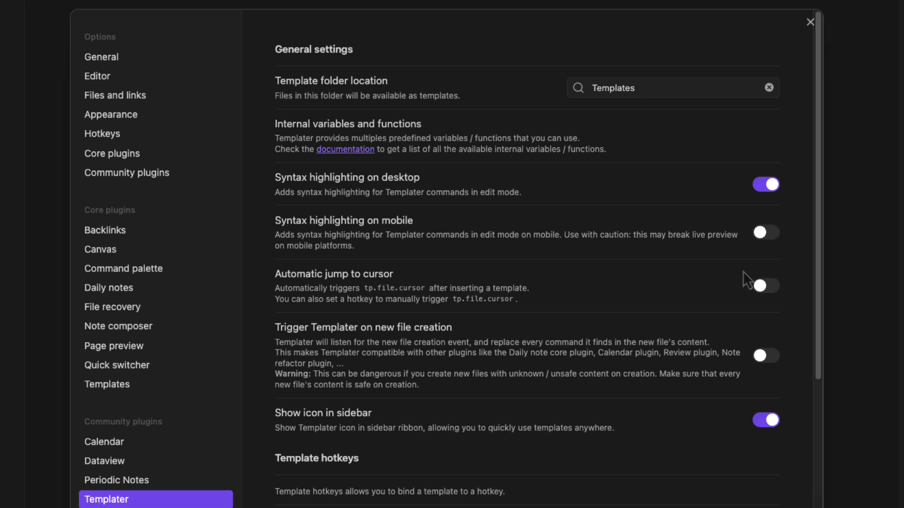
- Enable Templater's automatic jump to cursor and its trigger on new file creation, and close the settings
left_click(772, 288)
scroll(746, 367, "down", 1)
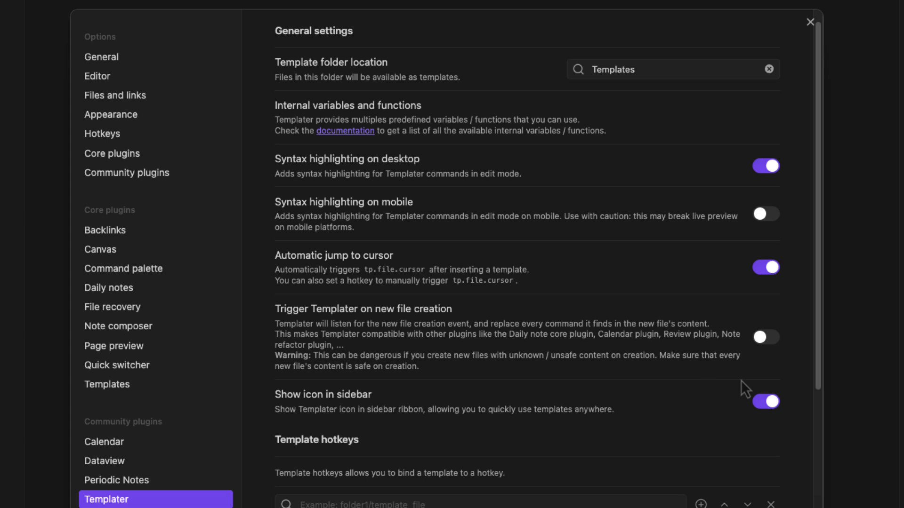
left_click(764, 337)
scroll(635, 430, "down", 5)
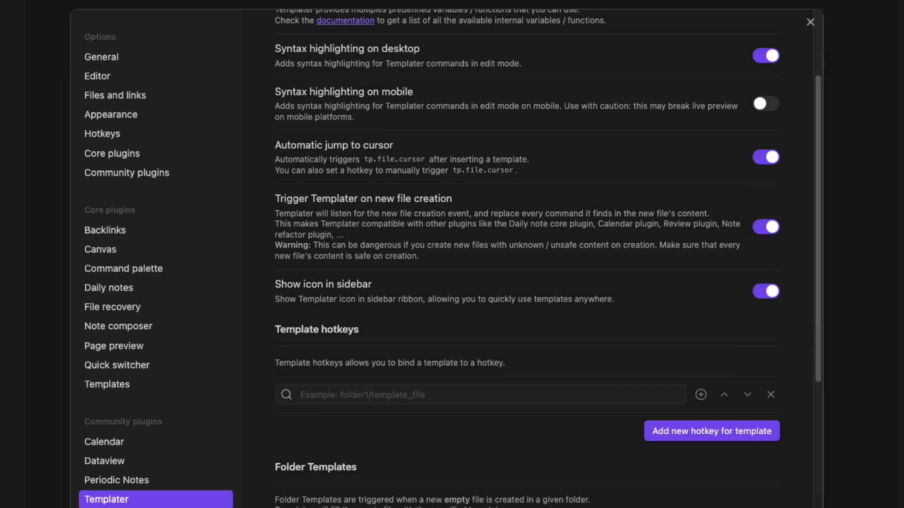
scroll(600, 456, "down", 10)
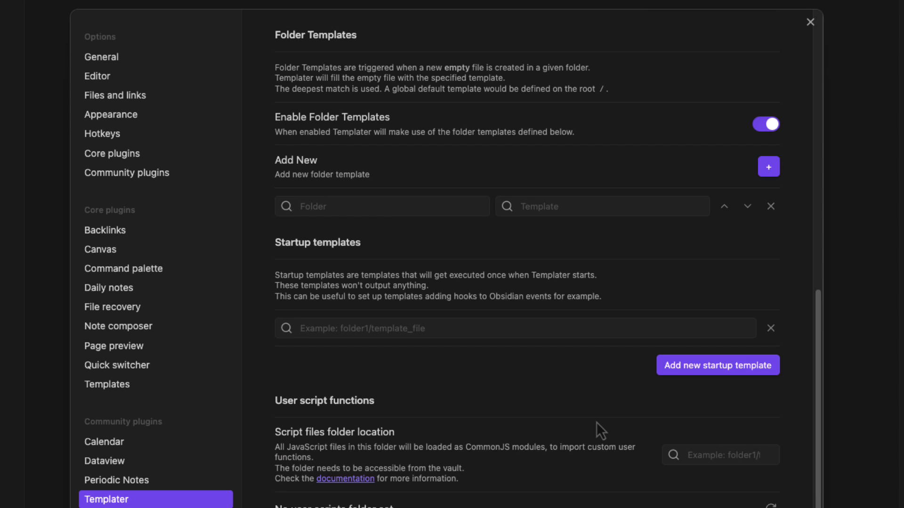
scroll(596, 422, "down", 2)
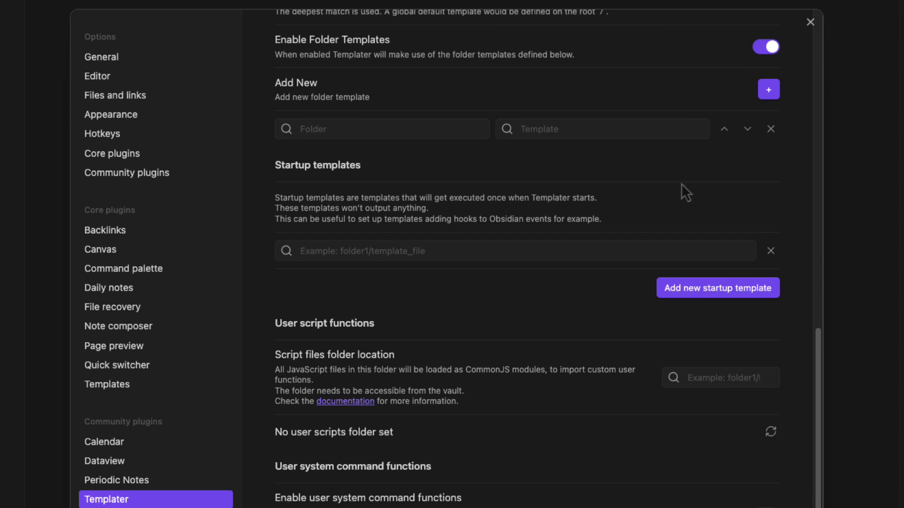
left_click(809, 22)
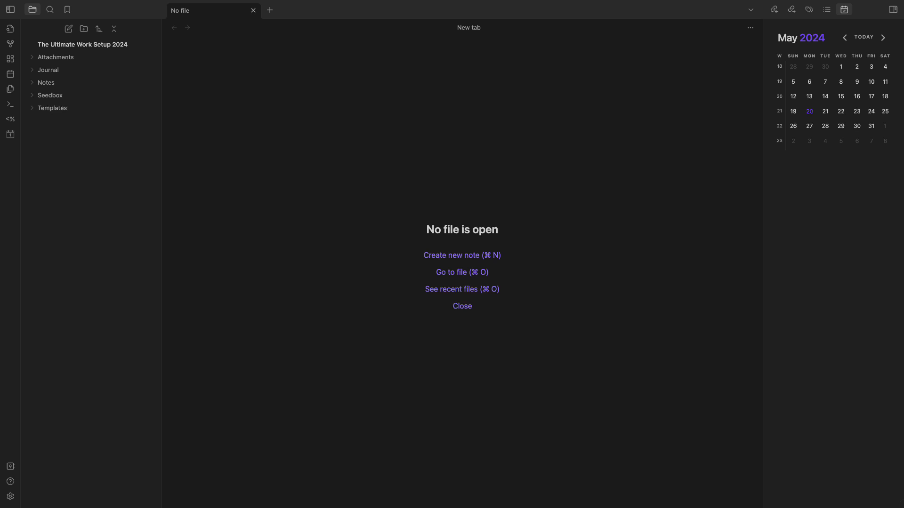
- Create New Note Template in the Templates folder with frontmatter created-date: <% tp.date.now("YYYY-MM-DD HH:mm") %>, up, related, alias, tags and summary
right_click(48, 107)
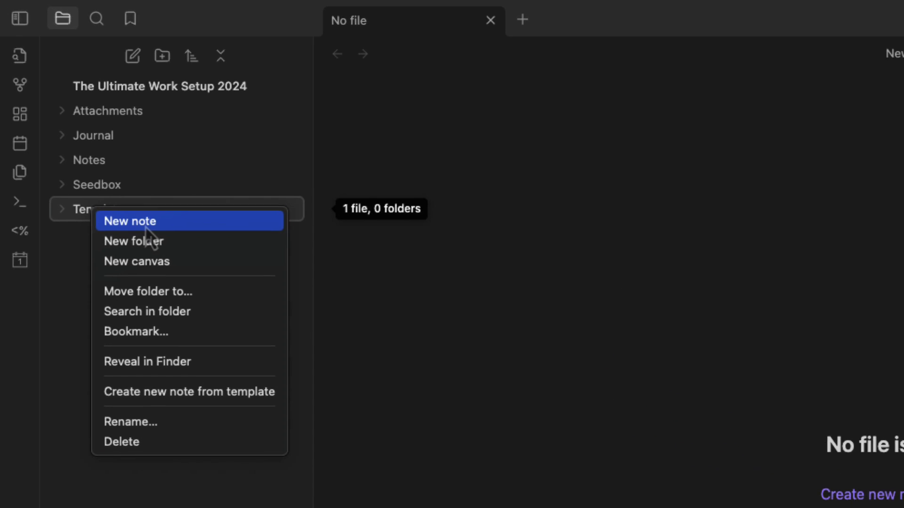
left_click(146, 225)
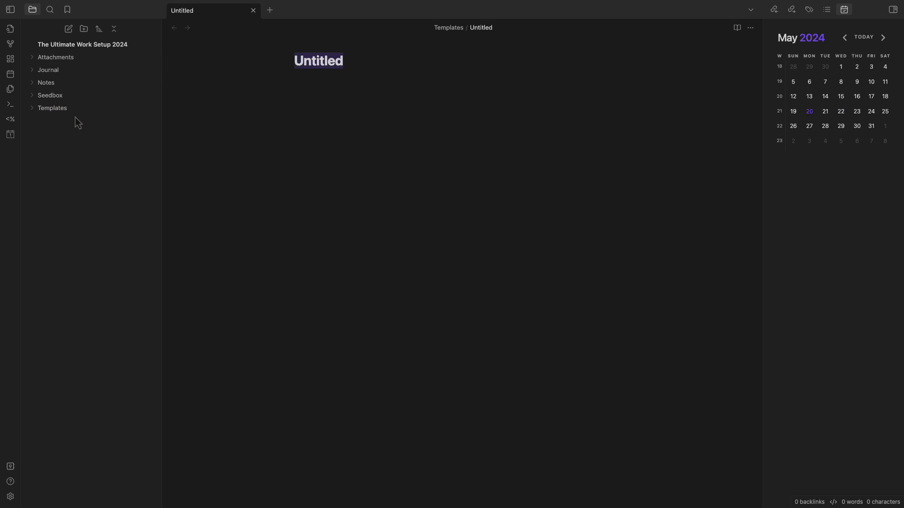
type("New Not")
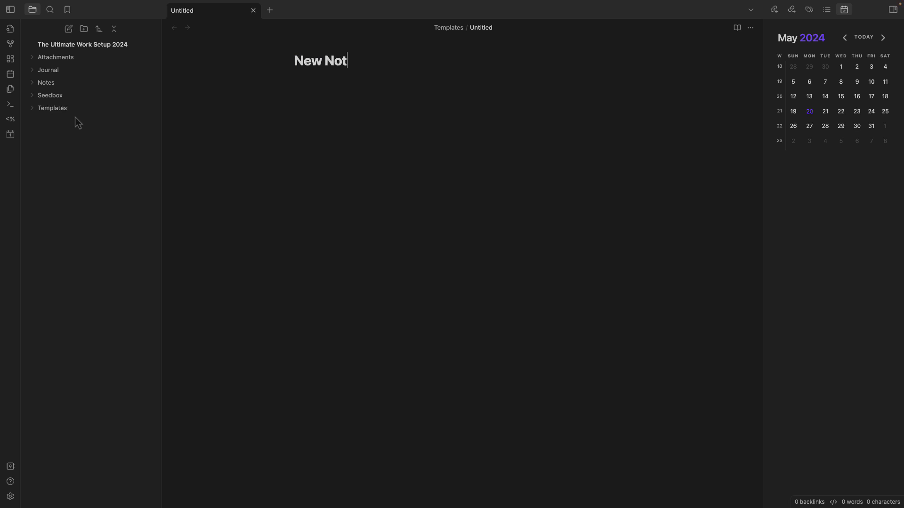
type("e Template")
key("Return")
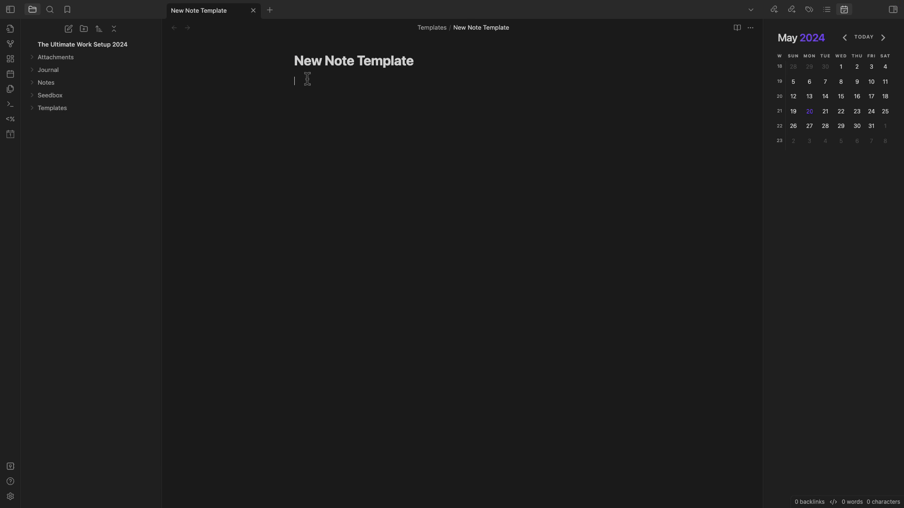
type("--- created-date: <% tp.date.now(\"YYYY-MM-DD HH:mm\") %> up: related: alias: tags: summary: ---")
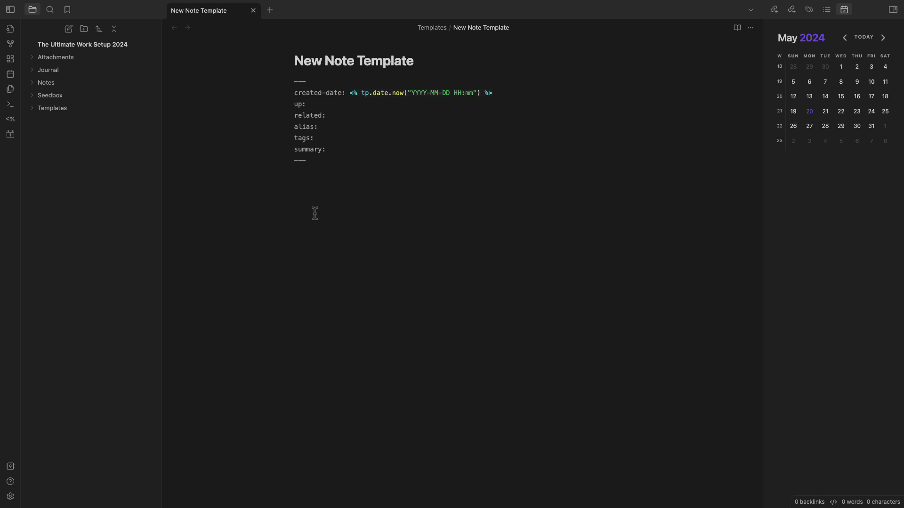
- Look up the hotkeys assigned to the Templater commands, especially the one that opens the Insert Template modal
left_click(10, 496)
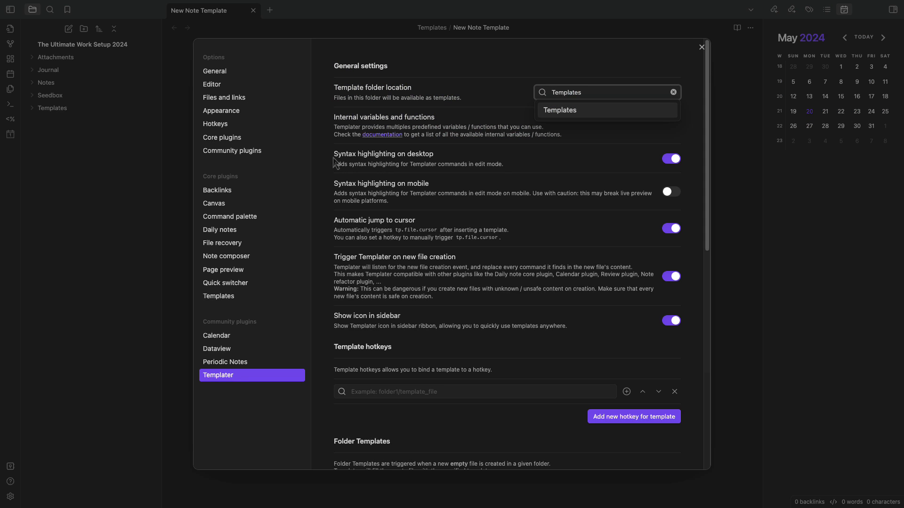
left_click(252, 125)
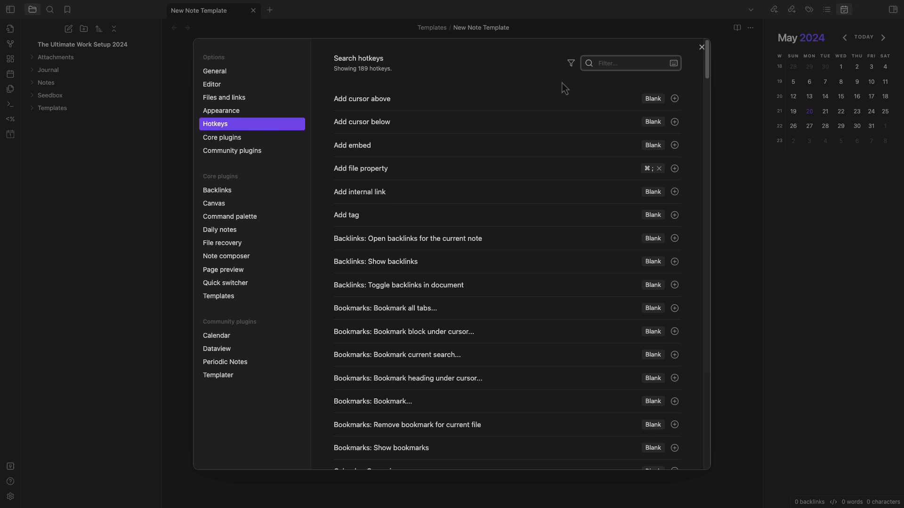
scroll(703, 155, "down", 20)
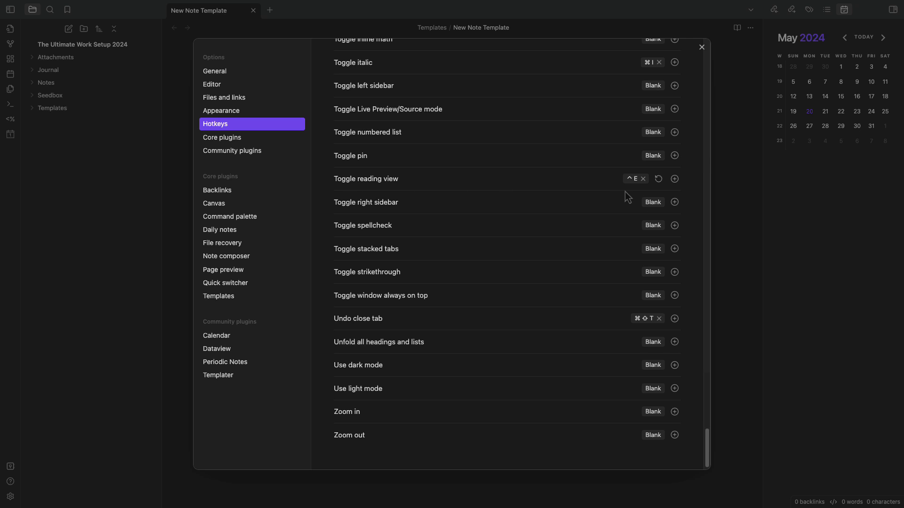
scroll(626, 198, "up", 10)
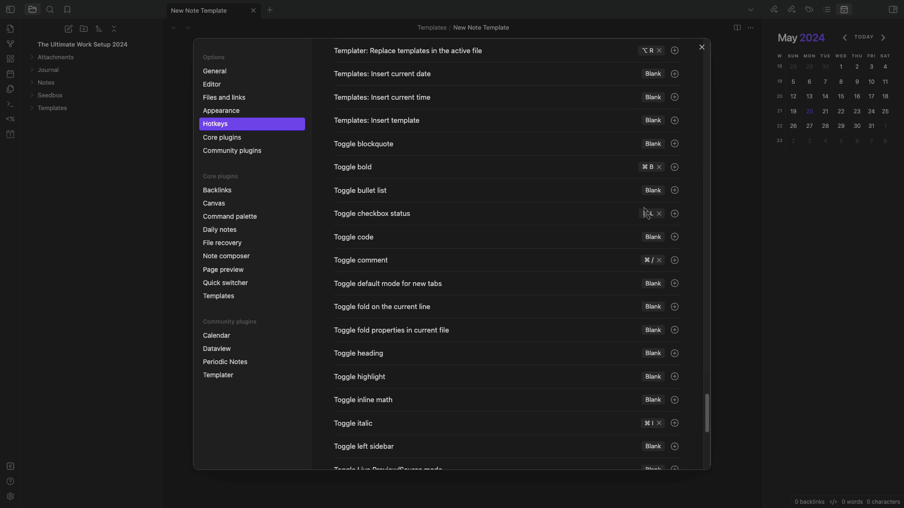
scroll(645, 211, "up", 5)
scroll(469, 415, "down", 2)
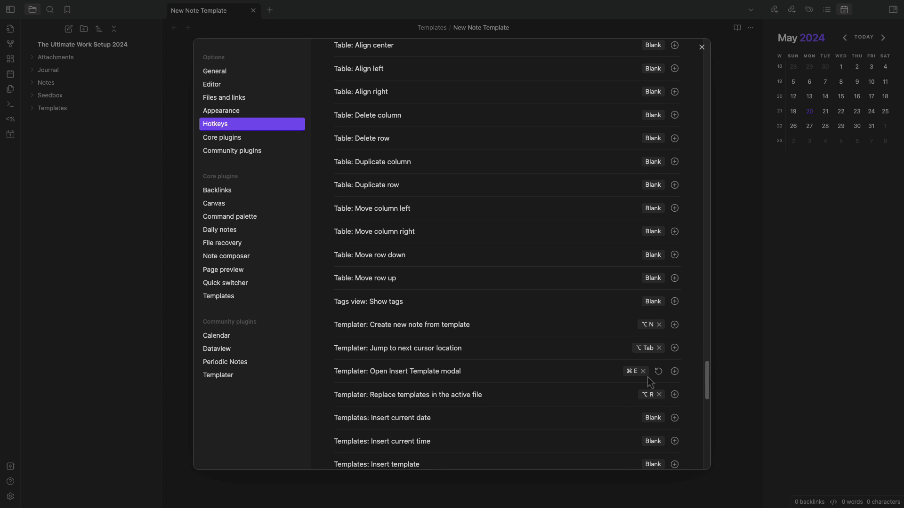
left_click(702, 47)
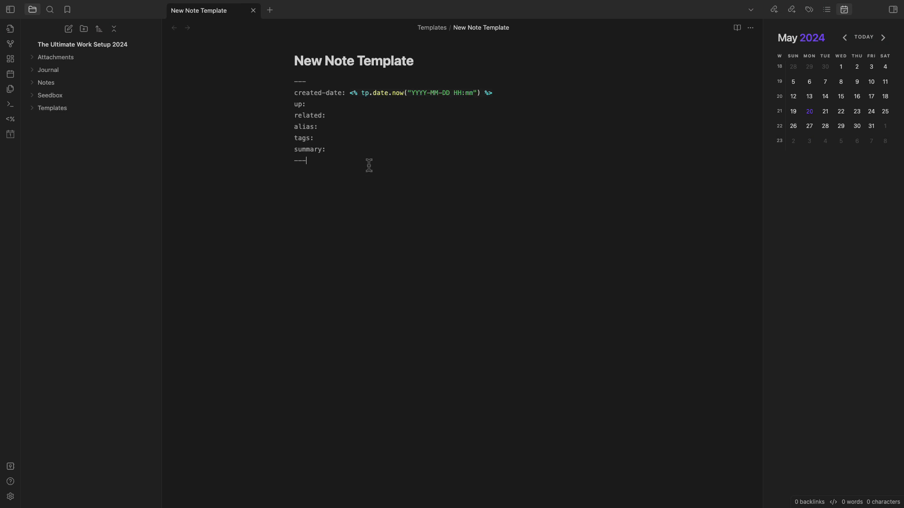
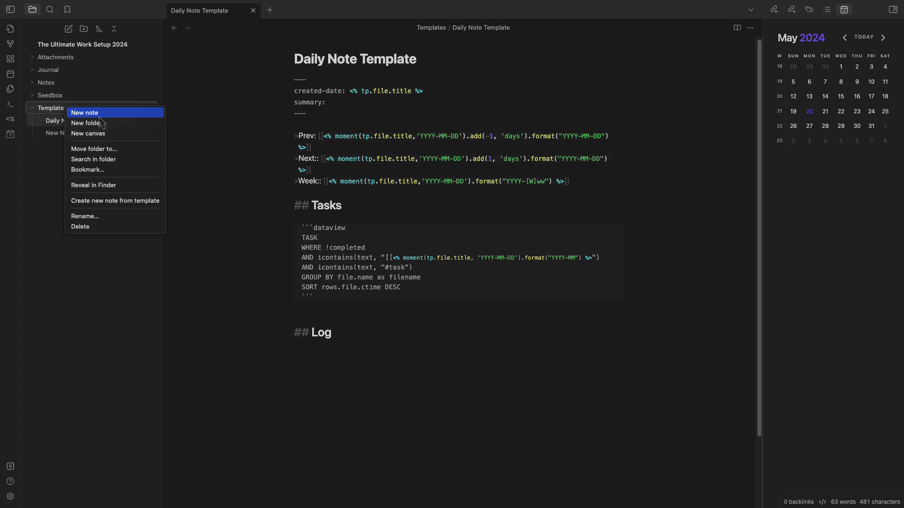
- Create Weekly Note Template in Templates with a Dataview table of file.link as Date and summary from "Journal" where icontains(week, this.file.link), sorted by date ASC
left_click(101, 117)
type("Weekl")
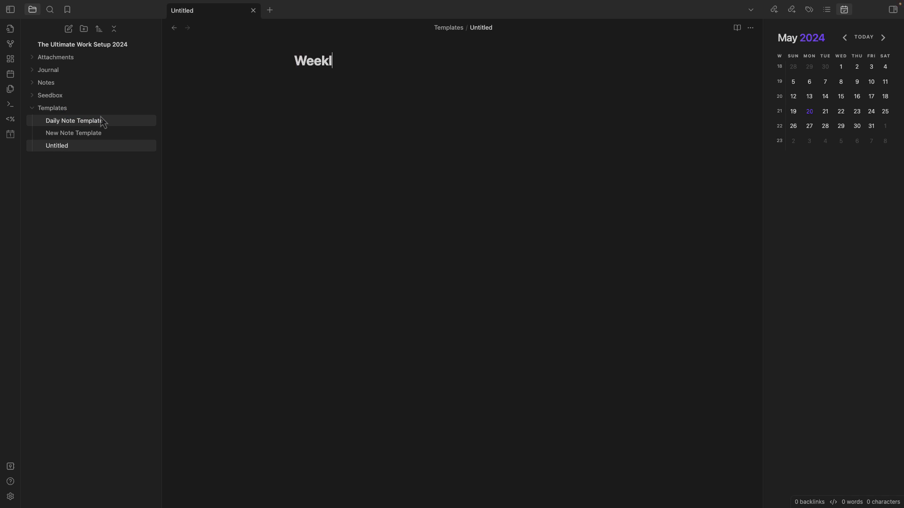
type("y Note Template")
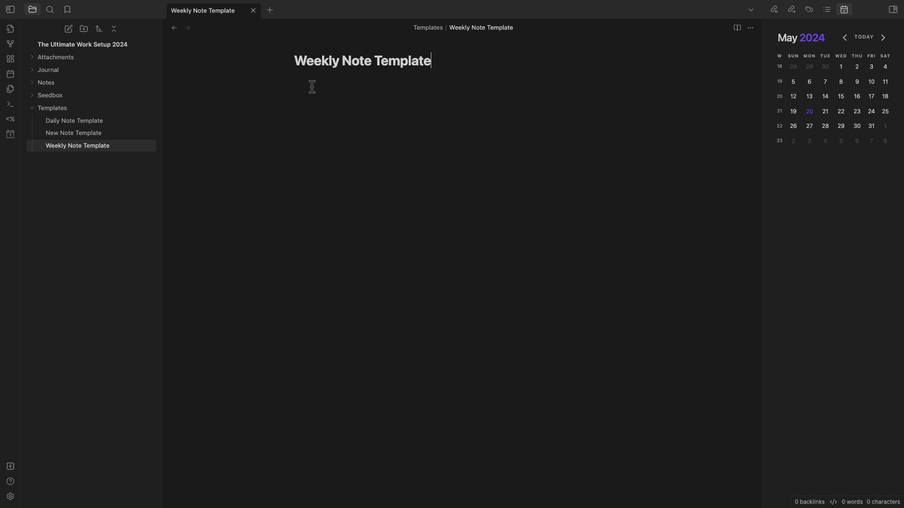
key("ctrl+v")
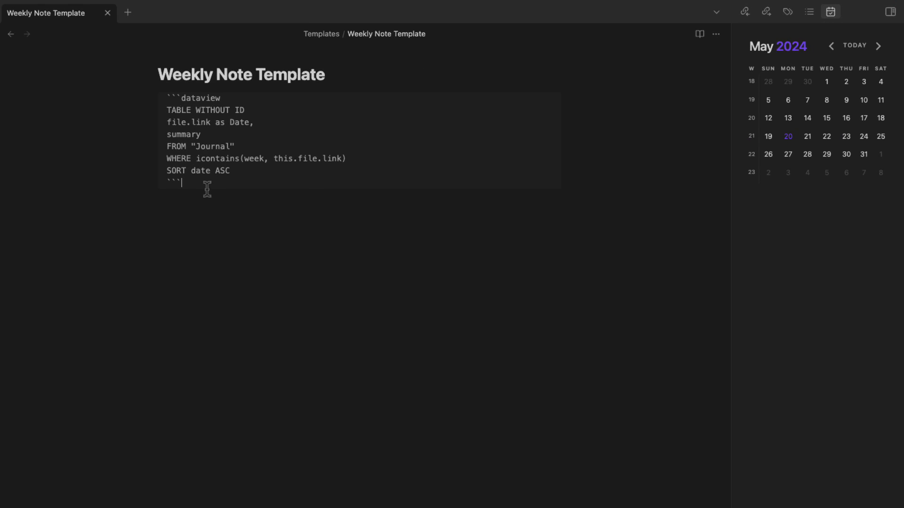
left_click_drag(332, 157, 294, 93)
left_click_drag(157, 114, 165, 96)
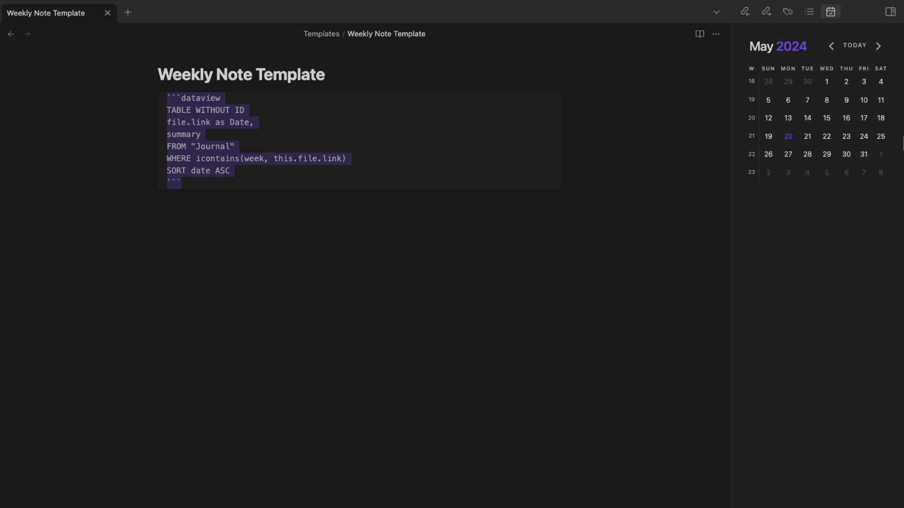
left_click(250, 262)
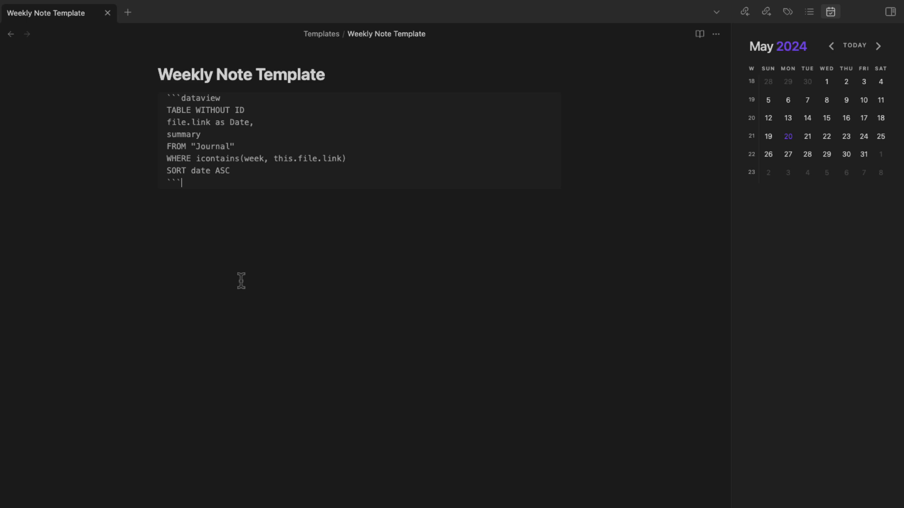
left_click(273, 122)
left_click(213, 135)
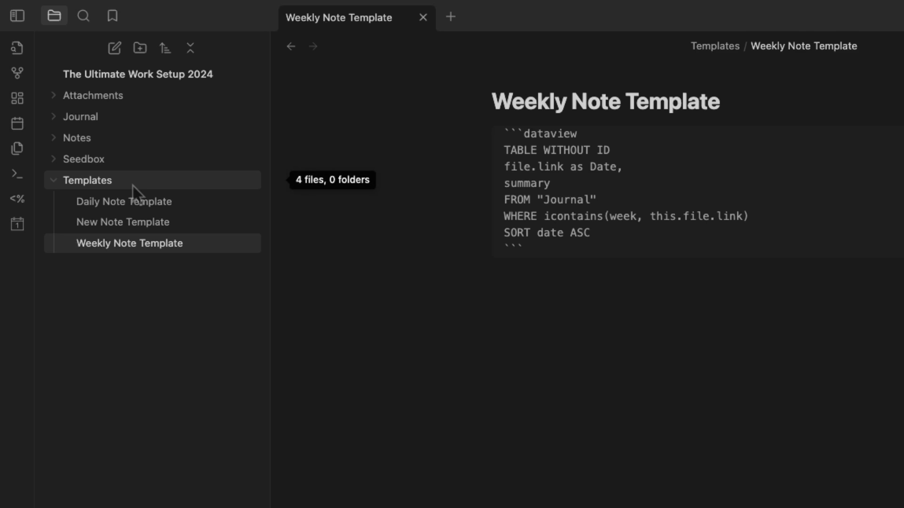
- Create Monthly Note Template in Templates with a Dataview table of file.link as Date and summary from the title's Journal/01 Daily/YYYY/MM folder, sorted by date ASC
right_click(133, 184)
left_click(227, 194)
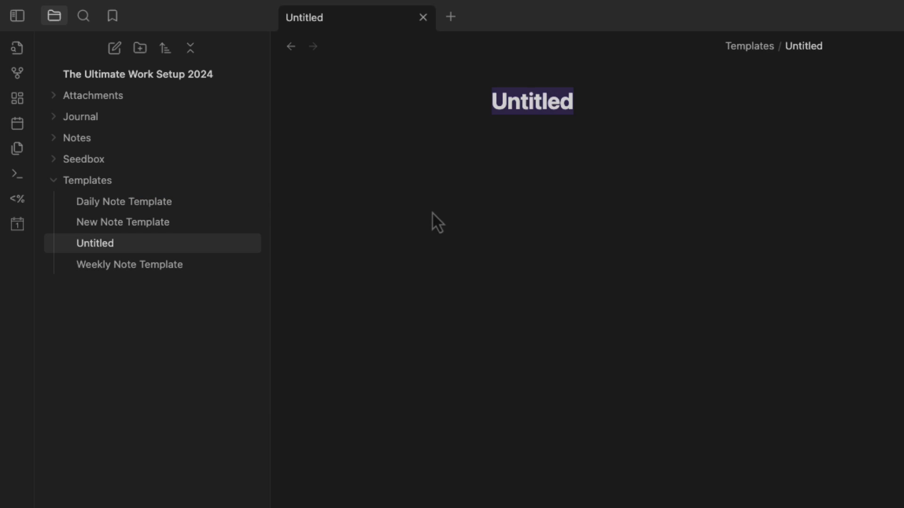
type("Monthly Not")
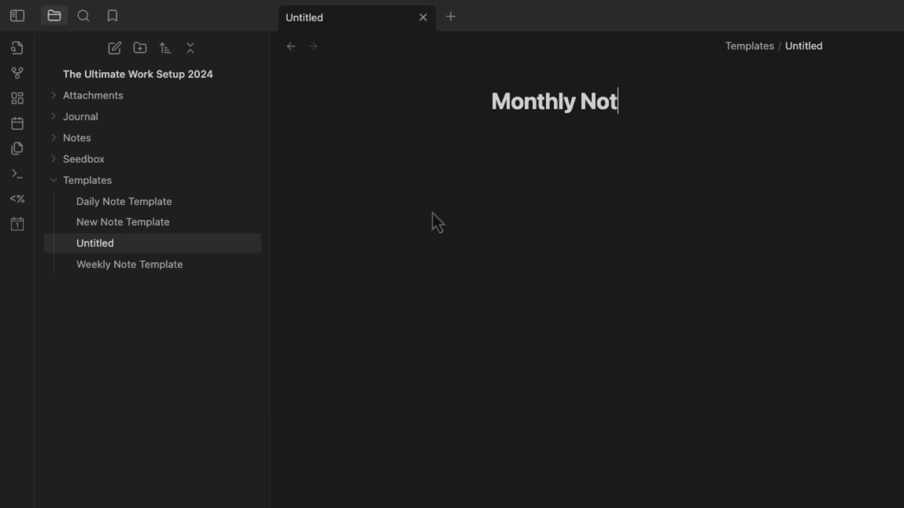
type("e Template")
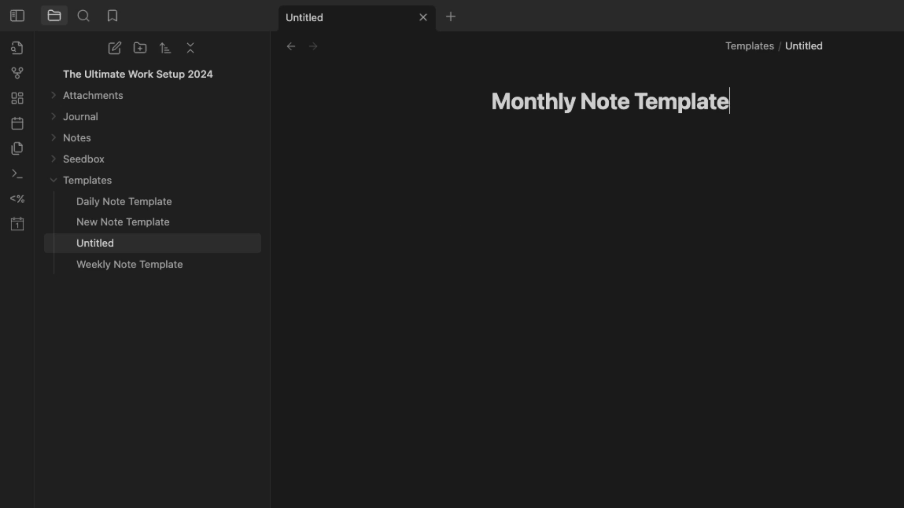
key("Return")
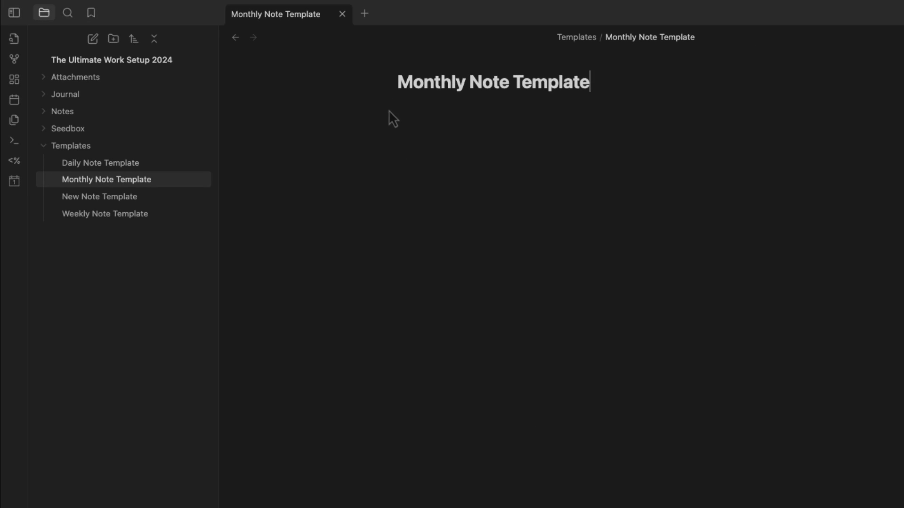
left_click(414, 113)
type("```dataview TABLE WITHOUT ID file.link as Date, summary FROM \"Journal/01 Daily/<% moment(tp.file.title,'YYYY-MM-DD').format(\"YYYY\") %>/<% moment(tp.file.title,'YYYY-MM-DD').format(\"MM\")%>\" SORT date ASC ```")
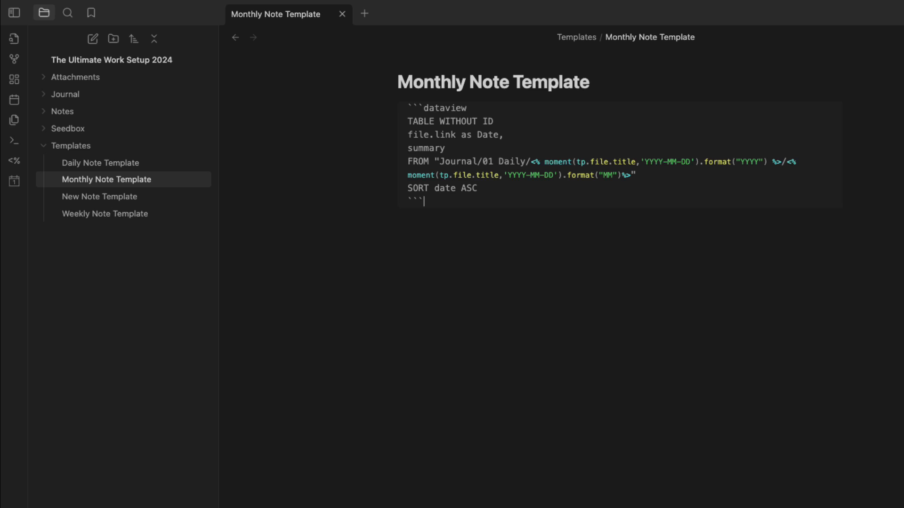
- Create People Template in Templates with birthday frontmatter tagged "#type/person", summary, a "Last contact" Dataview table, and Log and Tasks and Questions task queries
right_click(120, 145)
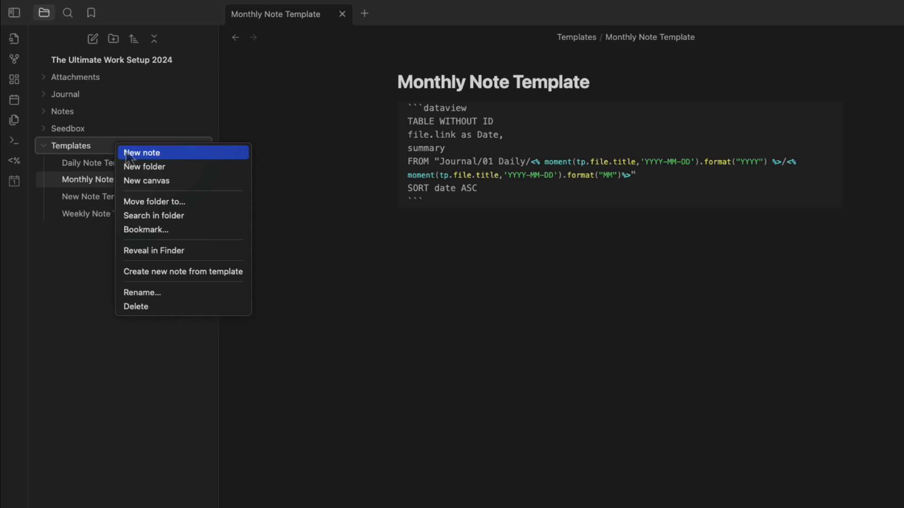
left_click(175, 156)
type("Peop")
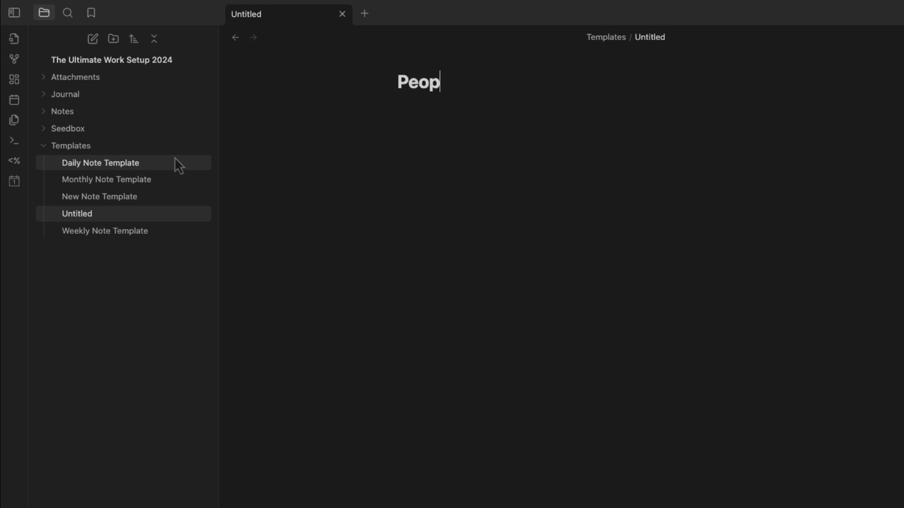
type("le Template")
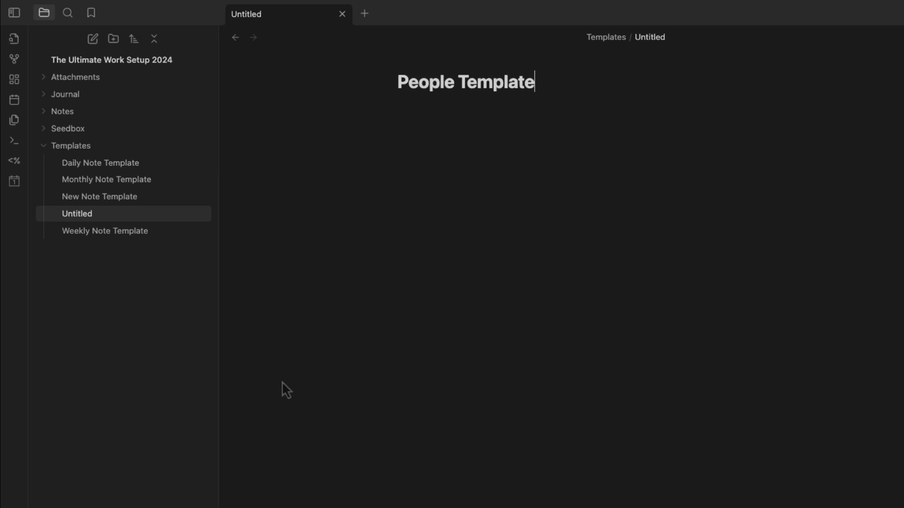
key("Return")
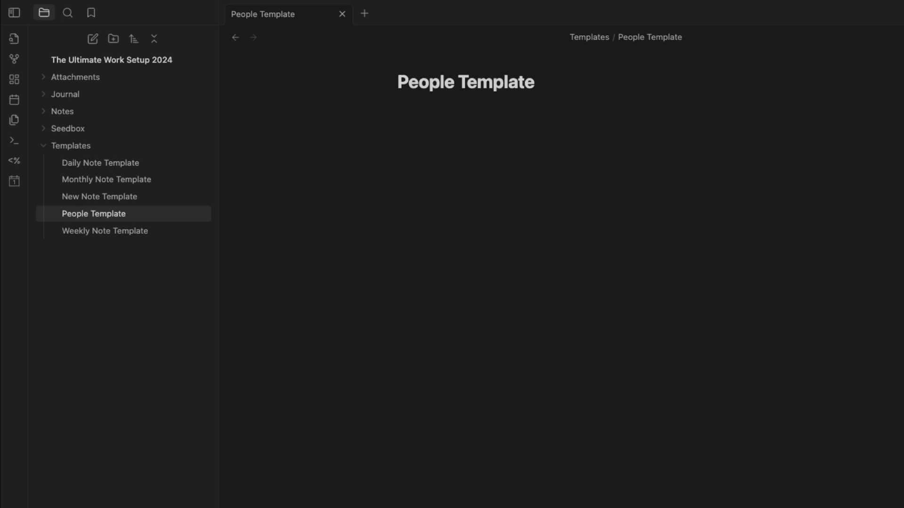
left_click(405, 119)
key("super+v")
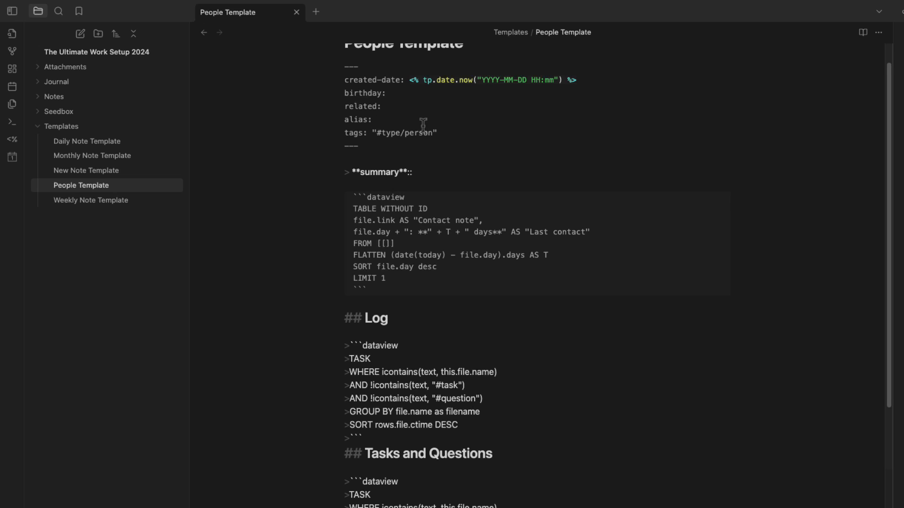
- Examine the People Template's frontmatter, summary field, last-contact query, and the #task and #question filters in its Log and Tasks and Questions sections
scroll(421, 127, "up", 2)
left_click_drag(437, 175, 318, 97)
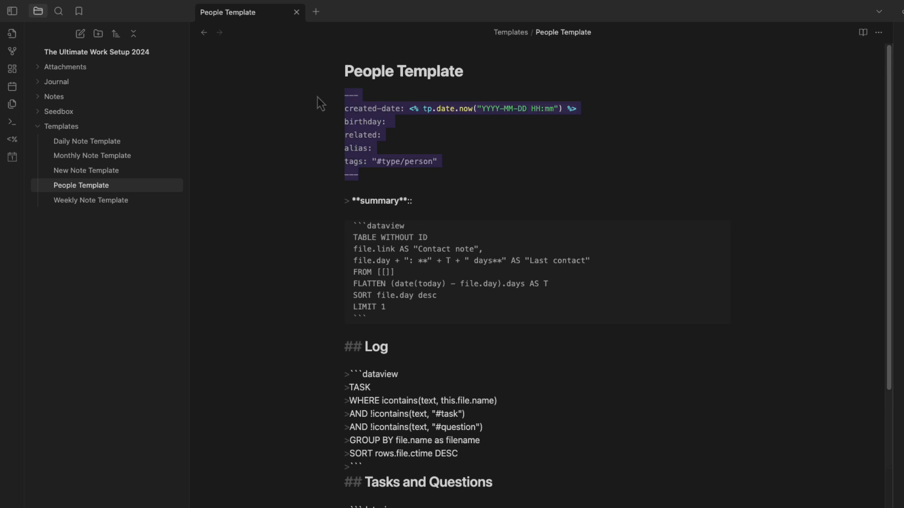
left_click_drag(421, 202, 333, 201)
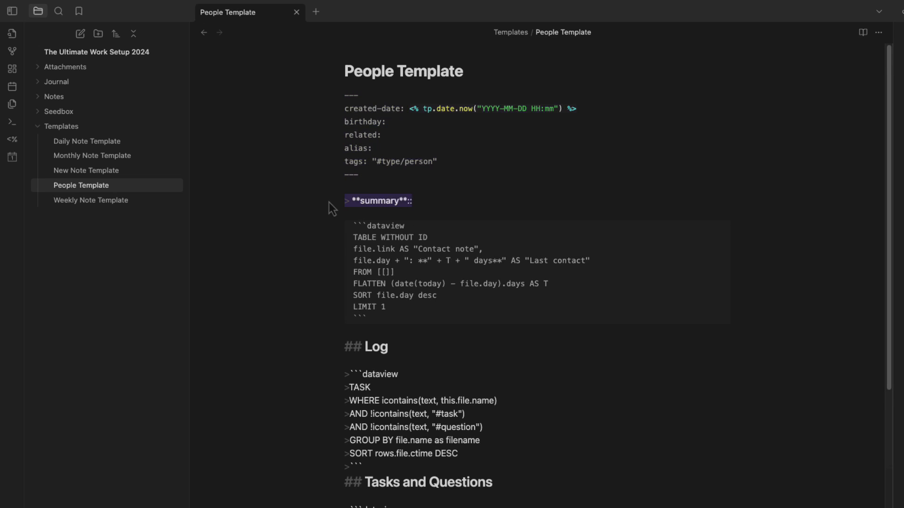
scroll(414, 272, "down", 1)
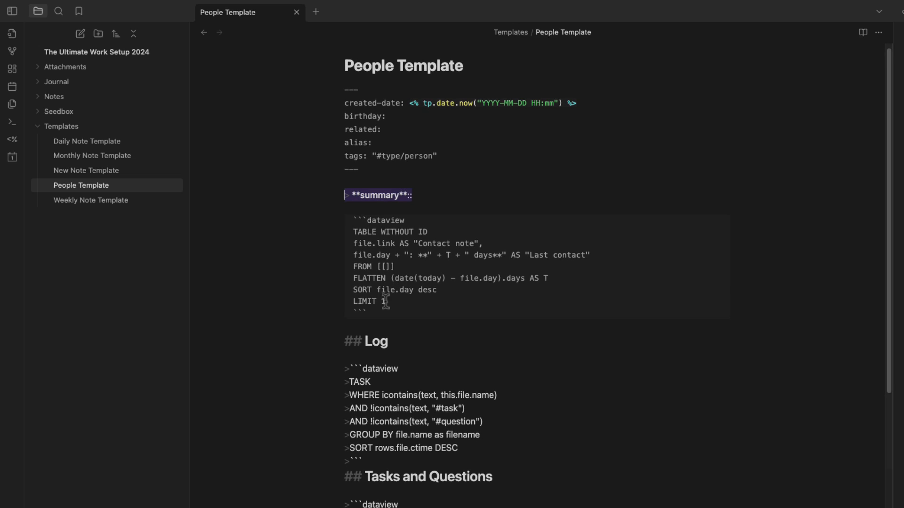
left_click_drag(384, 311, 317, 219)
scroll(348, 223, "down", 6)
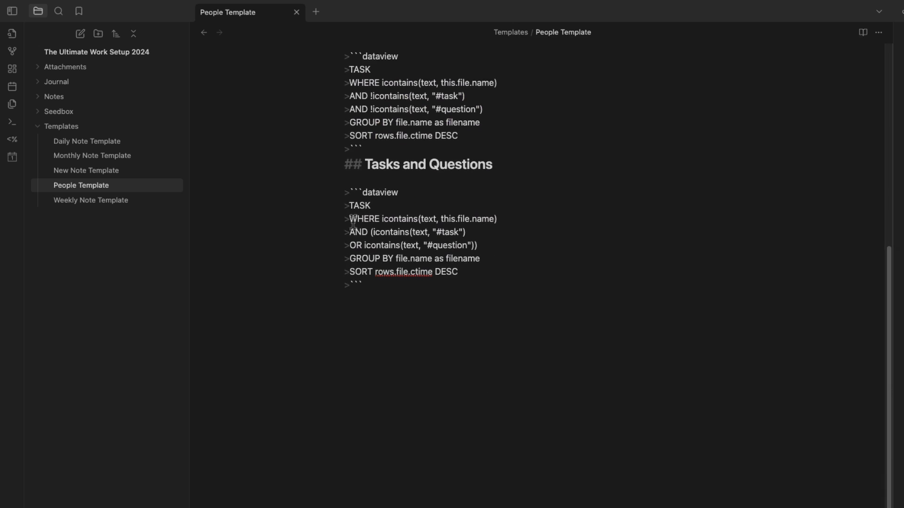
scroll(353, 221, "up", 3)
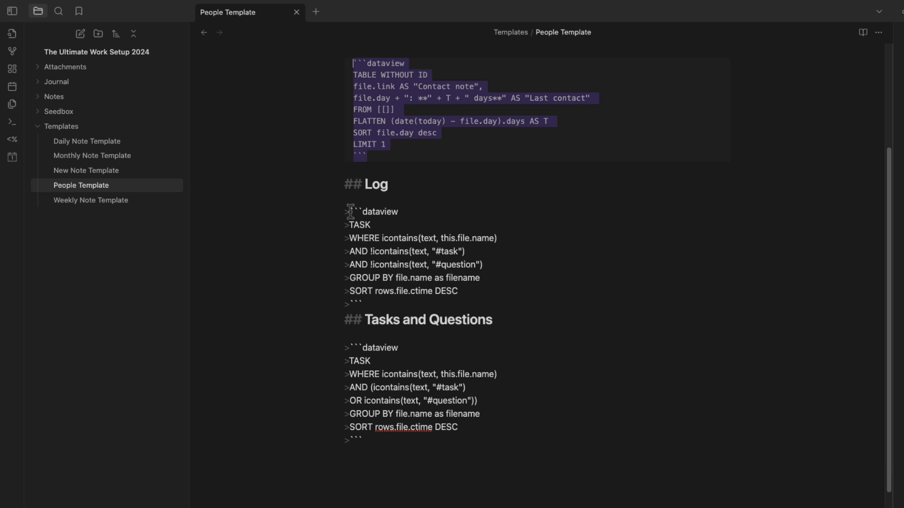
left_click_drag(431, 252, 476, 266)
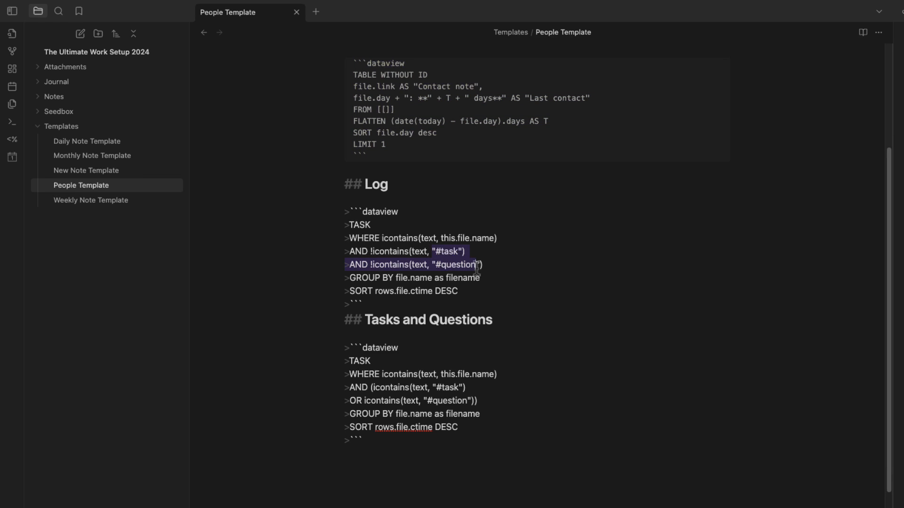
scroll(477, 269, "down", 1)
scroll(379, 344, "down", 1)
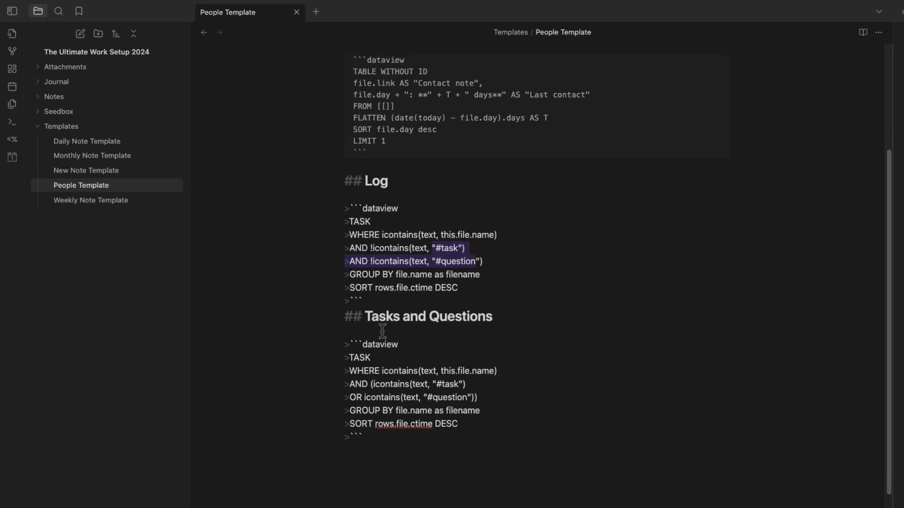
left_click_drag(371, 246, 479, 260)
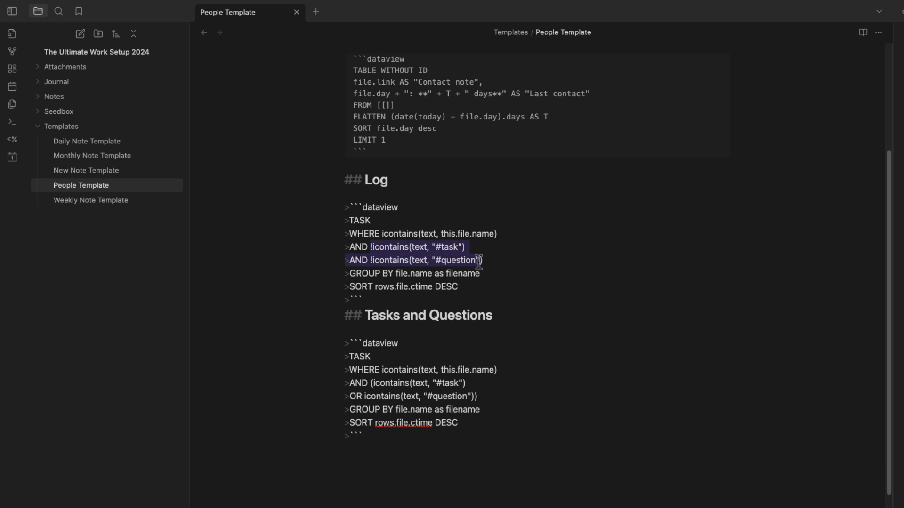
left_click_drag(414, 300, 338, 198)
left_click_drag(378, 321, 485, 317)
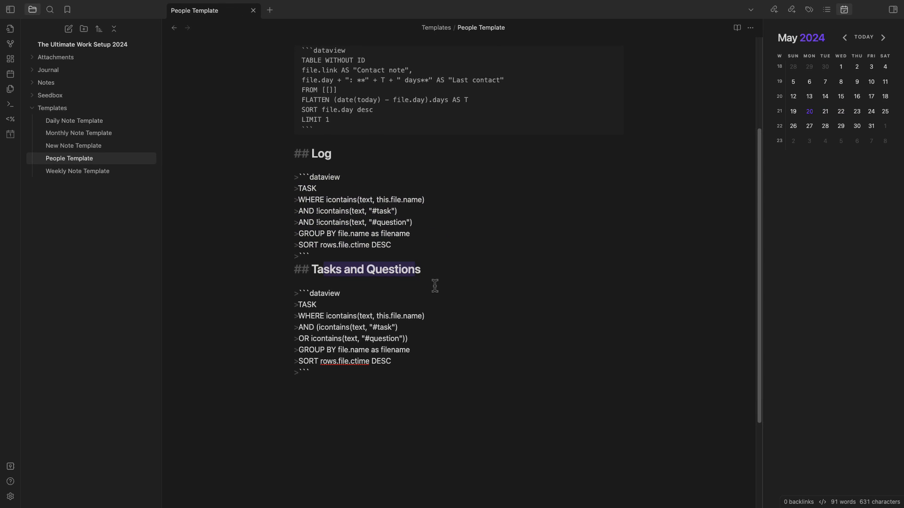
- Show the People Template in reading view and set its created-date property type to Date
scroll(508, 333, "up", 3)
scroll(436, 280, "down", 1)
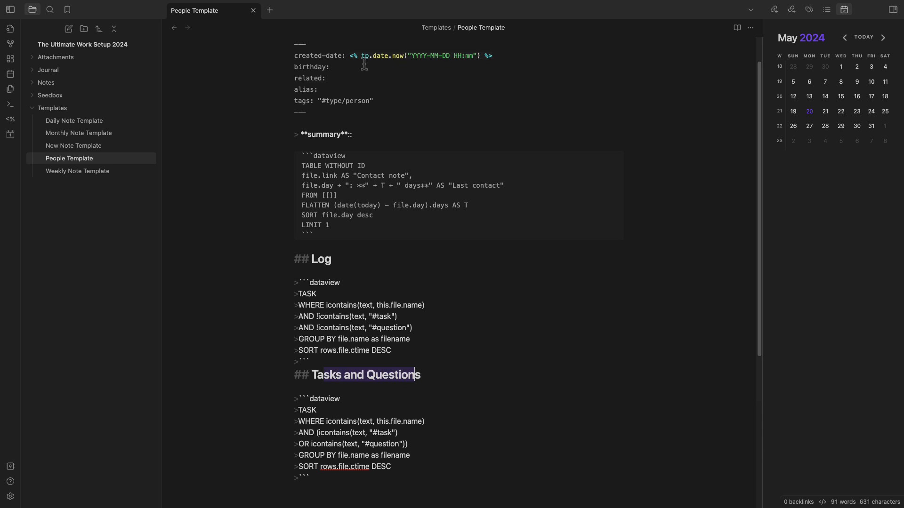
scroll(350, 78, "up", 1)
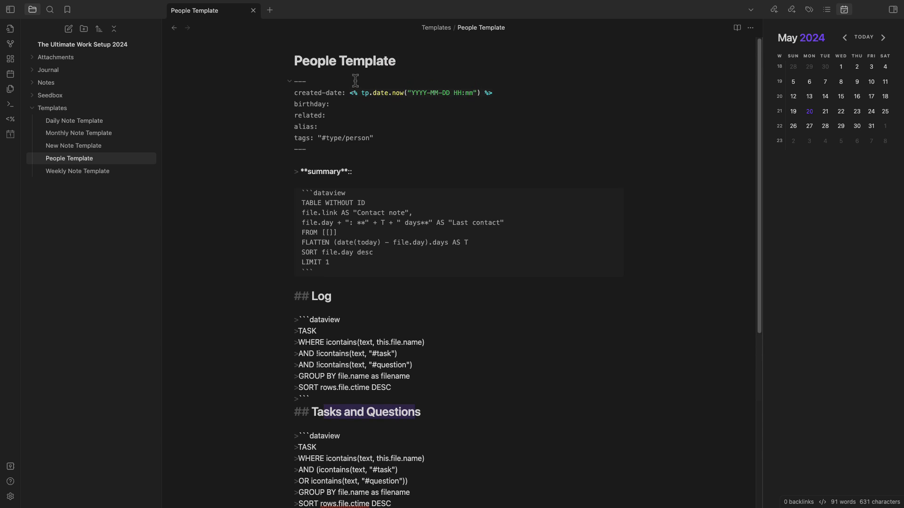
key("ctrl+e")
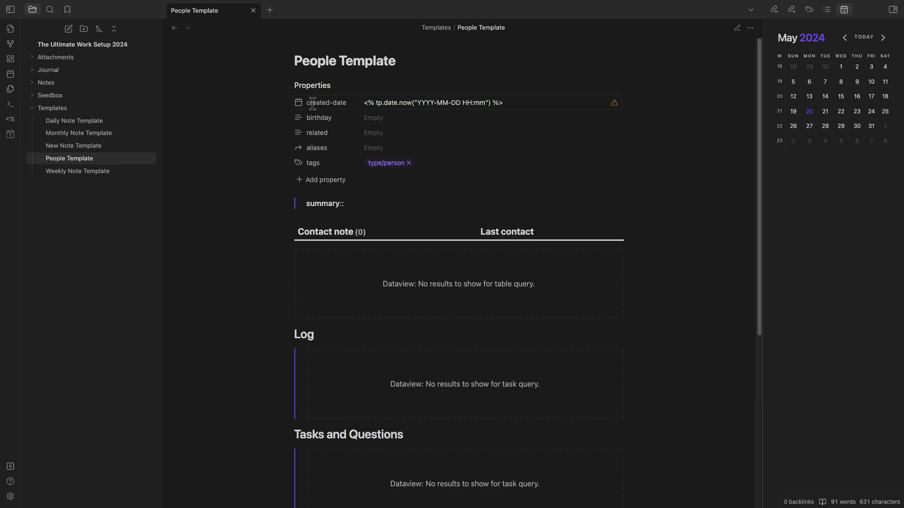
left_click(299, 108)
mouse_move(325, 107)
left_click(390, 150)
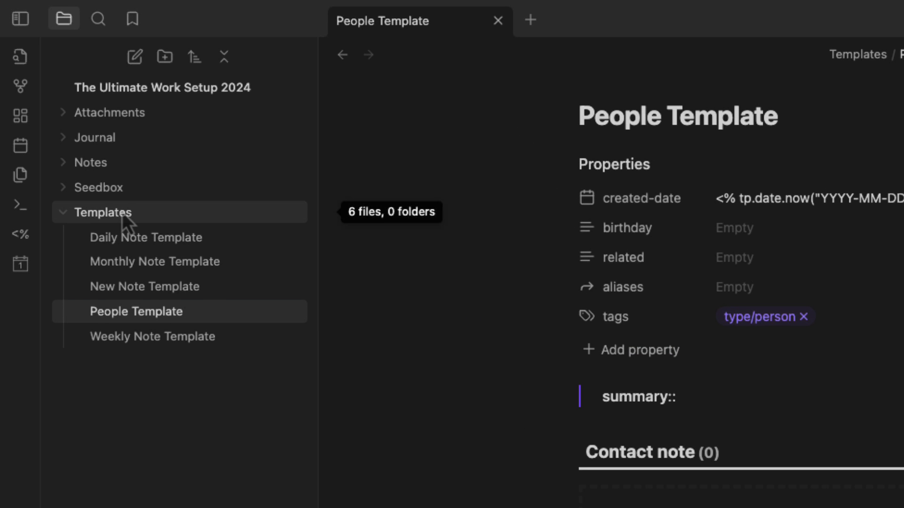
- Create MOC Template in Templates with frontmatter created-date: <% tp.date.now("YYYY-MM-DD HH:mm") %>, tags: "#type/MOC" and an empty summary
right_click(122, 214)
left_click(204, 233)
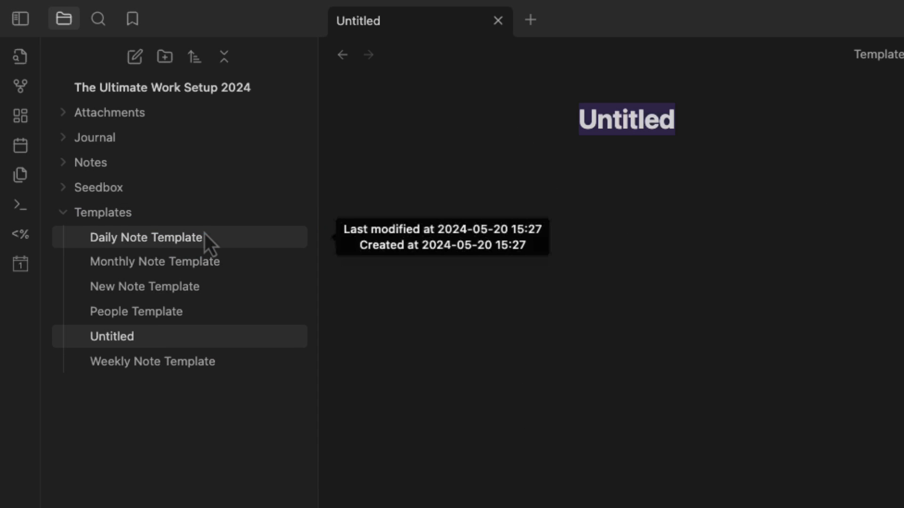
type("MOC ")
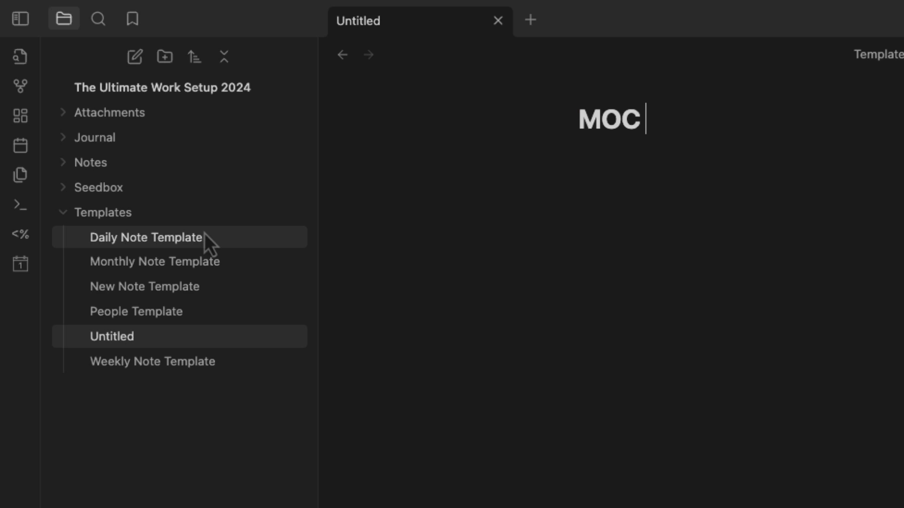
type("Template")
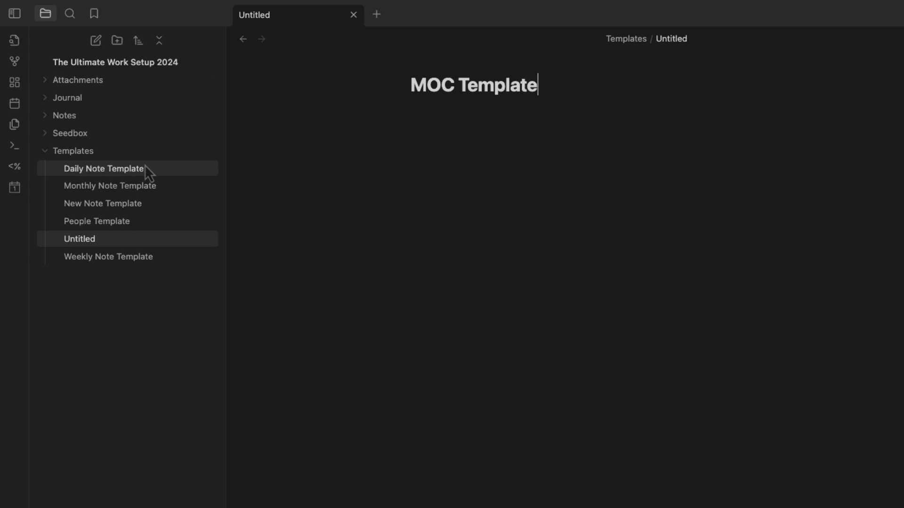
key("Return")
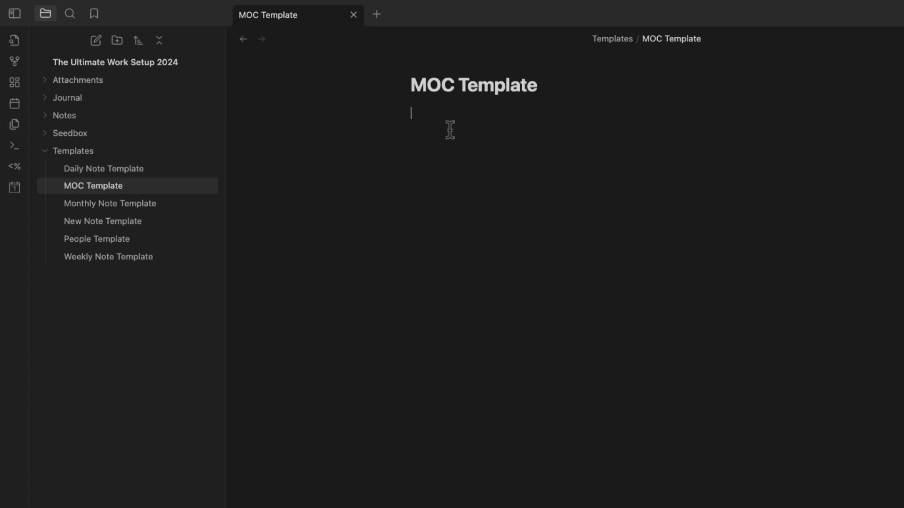
type("--- created-date: <% tp.date.now(\"YYYY-MM-DD HH:mm\") %> tags: \"#type/MOC\" summary: ---")
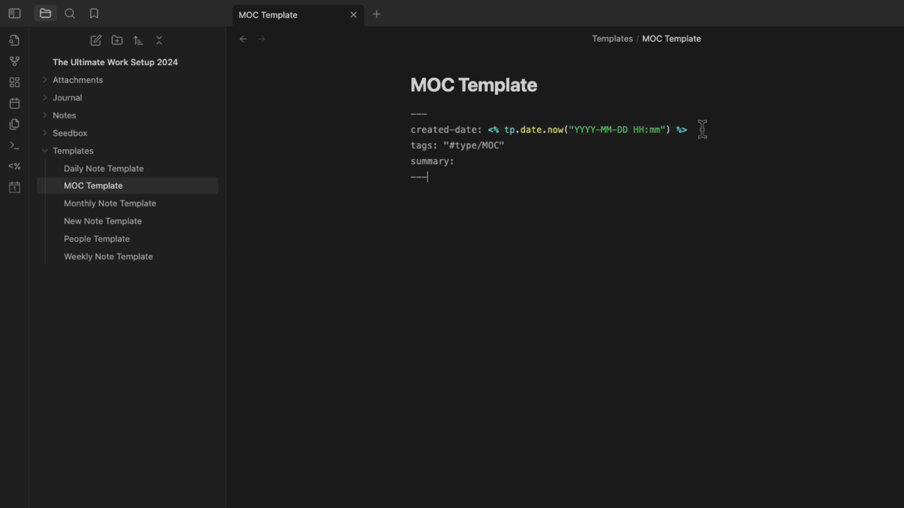
- Show the MOC Template in reading view and set its created-date property type to Date
left_click_drag(701, 127, 402, 146)
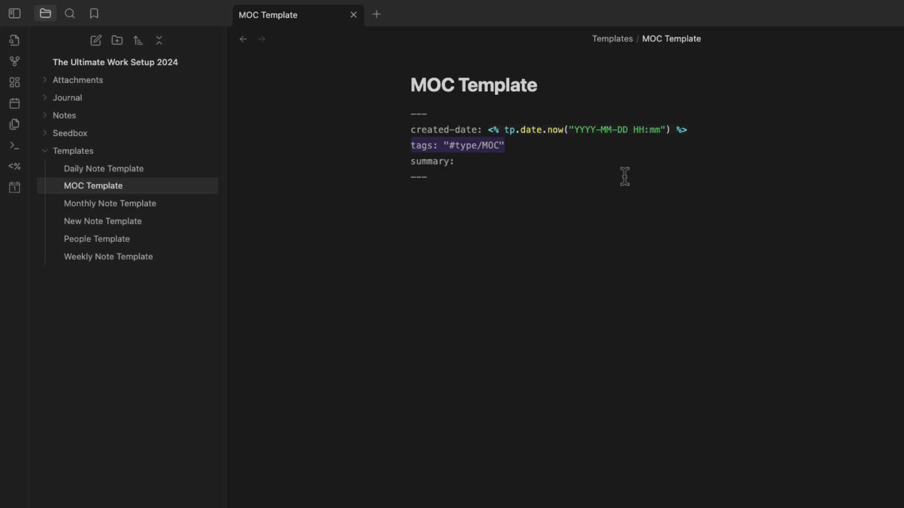
left_click(620, 177)
right_click(419, 147)
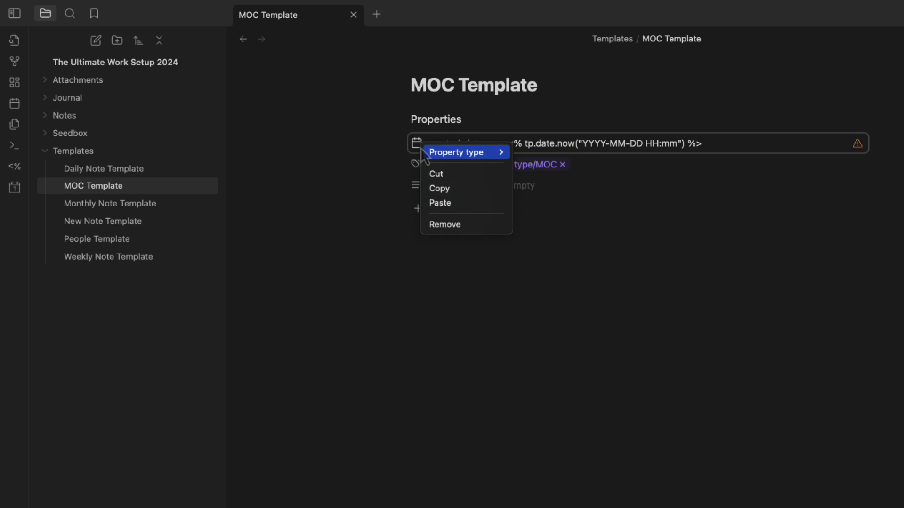
mouse_move(466, 152)
left_click(555, 209)
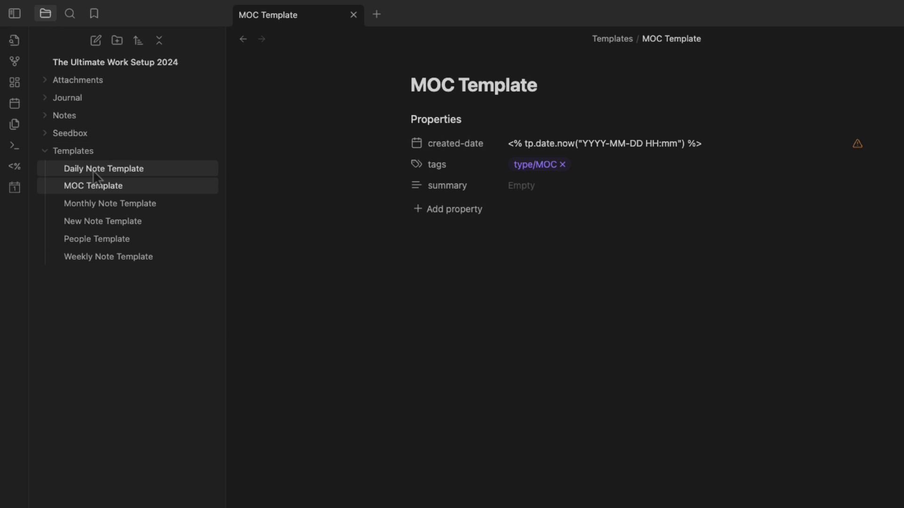
- Create Project Template in Templates with up "[[Project MOC]]", tags "#type/project" and "#status/active", a summary, and Sub Projects and Meetings Dataview tables
right_click(100, 152)
left_click(153, 162)
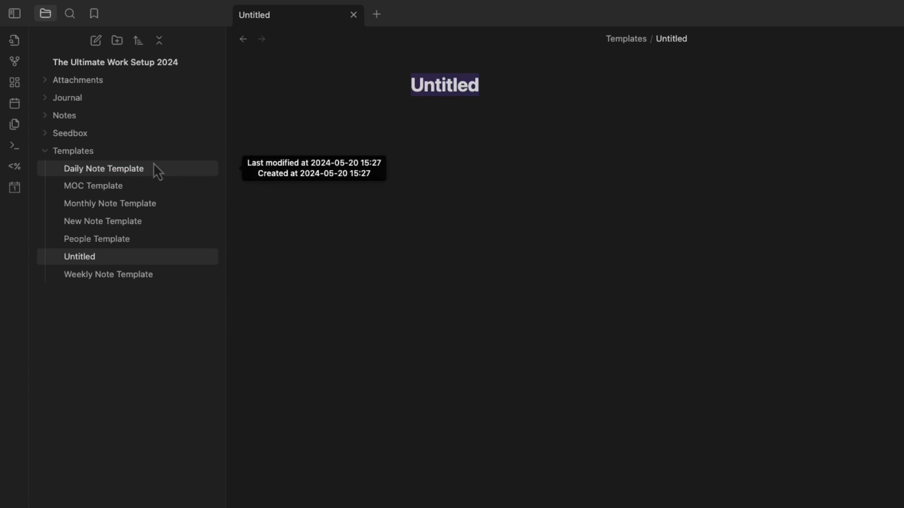
type("Project Template")
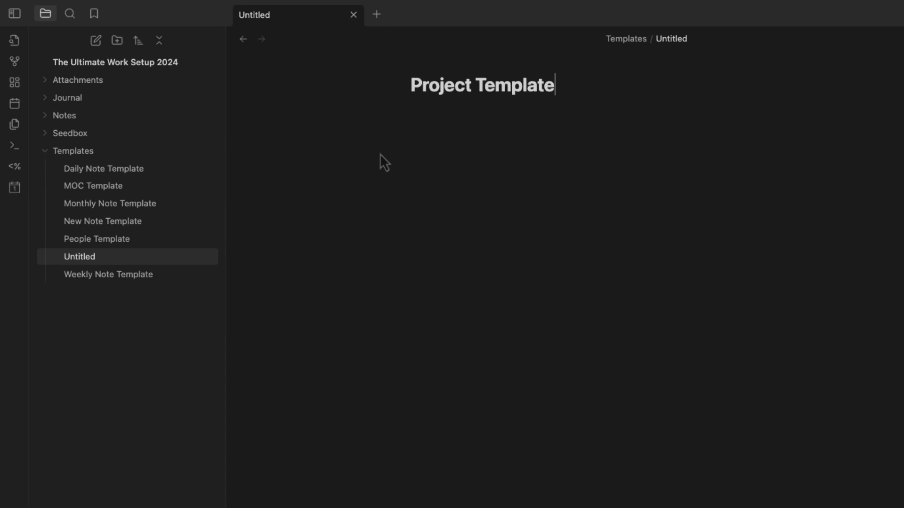
key("Return")
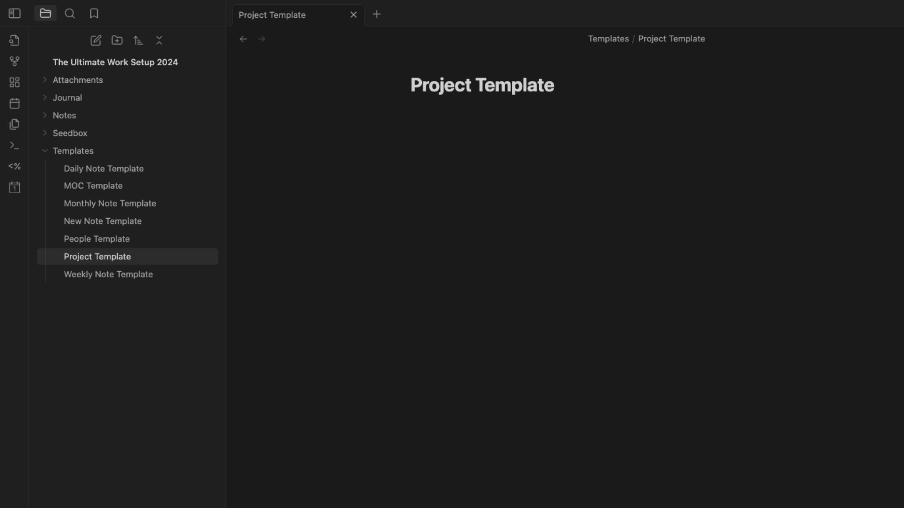
left_click(417, 120)
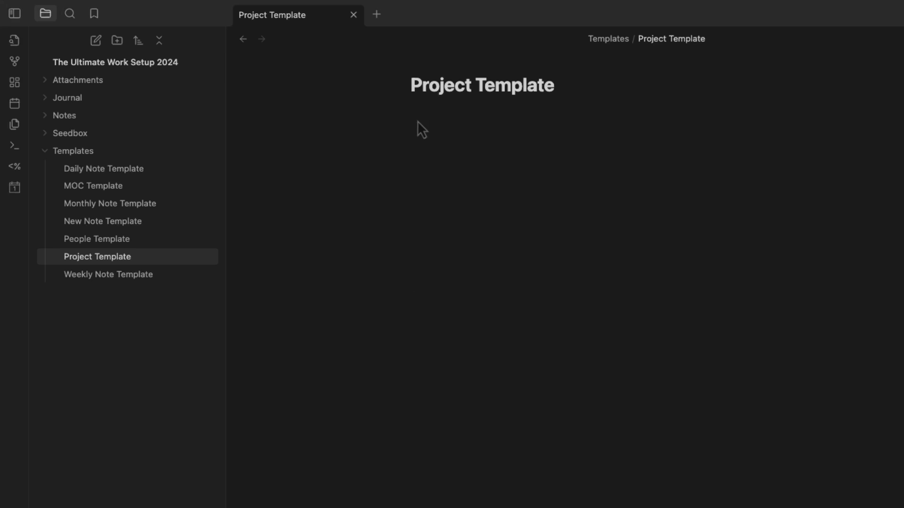
left_click(430, 127)
key("super+v")
scroll(520, 168, "up", 10)
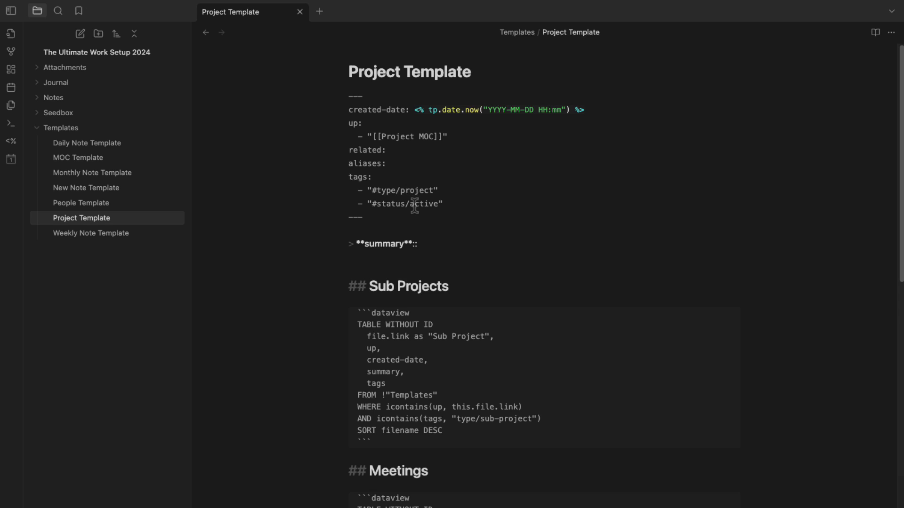
scroll(430, 203, "down", 3)
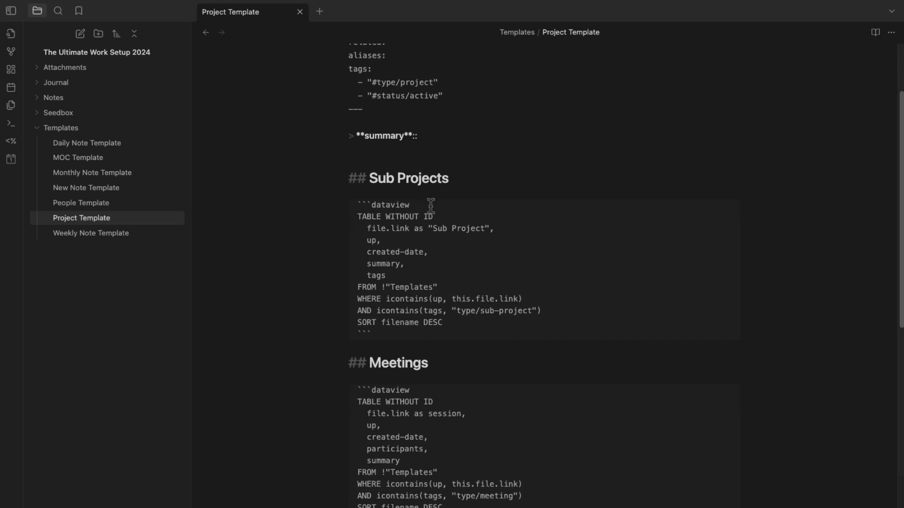
scroll(430, 207, "up", 3)
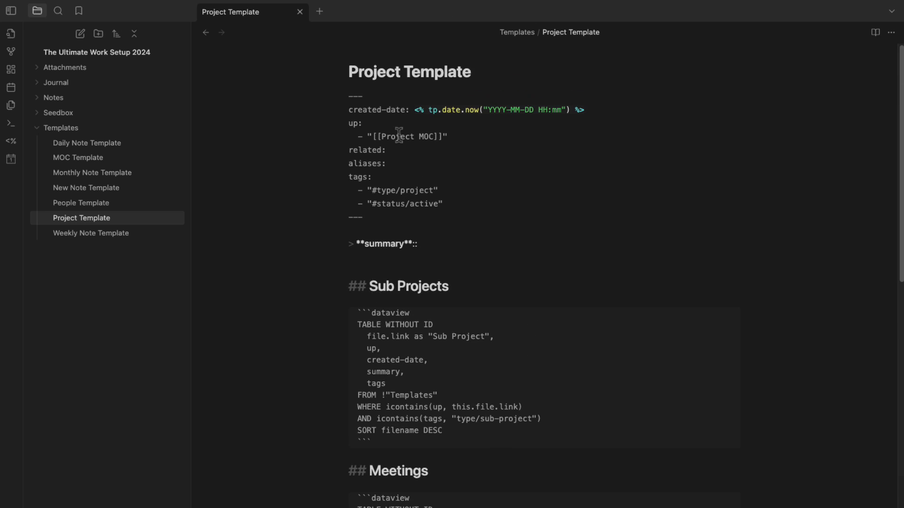
- Set the Project Template's created-date property type to Date in reading view and return to editing with its frontmatter selected
key("ctrl+e")
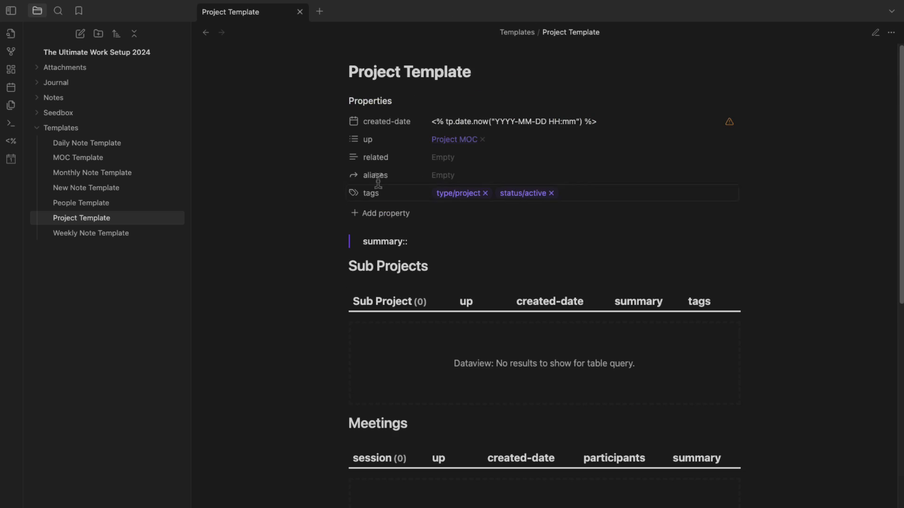
left_click(353, 121)
mouse_move(400, 128)
left_click(463, 178)
key("ctrl+e")
left_click_drag(444, 204, 344, 99)
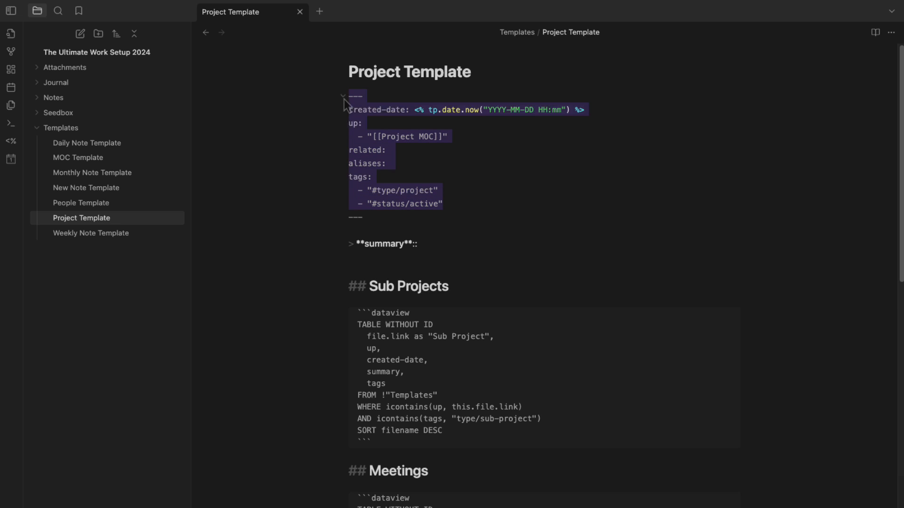
- Examine the Project Template's frontmatter and how its Sub Projects query relates the up property to this.file.link
left_click(380, 217)
left_click_drag(379, 218, 343, 100)
scroll(404, 296, "down", 3)
left_click(354, 218)
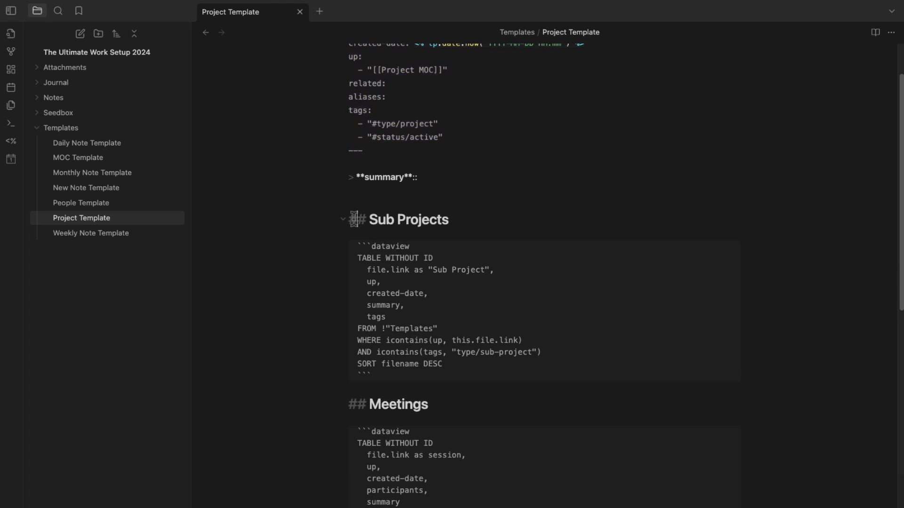
left_click_drag(354, 218, 456, 217)
left_click_drag(418, 375, 348, 230)
left_click(485, 368)
left_click_drag(452, 340, 514, 339)
scroll(518, 342, "up", 3)
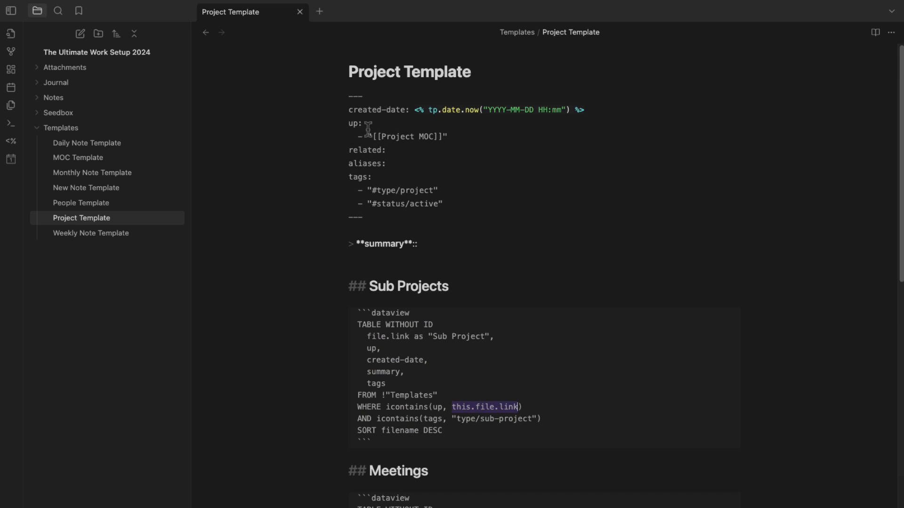
left_click_drag(365, 124, 343, 125)
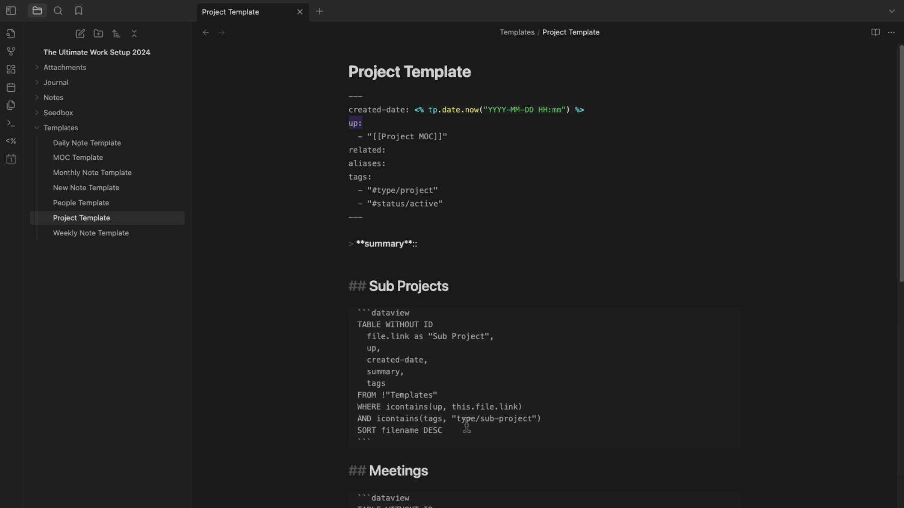
left_click_drag(452, 407, 518, 407)
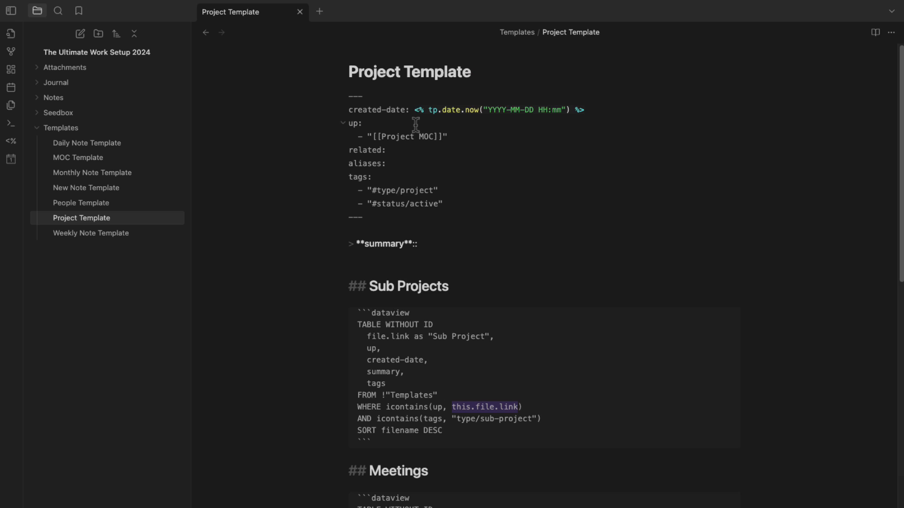
- Review the Project Template's Meetings, open and closed Tasks and Questions, and Sprints Dataview queries
scroll(468, 196, "down", 5)
left_click_drag(437, 459, 357, 352)
scroll(534, 422, "down", 3)
scroll(457, 424, "down", 5)
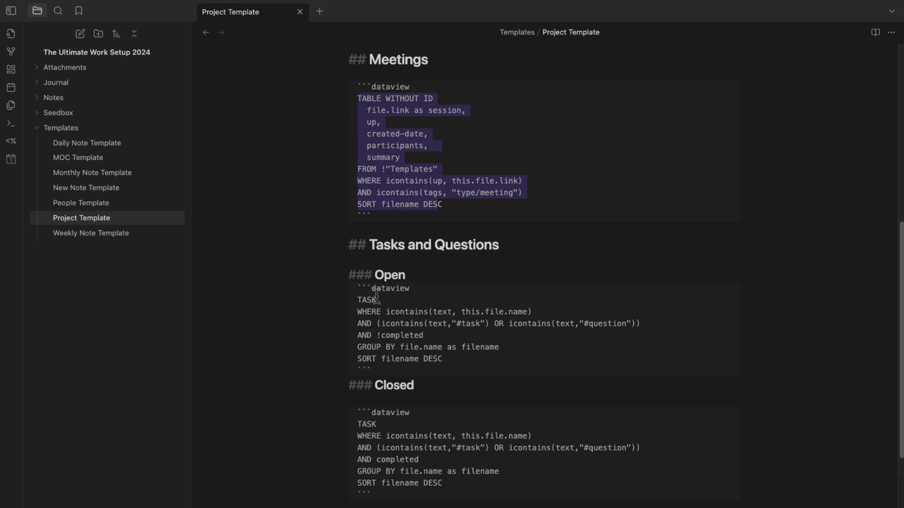
left_click_drag(461, 372, 343, 284)
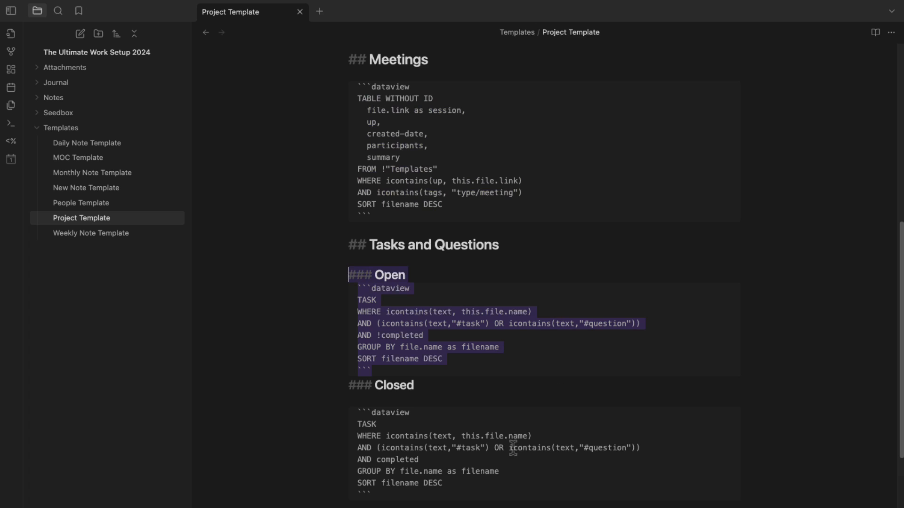
left_click(410, 496)
left_click_drag(409, 497, 337, 406)
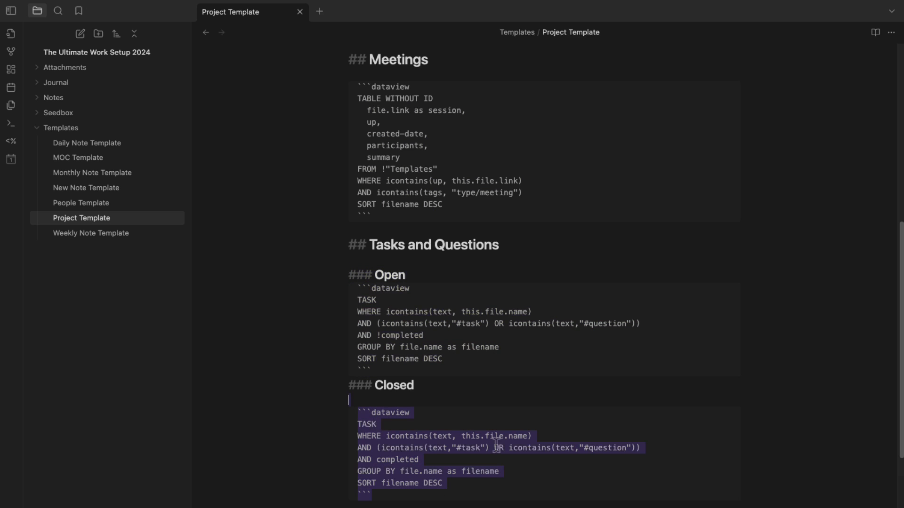
left_click(503, 429)
scroll(496, 431, "down", 5)
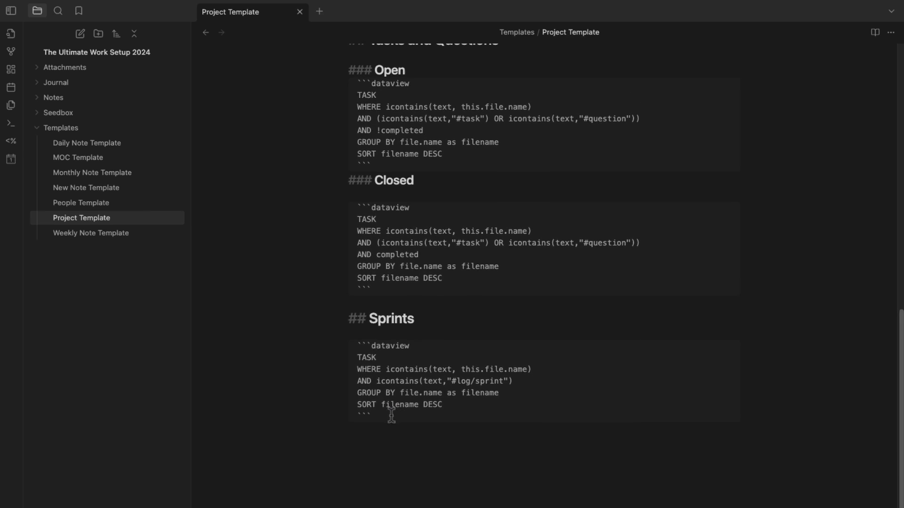
left_click_drag(391, 415, 354, 346)
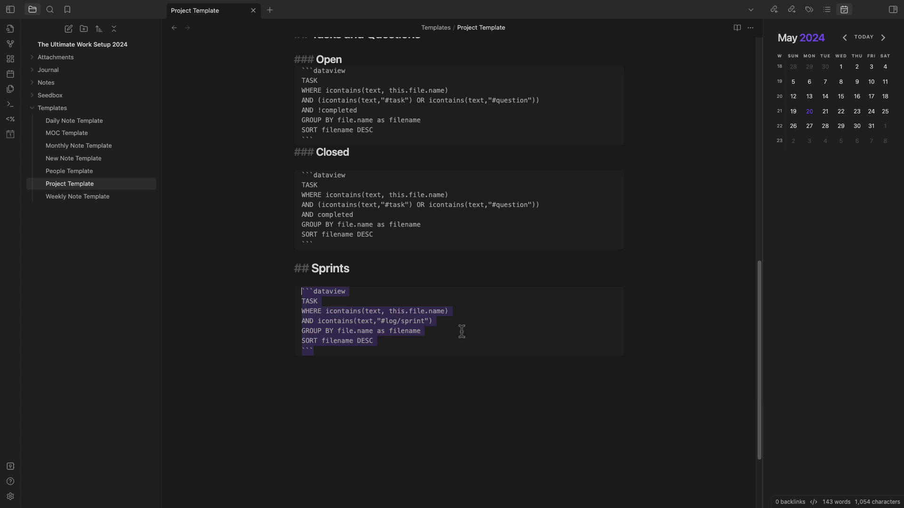
scroll(461, 333, "up", 10)
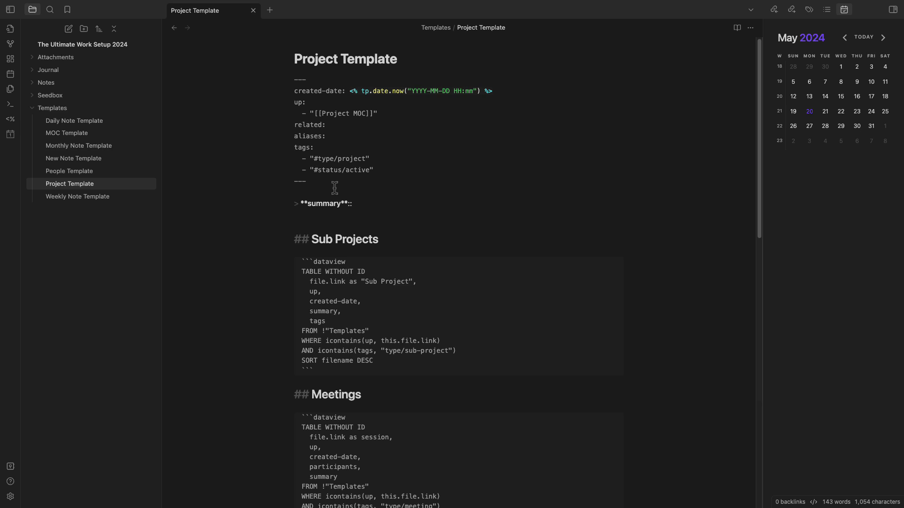
scroll(335, 188, "down", 1)
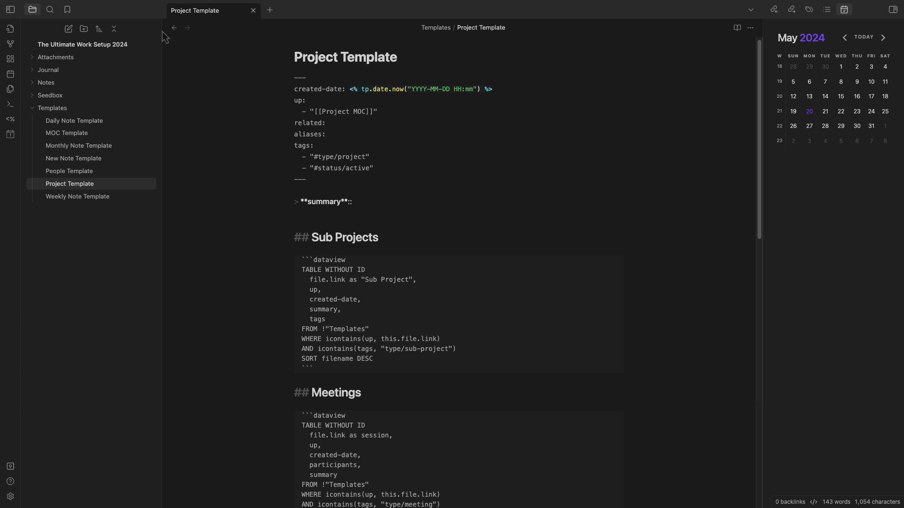
- Create a note named Sub Project Template in the Templates folder
right_click(61, 111)
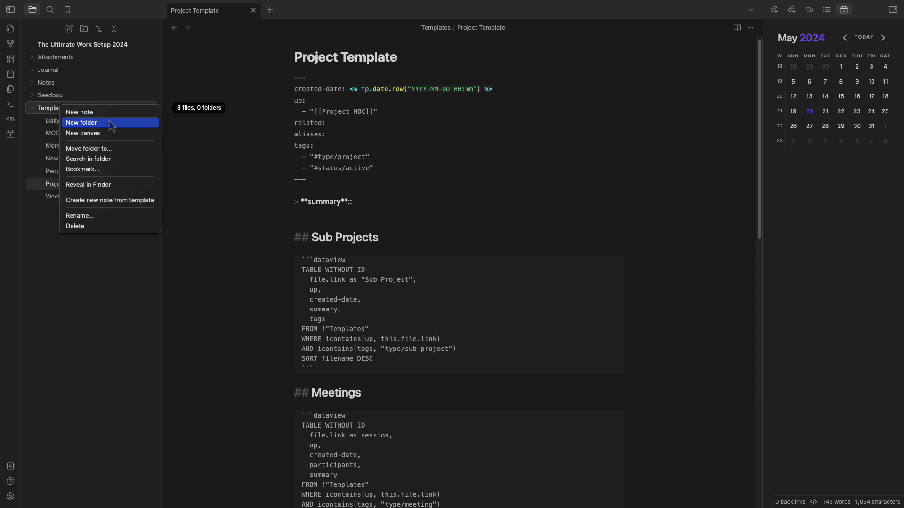
left_click(108, 112)
type("Sub ")
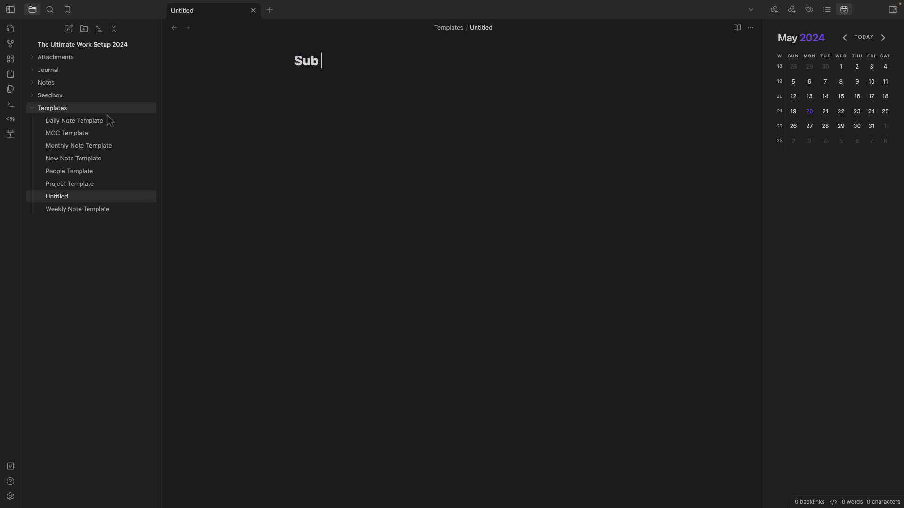
type("Project Temp")
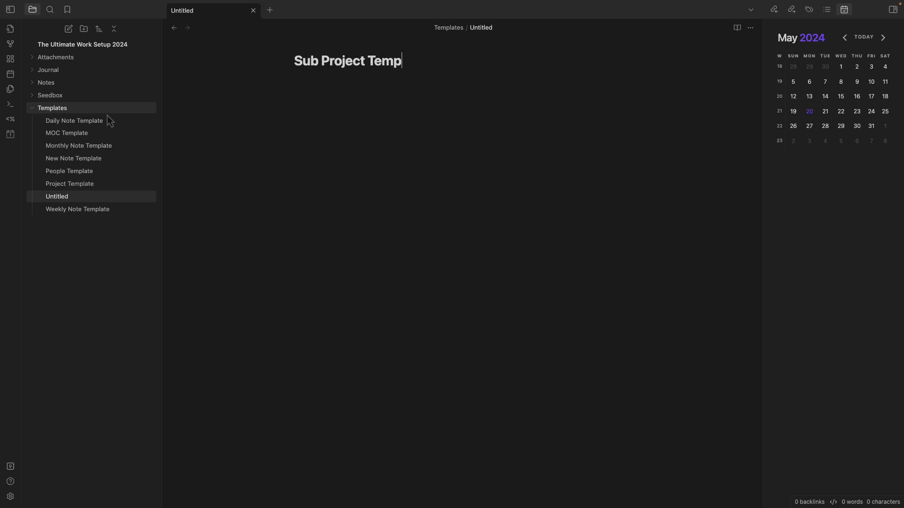
type("late")
key("BackSpace")
type("te")
key("Return")
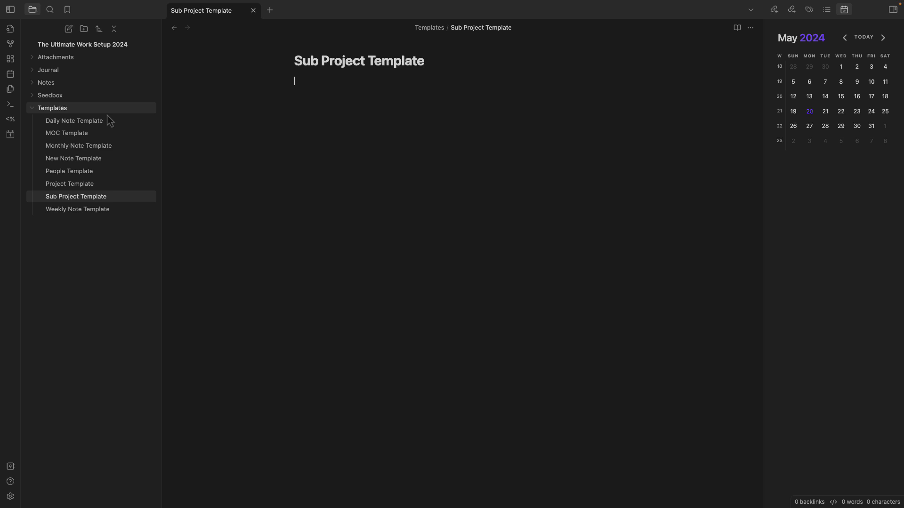
- Paste the copied sub-project template with tags "#type/sub-project" and "#status/active" and Meetings, Tasks and Questions, and Sprints Dataview queries into the note
key("super+Tab")
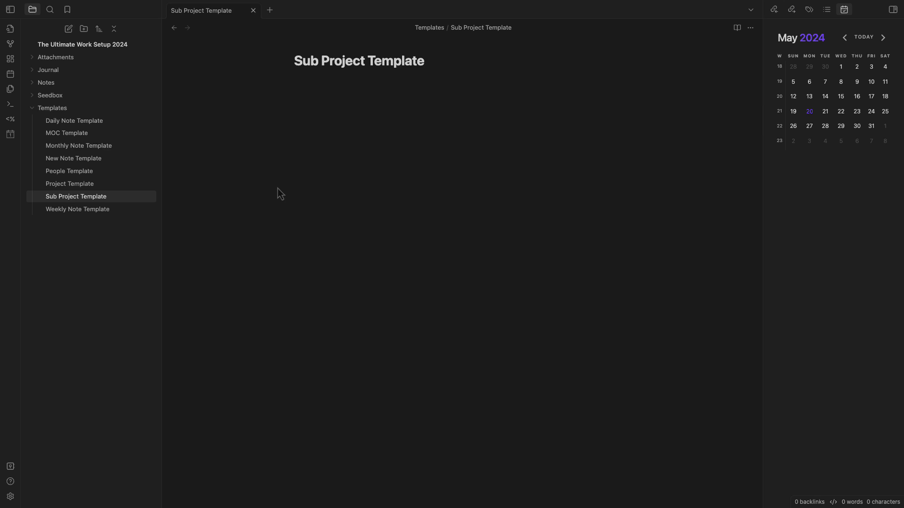
left_click(327, 127)
key("super+v")
scroll(369, 146, "up", 5)
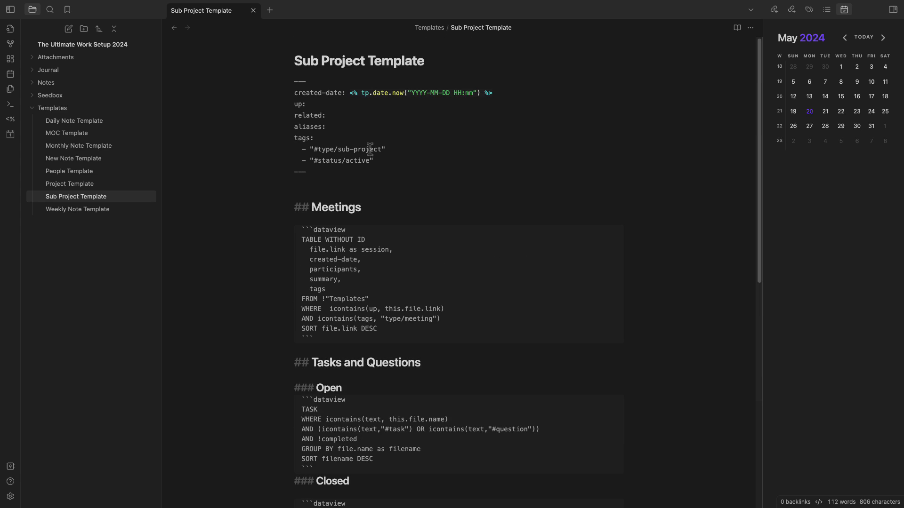
- Review the Sub Project Template's related property, tags, and Meetings, Tasks and Questions, and Sprints sections
left_click_drag(341, 116, 347, 121)
left_click_drag(341, 152, 385, 149)
left_click_drag(330, 162, 365, 162)
scroll(370, 169, "down", 2)
scroll(362, 167, "up", 2)
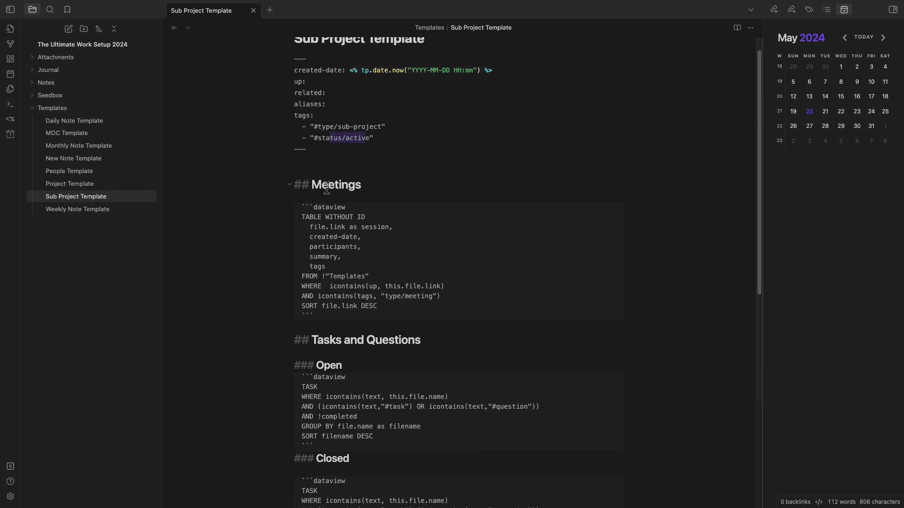
left_click_drag(322, 185, 357, 185)
scroll(361, 189, "down", 1)
scroll(361, 189, "down", 3)
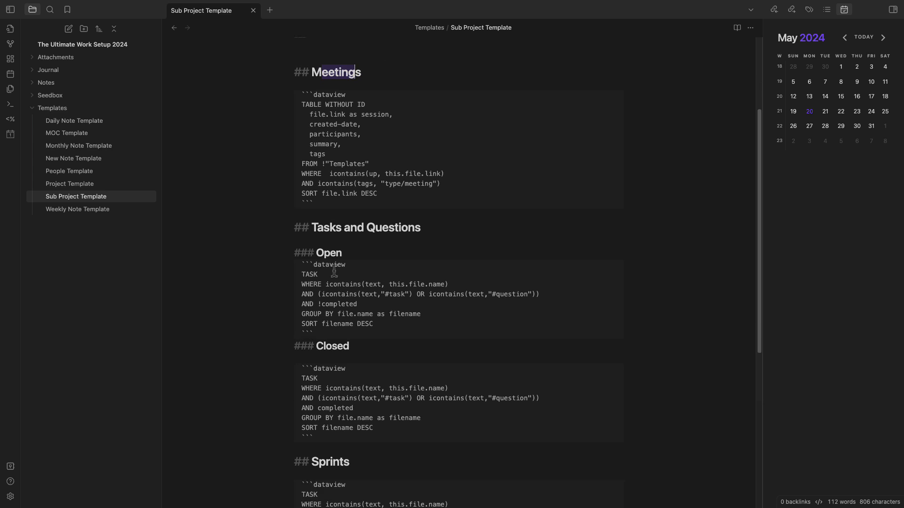
left_click_drag(342, 239, 399, 240)
scroll(399, 242, "down", 3)
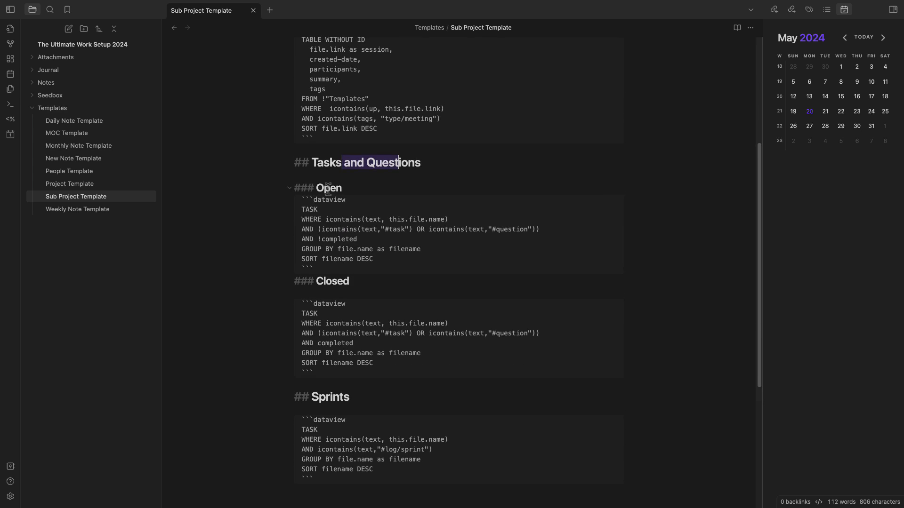
left_click(343, 281)
scroll(343, 380, "down", 3)
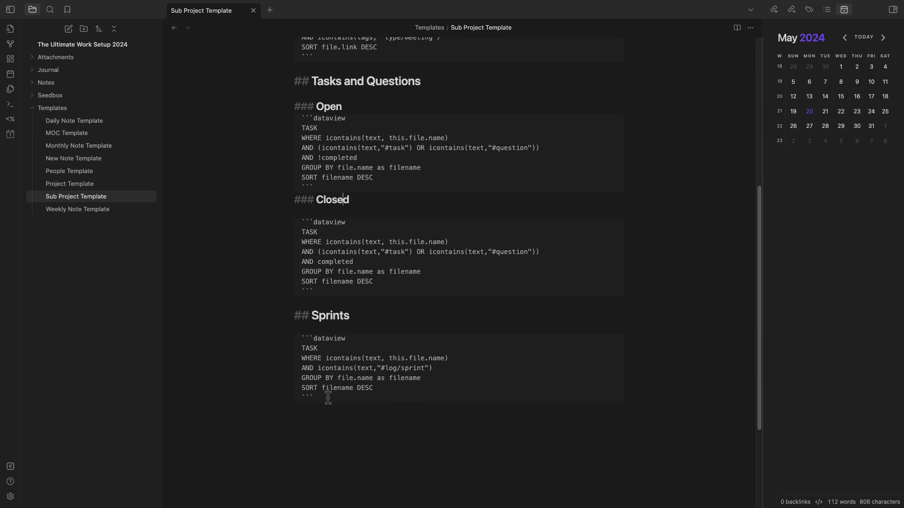
scroll(408, 118, "up", 10)
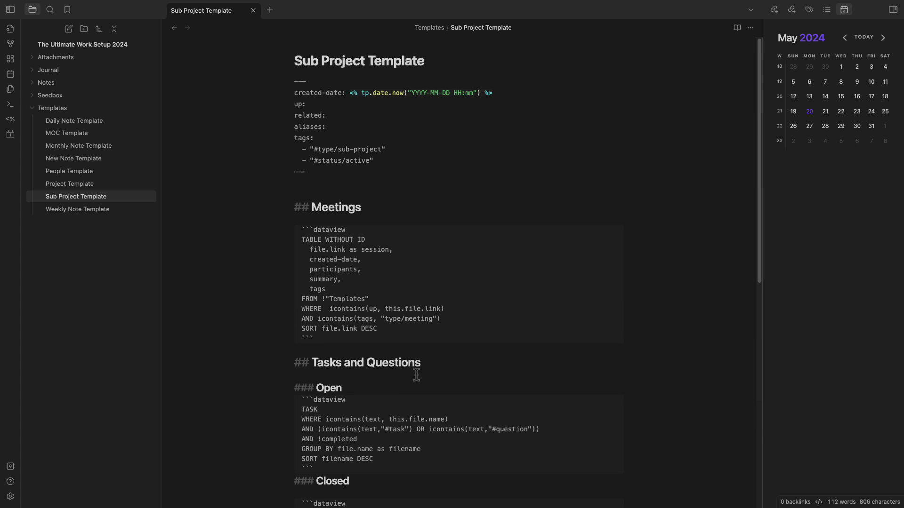
scroll(221, 248, "down", 1)
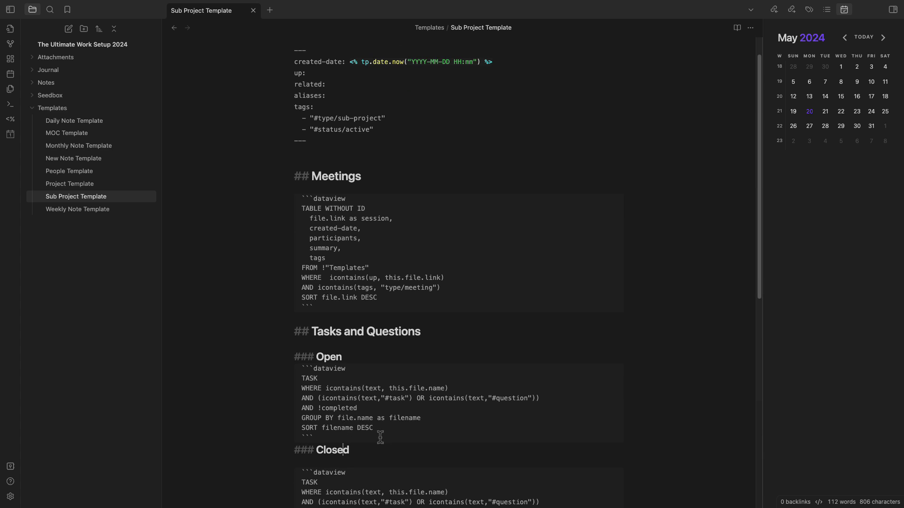
scroll(345, 313, "up", 1)
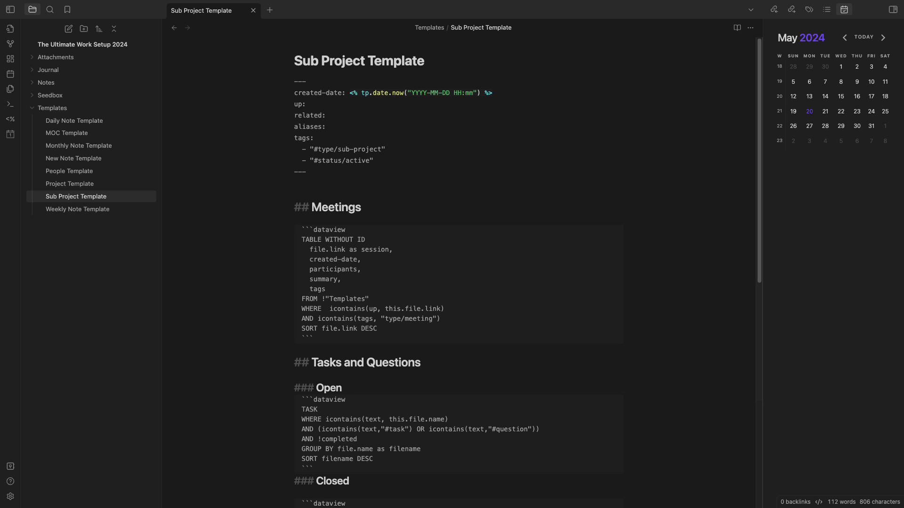
- Create Meeting Note Template in Templates with frontmatter created-date, up, related, participants and tag "#type/meeting", plus an empty summary
right_click(63, 110)
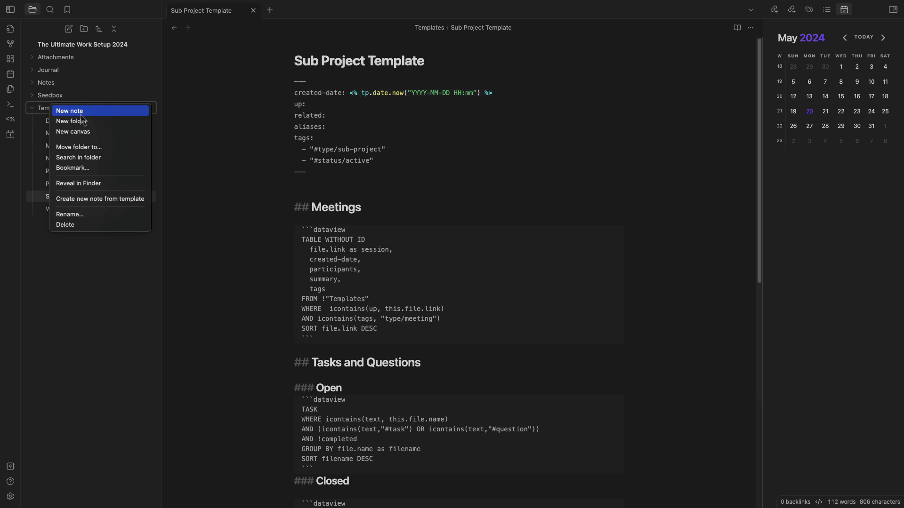
left_click(118, 113)
type("Meeting ")
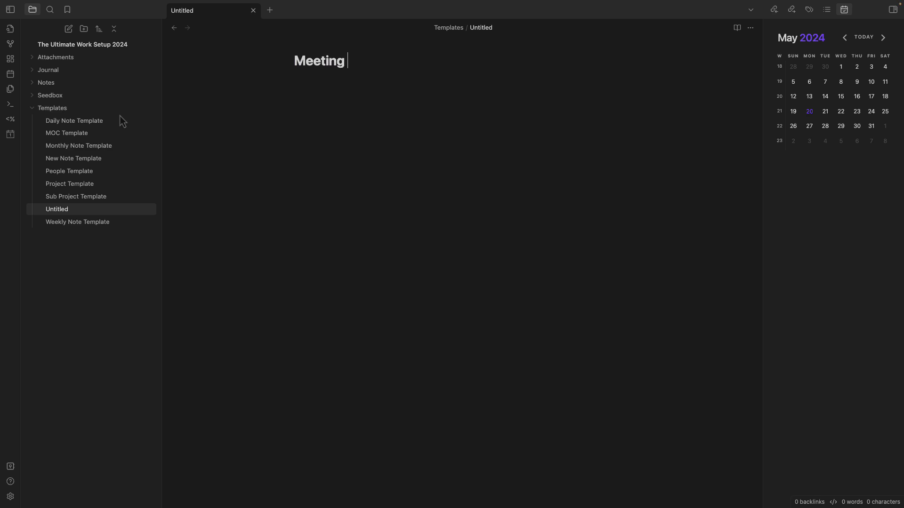
type("Note Template")
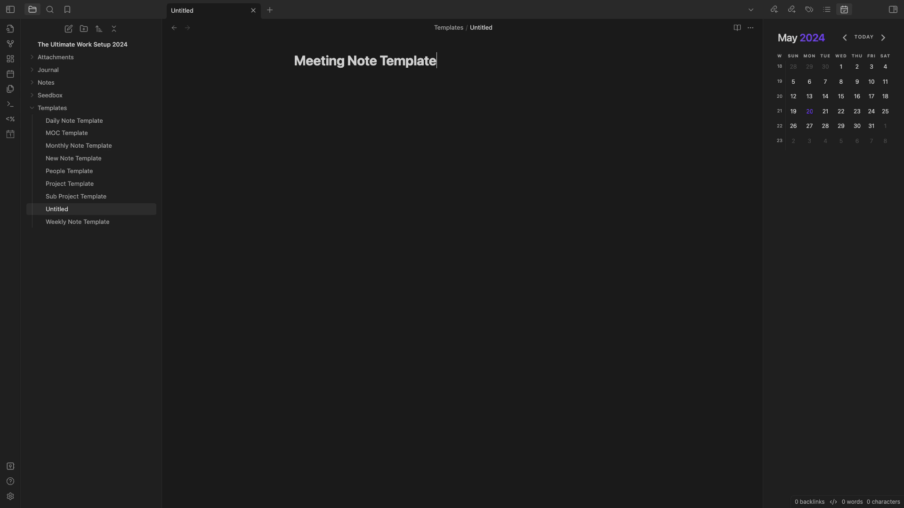
key("Return")
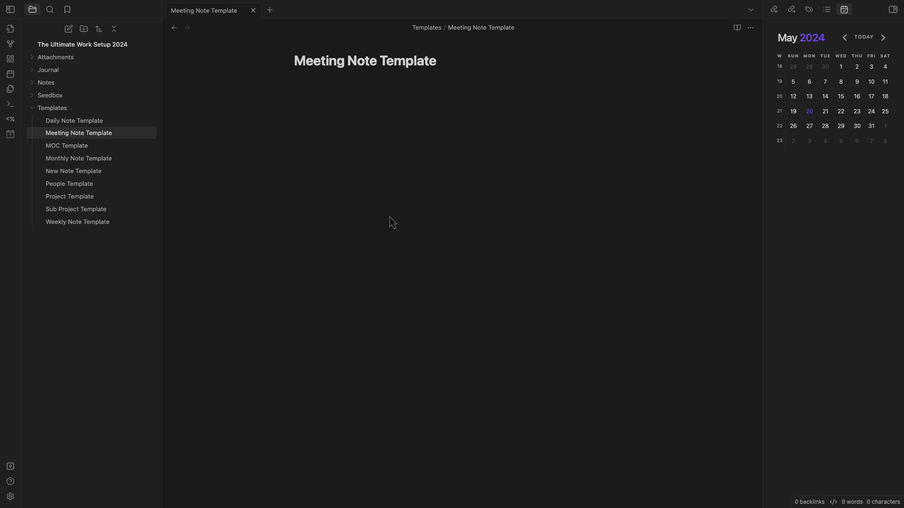
type("--- created-date: <% tp.date.now(\"YYYY-MM-DD HH:mm\") %> up: related: participants: tags:   - \"#type/meeting\" ---  > **summary**::")
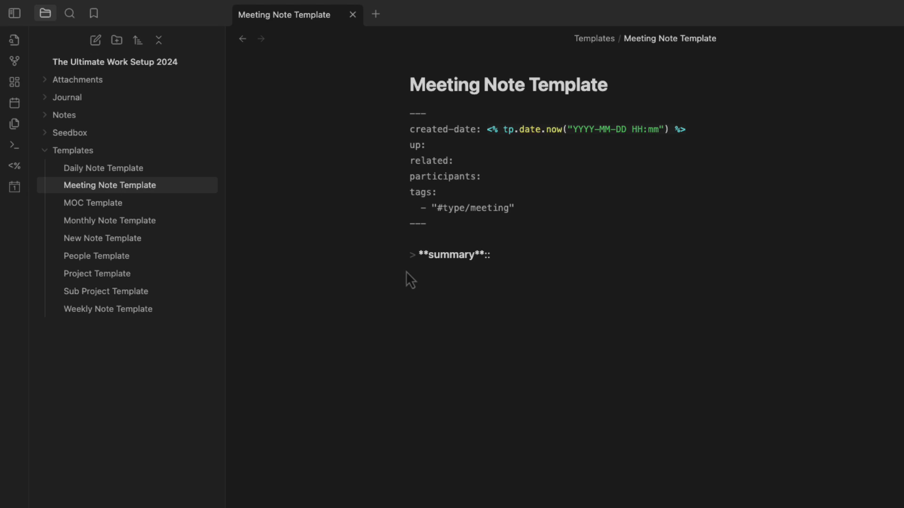
- Check the Meeting Note Template's properties in rendered view, then inspect its tags and summary in source form
key("ctrl+e")
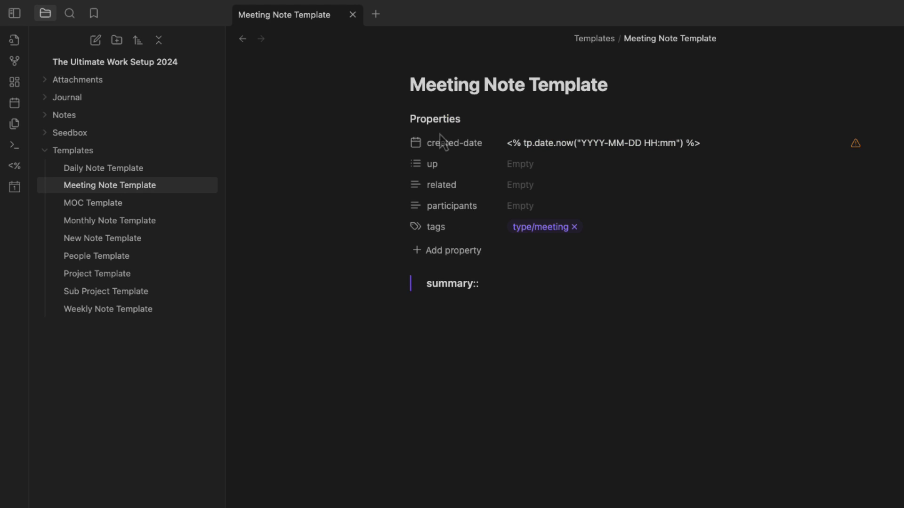
key("ctrl+e")
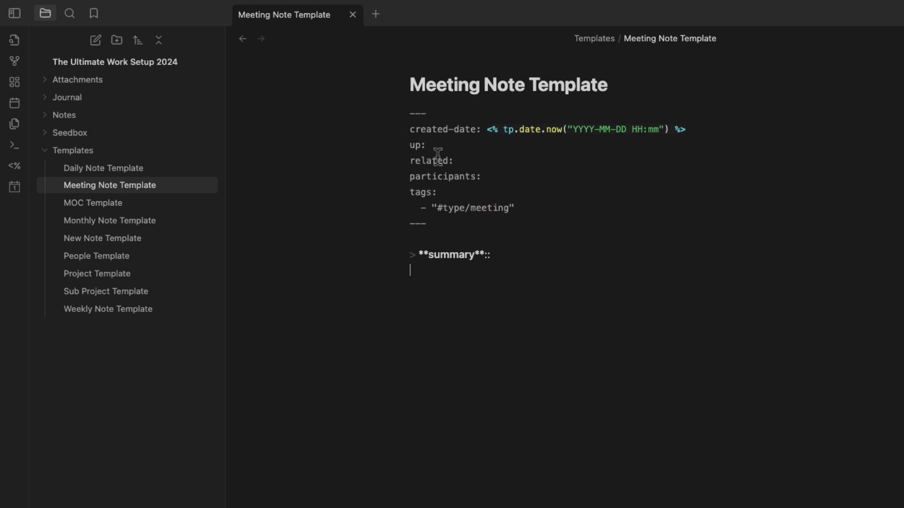
left_click_drag(411, 192, 529, 225)
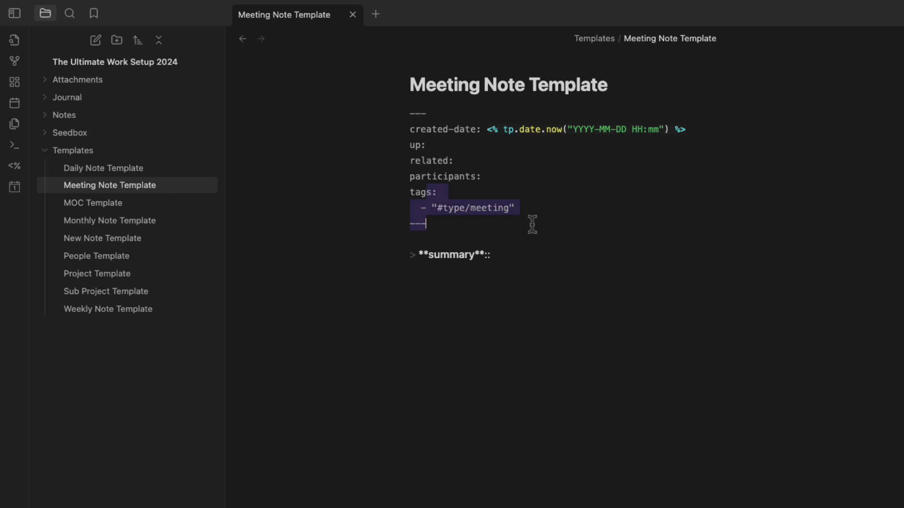
left_click(501, 262)
left_click(471, 298)
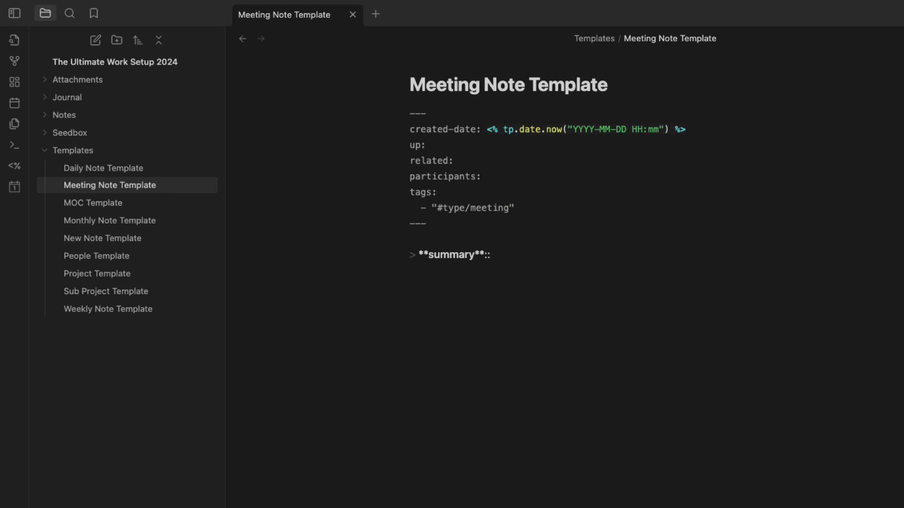
- Create Log Sprint Template in Templates with a "#log/sprint on" line and nested "This sprint" and "Next sprint" lists with empty bullets
right_click(105, 151)
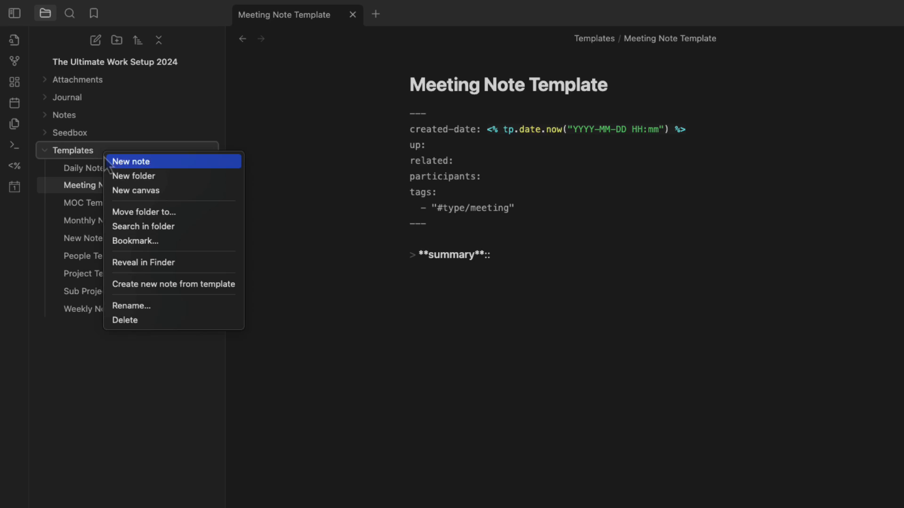
left_click(137, 165)
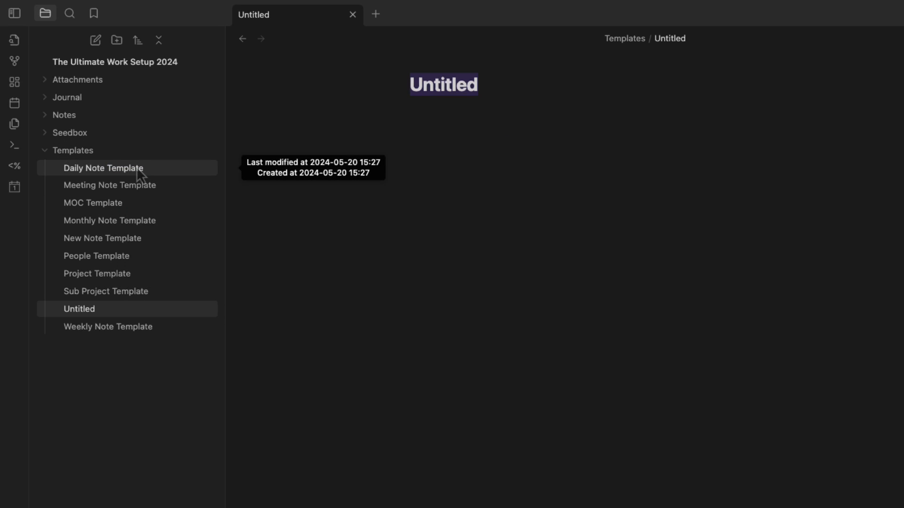
type("Log Sprint ")
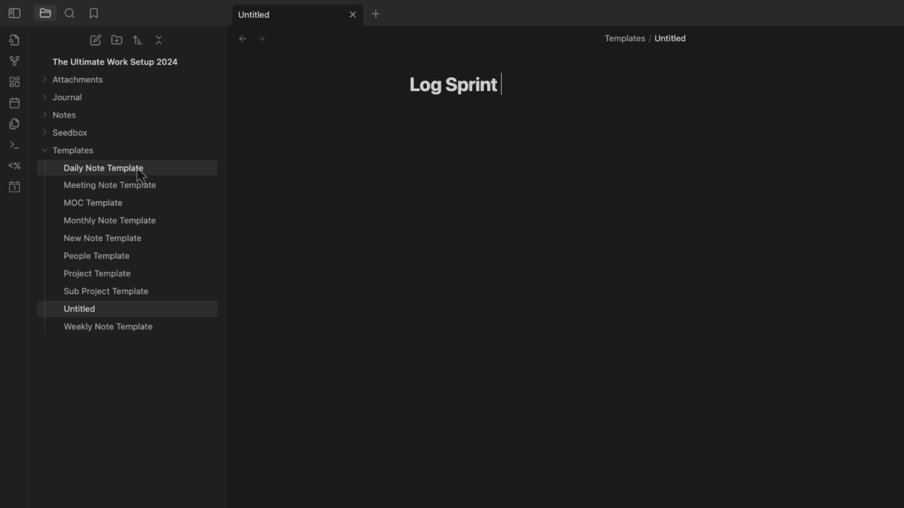
type("Template")
key("Return")
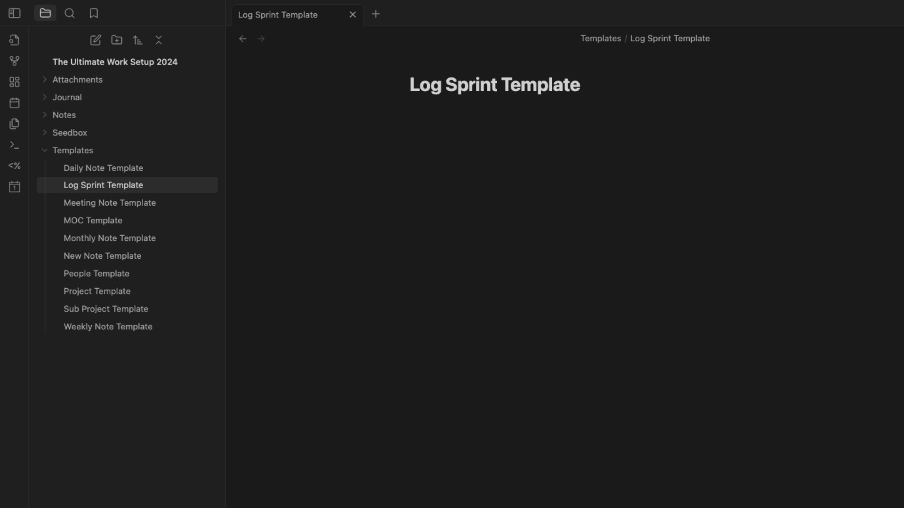
left_click(447, 137)
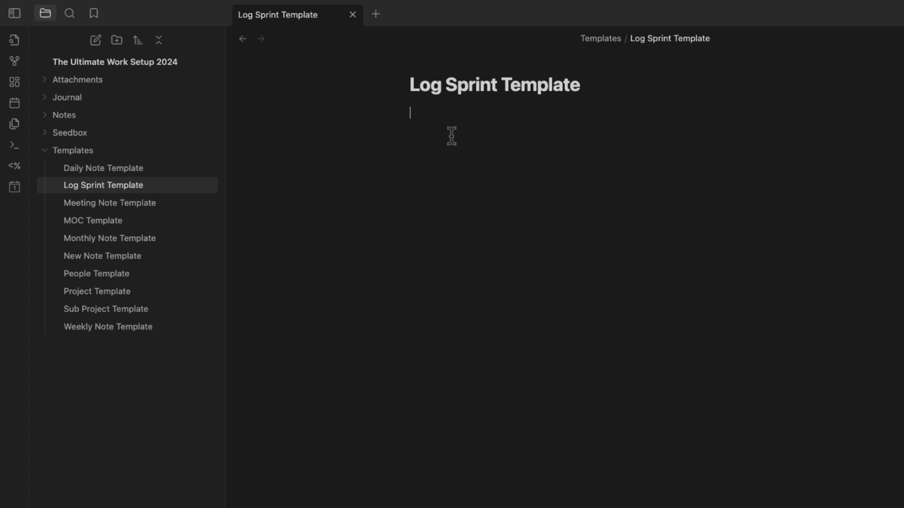
type("#log/sprint on \t- This sprint \t\t- \t- Next sprint \t\t-")
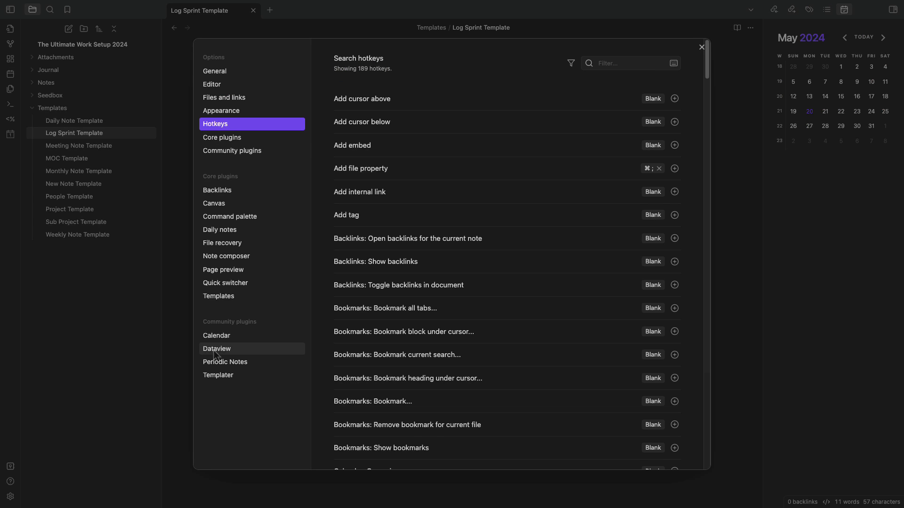
- In the Periodic Notes settings, assign the Daily, Weekly and Monthly Note Templates from Templates to their matching note types
left_click(270, 365)
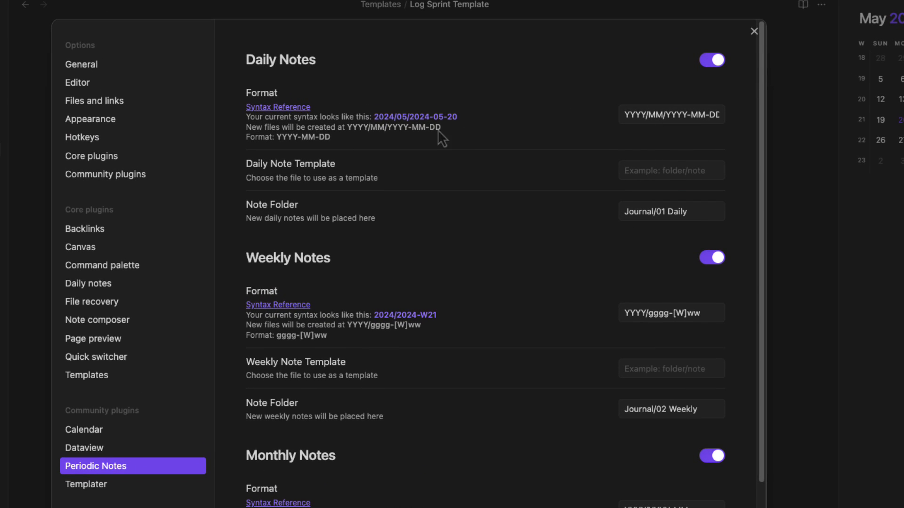
left_click(661, 170)
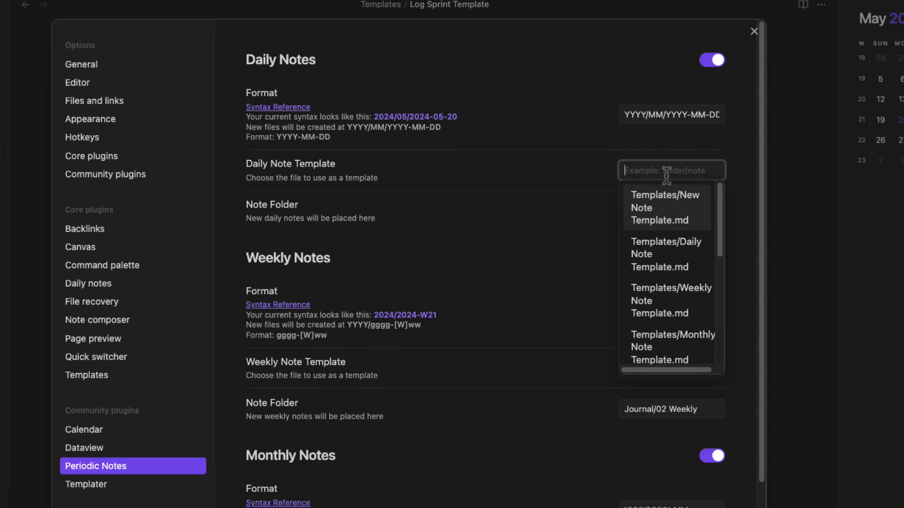
left_click(683, 261)
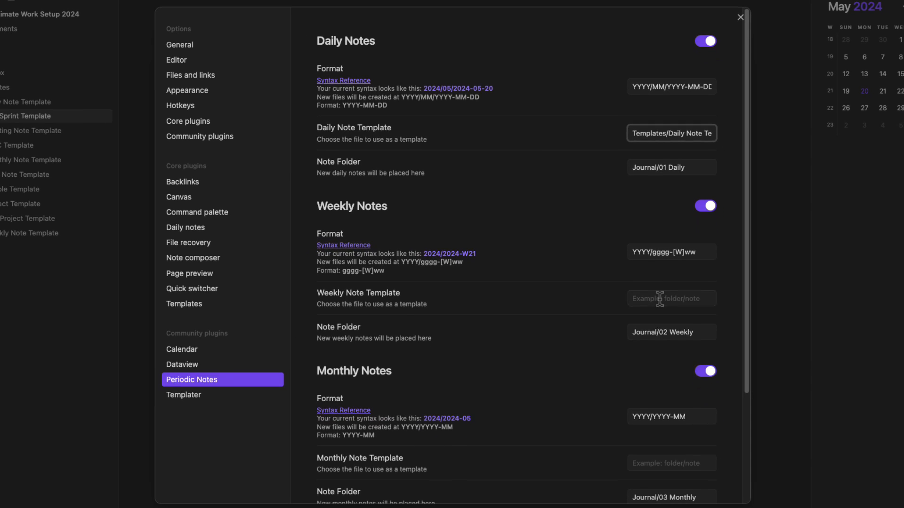
left_click(659, 298)
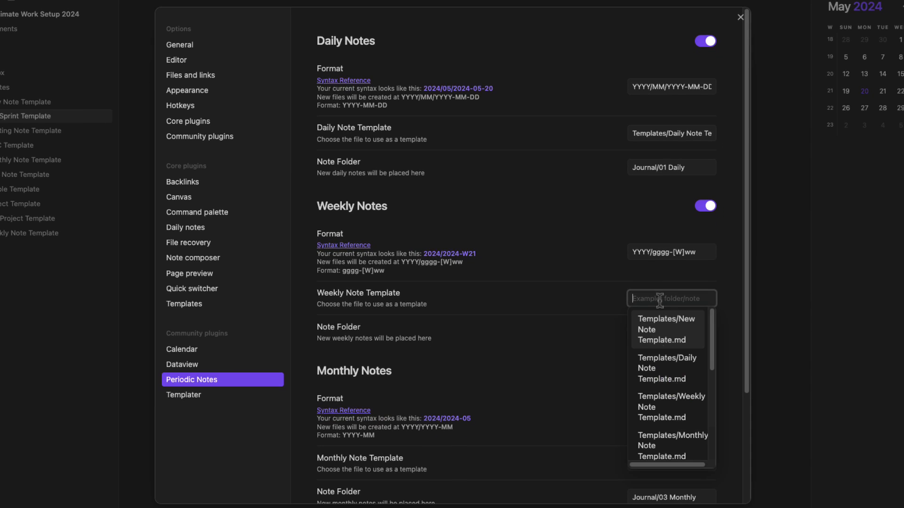
left_click(661, 398)
scroll(662, 389, "down", 2)
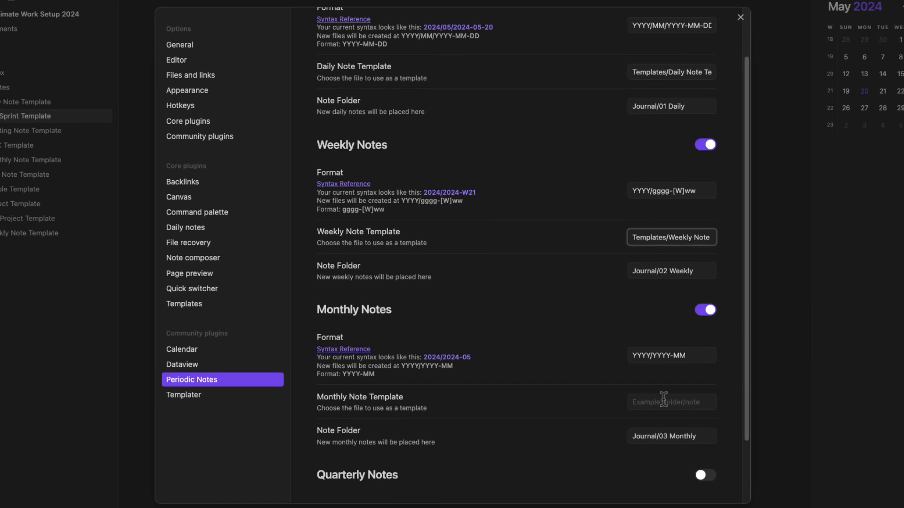
left_click(668, 403)
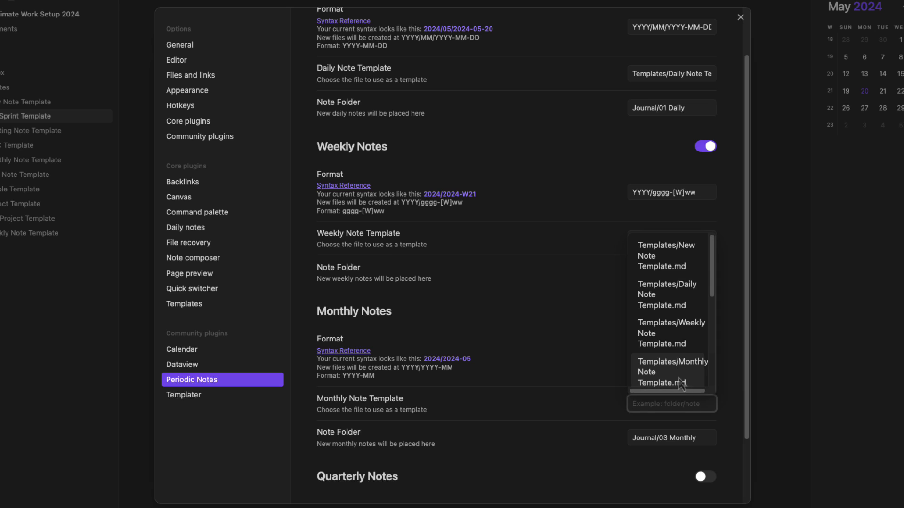
left_click(681, 381)
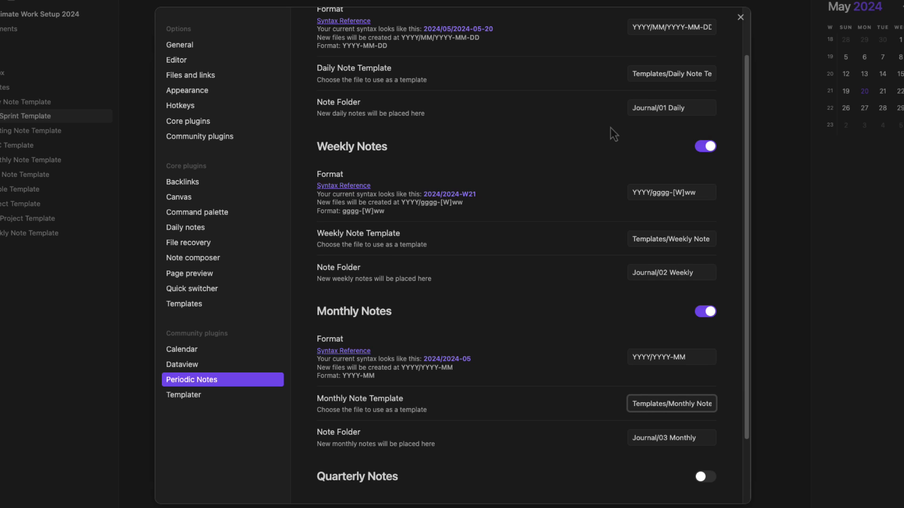
scroll(560, 247, "up", 2)
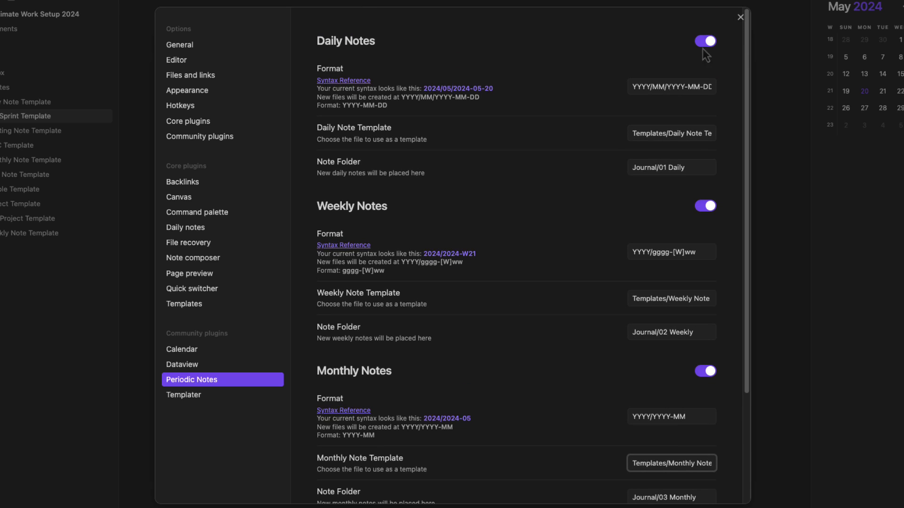
left_click(740, 18)
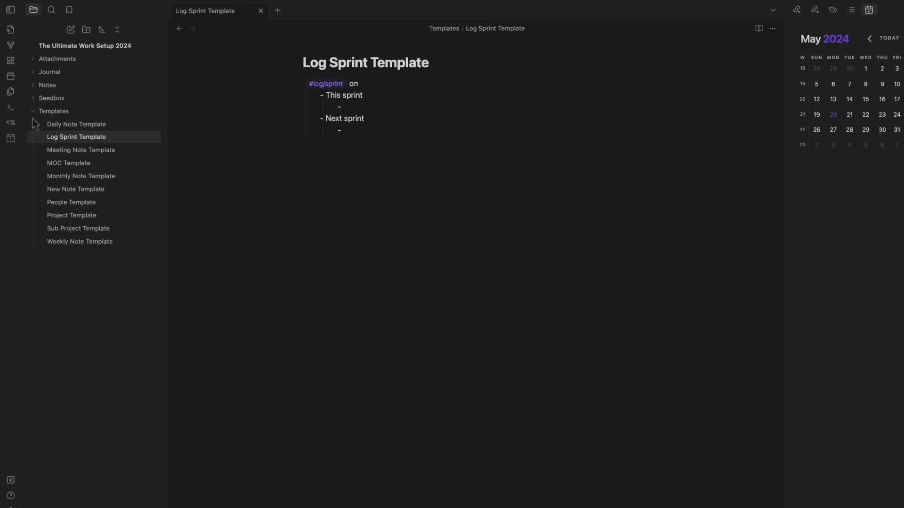
- Collapse the Templates folder and create a note named HOME in the Notes folder
left_click(34, 109)
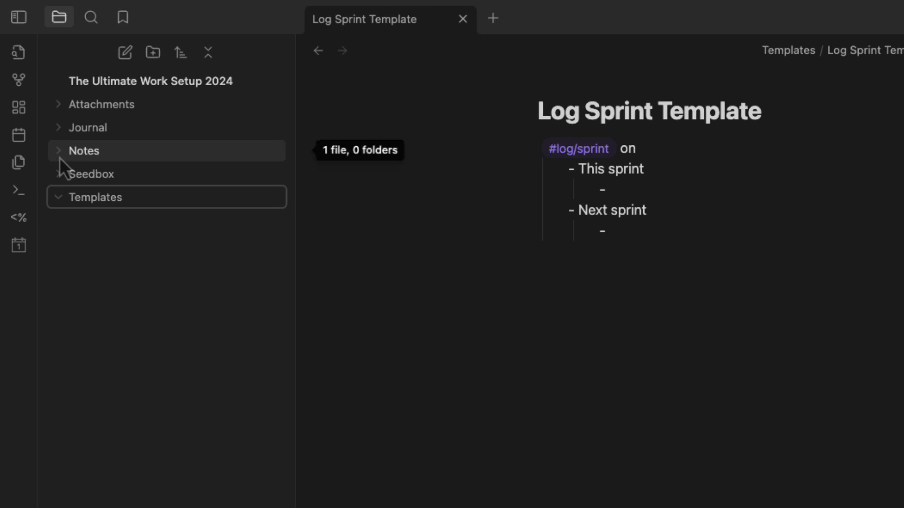
right_click(117, 158)
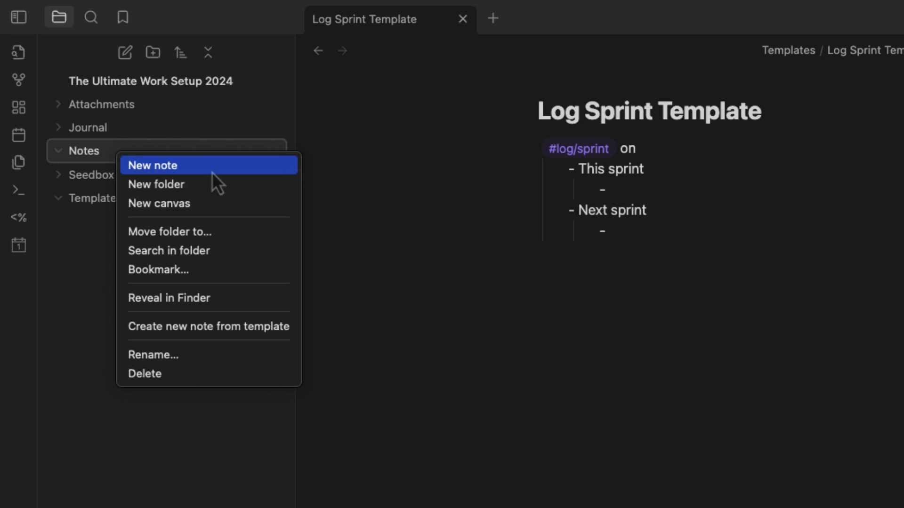
left_click(212, 173)
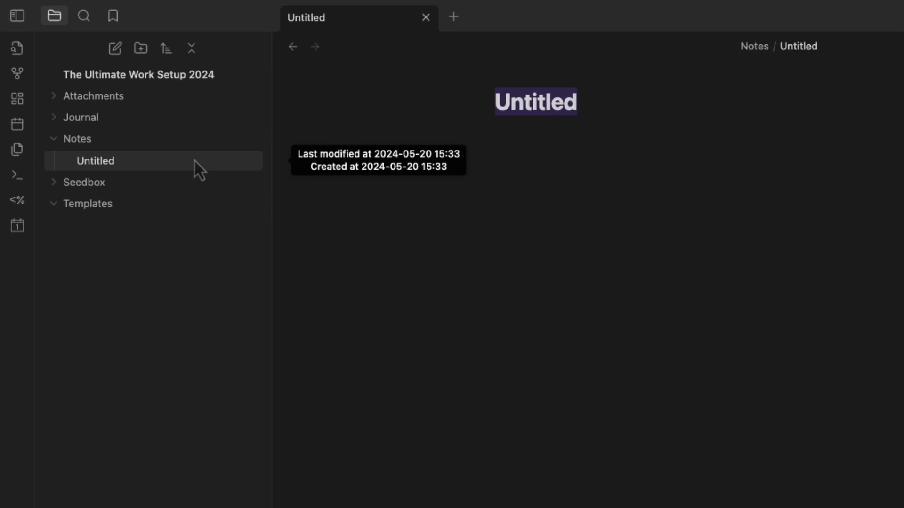
type("HOME")
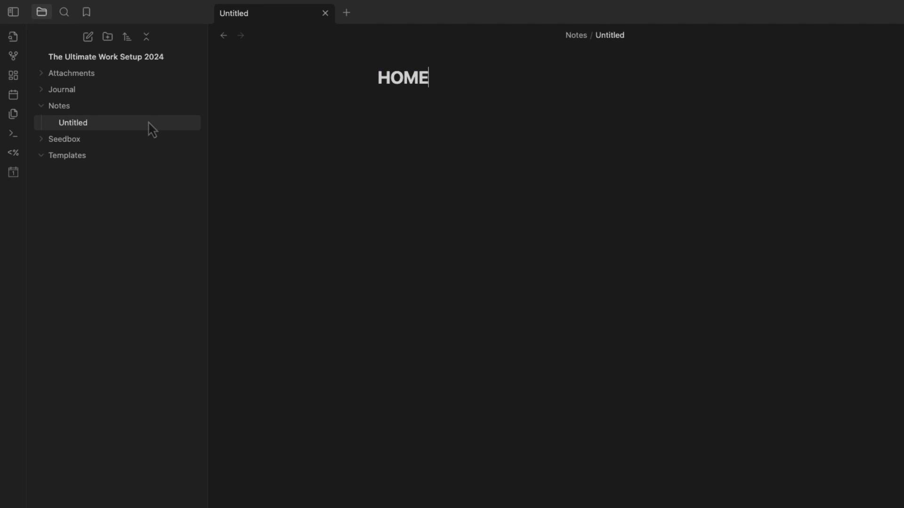
key("Return")
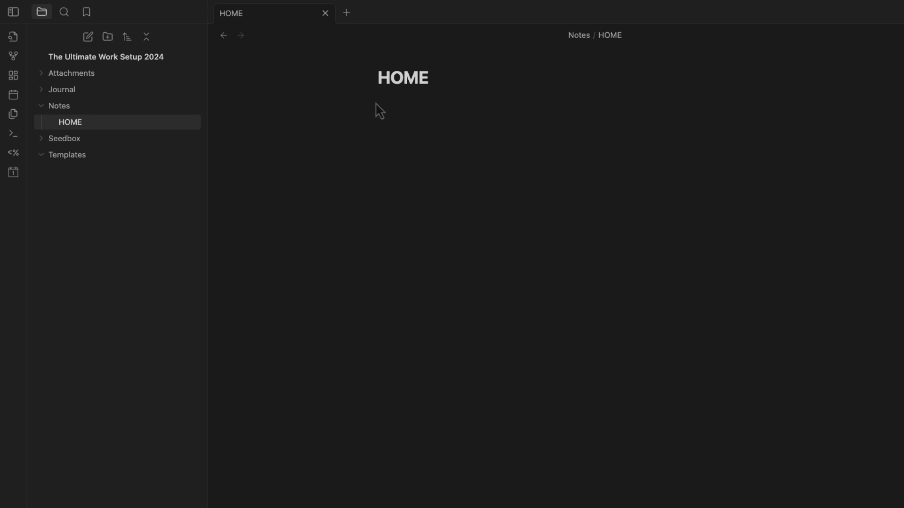
- Insert the MOC Template into the HOME note and check its properties in rendered view
left_click(388, 130)
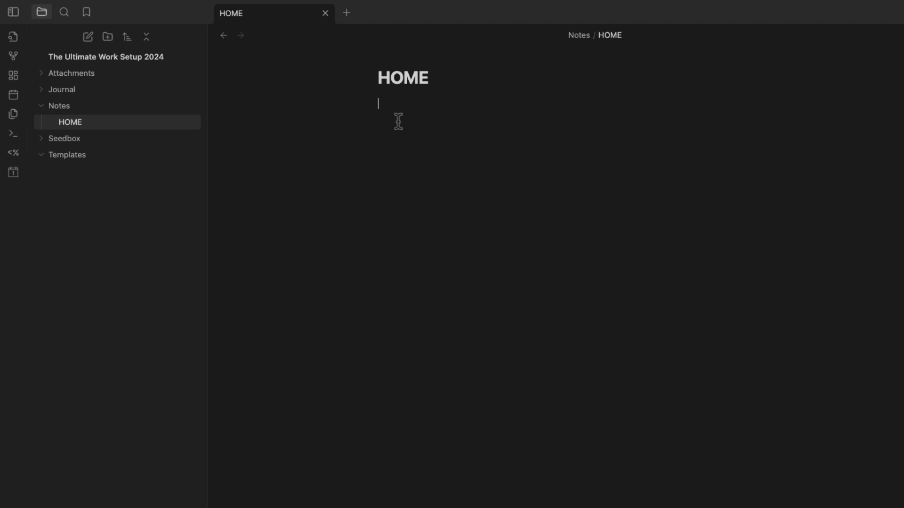
key("alt+e")
type("moc")
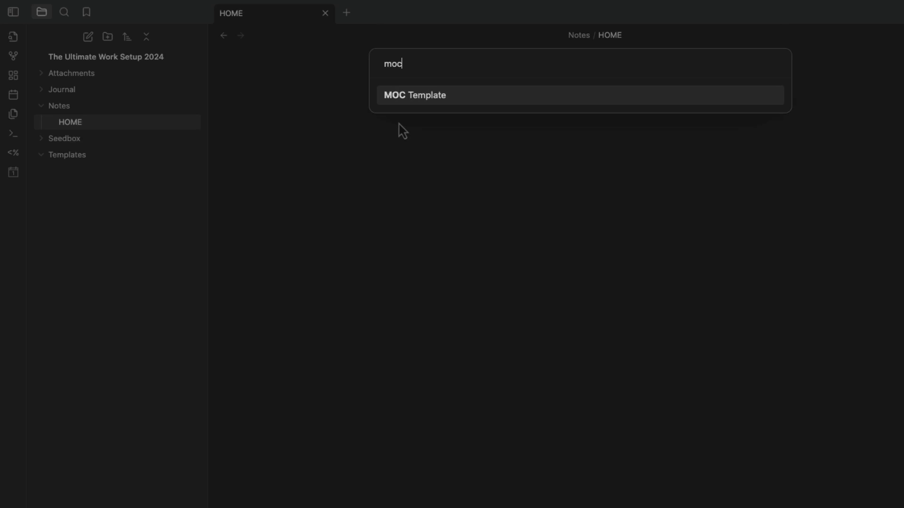
key("Return")
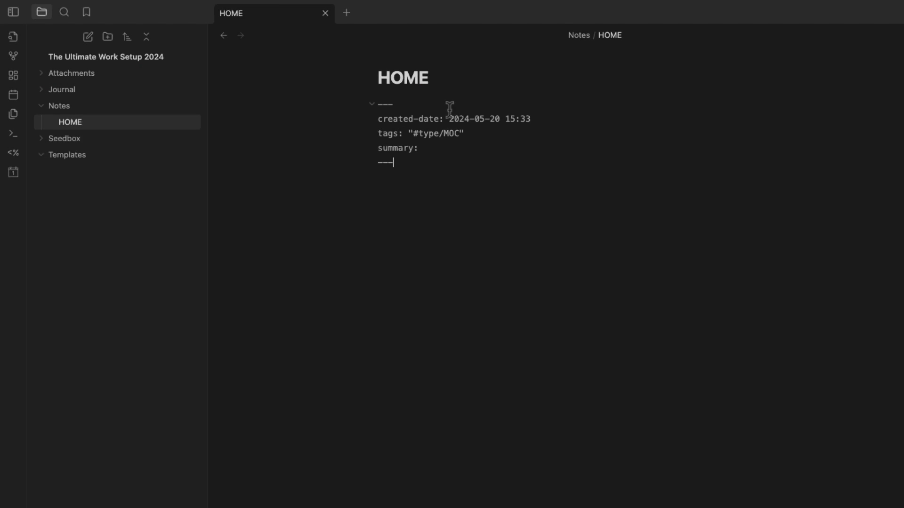
left_click_drag(449, 118, 505, 137)
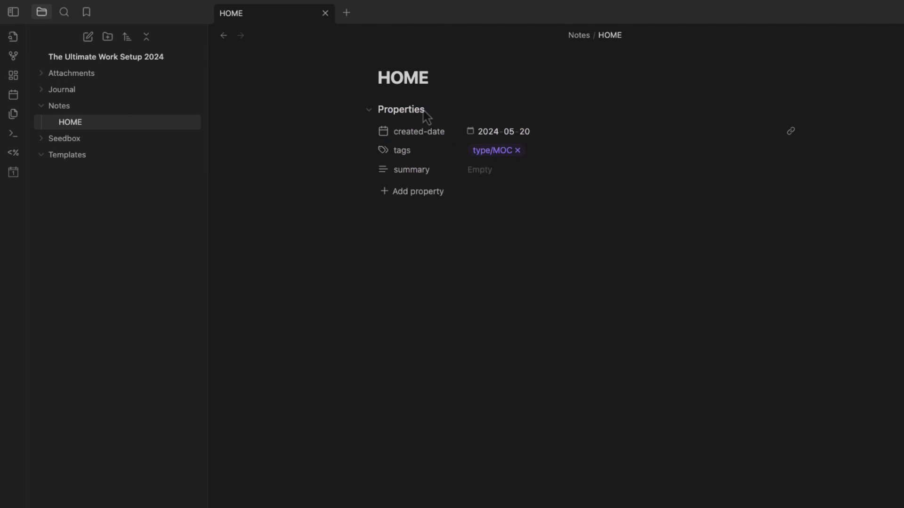
- Add a "MOC's" heading to HOME with links to Project, Task, Meeting, Sprint, Knowledge Base, People and Seedbox MOC, plus Last Modified
left_click(479, 195)
type("## ")
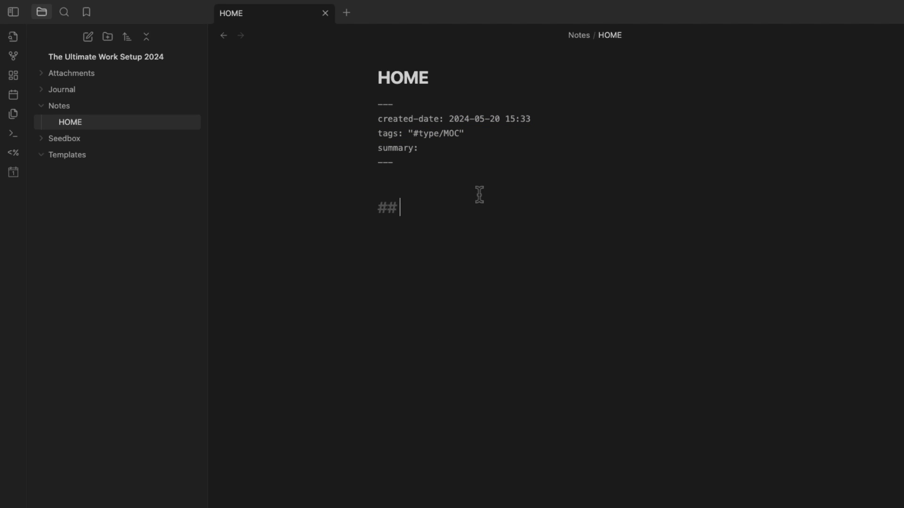
type("MOC's")
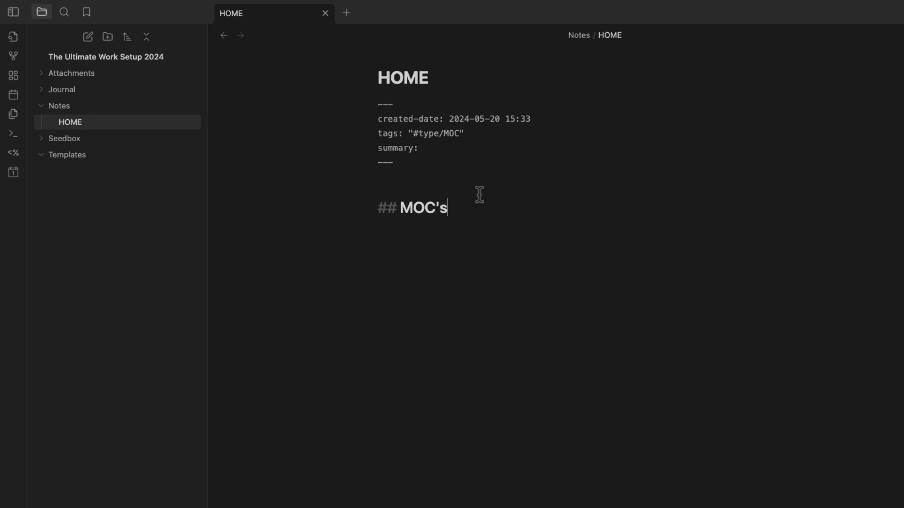
type("- [[Project MOC]] - [[Task MOC]] - [[Meeting MOC]] - [[Sprint MOC]] - [[Knowledge Base MOC]] - [[People MOC]] - [[Seedbox MOC]] - [[Last Modified]]")
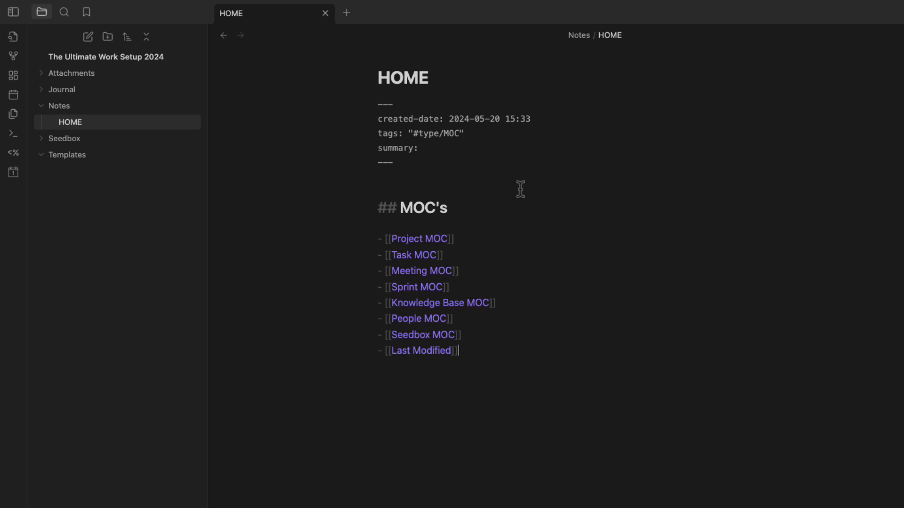
- Review the linked notes listed under the MOC's heading, from Project MOC through Last Modified
left_click_drag(453, 238, 384, 228)
left_click_drag(473, 259, 347, 277)
left_click_drag(448, 290, 380, 288)
left_click_drag(523, 302, 345, 310)
left_click_drag(469, 320, 373, 317)
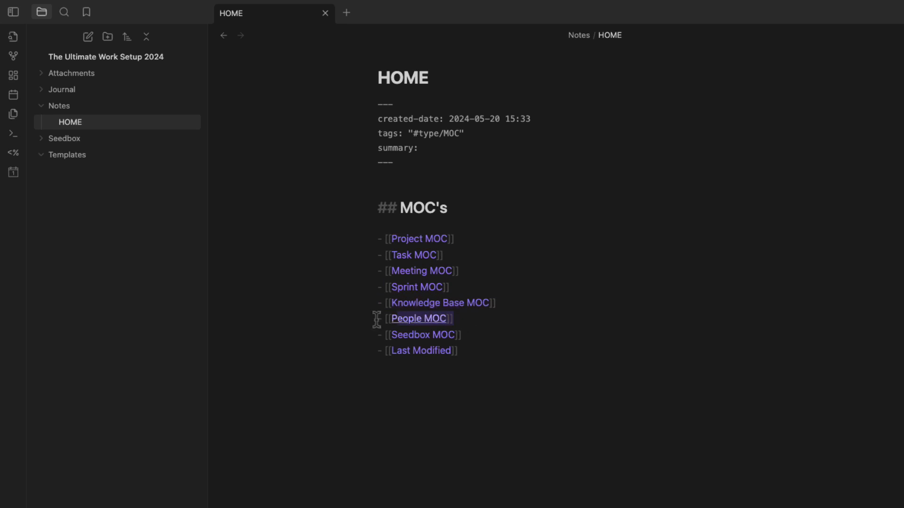
left_click_drag(495, 342, 369, 342)
left_click_drag(487, 357, 321, 361)
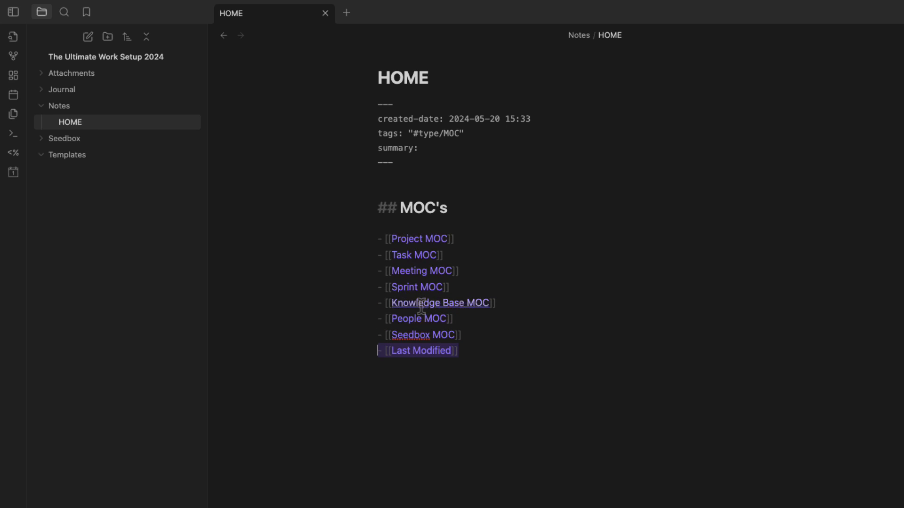
scroll(455, 226, "down", 1)
left_click(488, 215)
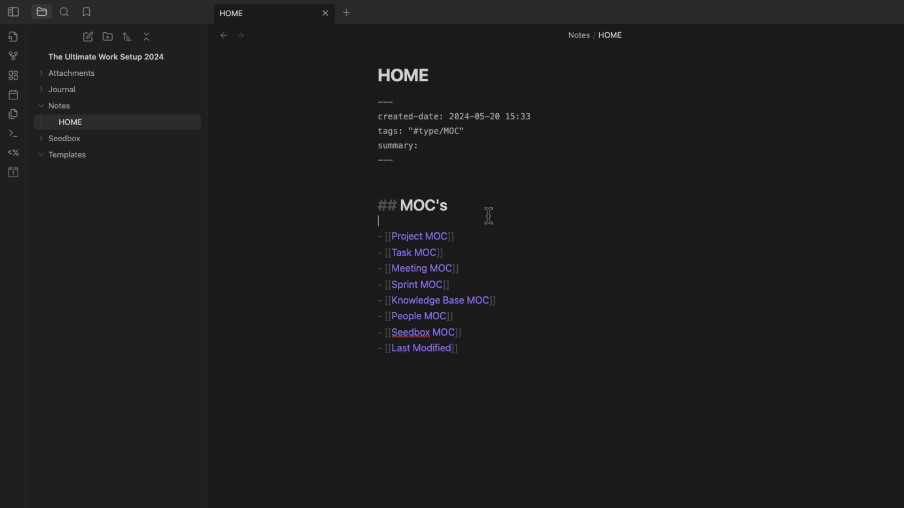
- Pin the HOME tab and create the Project MOC note from its link in the list
right_click(271, 9)
left_click(309, 79)
left_click(411, 236)
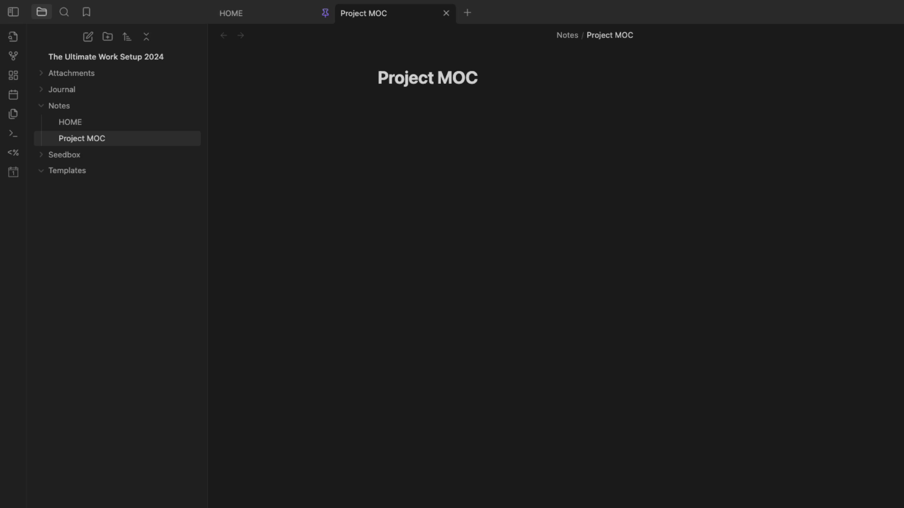
- Insert the MOC Template into the Project MOC note and check its properties in rendered view
key("alt+e")
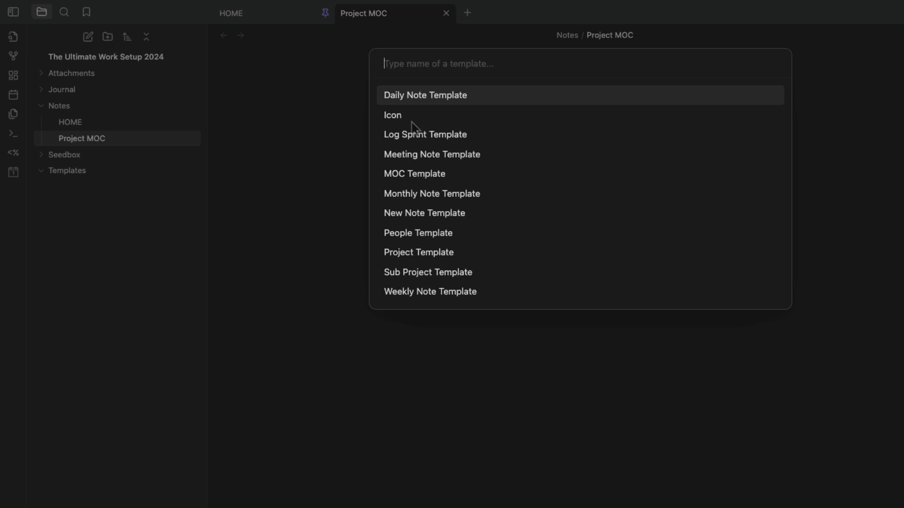
type("moc")
key("Return")
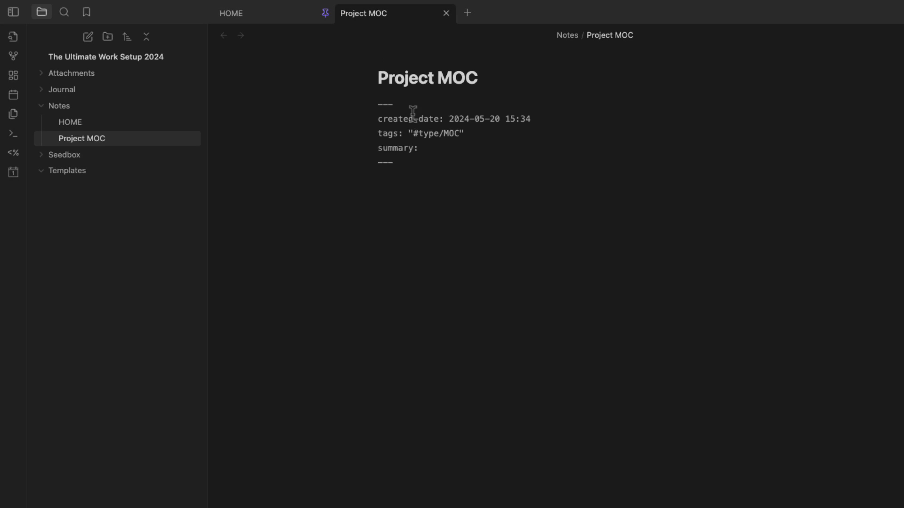
key("Return")
key("Return")
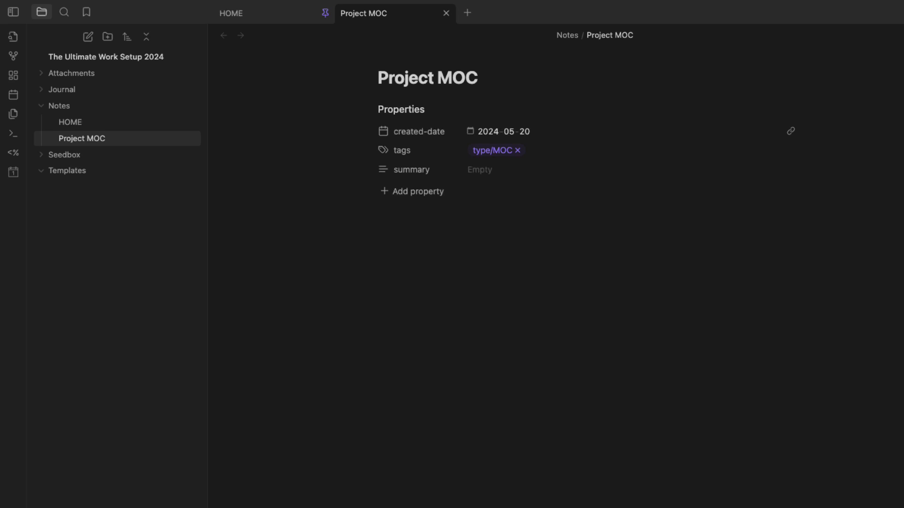
key("super+e")
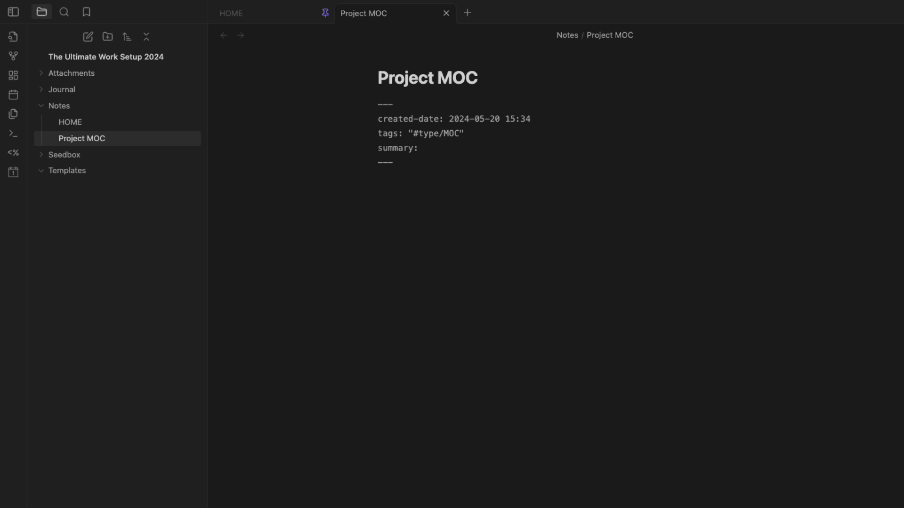
- Set the Project MOC summary to "All Projects!" and paste the Open Projects and Closed Projects Dataview tables below the properties
left_click(435, 152)
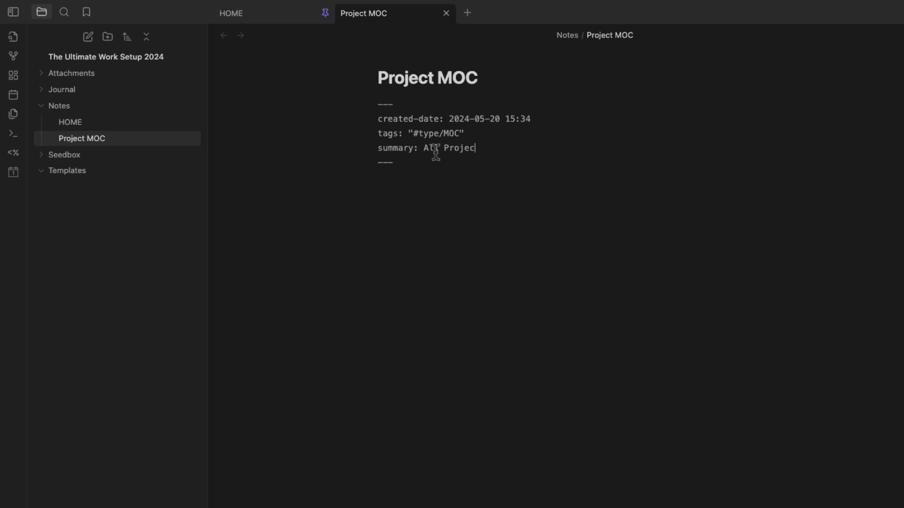
type("!")
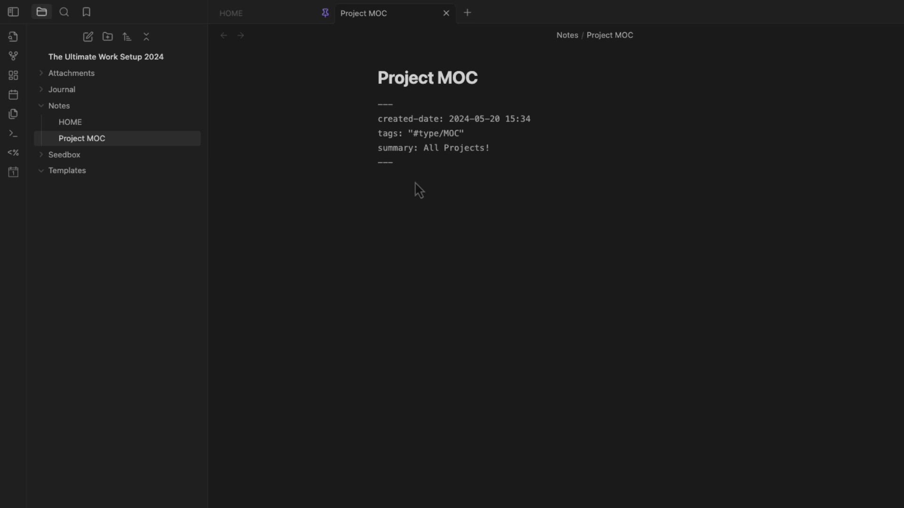
left_click(400, 191)
key("super+v")
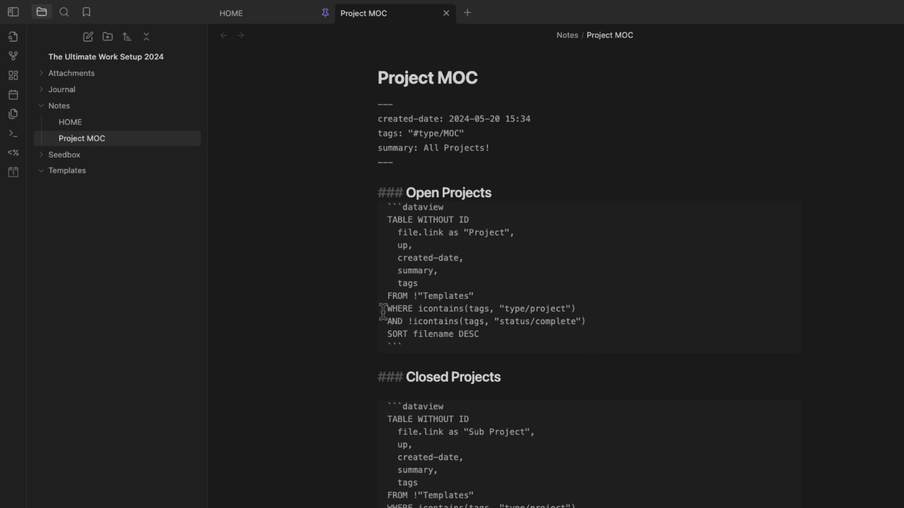
- Examine the type/project and status/complete filters in both Project MOC queries and check the rendered tables
left_click_drag(504, 308, 565, 308)
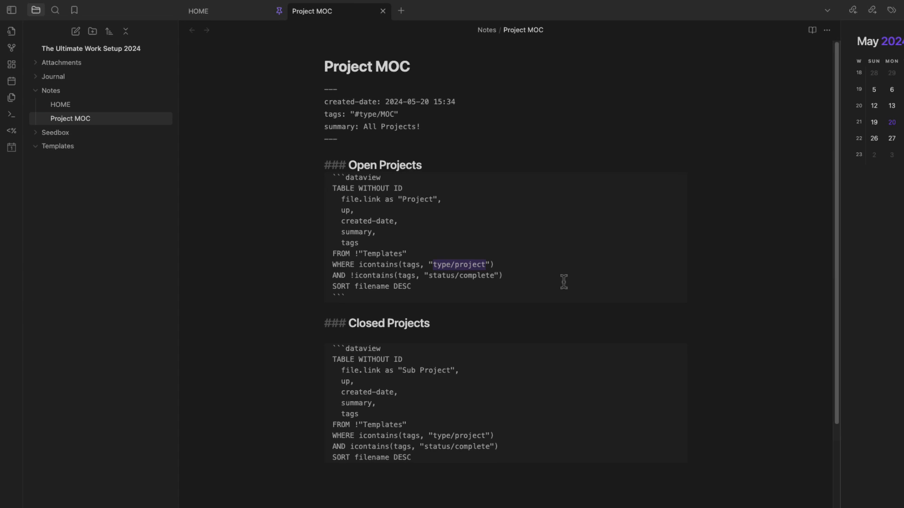
left_click(429, 279)
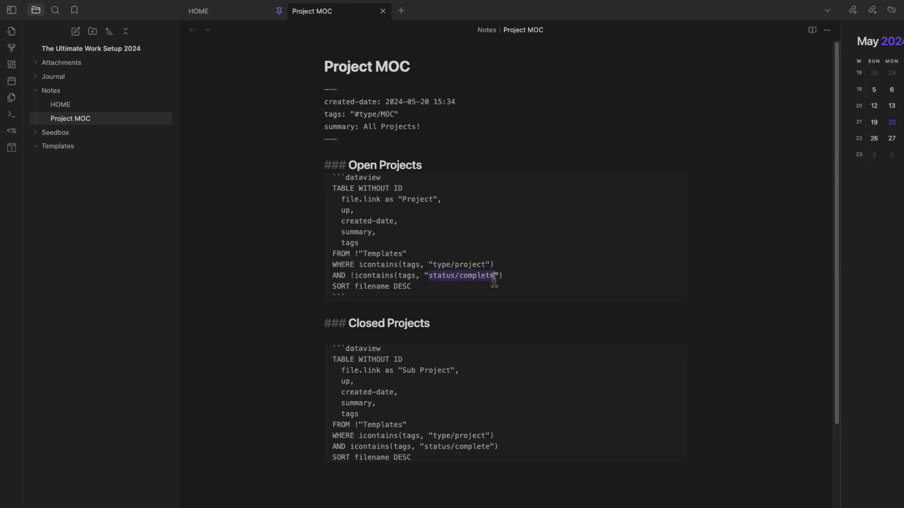
left_click_drag(366, 323, 395, 315)
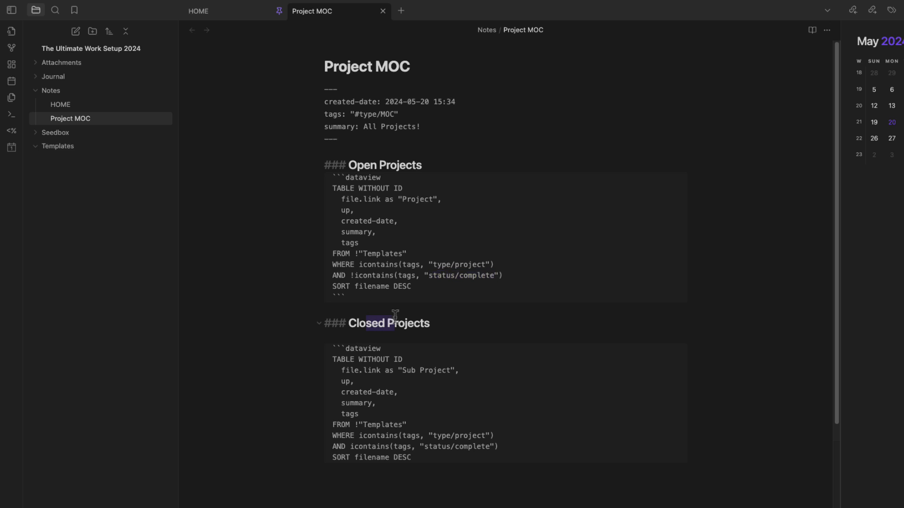
left_click_drag(354, 446, 498, 446)
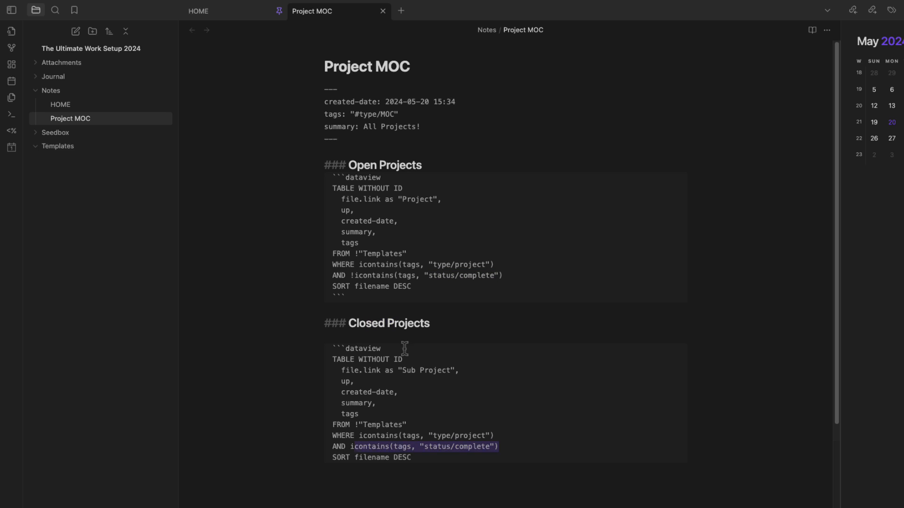
double_click(352, 275)
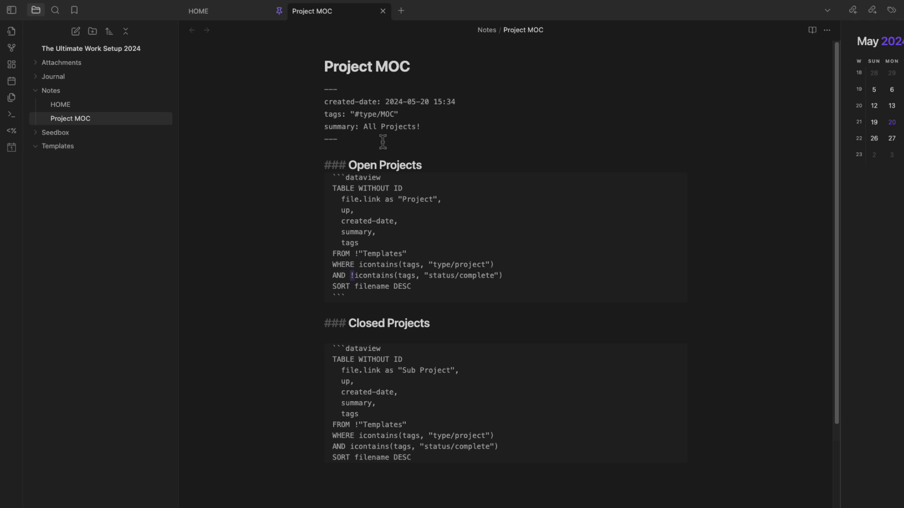
left_click(448, 153)
key("ctrl+e")
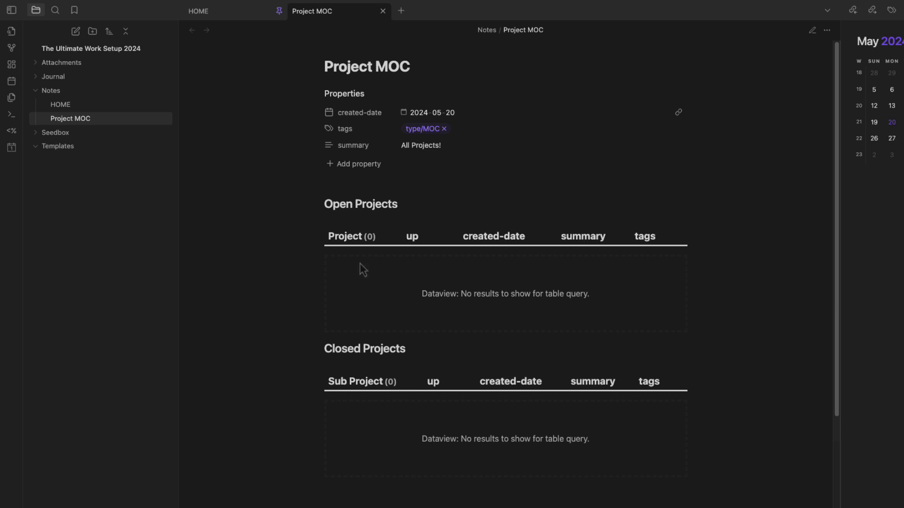
key("ctrl+e")
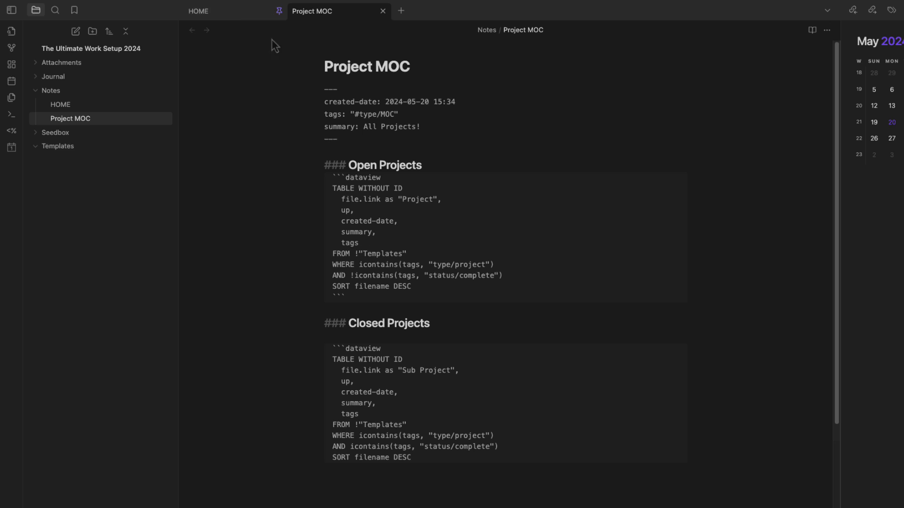
- Create the Task MOC note from its link in HOME and insert the MOC Template
left_click(247, 14)
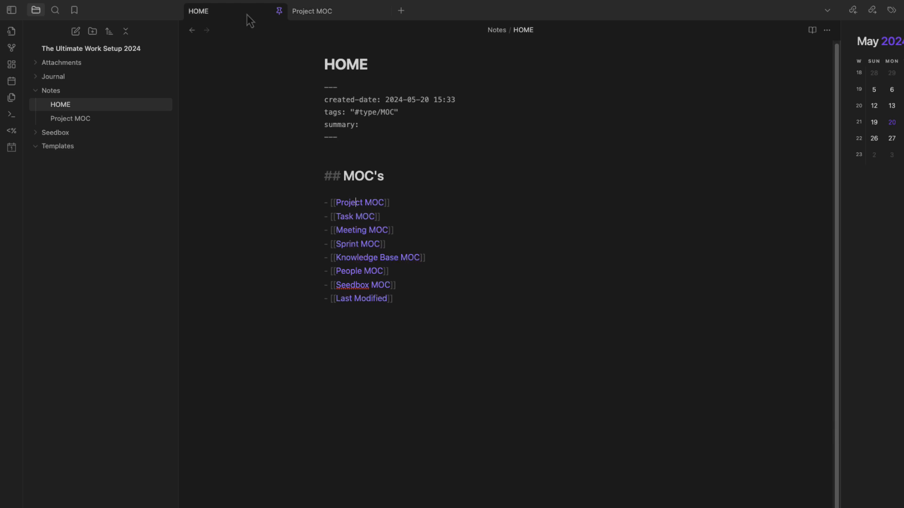
left_click(359, 216)
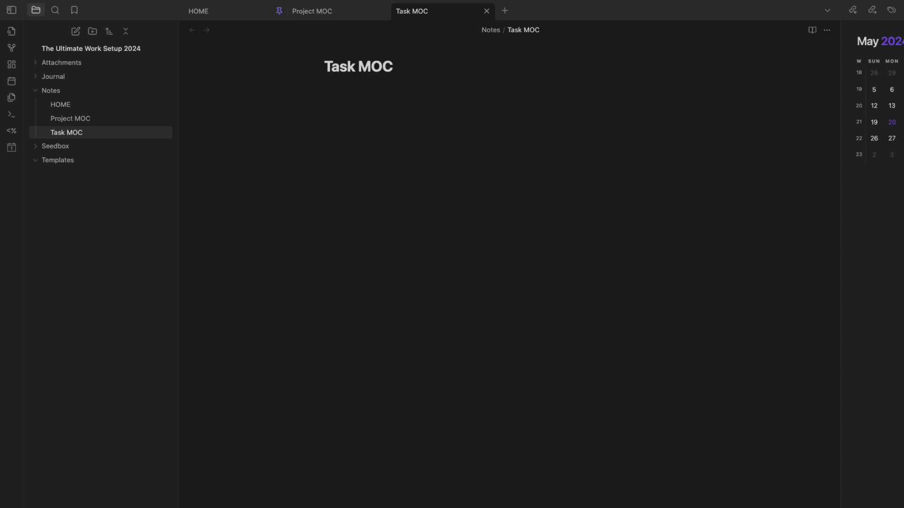
left_click(347, 103)
key("alt+e")
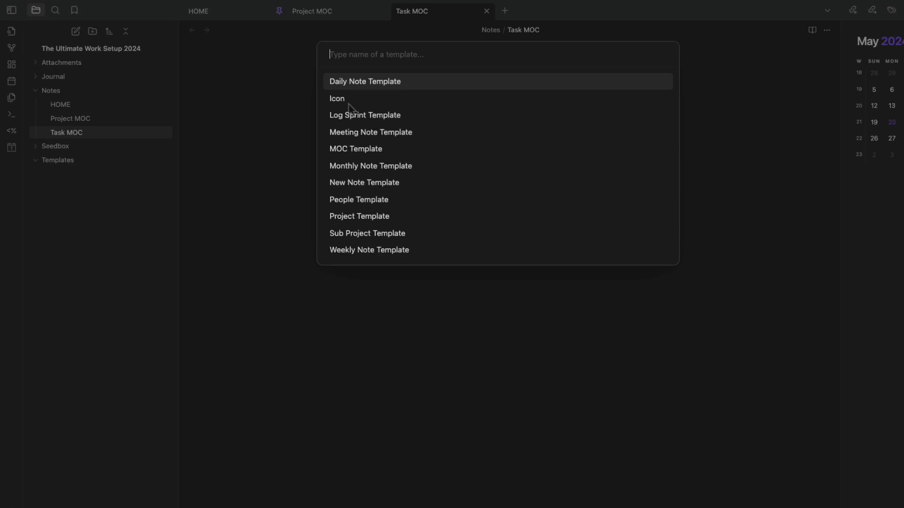
type("moc")
key("Return")
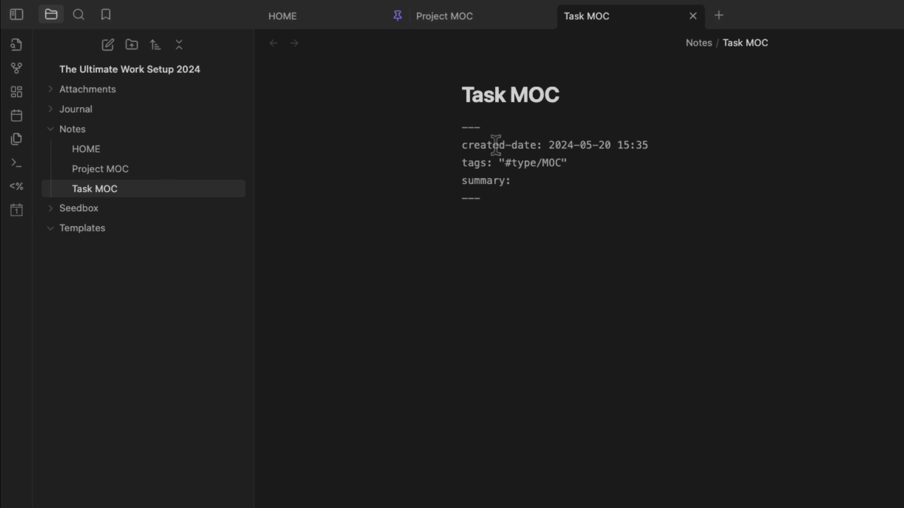
- Set the Task MOC summary to "All tasks!" and paste the Open and Closed Dataview task queries below the properties
left_click(543, 183)
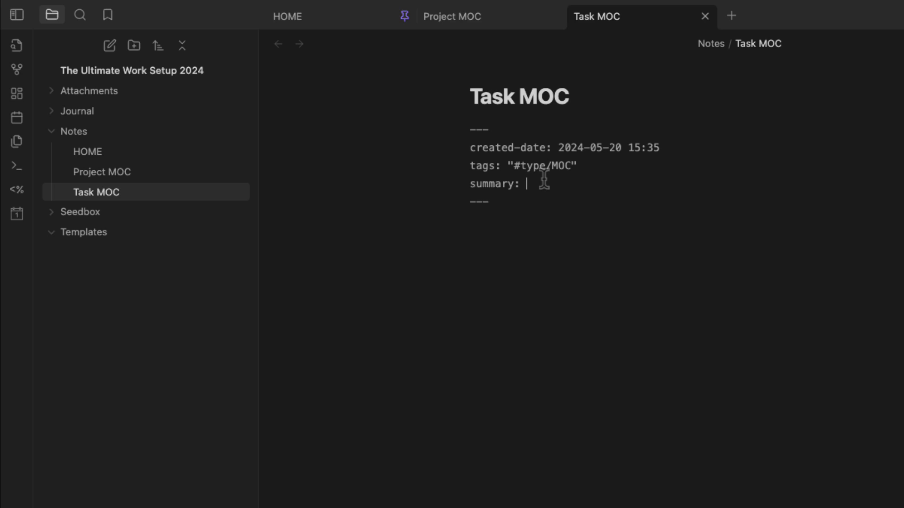
type("All tasks!")
left_click(572, 252)
key("super+Tab")
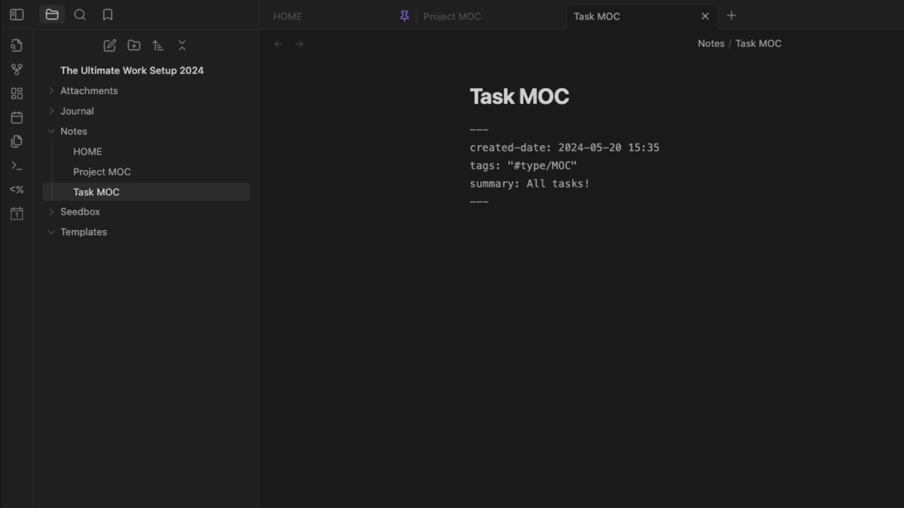
left_click(477, 236)
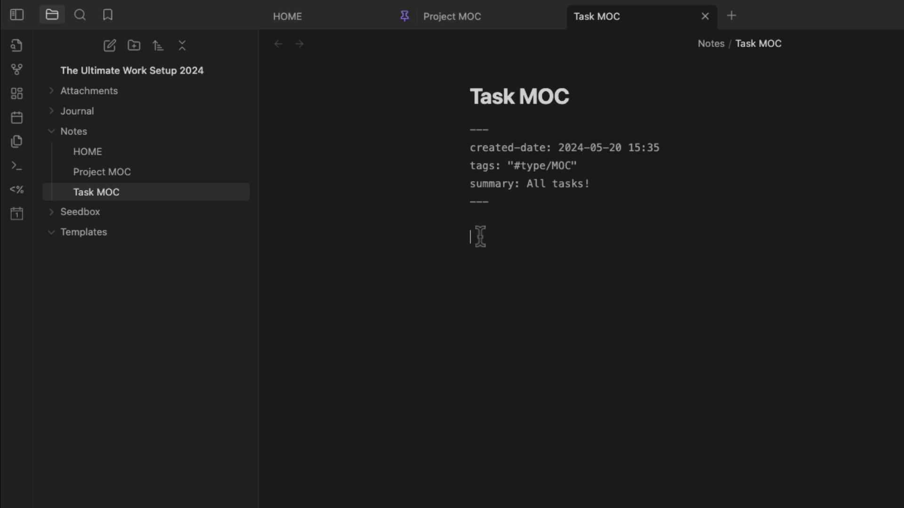
key("super+v")
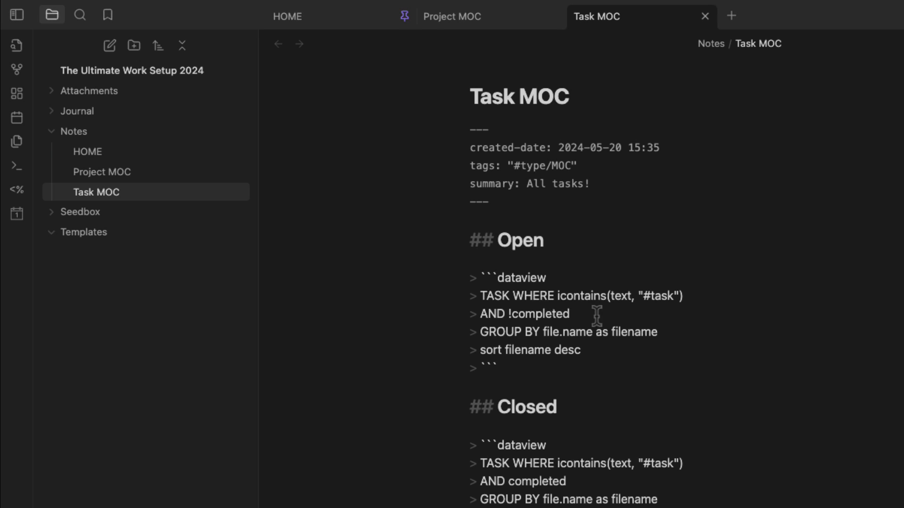
- Examine the #task filter and the completed conditions in the Open and Closed queries of Task MOC
double_click(489, 295)
left_click_drag(511, 278, 537, 277)
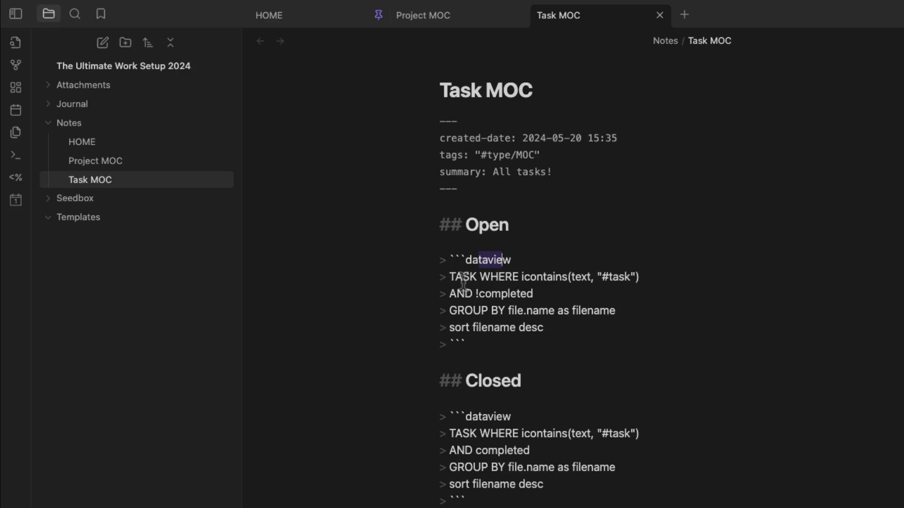
left_click_drag(455, 278, 477, 278)
left_click_drag(602, 276, 619, 277)
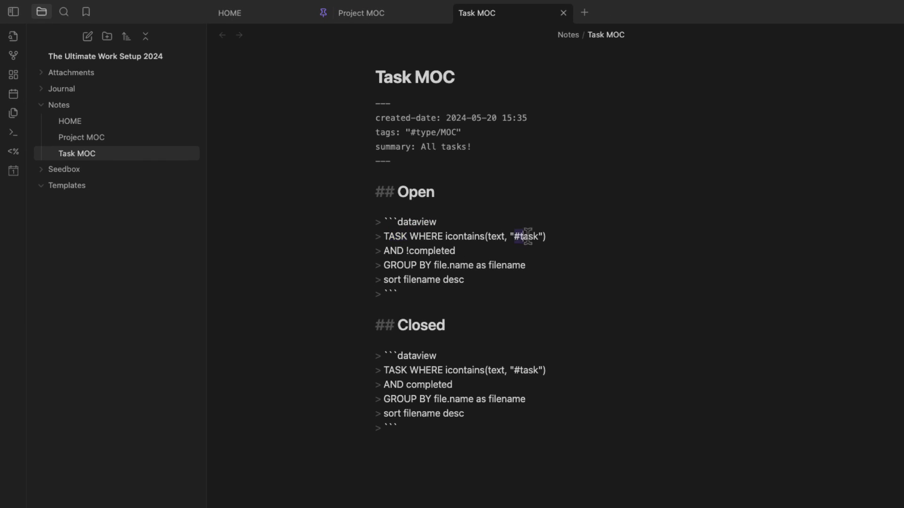
left_click_drag(527, 235, 533, 236)
scroll(475, 378, "down", 1)
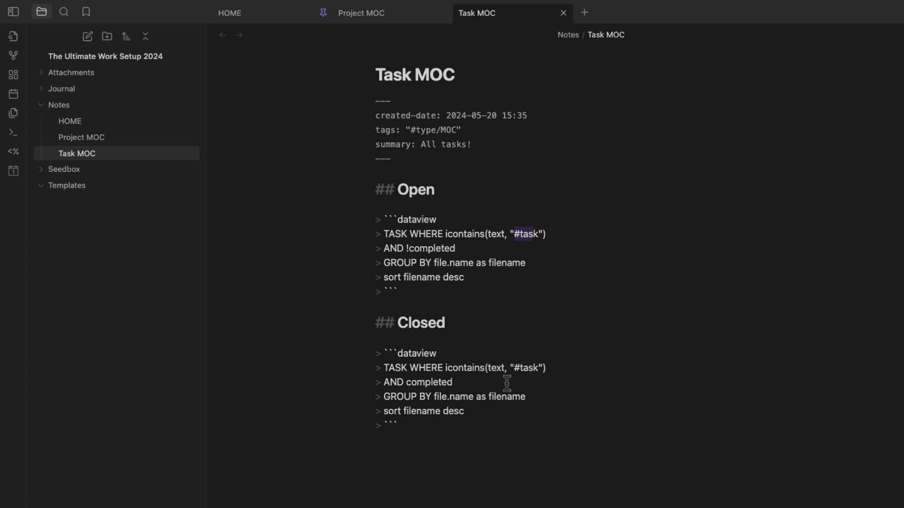
left_click_drag(412, 382, 441, 383)
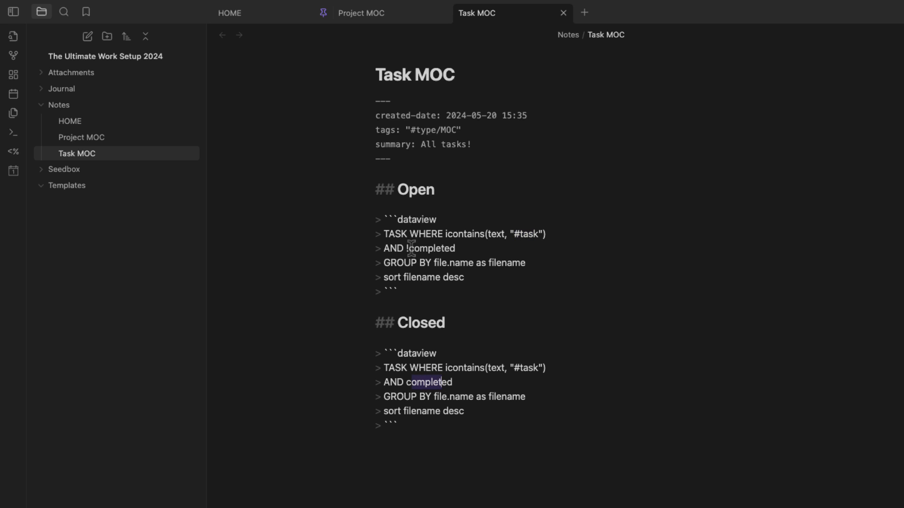
left_click_drag(405, 248, 490, 249)
left_click(579, 178)
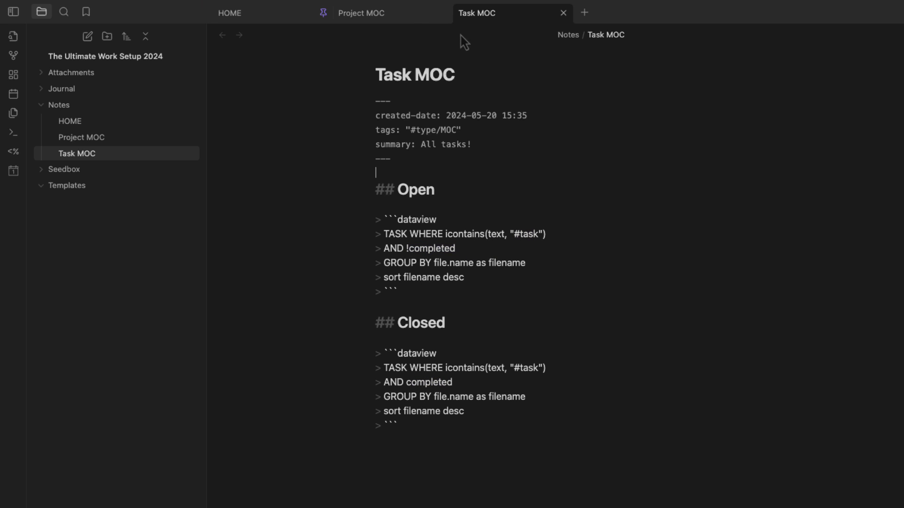
- Create the Meeting MOC note from its link in HOME and insert the MOC Template
left_click_drag(283, 15, 280, 9)
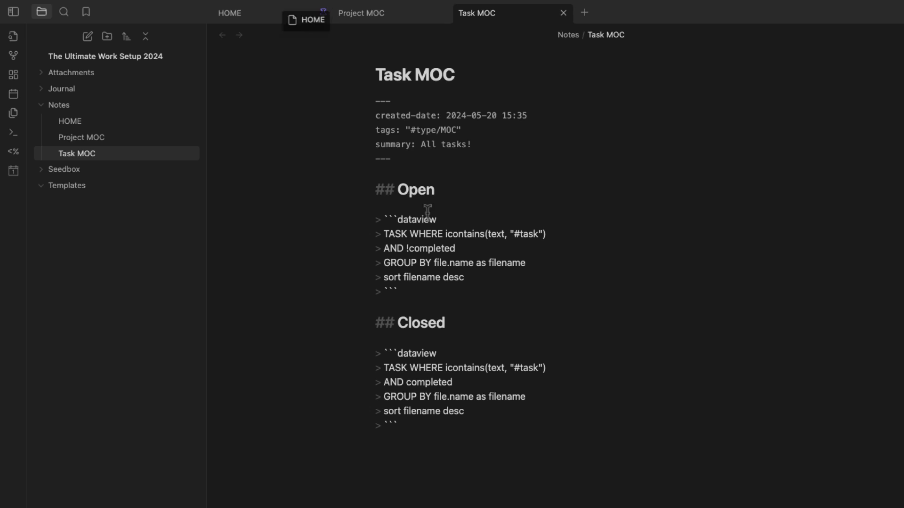
left_click(272, 15)
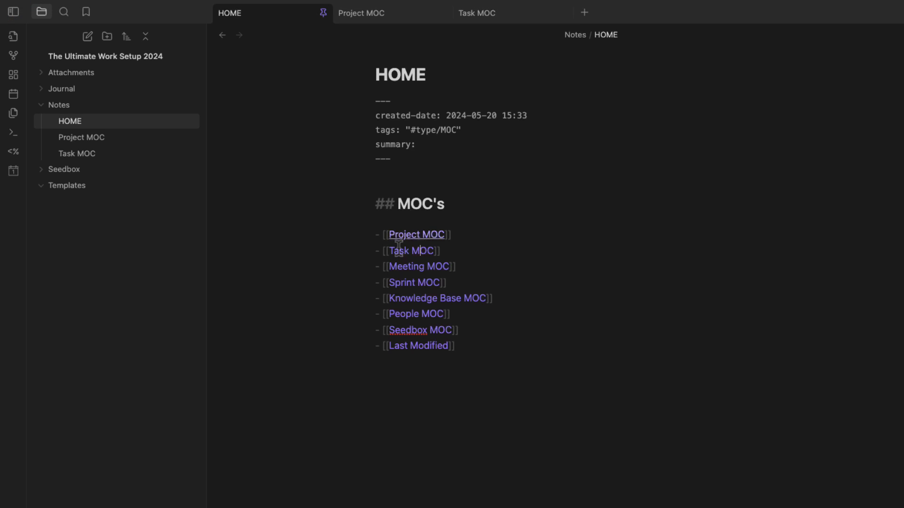
left_click(425, 268)
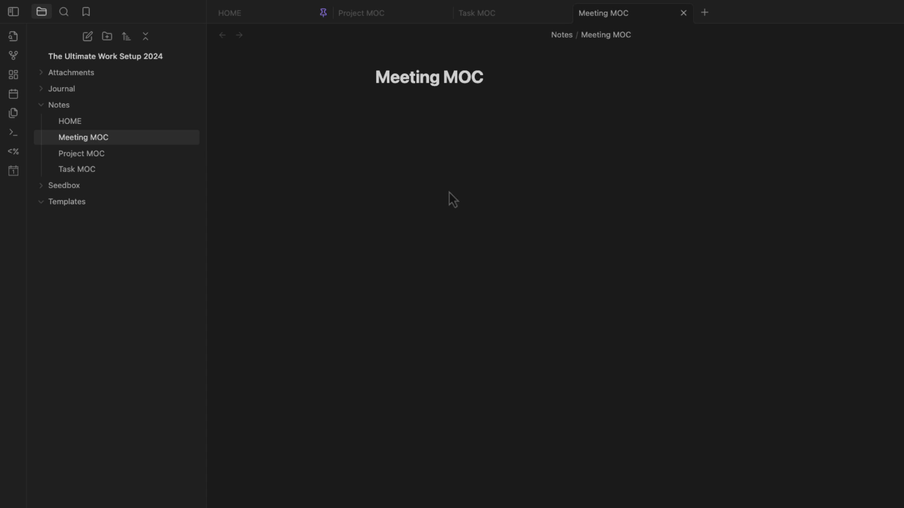
left_click(454, 155)
key("alt+e")
type("mo")
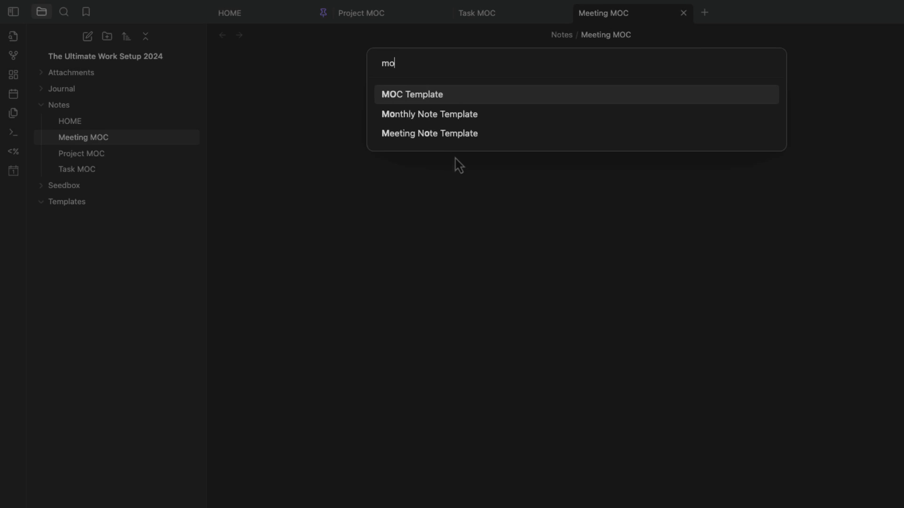
key("Return")
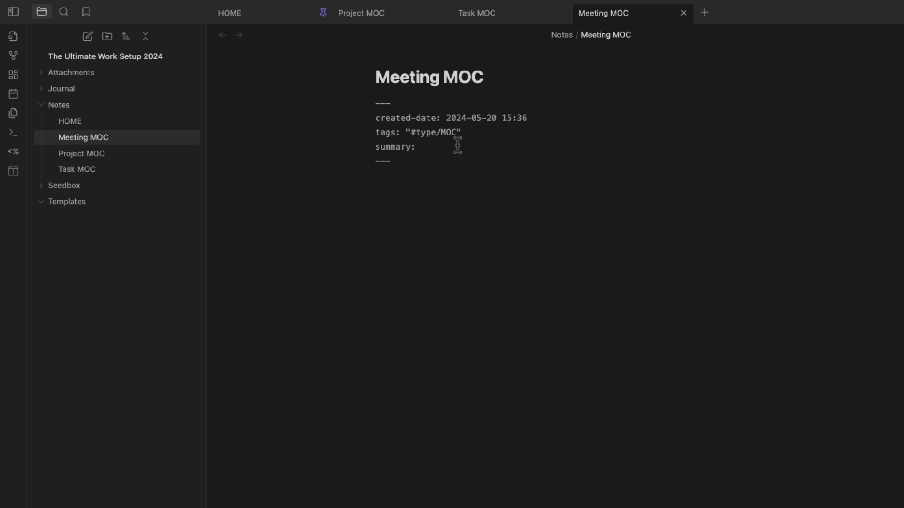
- Set the Meeting MOC summary to "All Meetings!" and add a Dataview table of #type/meeting notes with Meeting, up, summary and tags, excluding Templates
type("All Meetings!")
left_click(484, 211)
key("Return")
key("super+Tab")
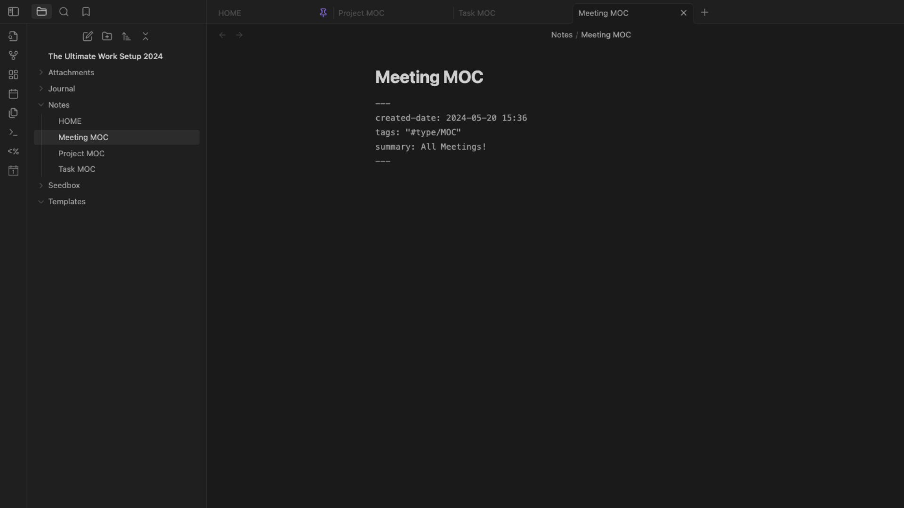
left_click(409, 194)
type("```dataview TABLE WITHOUT ID file.link AS \"Meeting\", up, summary, tags FROM !\"Templates\" WHERE icontains(tags, \"#type/meeting\") ```")
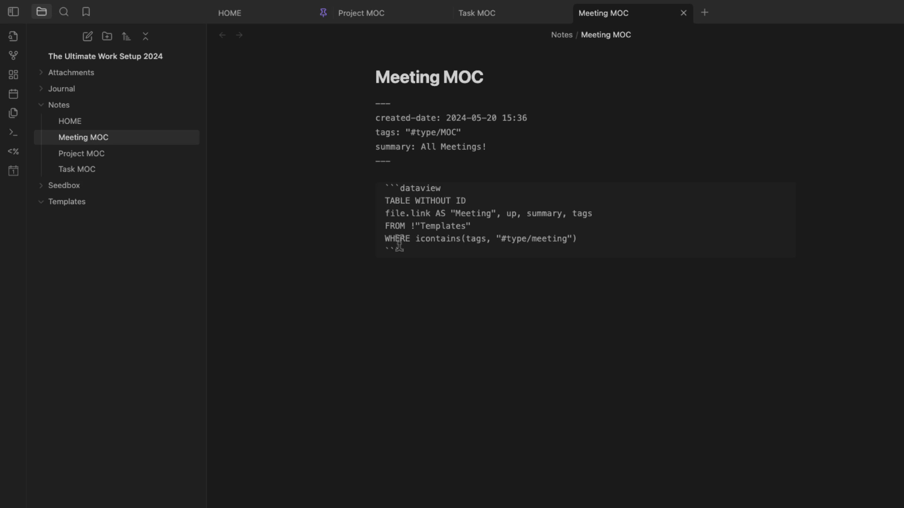
left_click_drag(502, 239, 585, 241)
left_click(496, 330)
- Create the Sprint MOC note from its link in HOME and insert the MOC Template
left_click(228, 15)
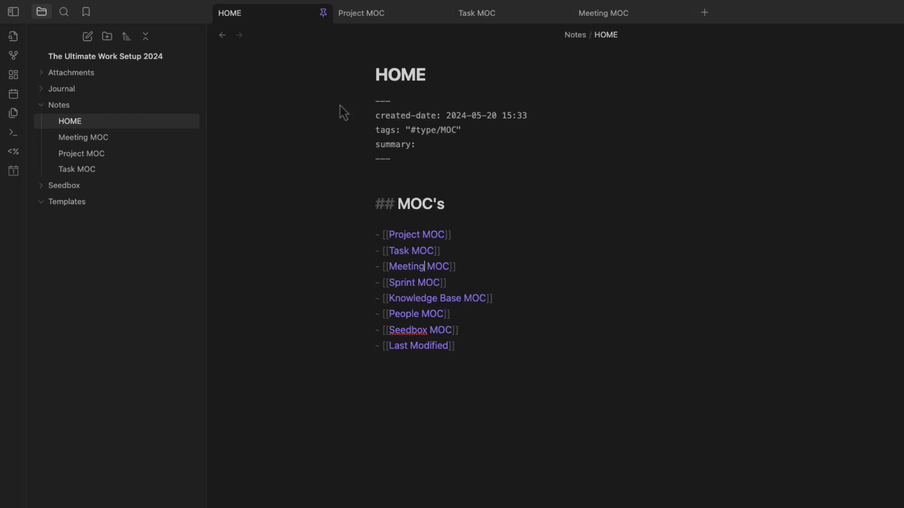
left_click(428, 283)
left_click(379, 440)
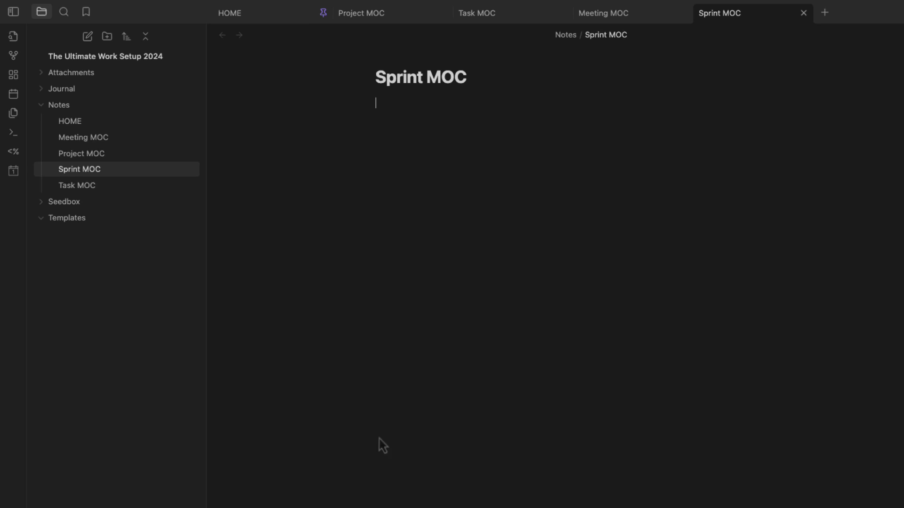
key("alt+e")
type("moc")
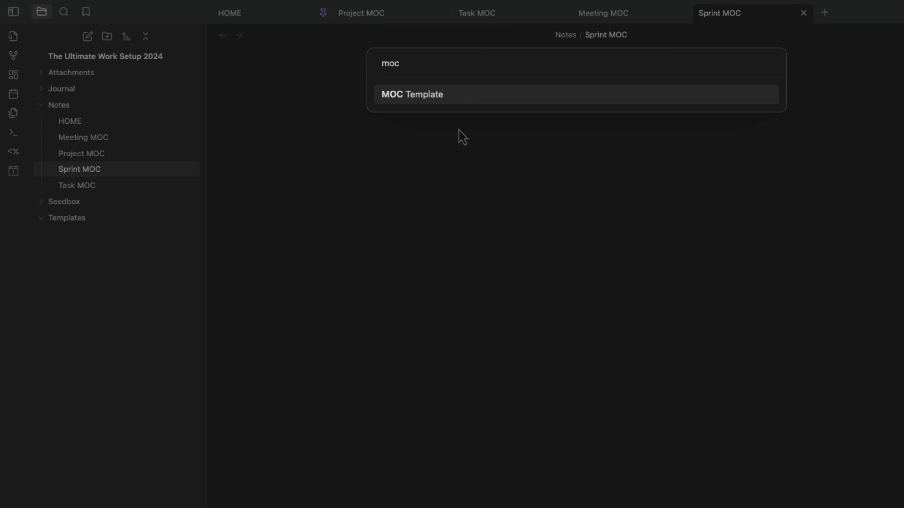
key("Return")
left_click(439, 144)
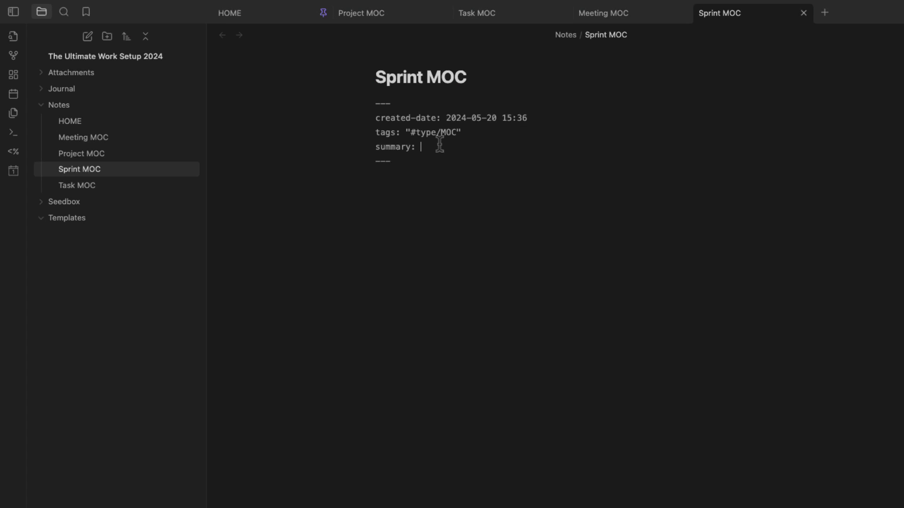
- Set the Sprint MOC summary to "All Sprints!" and add a Dataview task query for #log/sprint outside Templates, grouped by file link and sorted descending
type("All Sprint")
key("Return")
key("Return")
left_click(382, 189)
type("```dataview TASK FROM !\"Templates\" WHERE icontains(tags, \"#log/sprint\") GROUP BY file.link as filename SORT filename DESC ```")
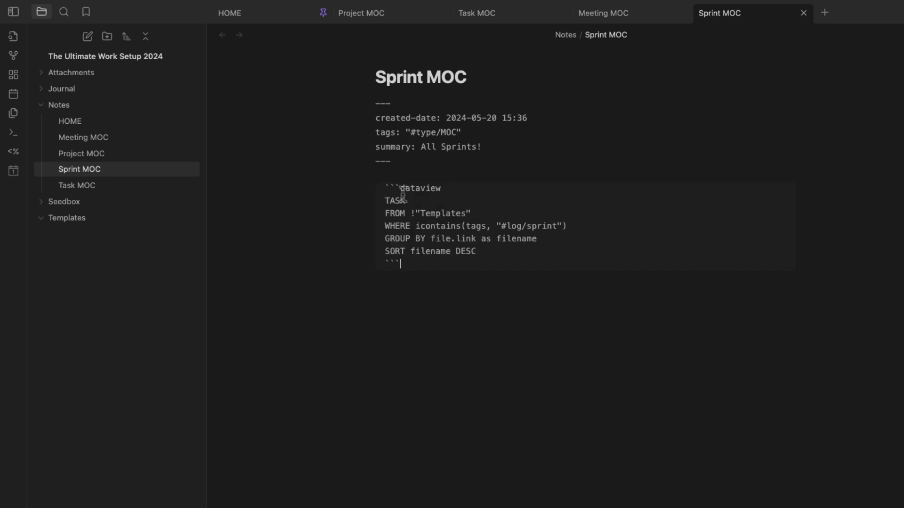
left_click_drag(390, 201, 555, 227)
left_click(505, 226)
left_click(510, 272)
- Create the Knowledge Base MOC note from its link in HOME and insert the MOC Template
left_click(251, 15)
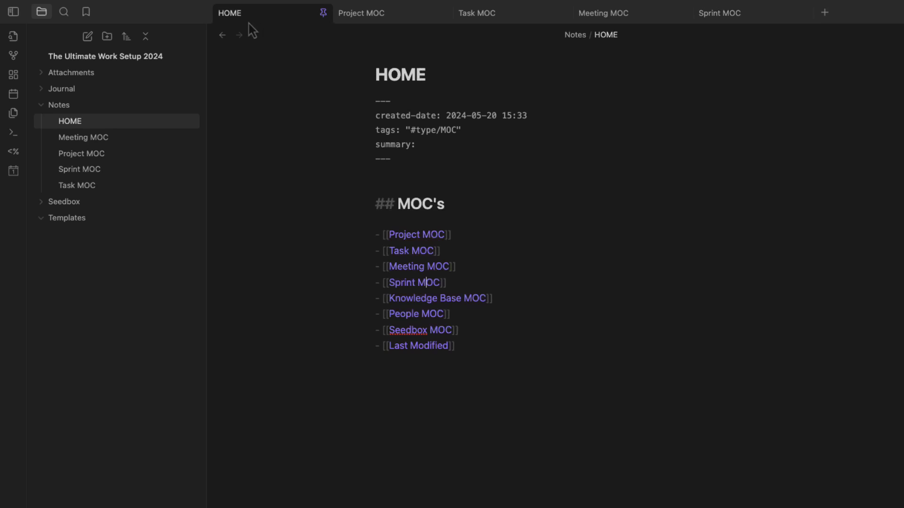
left_click(432, 298)
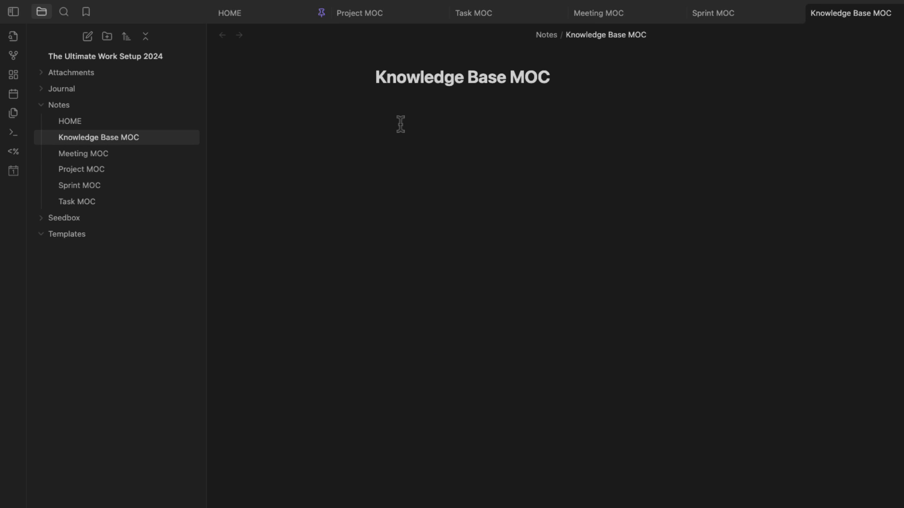
key("alt+e")
type("moc")
key("Return")
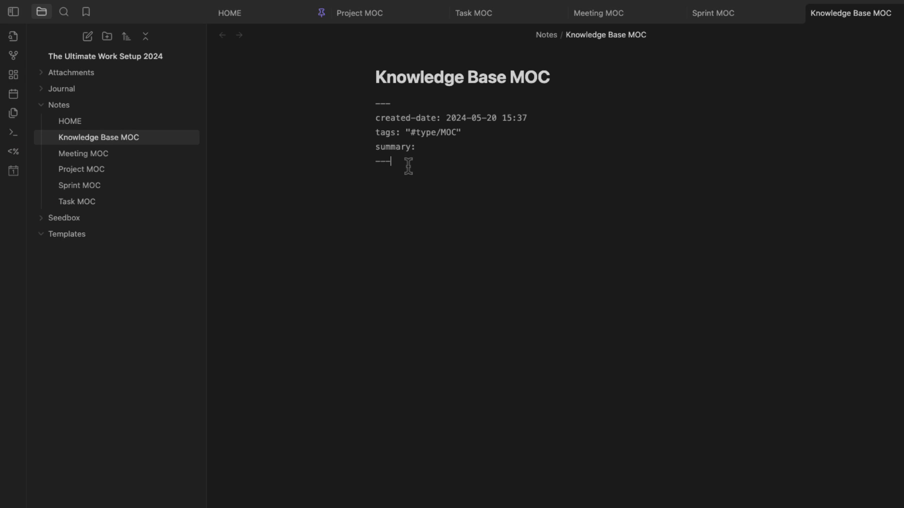
- Set the Knowledge Base MOC summary to "All notes that is not MOC's, people, or projects."
left_click(426, 147)
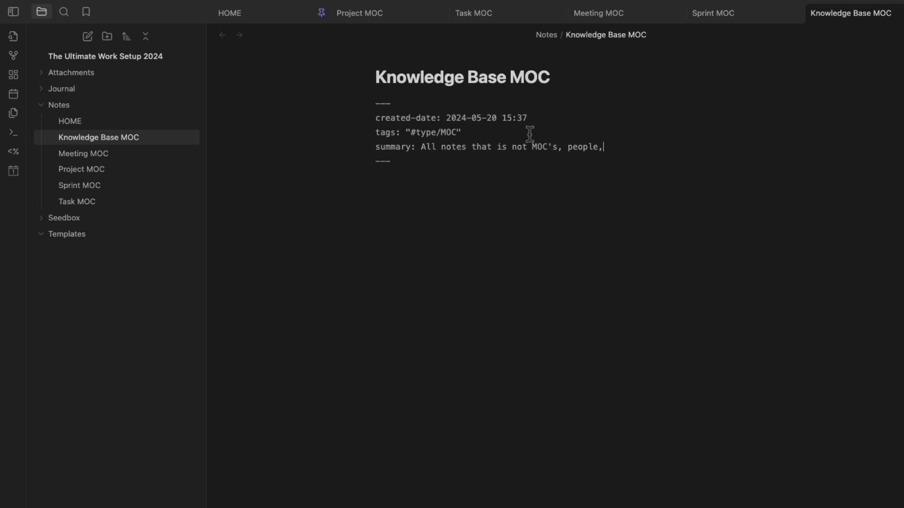
type("rojects.")
left_click(497, 170)
- Add a Dataview table of name, summary and tags from Notes, excluding person, meeting, project, sub-project and MOC types, and preview it
key("super+Tab")
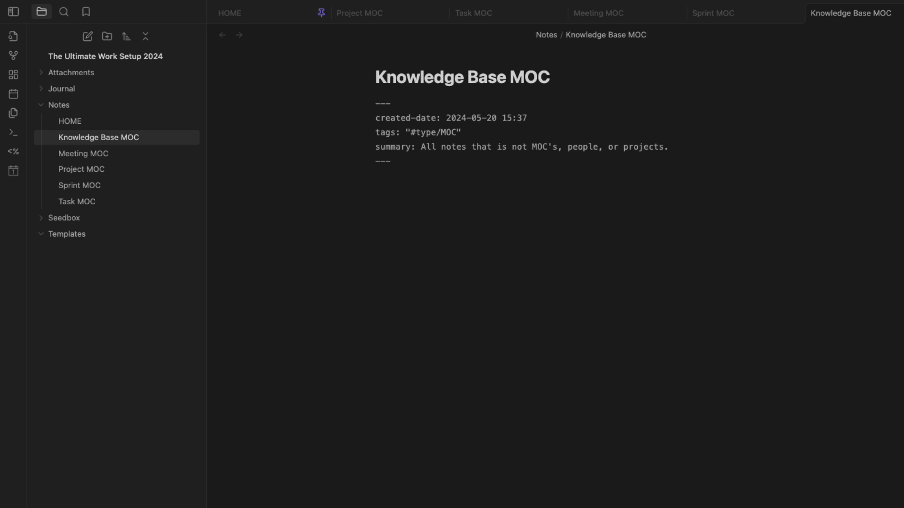
left_click(416, 202)
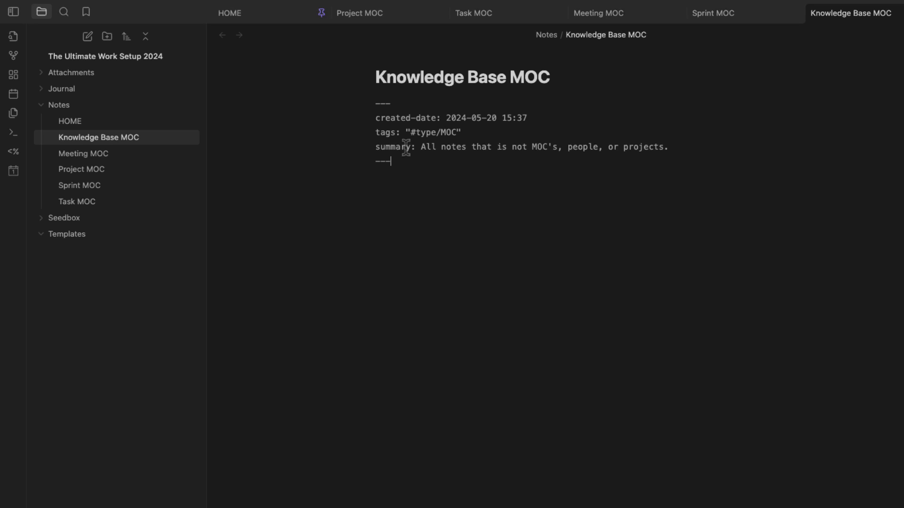
type("```dataview TABLE WITHOUT ID file.link AS \"Name\", summary, tags FROM \"Notes\" WHERE !icontains(tags, \"#type/person\") AND !icontains(tags, \"#type/meeting\") AND !icontains(tags, \"#type/project\") AND !icontains(tags, \"#type/sub-project\") AND !icontains(tags, \"#type/MOC\") ```")
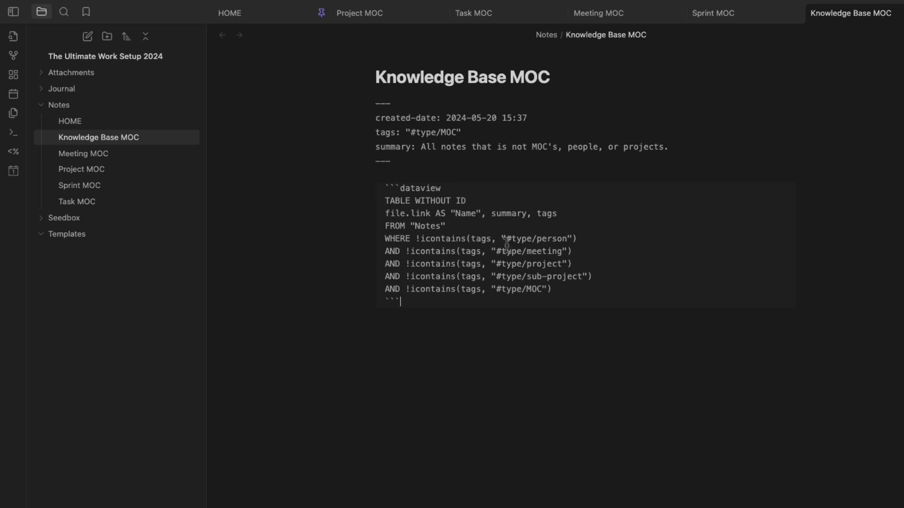
key("super+e")
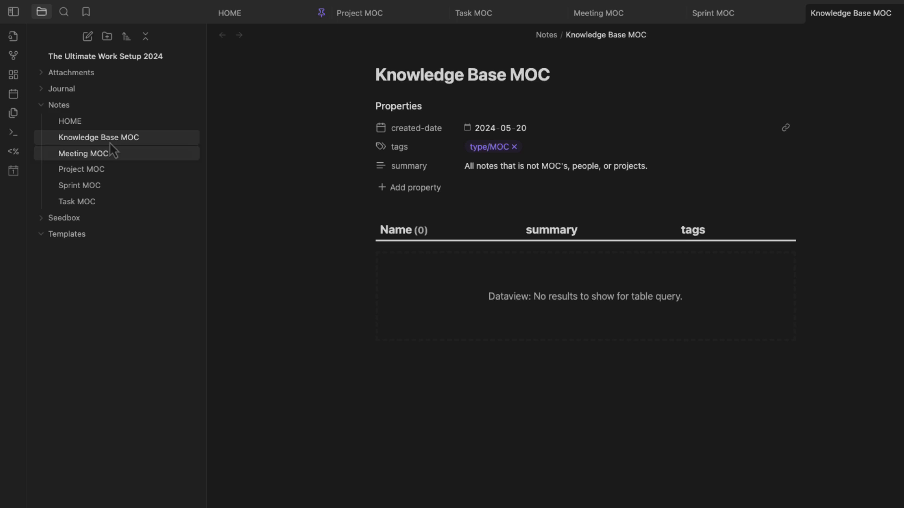
- Create a note "test" in Notes from the New Note Template, with summary "hoi. Ik leer Nederlands", and return to Knowledge Base MOC
right_click(83, 105)
left_click(105, 113)
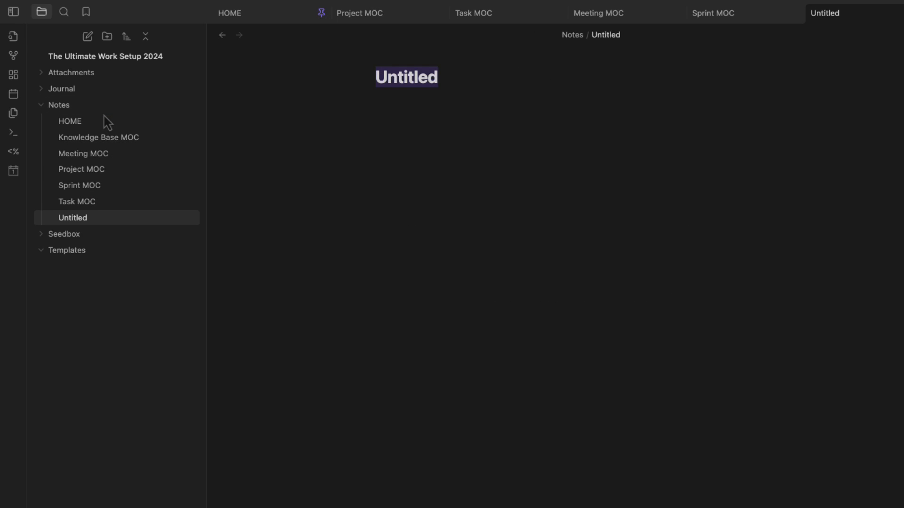
type("test")
key("Return")
key("alt+e")
type("nt")
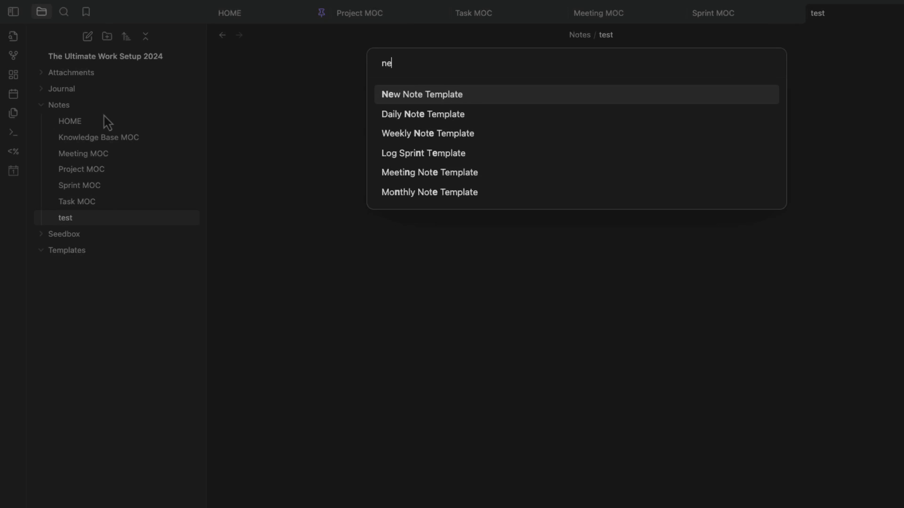
key("Return")
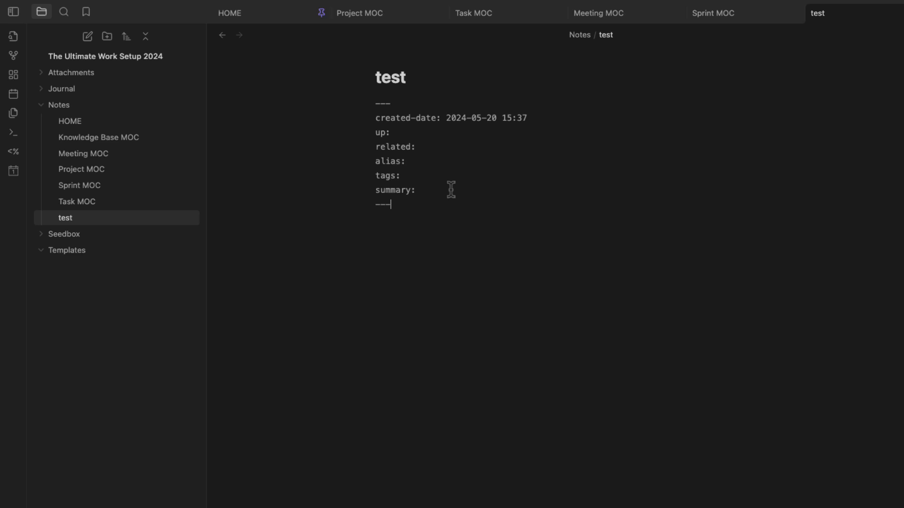
left_click(453, 191)
left_click(222, 35)
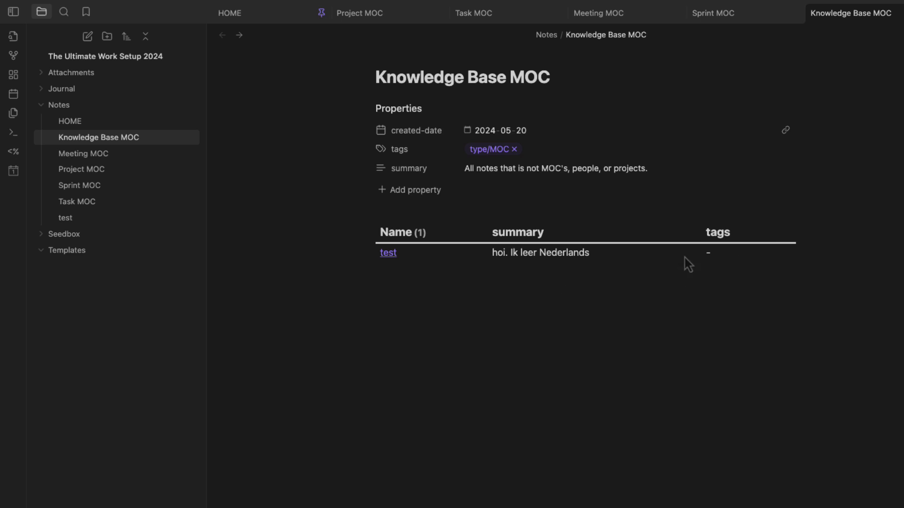
- Delete the test note from the Notes folder
right_click(82, 219)
left_click(137, 399)
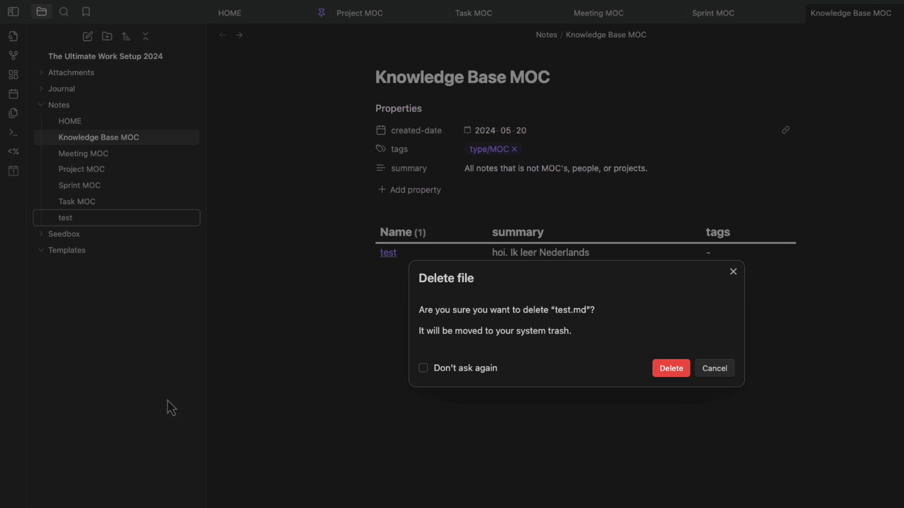
left_click(675, 374)
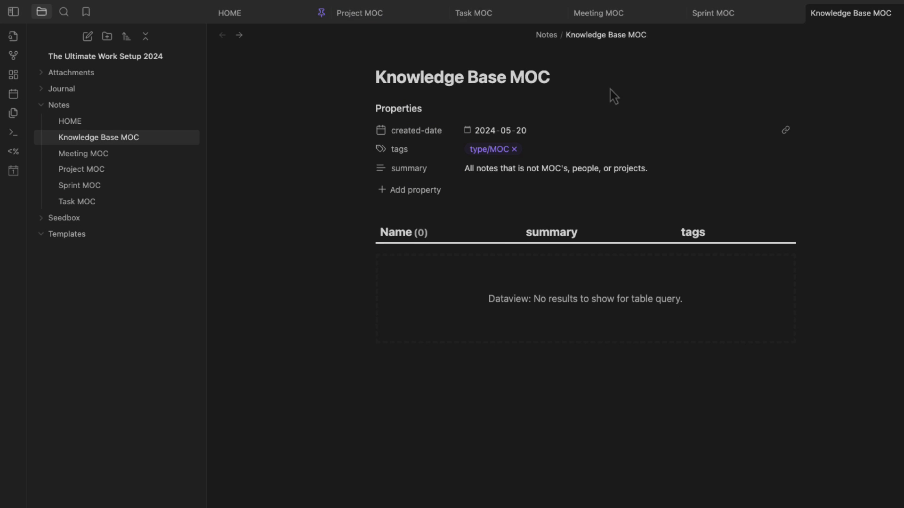
- Create the People MOC note from its link in HOME and insert the MOC Template
left_click(282, 16)
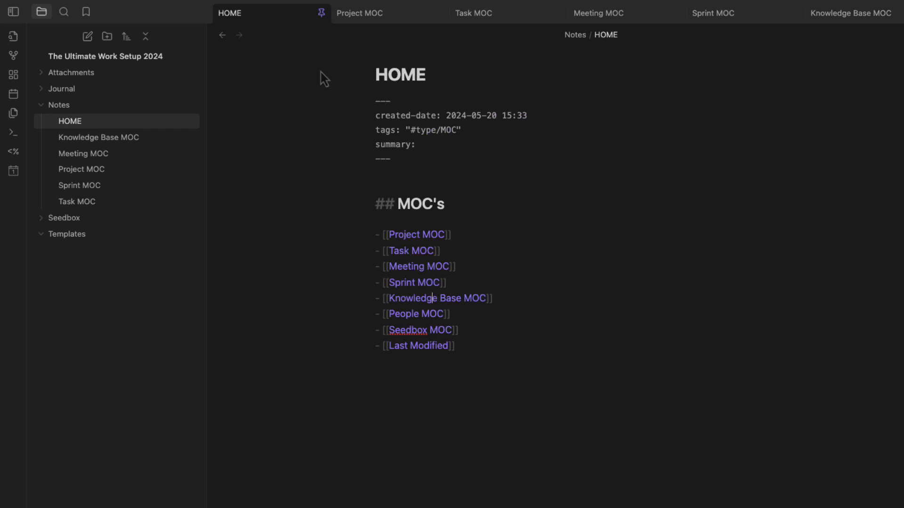
left_click(426, 314)
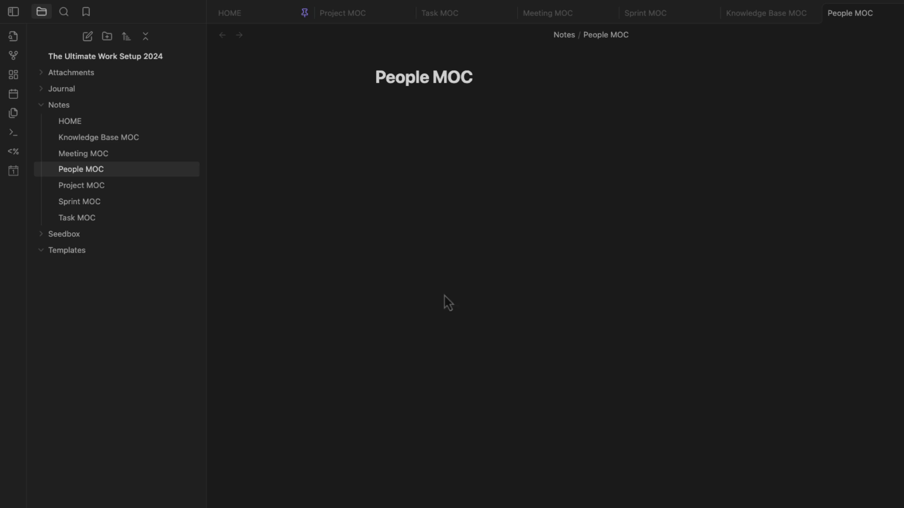
left_click(461, 110)
key("alt+e")
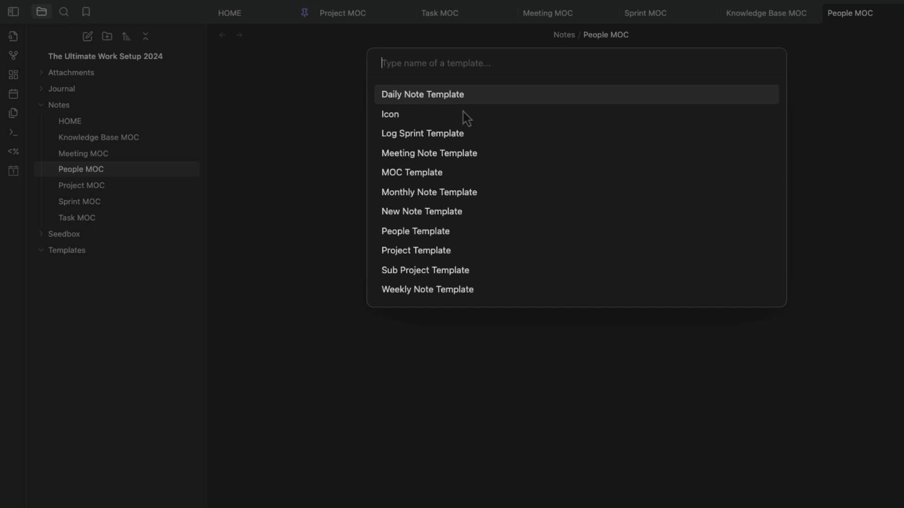
type("moc")
key("Return")
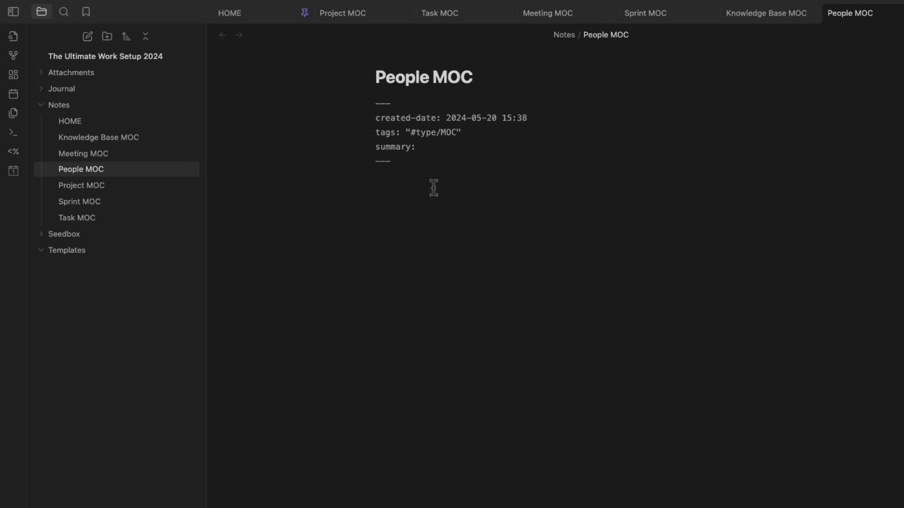
- Set the People MOC summary to "All People!" and add a Dataview table of name, summary and tags for #type/person notes outside Templates
left_click(447, 147)
type("!")
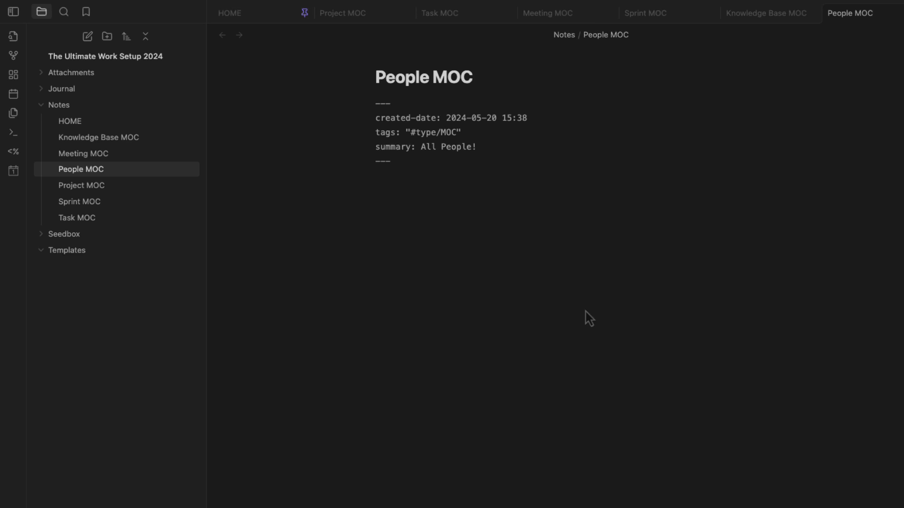
left_click(422, 181)
type("```dataview TABLE WITHOUT ID file.link AS \"Name\", summary, tags FROM !\"Templates\" WHERE icontains(tags, \"#type/person\") ```")
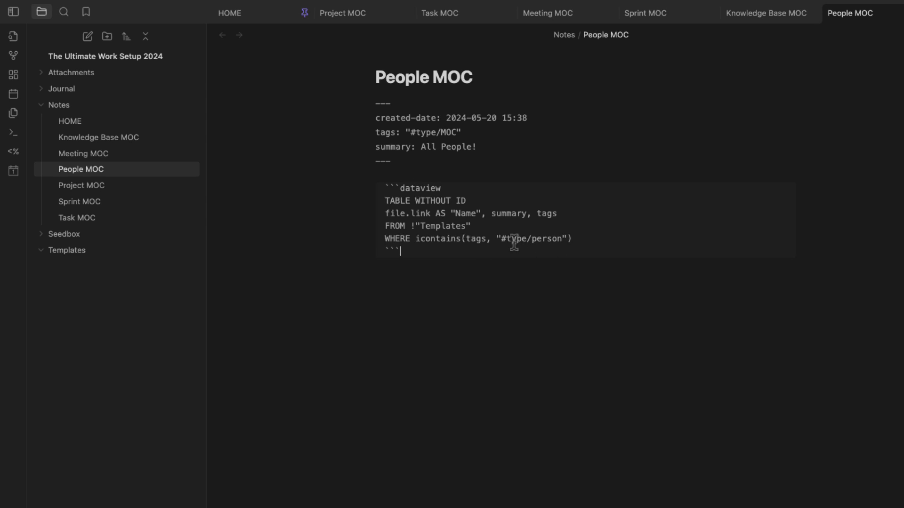
left_click_drag(501, 238, 567, 239)
- Create the Seedbox MOC note from its link in HOME and insert the MOC Template
left_click(260, 19)
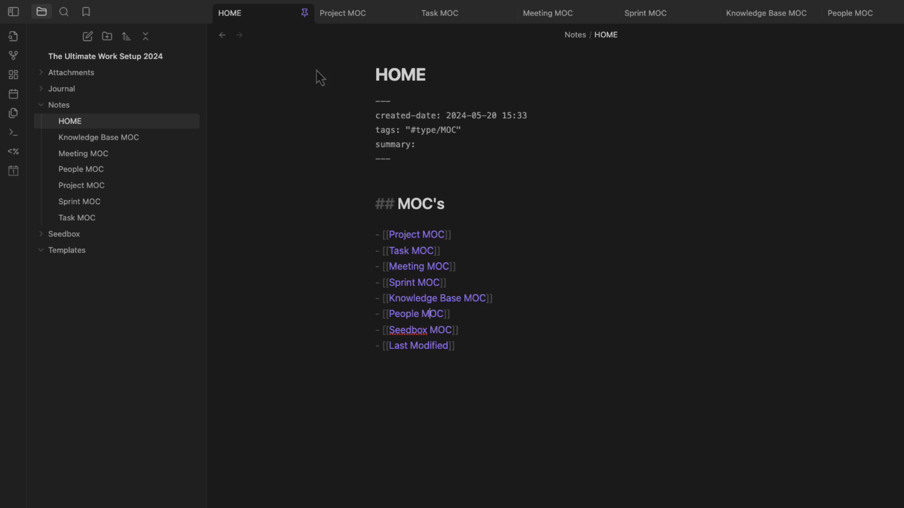
left_click(430, 330)
key("alt+e")
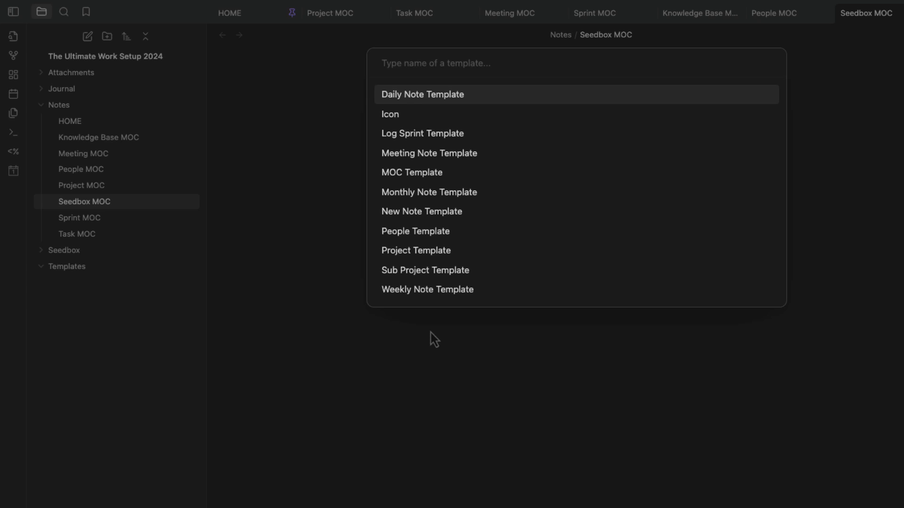
type("see")
key("BackSpace")
key("BackSpace")
key("BackSpace")
type("moc")
key("Return")
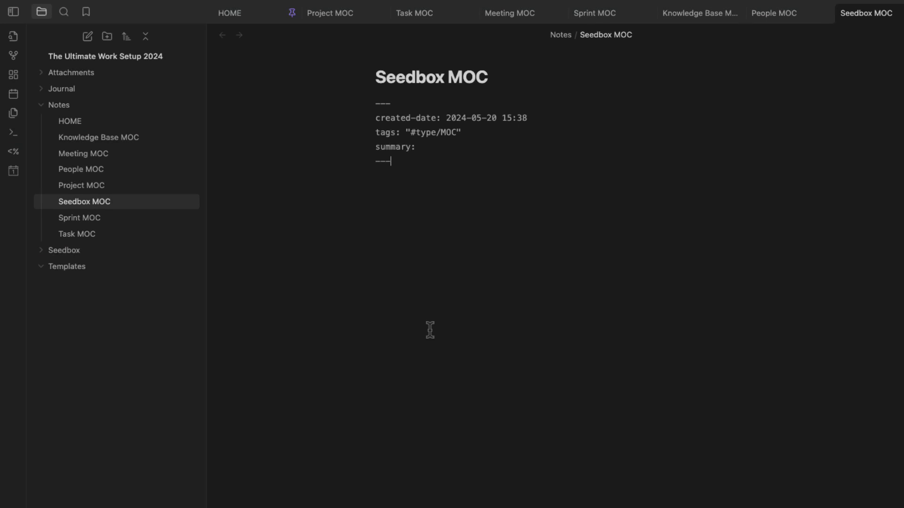
- Set the Seedbox MOC summary to "All notes that need processing!"
left_click(436, 148)
type("ing!")
left_click(423, 198)
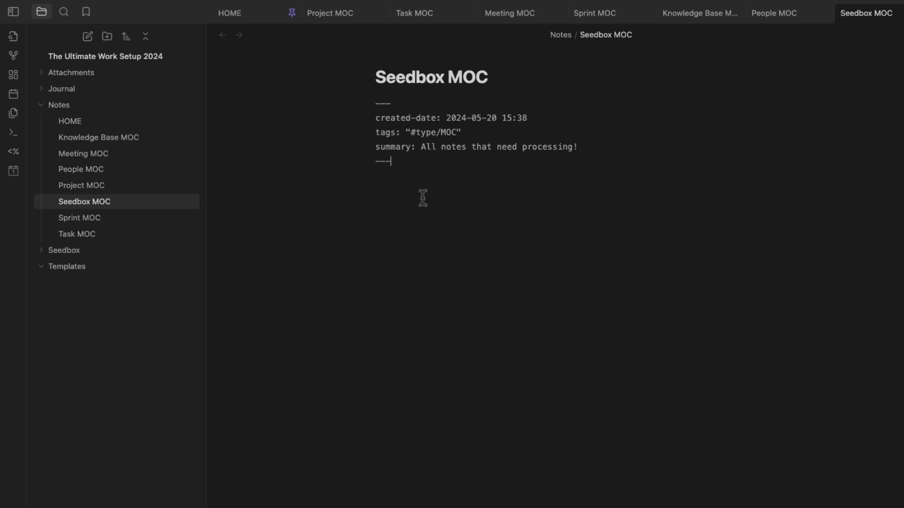
- Add Dataview sections: Seed Logs for tasks containing "log/seedbox", and Seed Notes listing Seedbox files with "Last modified" dates, sorted by creation time ascending
key("Return")
key("super+Tab")
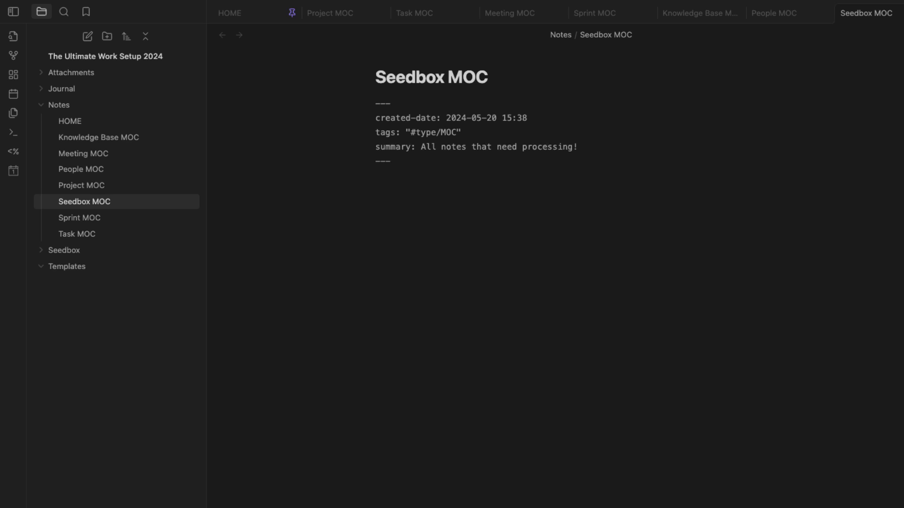
left_click(405, 168)
type("## Seed Logs ```dataview Task WHERE icontains(text, \"log/seedbox\") ```  ## Seed Notes ```dataview TABLE dateformat(file.mtime, \"yyyy-MM-dd\") AS \"Last modified\" FROM \"Seedbox\" SORT file.ctime ASC ```")
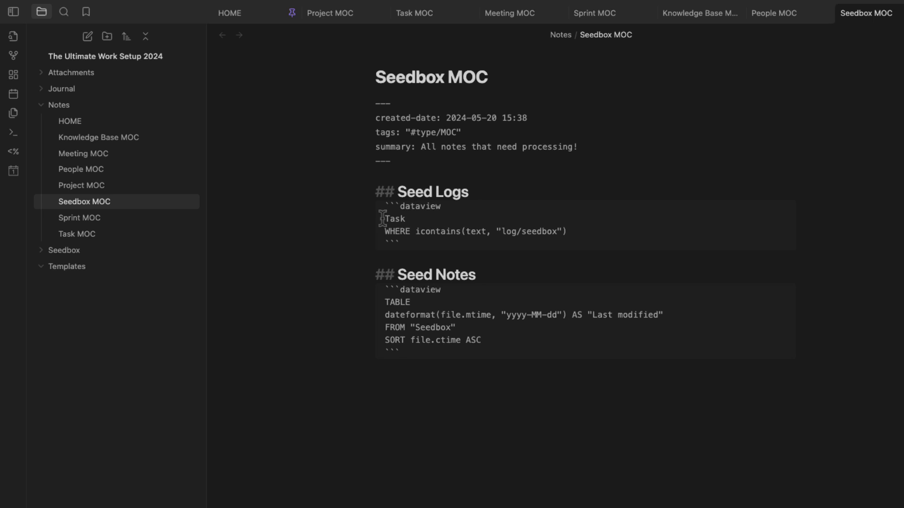
left_click_drag(390, 219, 406, 218)
left_click(402, 223)
left_click_drag(390, 219, 406, 219)
scroll(403, 339, "down", 1)
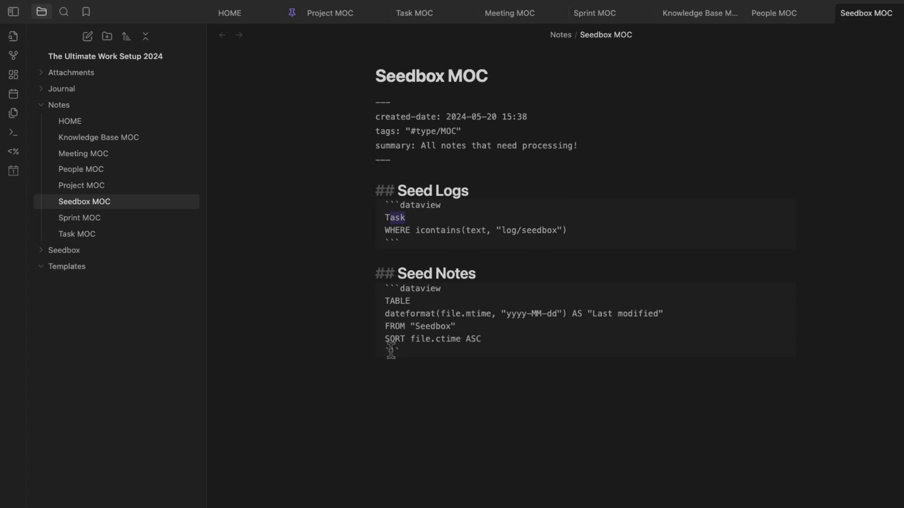
left_click(395, 306)
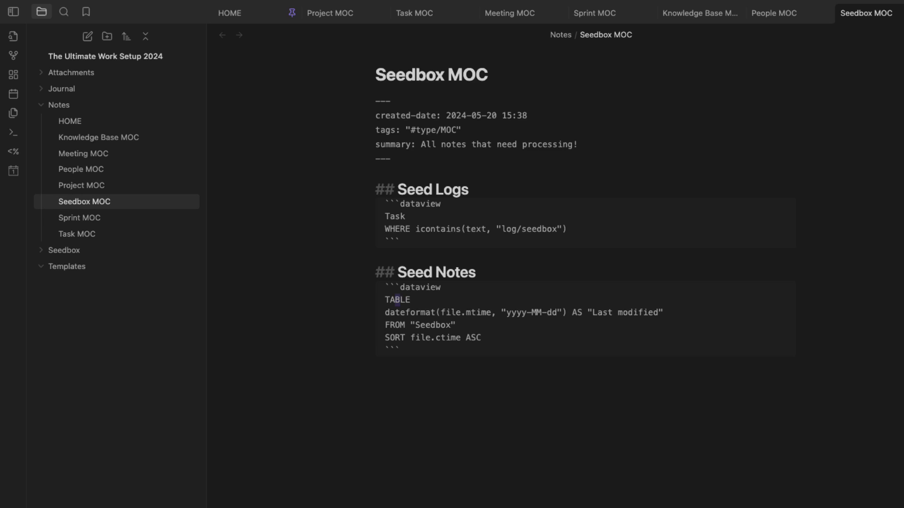
- Create the Last Modified note from HOME, add a Dataview table of up to 100 files' modified date and time, newest first, and preview it
left_click(235, 14)
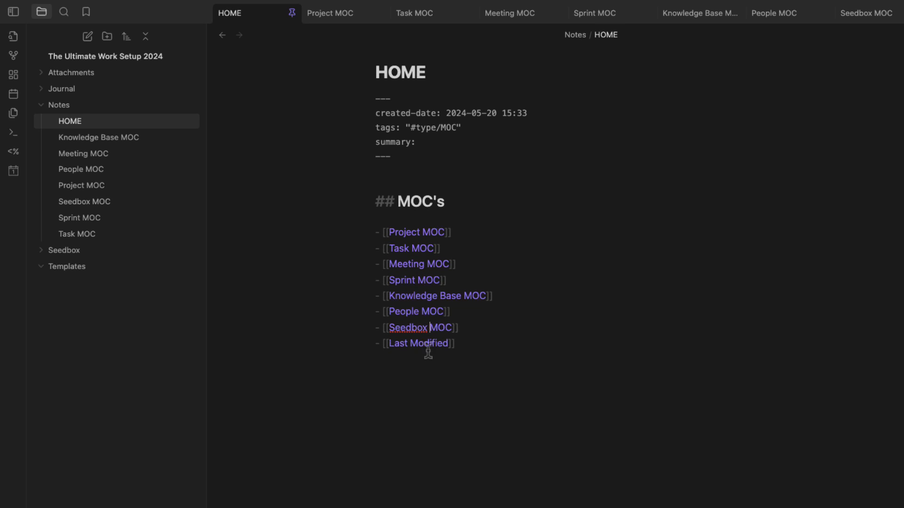
left_click(430, 346)
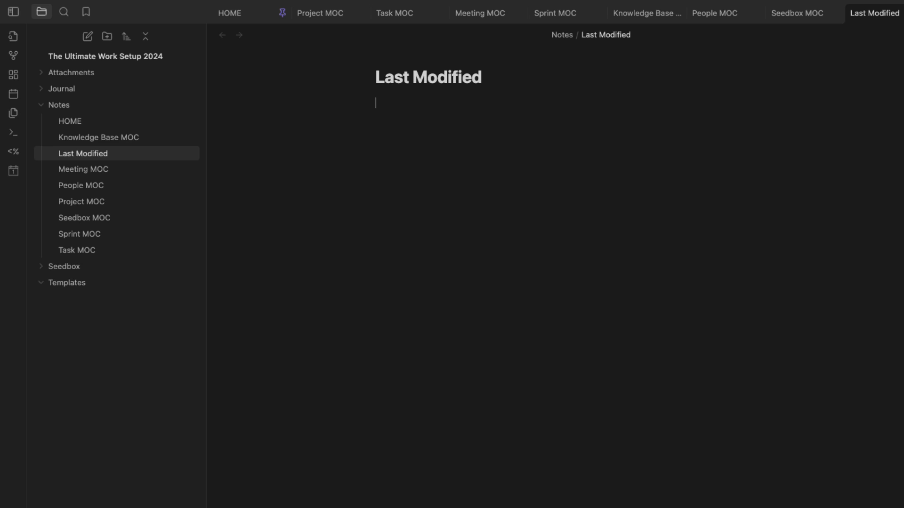
key("super+Tab")
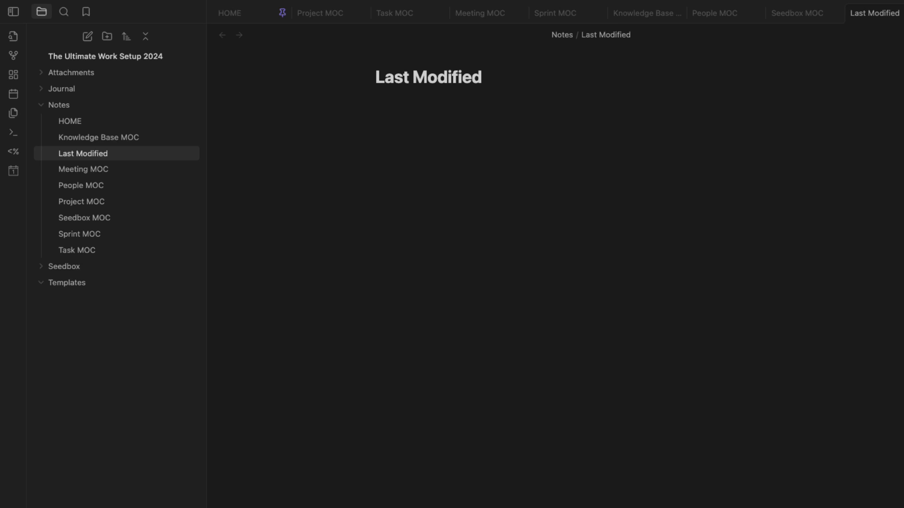
left_click(414, 109)
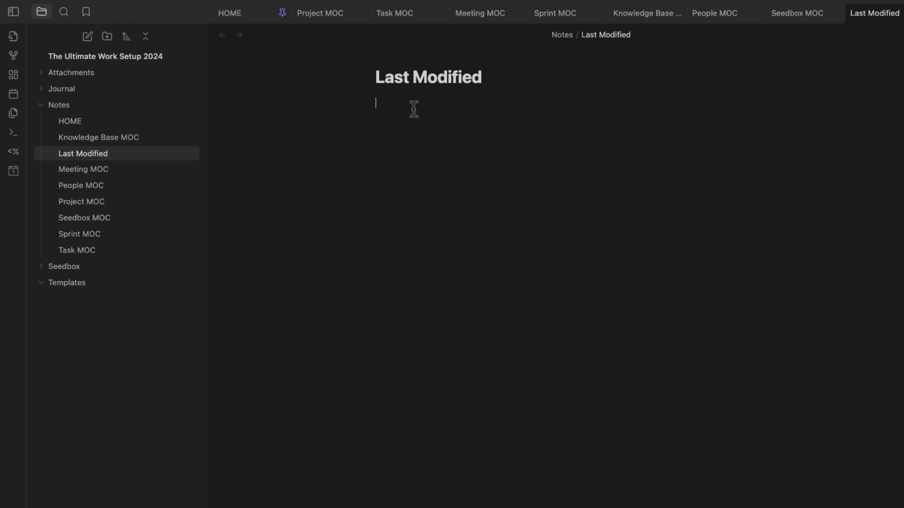
type("```dataview TABLE dateformat(file.mtime, \"yyyy-MM-dd\") AS \"Last modified\", dateformat(file.mtime, \" HH:mm\") AS \"time\" FROM \"\" SORT file.mtime DESC LIMIT 100 ```")
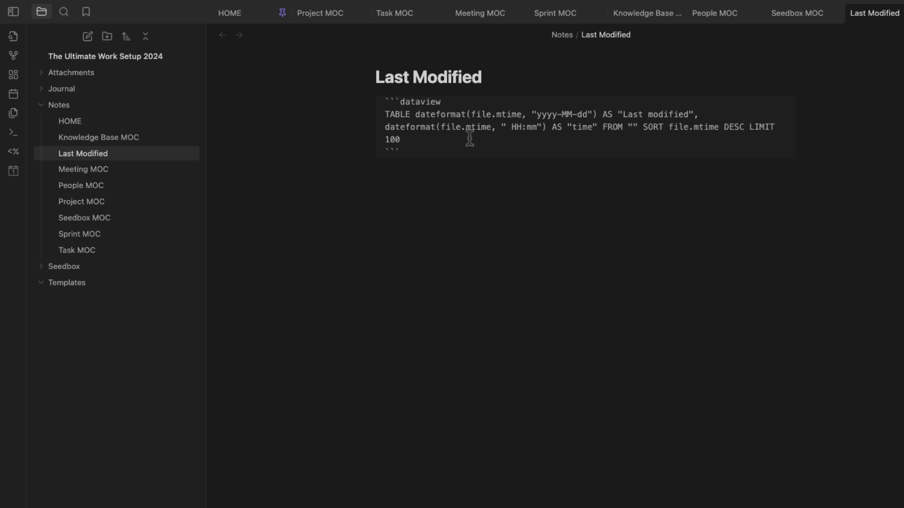
key("super+e")
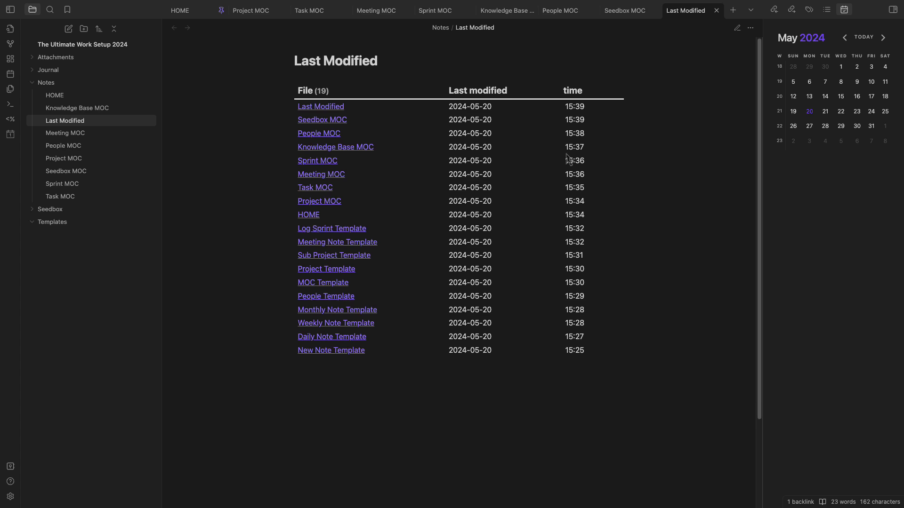
- Dock the Last Modified note below the calendar, enlarge its pane and the sidebar to fit the table, and pin it
scroll(567, 157, "down", 1)
left_click_drag(681, 20, 830, 418)
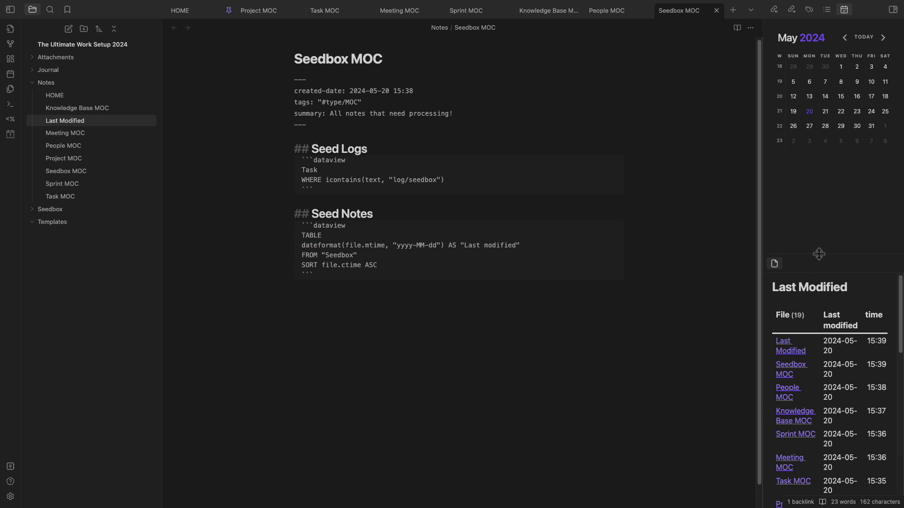
left_click_drag(821, 251, 821, 191)
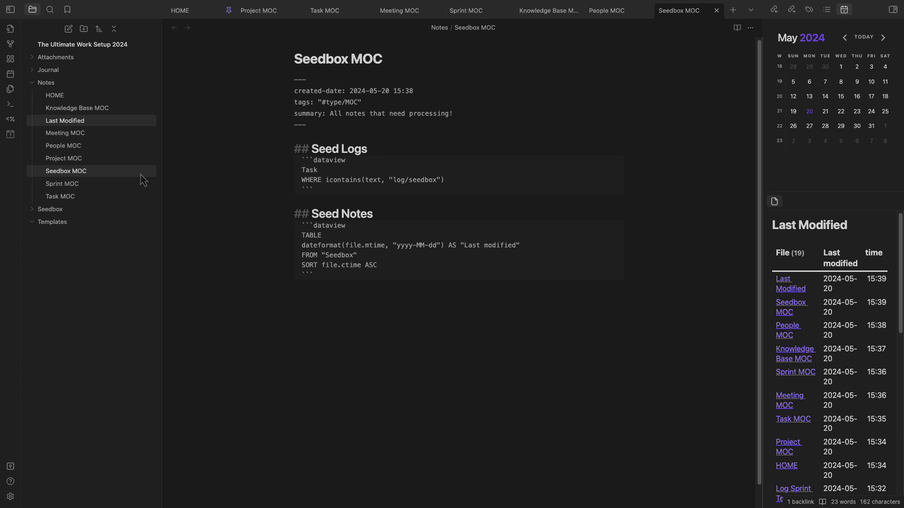
left_click(36, 87)
left_click(36, 87)
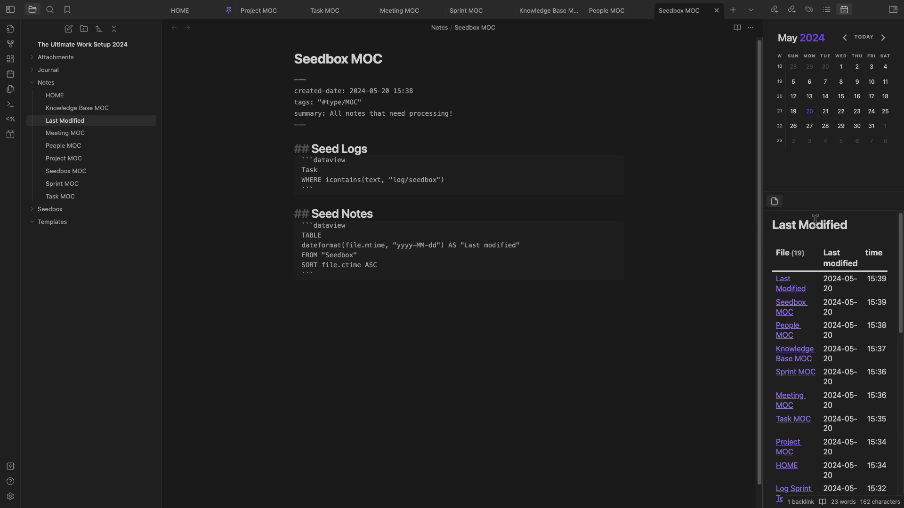
left_click_drag(762, 231, 684, 232)
right_click(699, 205)
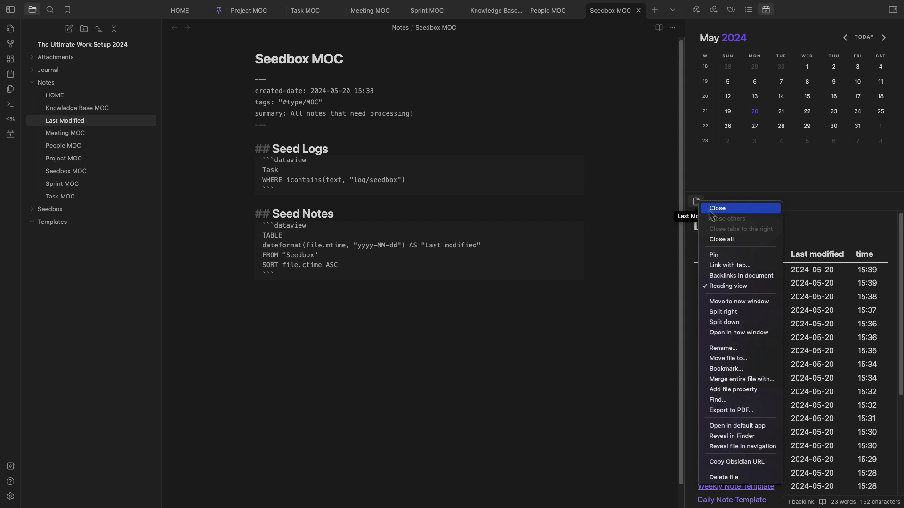
left_click(715, 254)
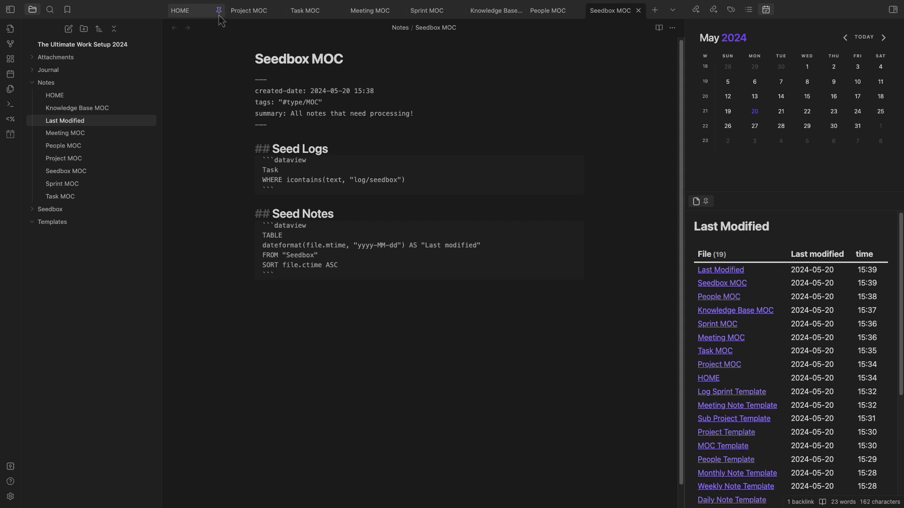
- Dock the HOME note below the file explorer, pin it and switch it to reading view
left_click_drag(194, 16, 66, 492)
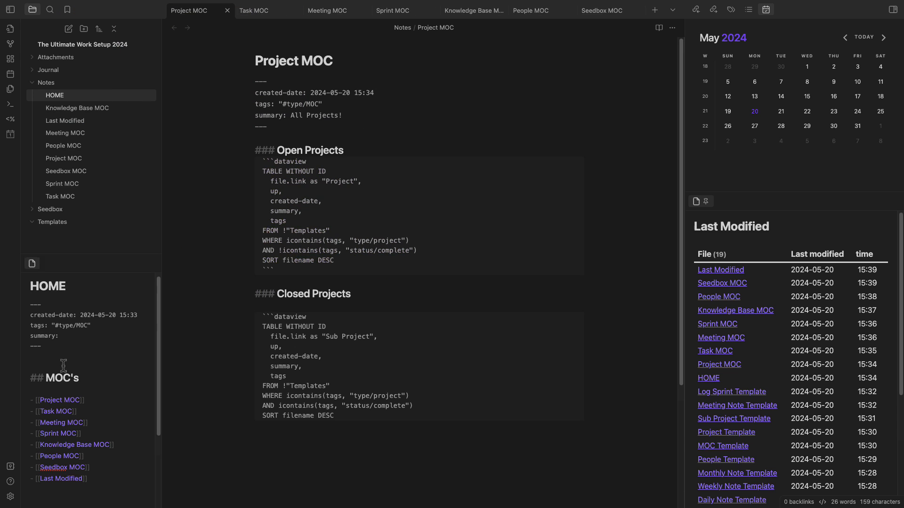
right_click(33, 266)
left_click(68, 256)
key("ctrl+e")
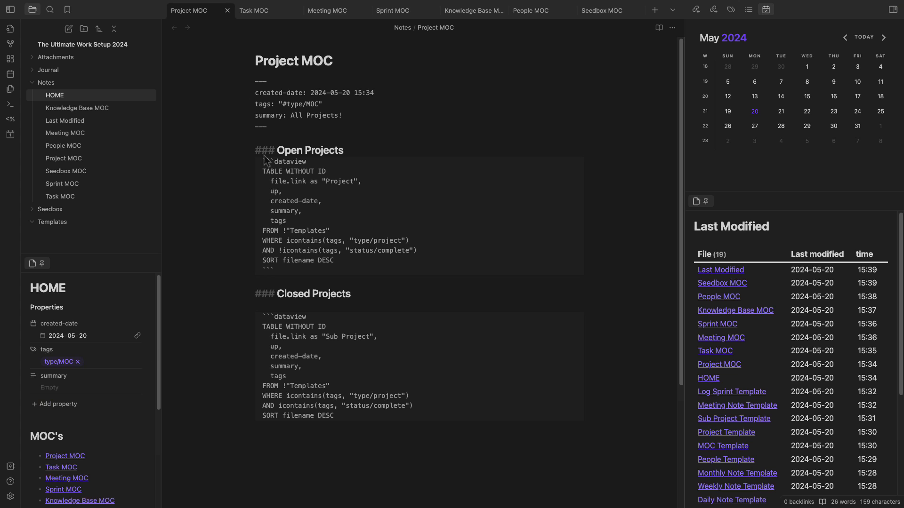
- Close all the MOC notes open in the main editor area, from Project MOC through Seedbox MOC
left_click(230, 13)
left_click(230, 13)
left_click(229, 13)
left_click(230, 13)
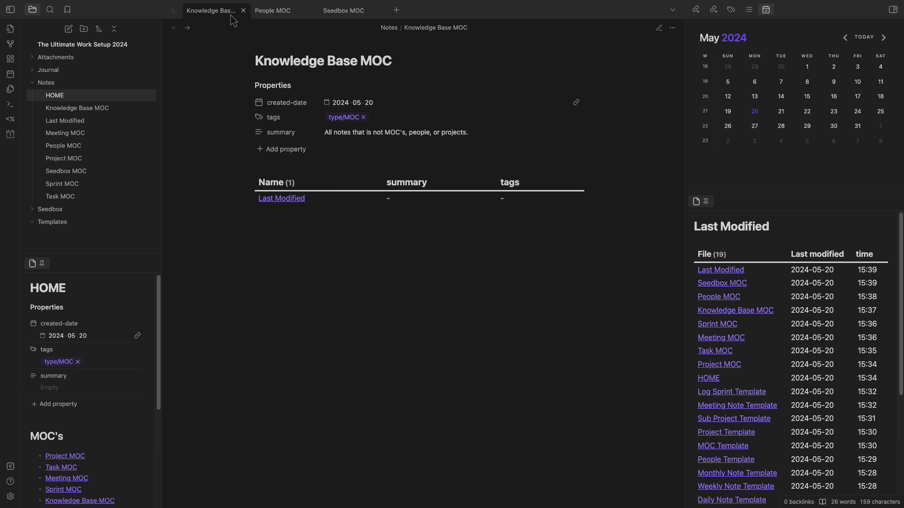
left_click(229, 13)
left_click(230, 14)
left_click(230, 13)
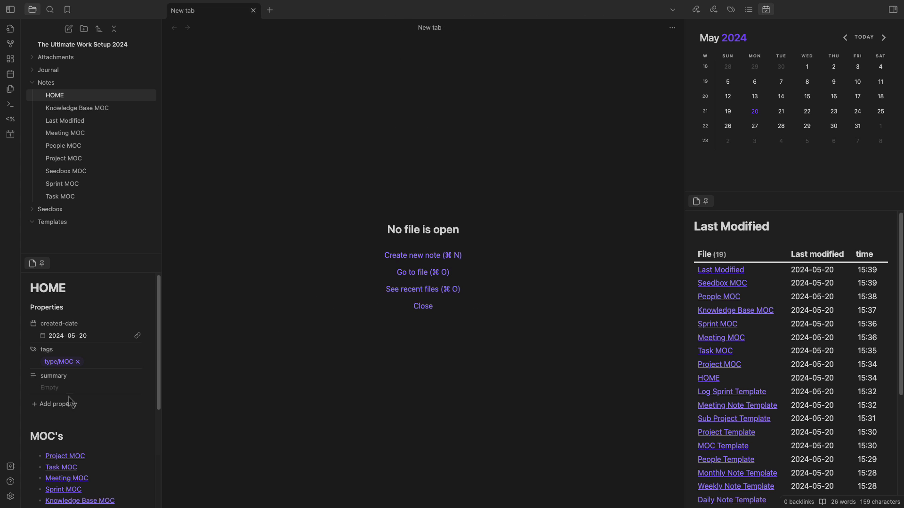
- Widen the sidebar holding the HOME note and look over its list of MOC links
scroll(94, 384, "down", 1)
left_click_drag(164, 371, 242, 371)
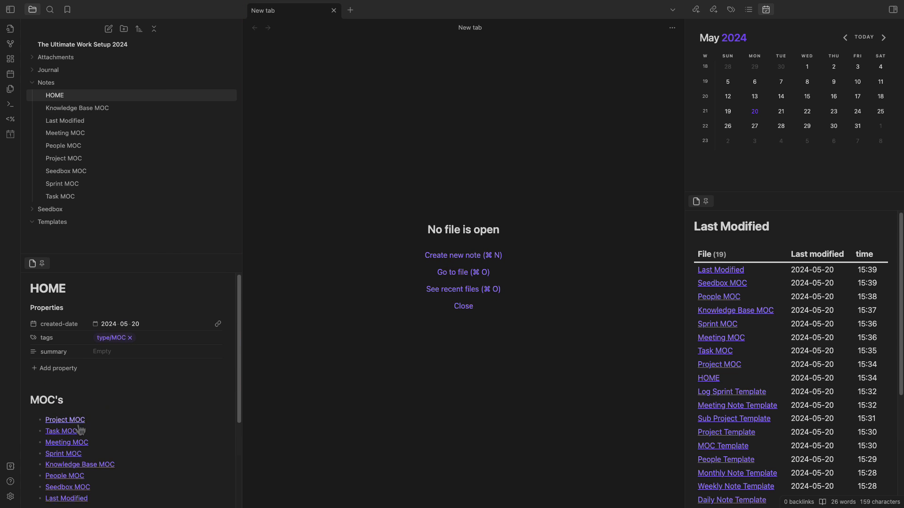
scroll(105, 412, "down", 3)
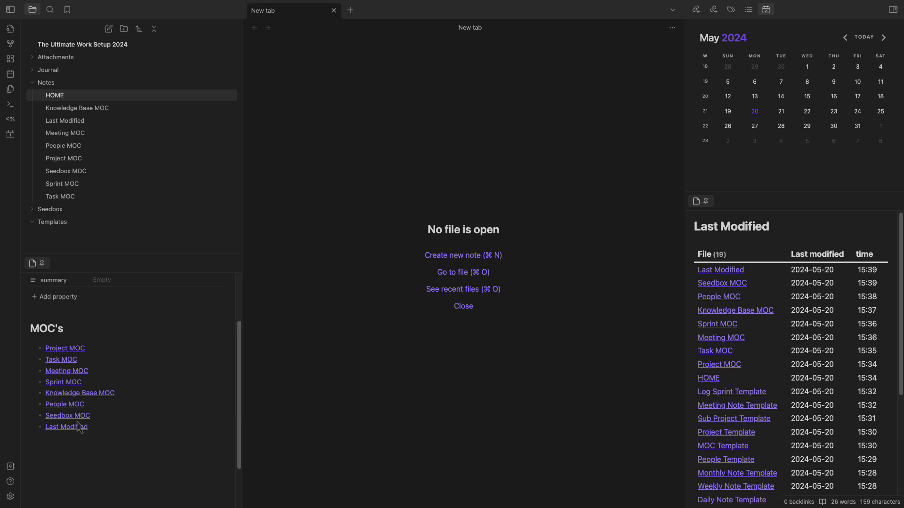
scroll(134, 385, "up", 3)
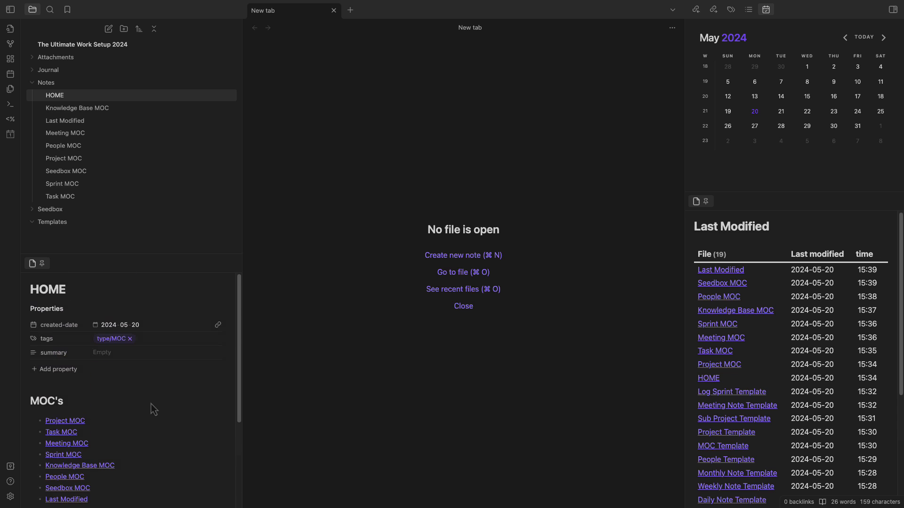
mouse_move(55, 422)
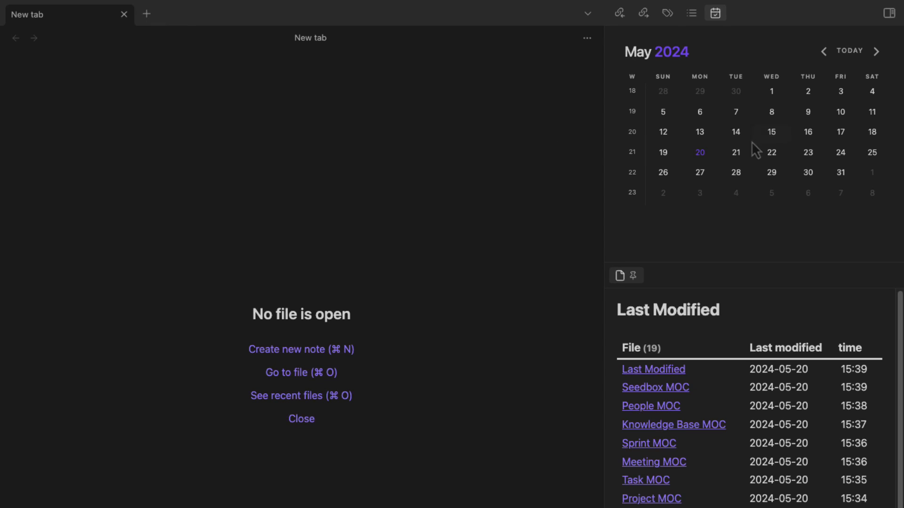
- Create the daily note for 2024-05-20, set its summary to "This is the first day of using the vault." and preview it
left_click(700, 152)
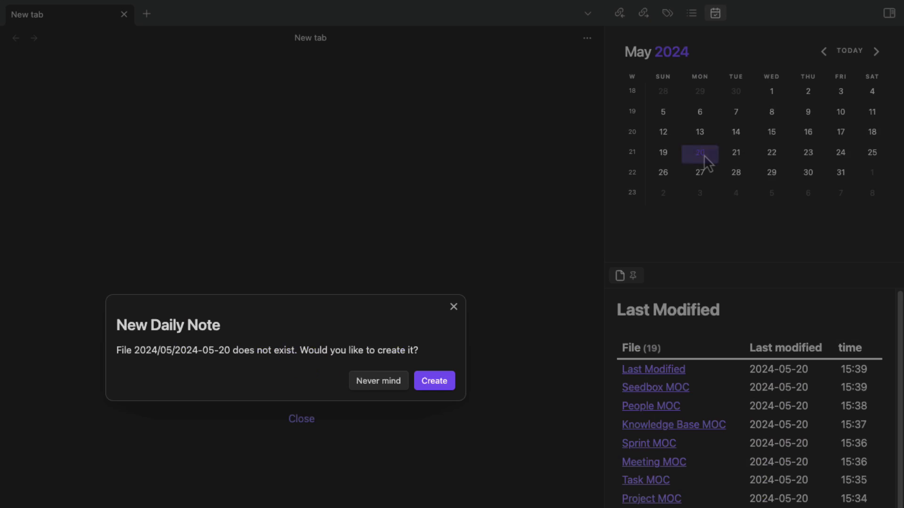
left_click(435, 383)
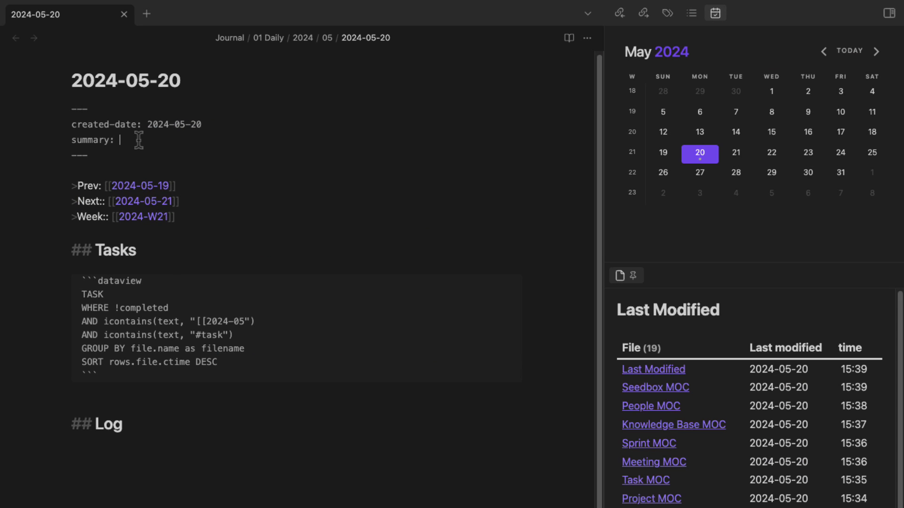
type("This is the first day of usin")
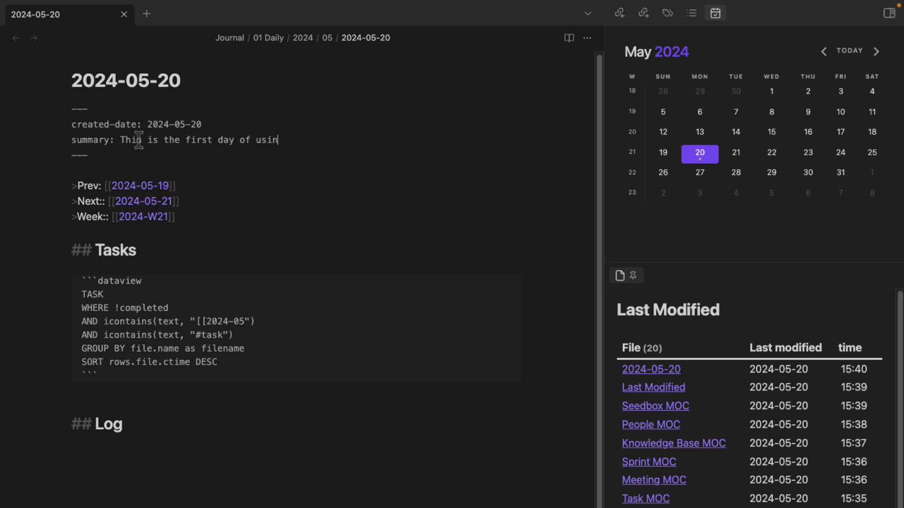
type("g the vault.")
key("ctrl+e")
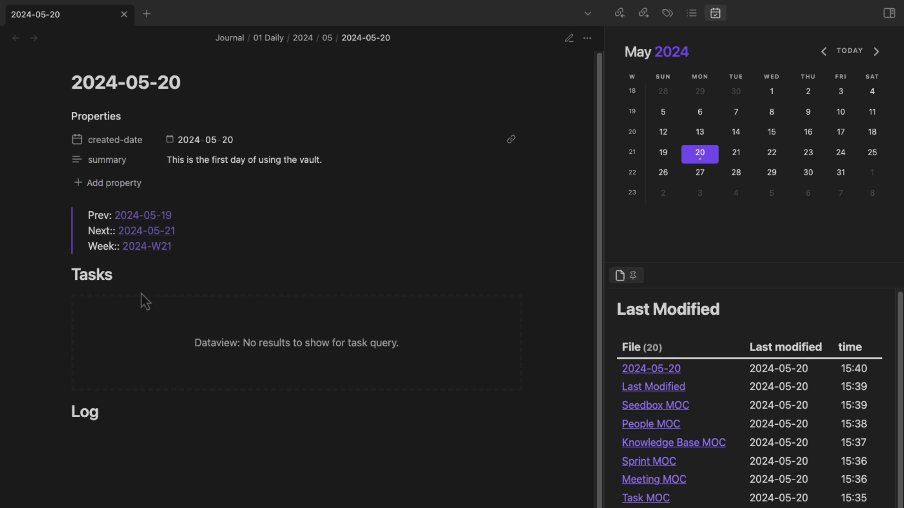
- Add a bulleted 08:00 entry under the Log heading of the 2024-05-20 daily note
left_click_drag(89, 276, 136, 282)
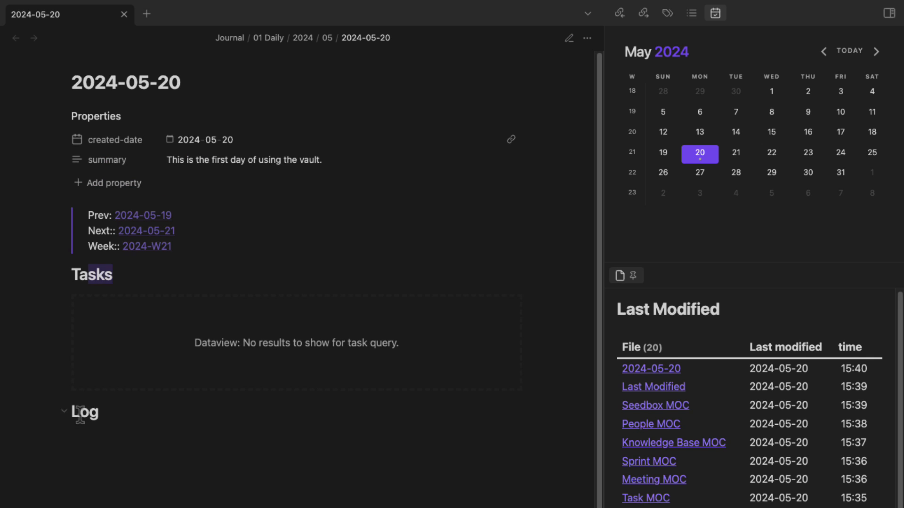
key("ctrl+e")
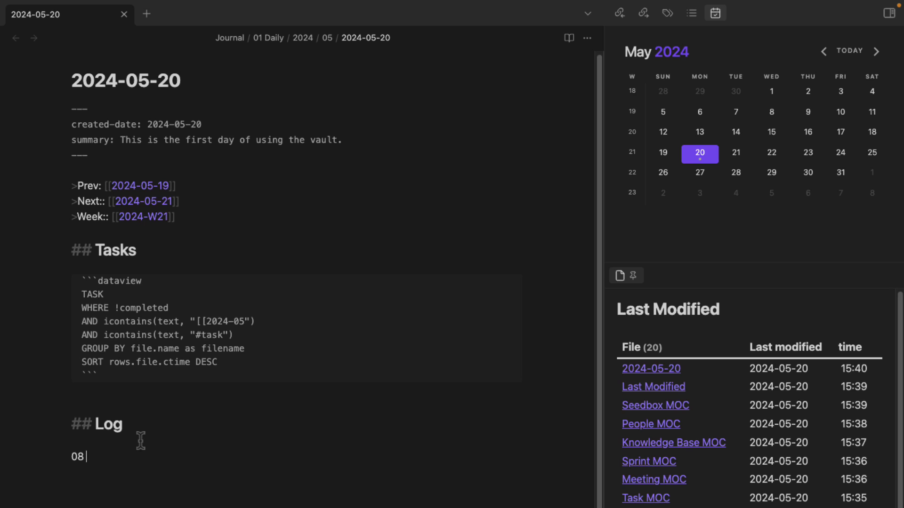
type("0")
type("-")
left_click_drag(184, 457, 169, 450)
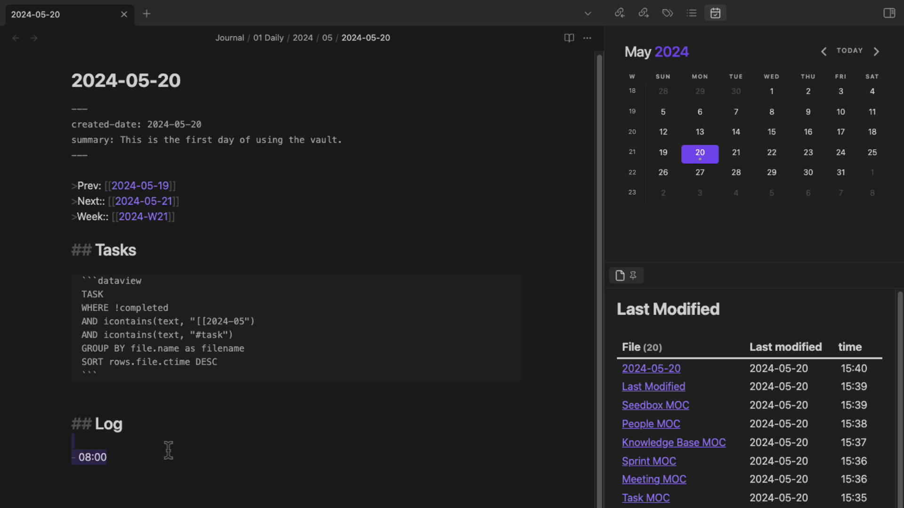
left_click(168, 451)
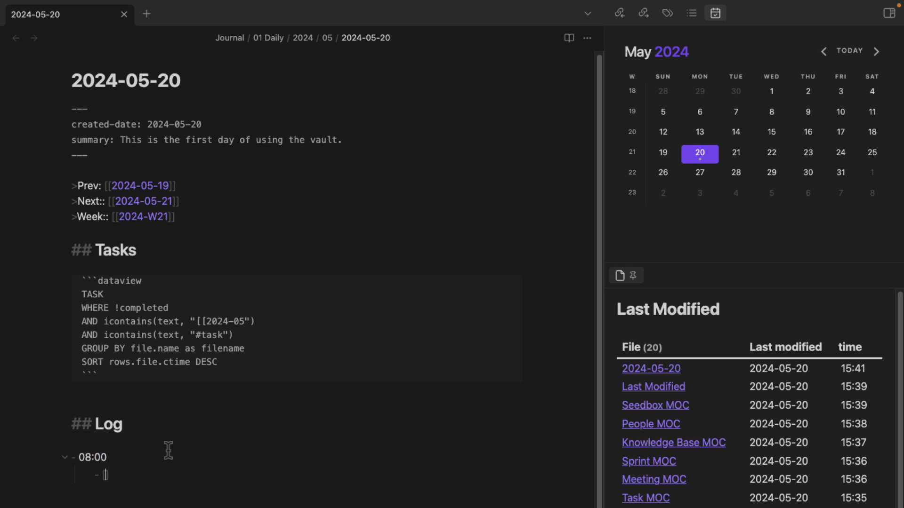
- Nest an open #task under 08:00, linked to [[2024-05-20]] and reading "Explain how the vault work - quickly!", and preview the note
type("] #tas")
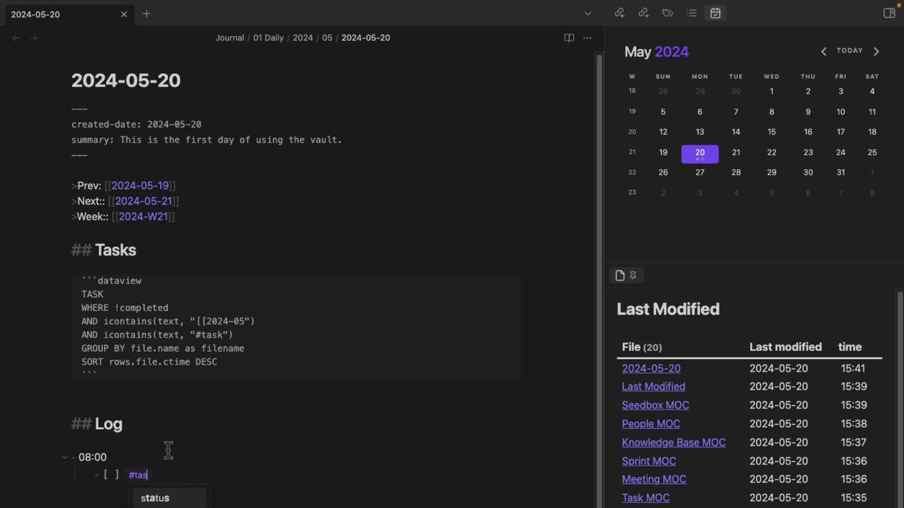
type("k [[2024-")
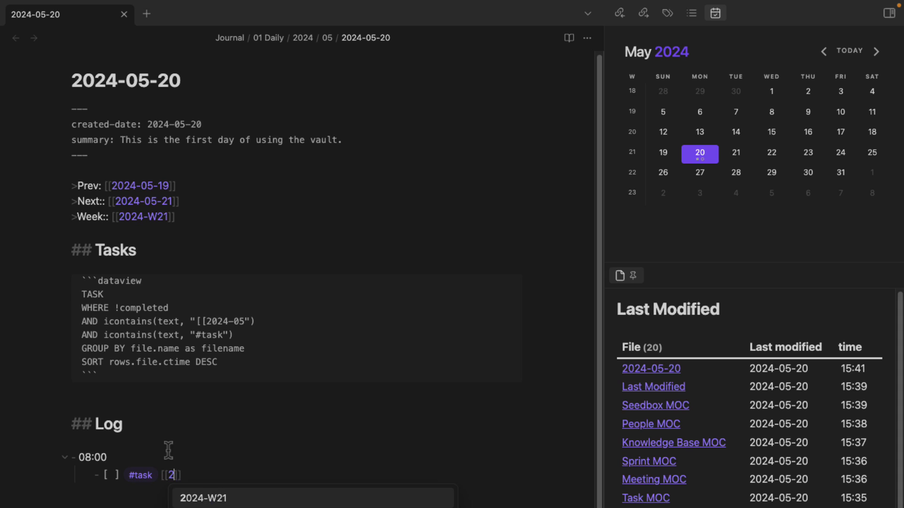
type("0")
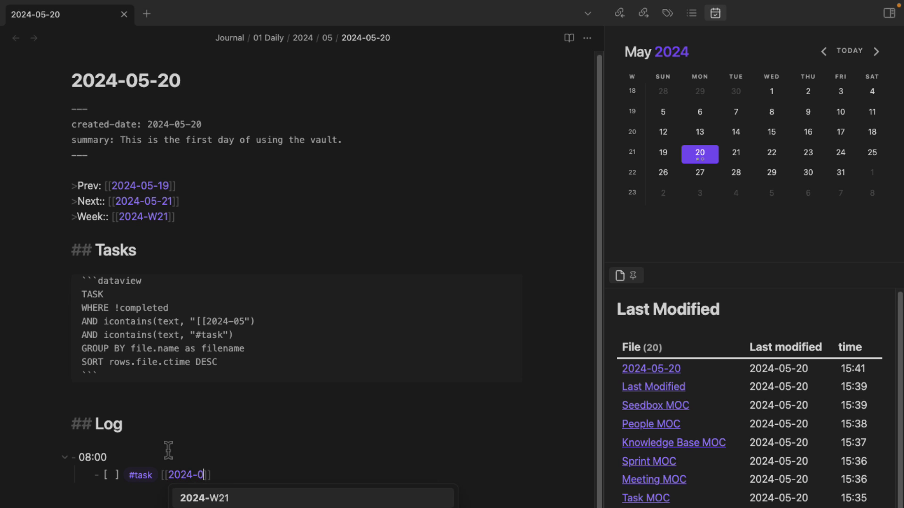
type("5-")
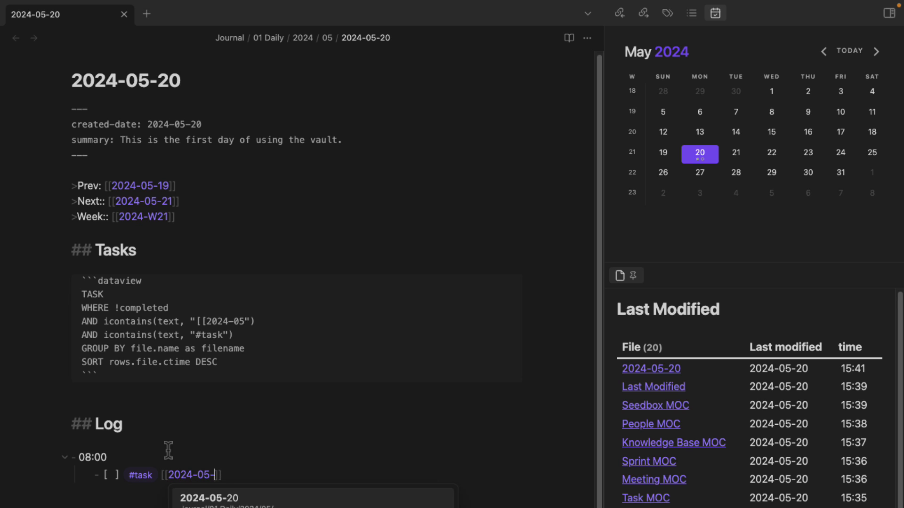
type("20")
key("Return")
type("Expla")
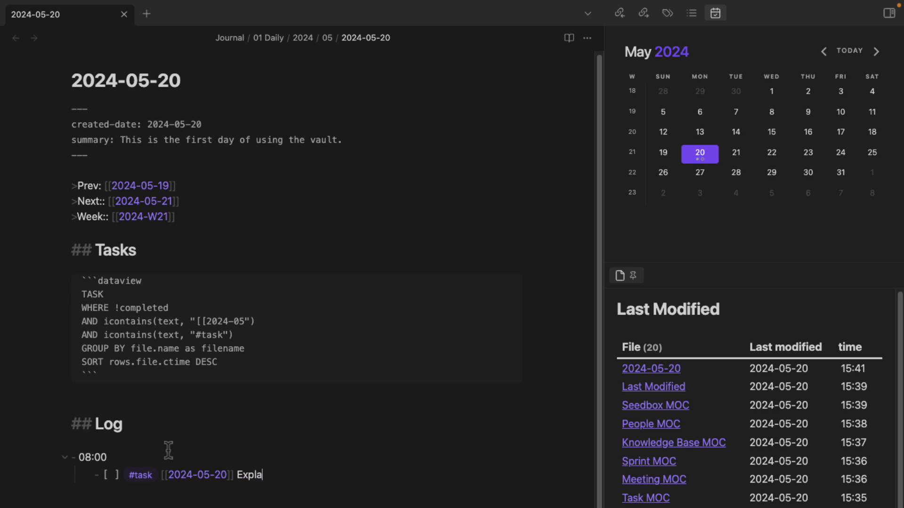
type("in how the vault work - quickly!")
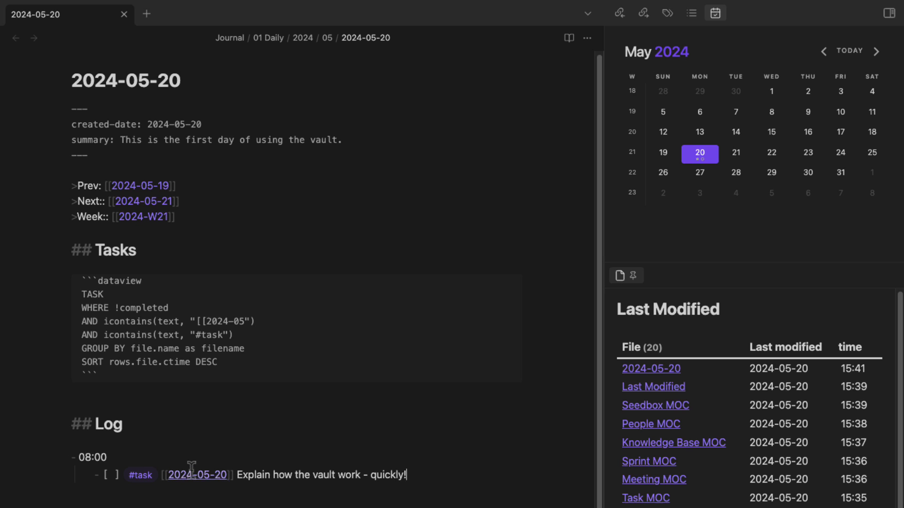
key("ctrl+e")
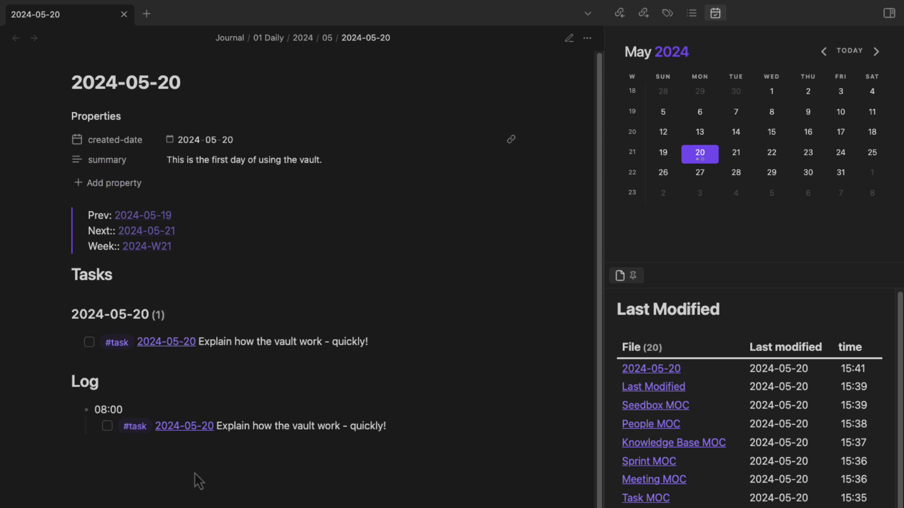
- Create the daily note for 2024-05-21 and check which open tasks its Tasks section lists
scroll(206, 323, "down", 1)
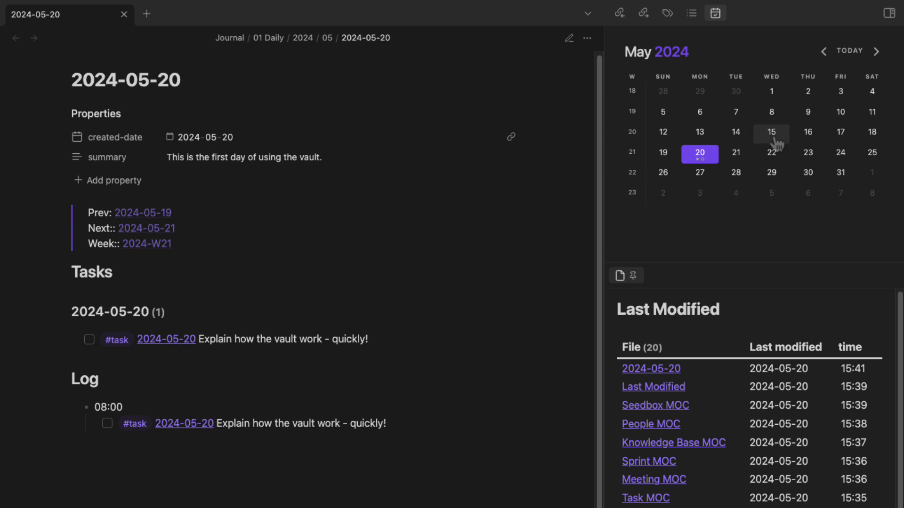
left_click(737, 155)
left_click(436, 382)
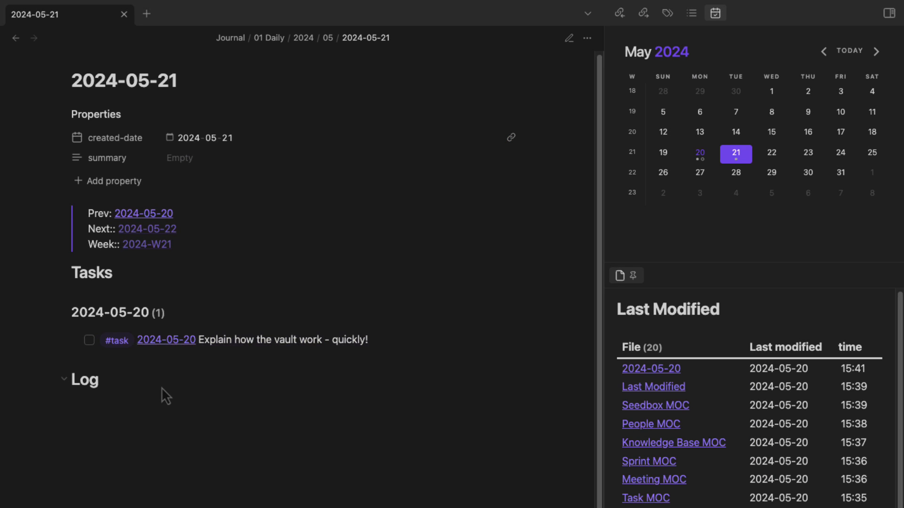
scroll(162, 389, "down", 1)
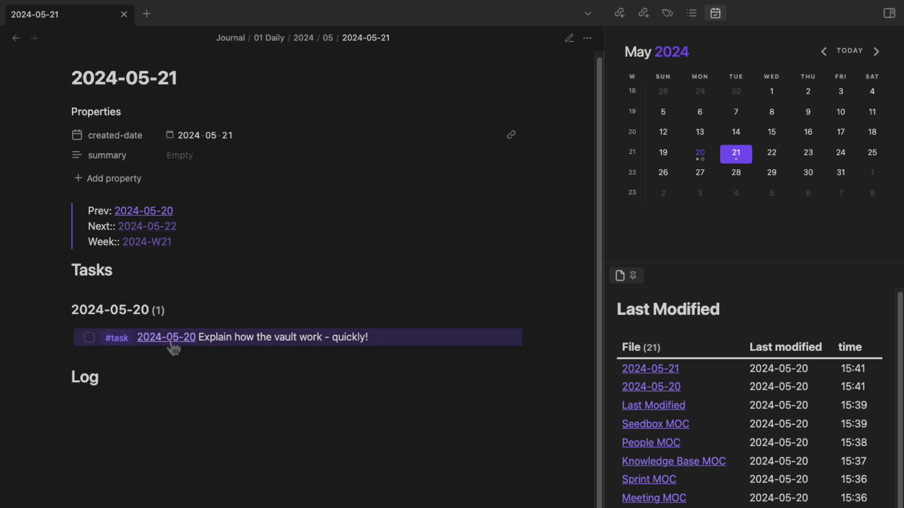
- Inspect the date and #task filters of the Tasks query in the 2024-05-21 note, and reopen the 2024-05-20 note for editing
key("ctrl+e")
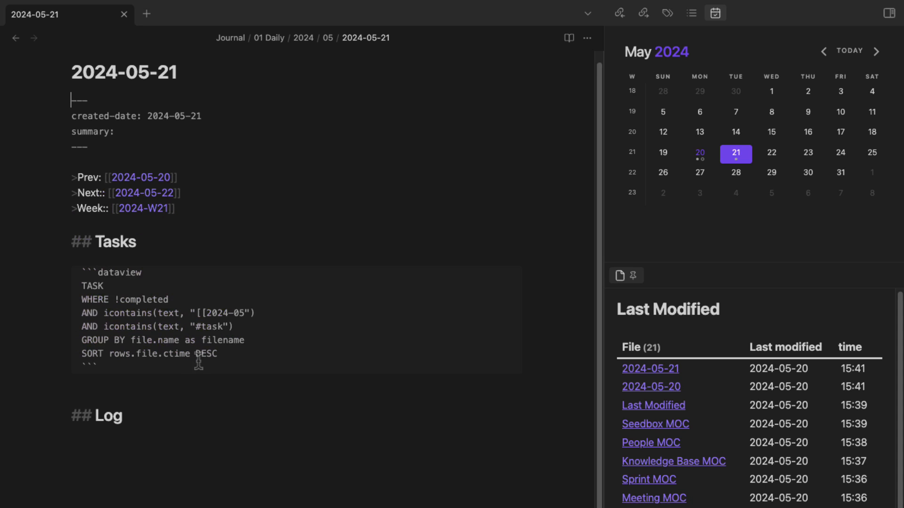
left_click_drag(257, 312, 158, 326)
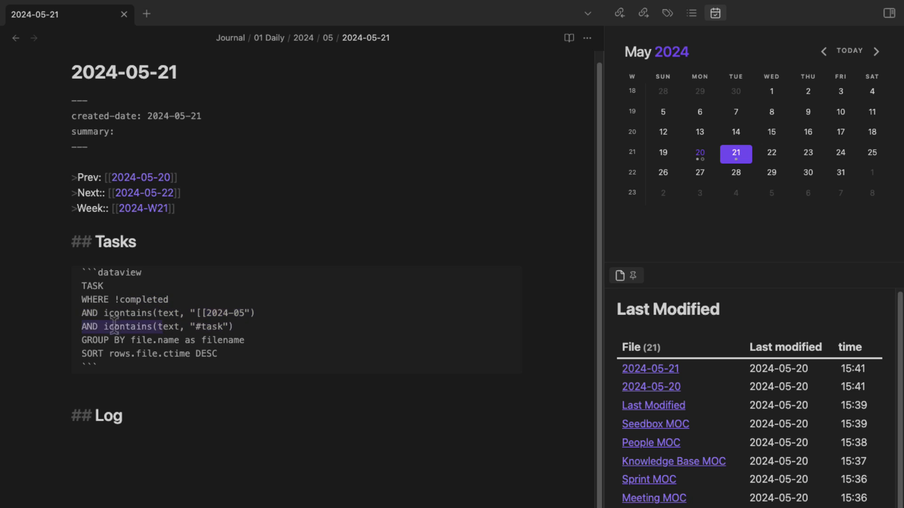
left_click(61, 341)
key("ctrl+e")
left_click(700, 159)
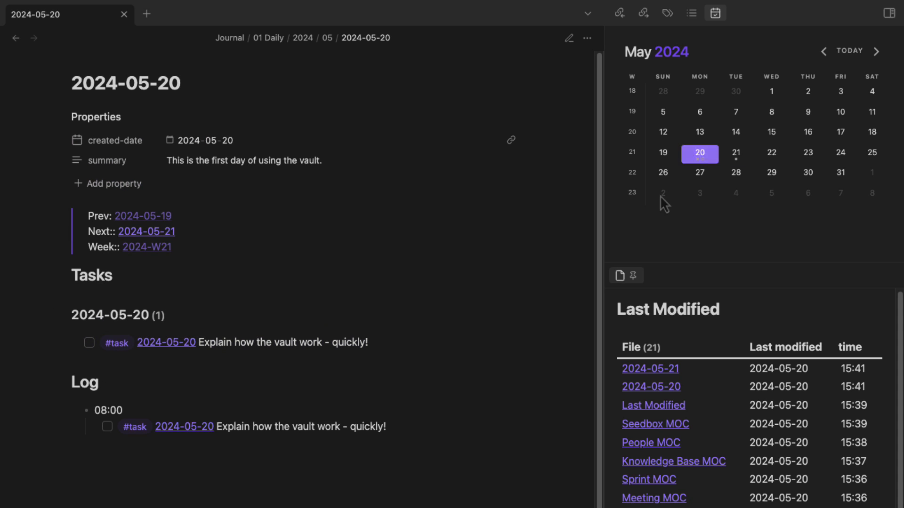
key("ctrl+e")
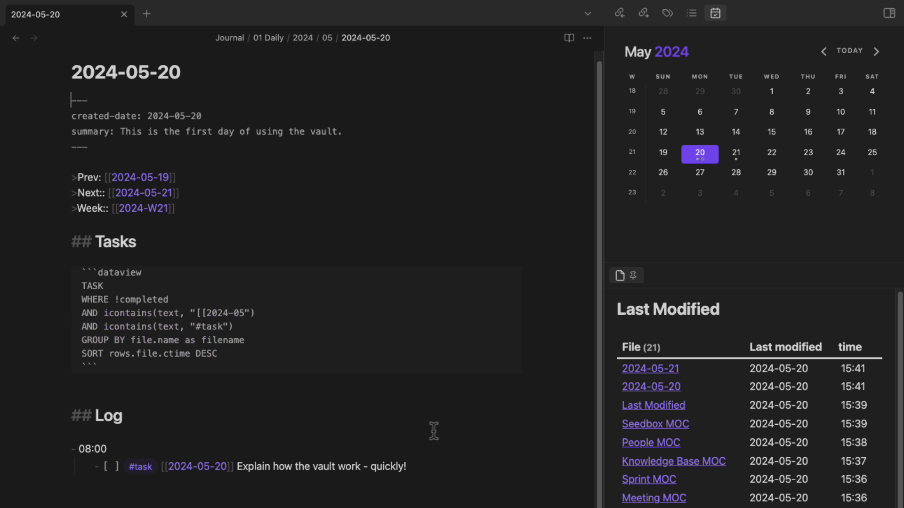
- Set the summary of the 2024-05-21 daily note to "This is the second day of using the vault." and compare it with the 2024-05-20 note
left_click(433, 465)
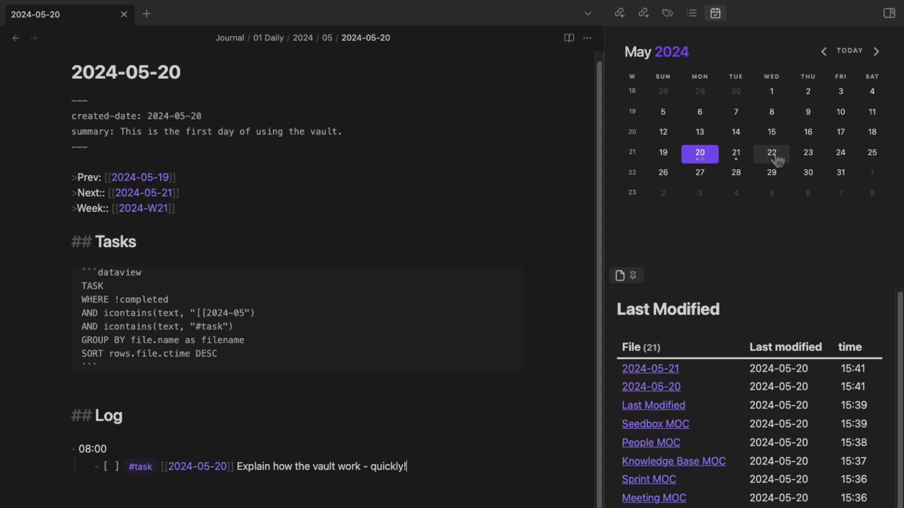
left_click(742, 161)
left_click(148, 142)
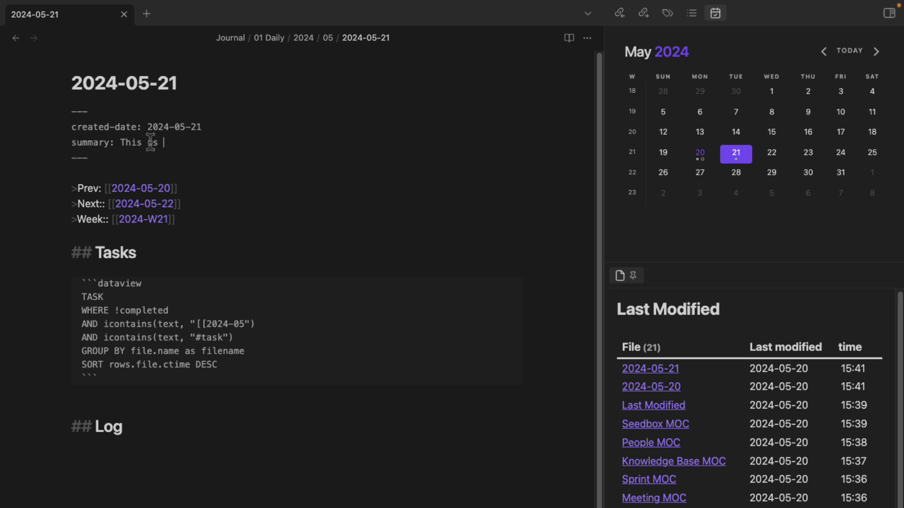
type("the second day of ")
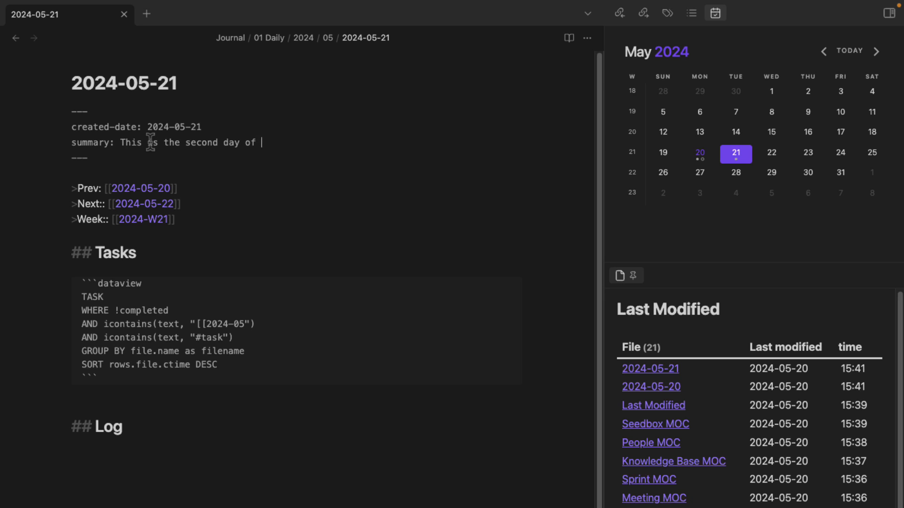
type("using the vault.")
left_click(714, 159)
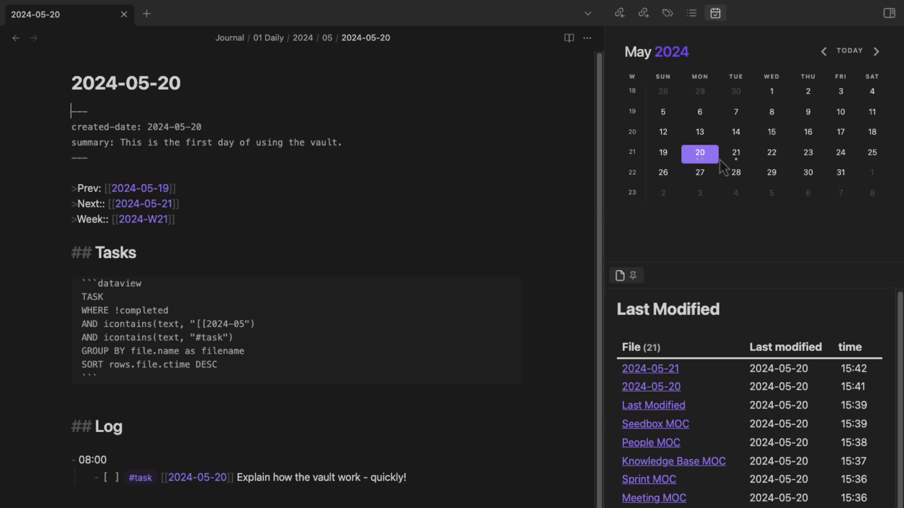
left_click(723, 159)
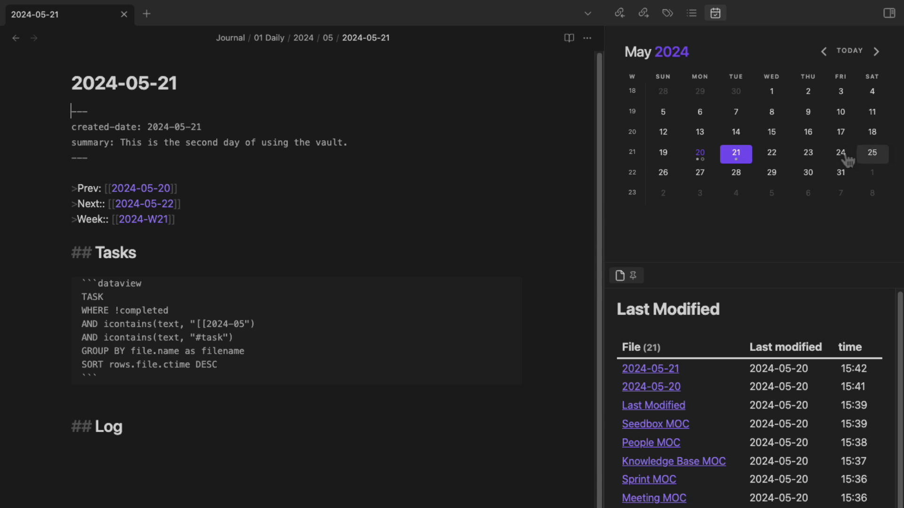
- Create the weekly note for week 21 of 2024 and preview its table of daily summaries
left_click(632, 155)
left_click(443, 389)
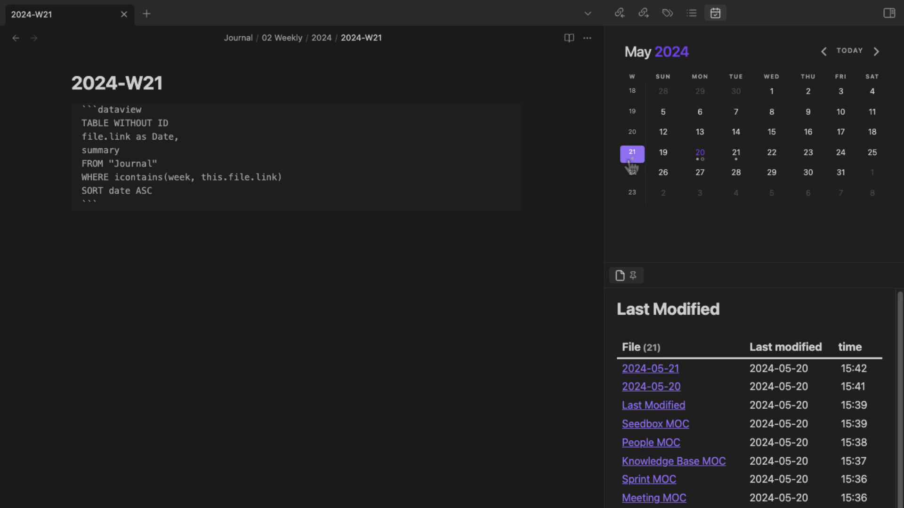
key("ctrl+e")
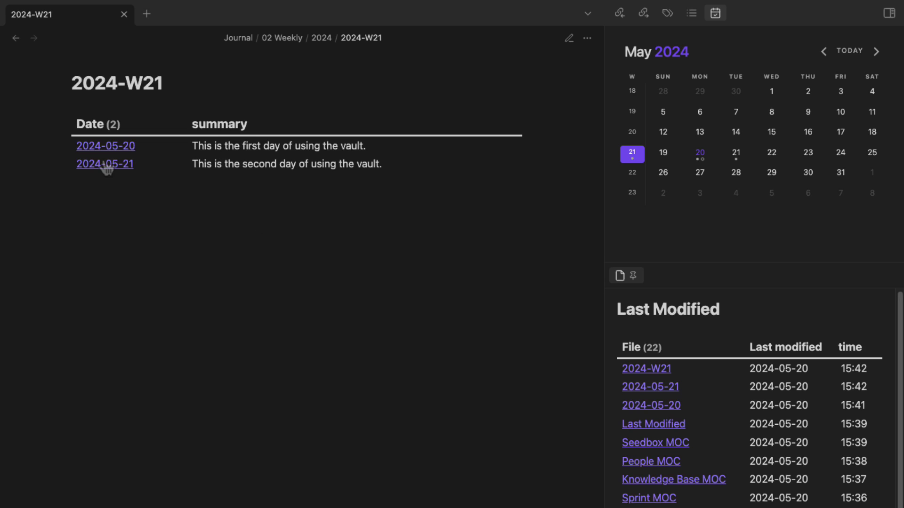
mouse_move(106, 167)
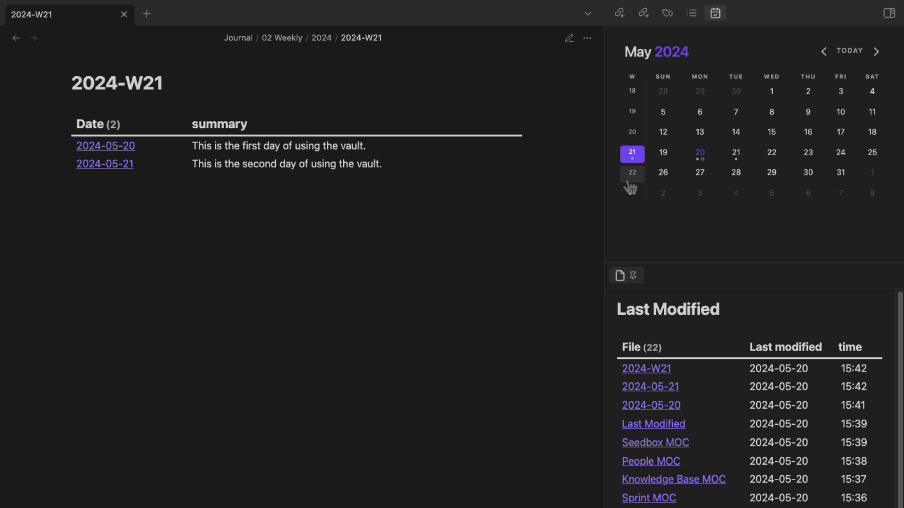
- Create the daily note for 2024-05-27 and set its summary to "This is part of the second week!"
left_click(701, 179)
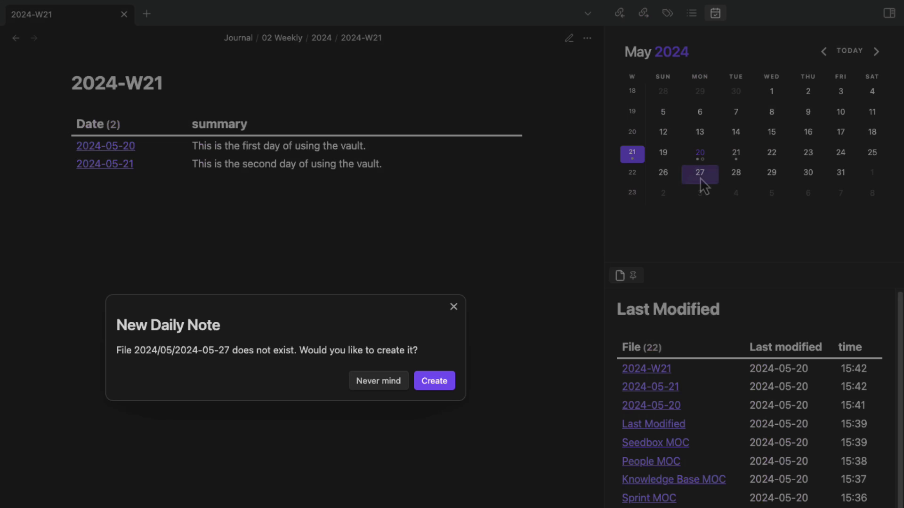
left_click(446, 379)
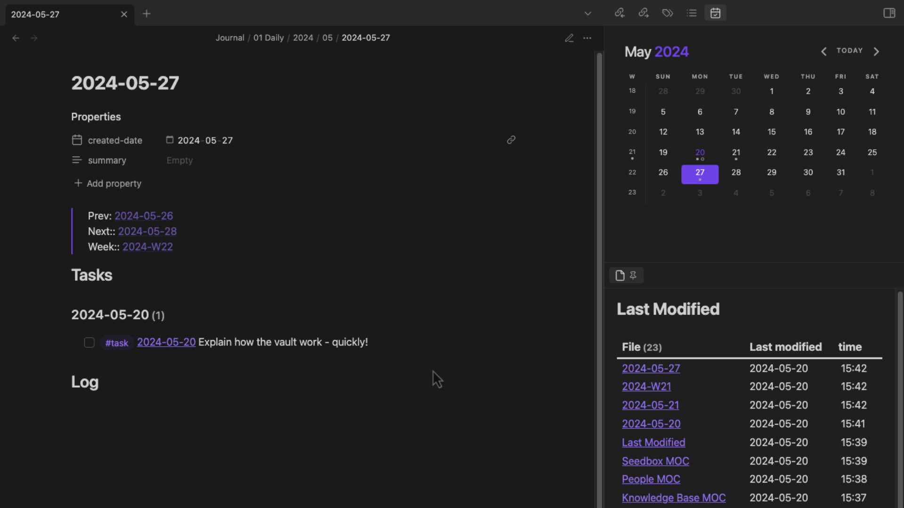
key("super+e")
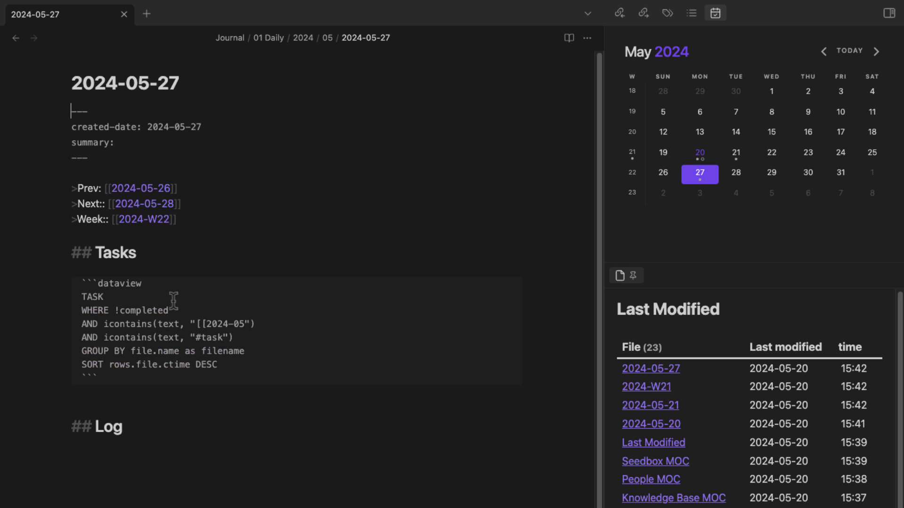
left_click(159, 151)
type("This is part of the second week!")
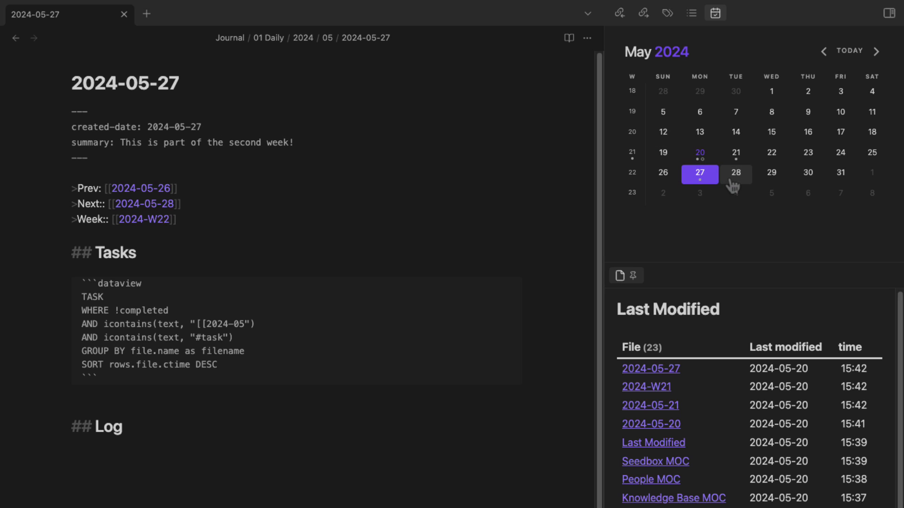
- Create the daily note for 2024-05-28, set its summary to "More notes!" and preview the note
left_click(734, 186)
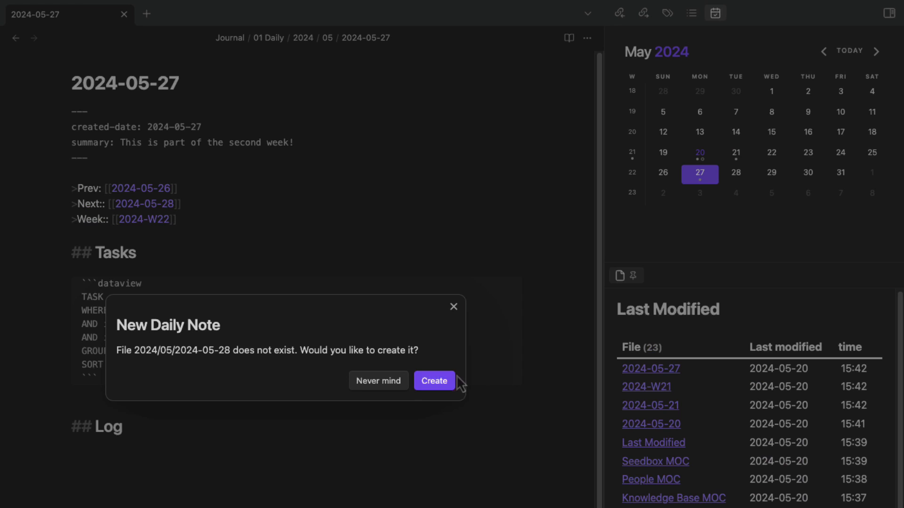
left_click(420, 380)
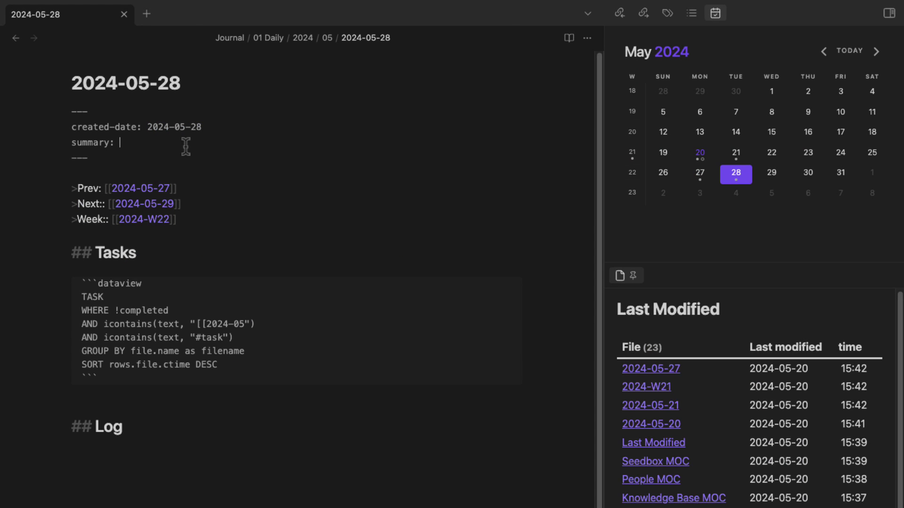
type("More notes!")
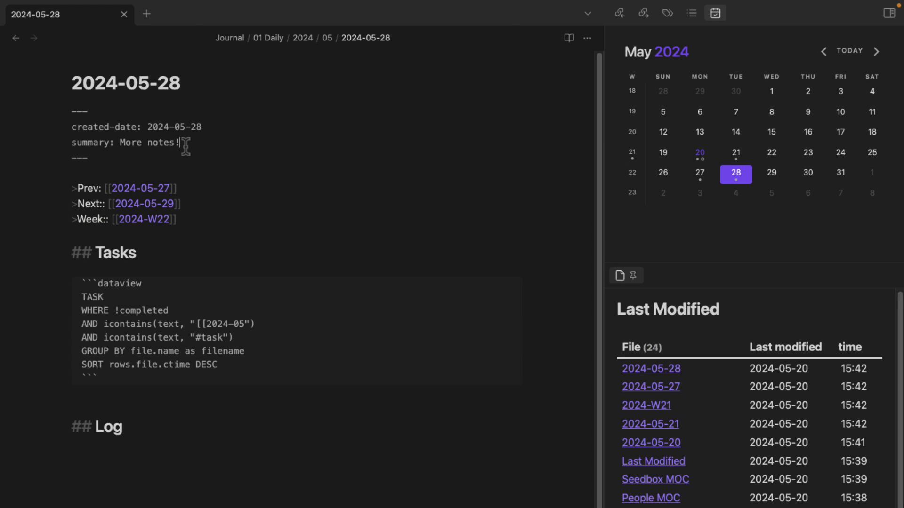
key("ctrl+e")
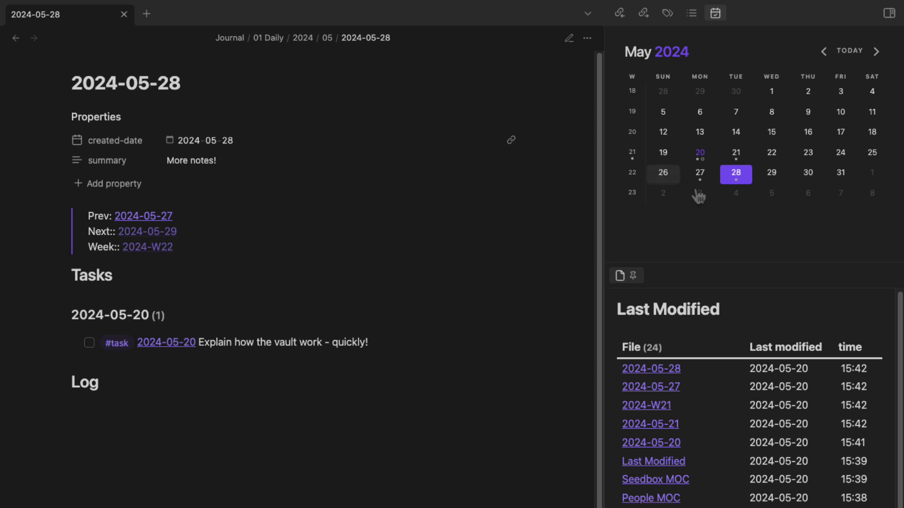
- Review the week 21 note and create the weekly note for week 22 of 2024
left_click(632, 153)
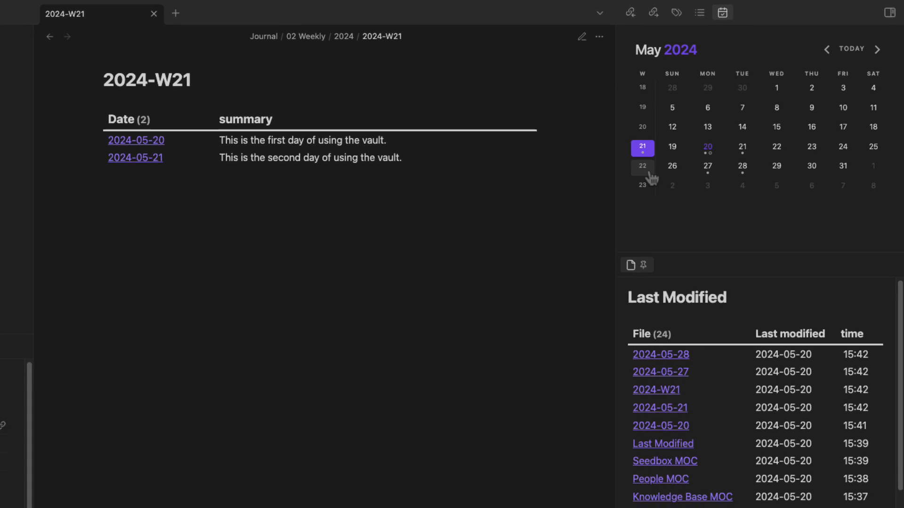
left_click(651, 174)
left_click(559, 279)
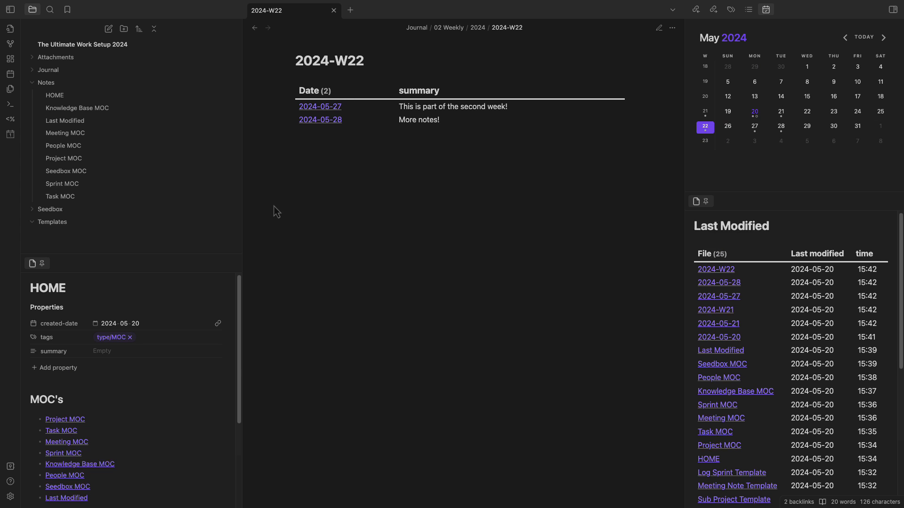
- Collapse the Notes folder and expand Journal, 01 Daily and 2024 to examine how daily notes are filed
left_click(34, 83)
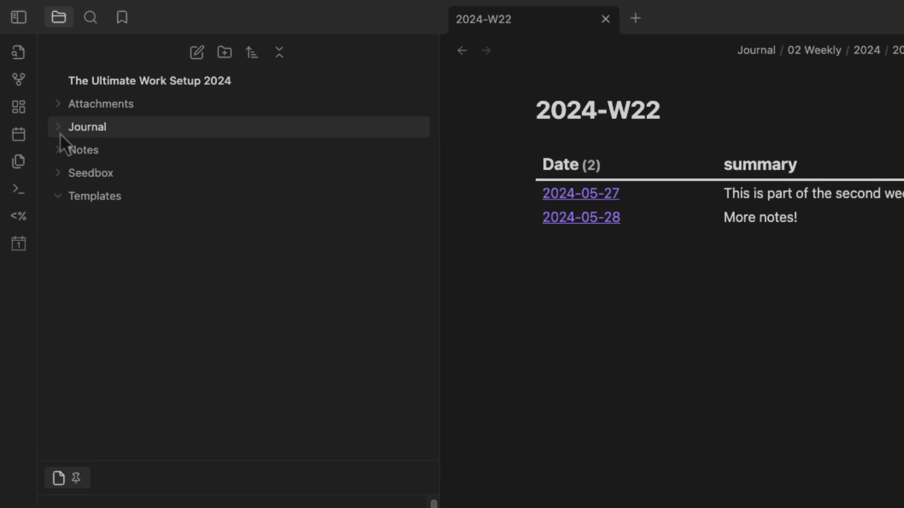
left_click(33, 71)
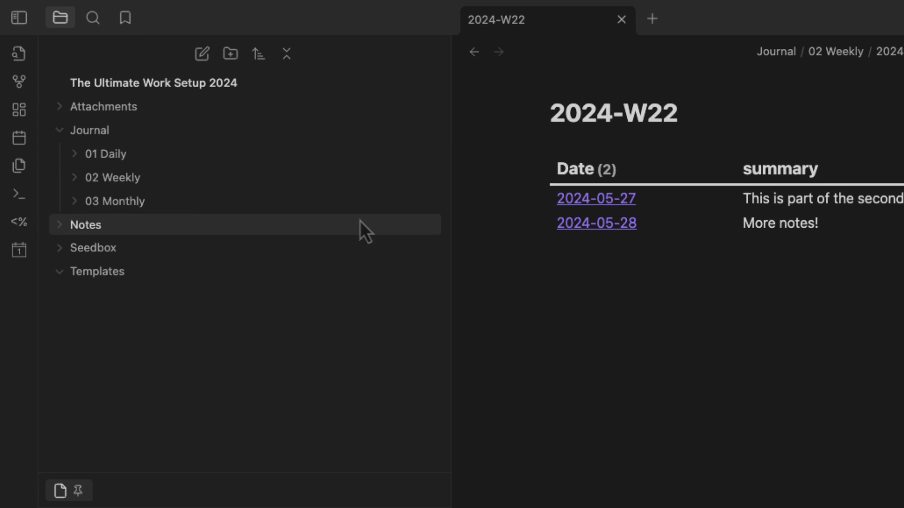
left_click(75, 157)
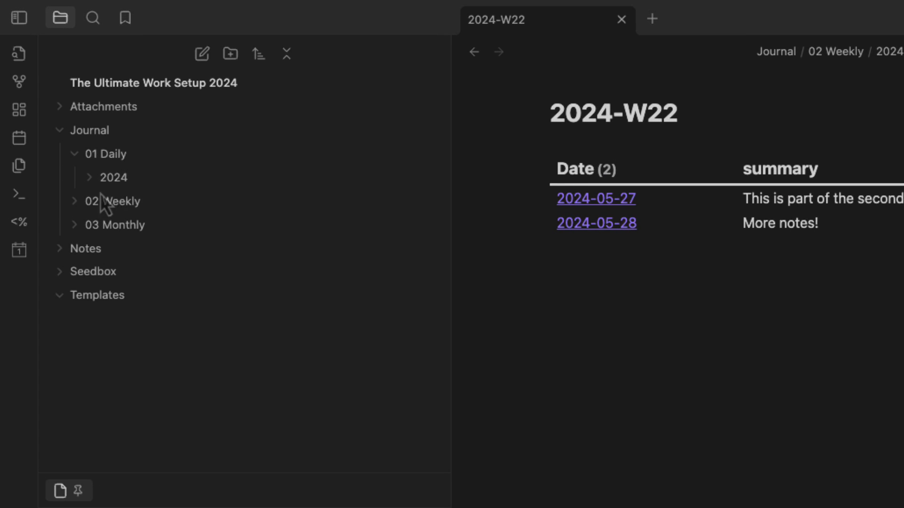
left_click(91, 181)
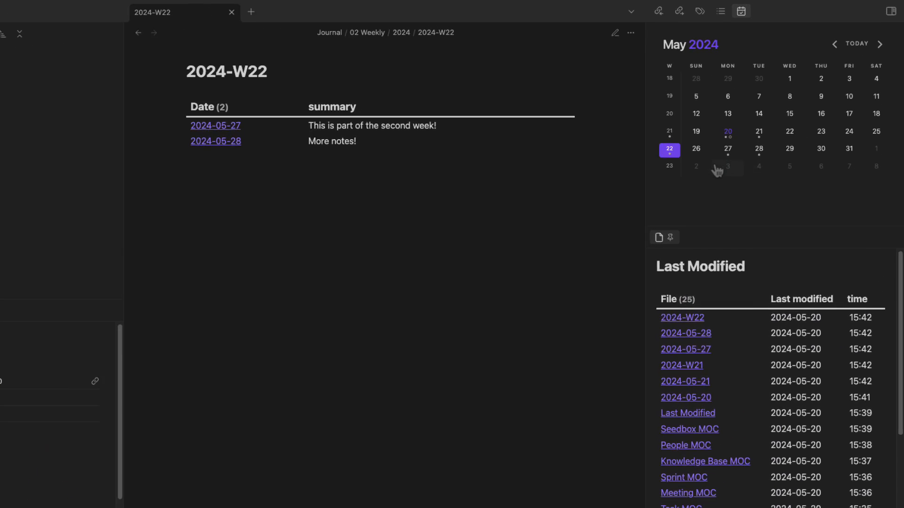
- Dismiss creating a note for 2024-06-01, create the 2024-06-03 daily note instead and expand its 06 month folder
left_click(870, 185)
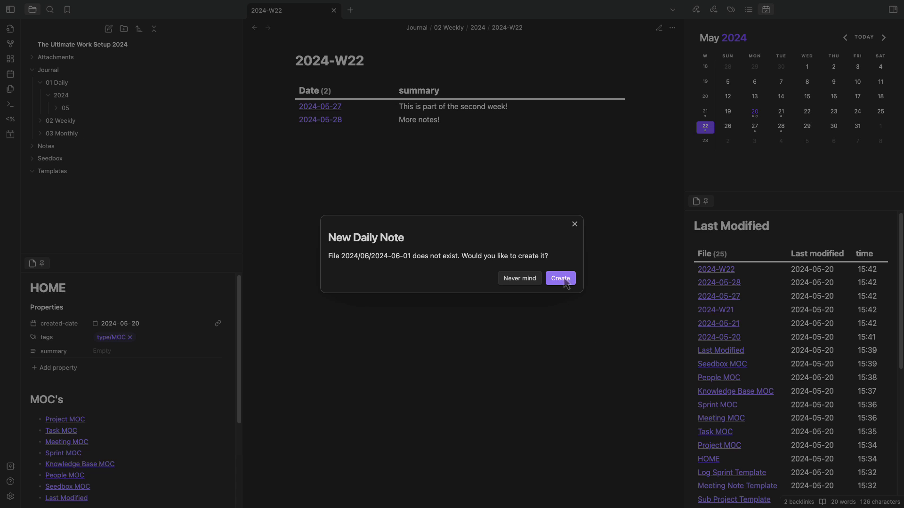
left_click(810, 166)
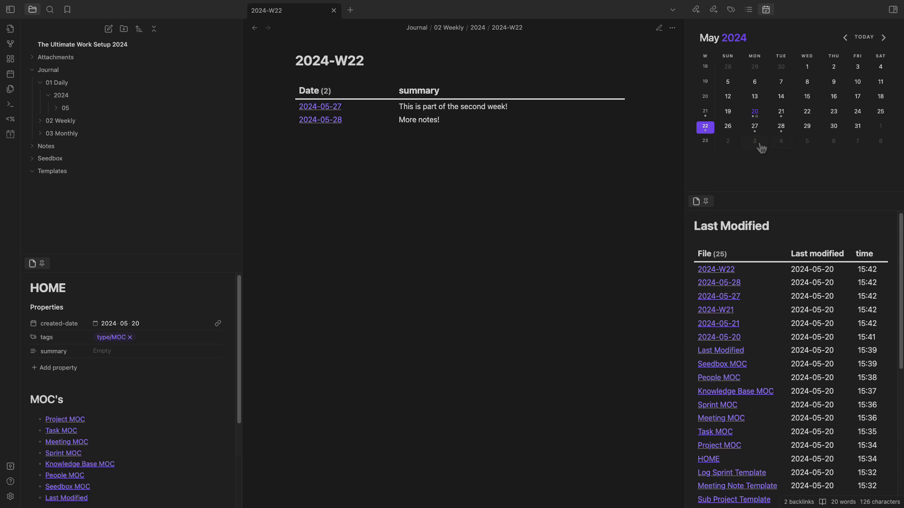
left_click(755, 141)
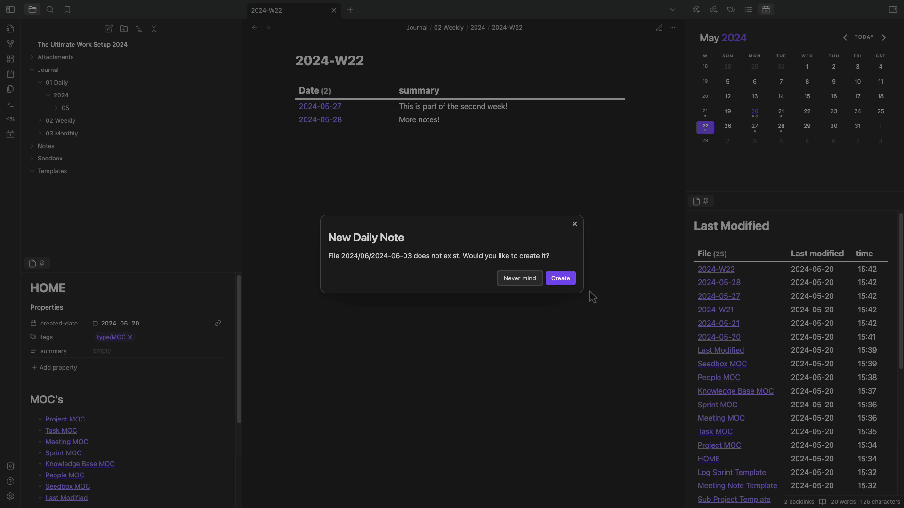
left_click(561, 279)
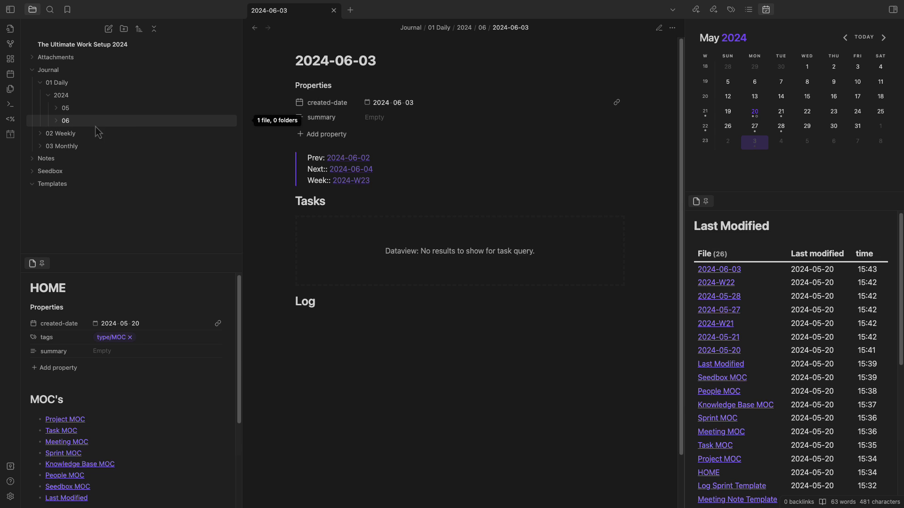
left_click(58, 124)
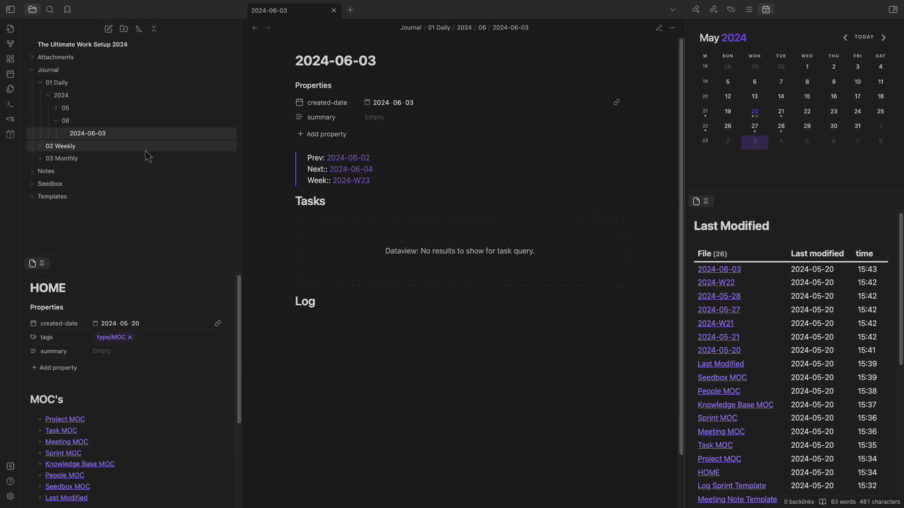
- Delete the 2024-06-03 daily note and confirm moving it to the system trash
right_click(753, 144)
left_click(795, 250)
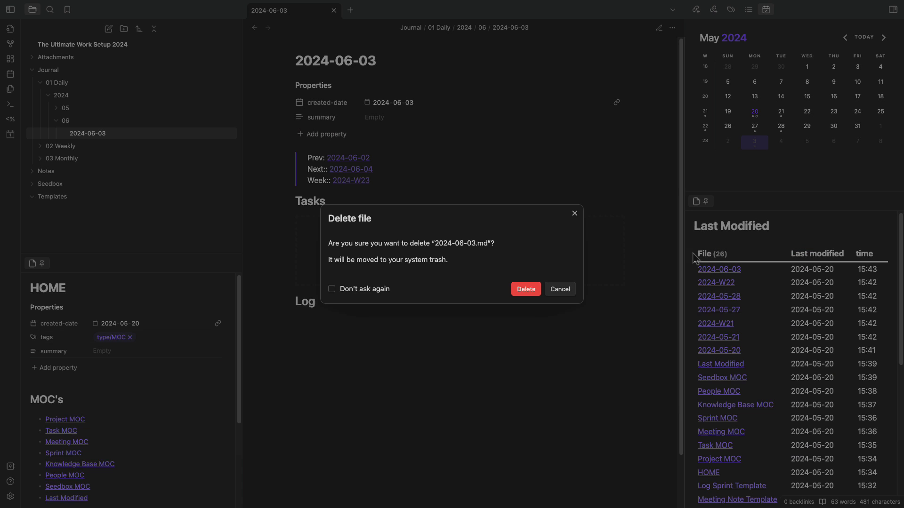
left_click(532, 292)
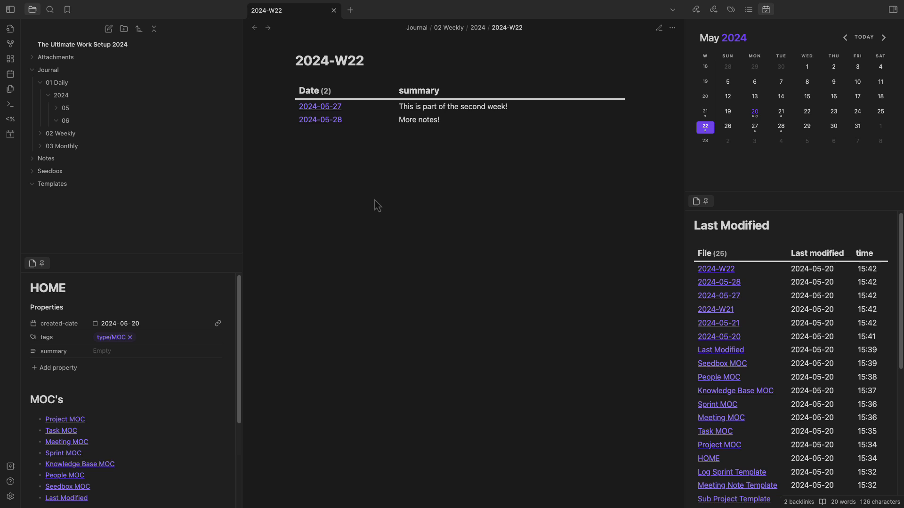
- Create a new note titled "2024-05" for the month of May
key("ctrl+n")
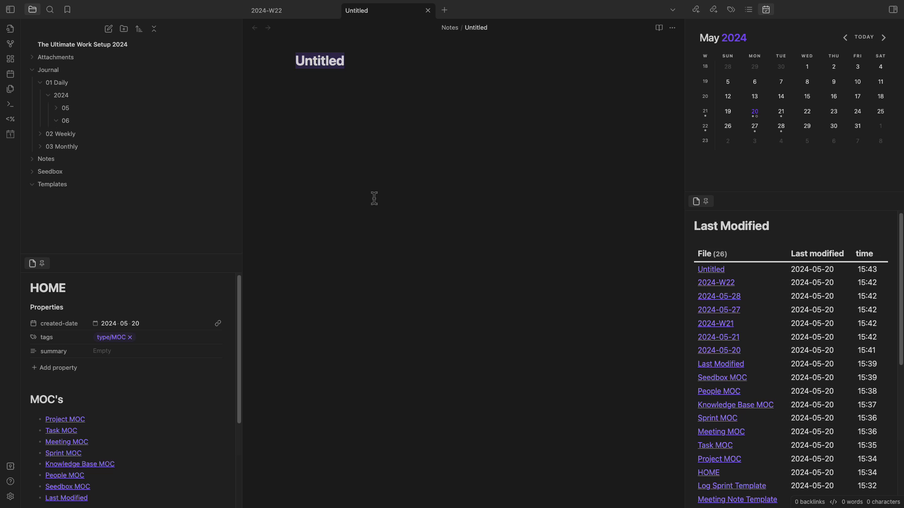
type("2024")
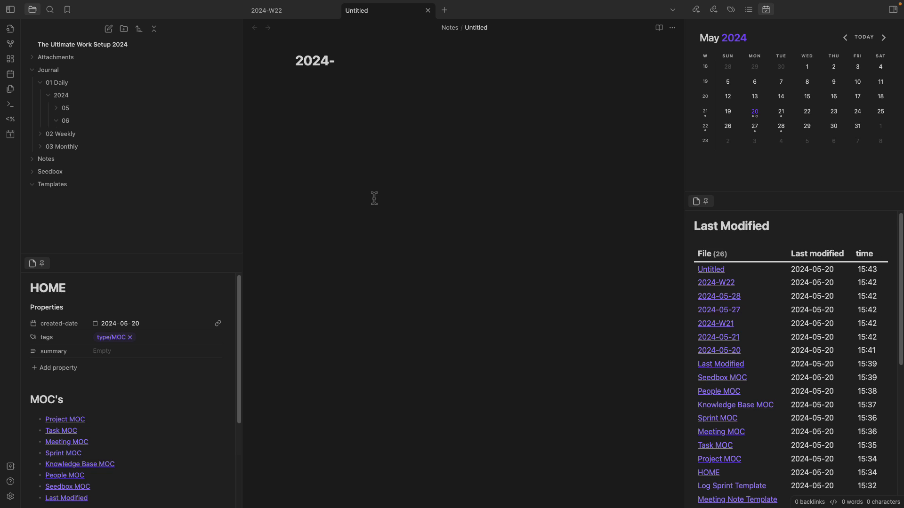
type("-05")
key("Return")
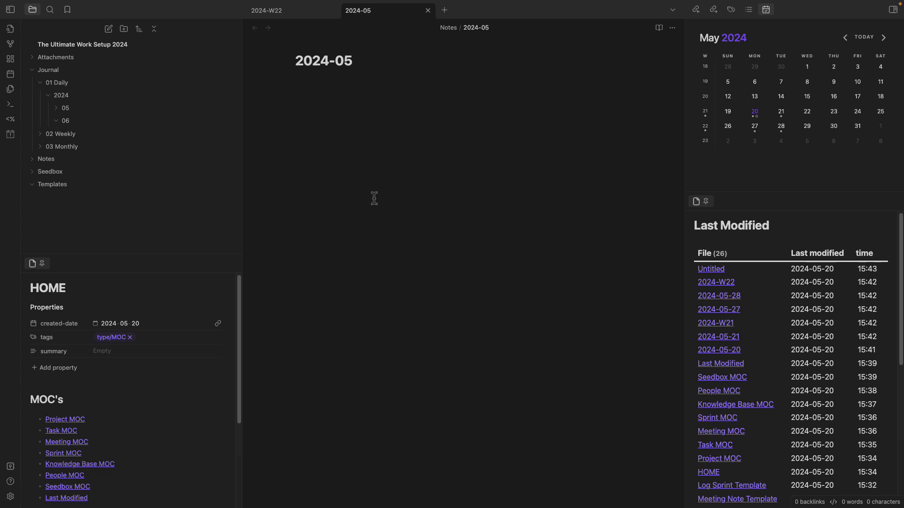
- Insert the Monthly Note Template into the 2024-05 note in Notes and view the rendered summary table in reading view
key("ctrl+p")
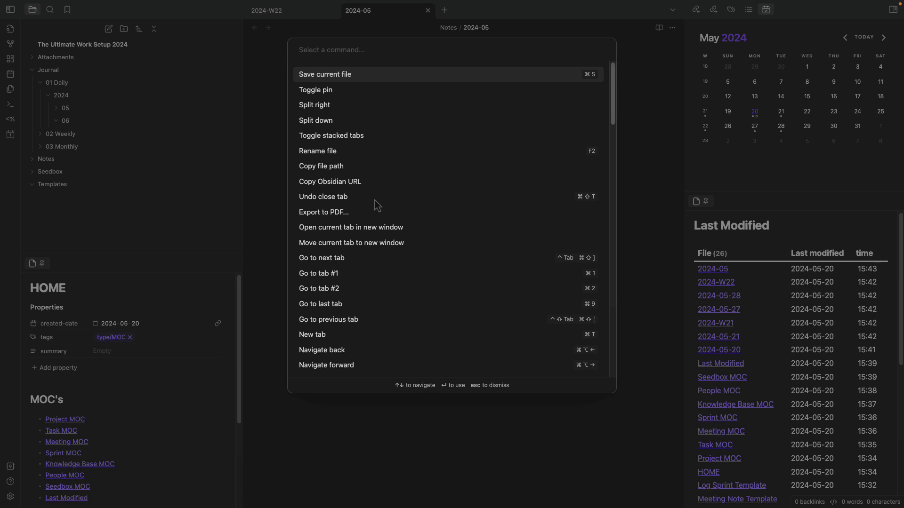
key("Escape")
key("alt+e")
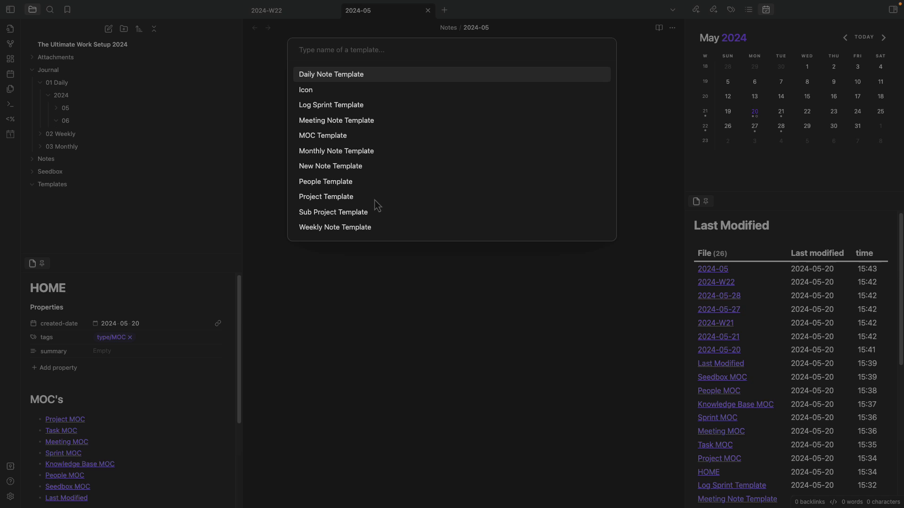
type("on")
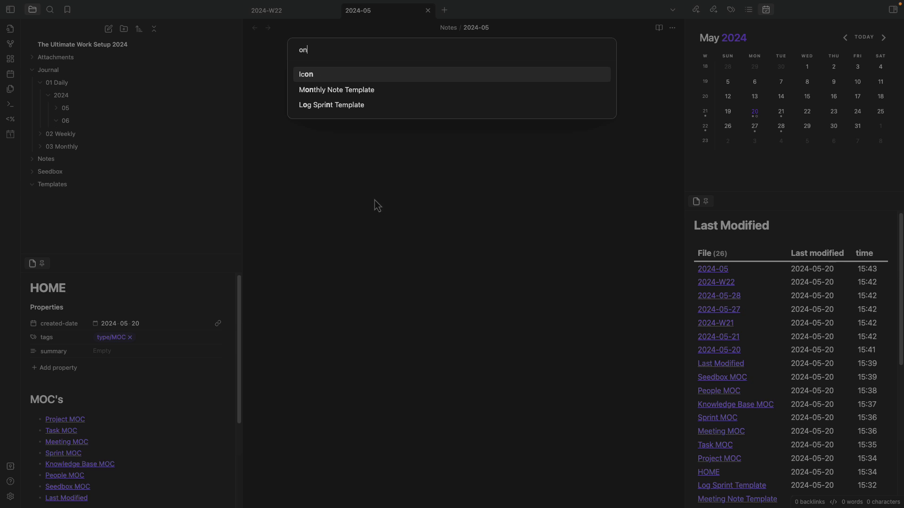
key("Down")
key("Return")
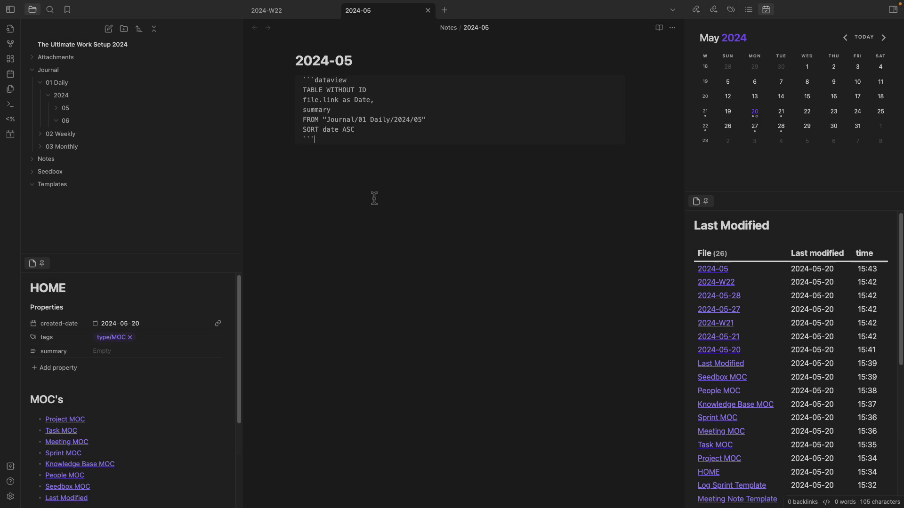
left_click_drag(336, 143, 282, 77)
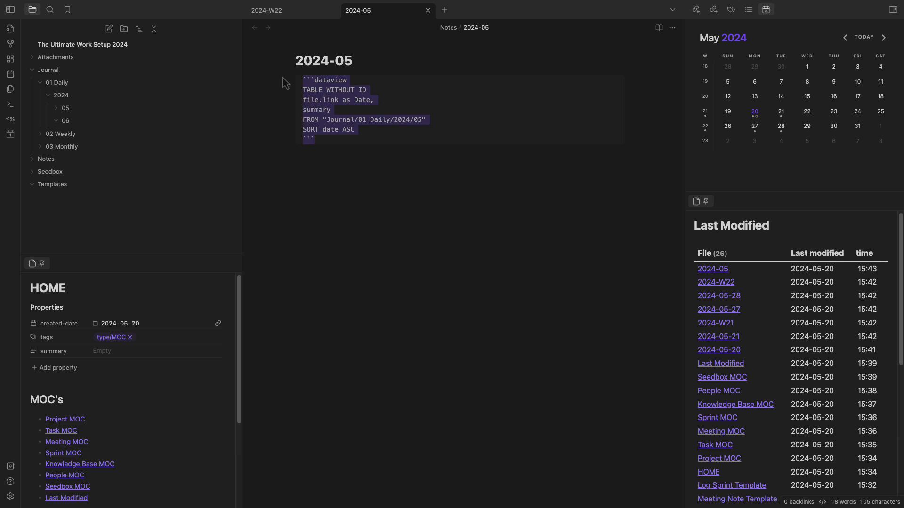
key("super+e")
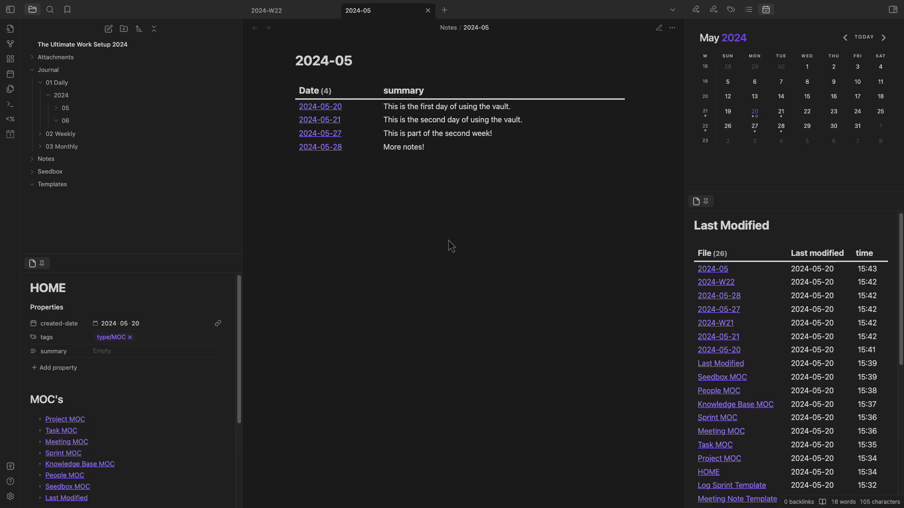
- Return the 2024-05 note to source mode, highlight its dataview query, and delete the file with confirmation
key("super+e")
left_click_drag(342, 145, 291, 83)
right_click(396, 15)
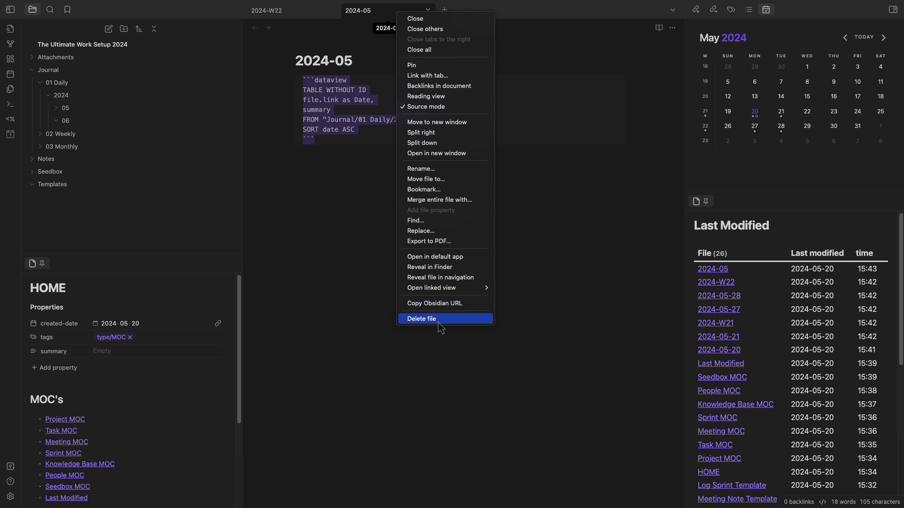
left_click(445, 313)
left_click(532, 291)
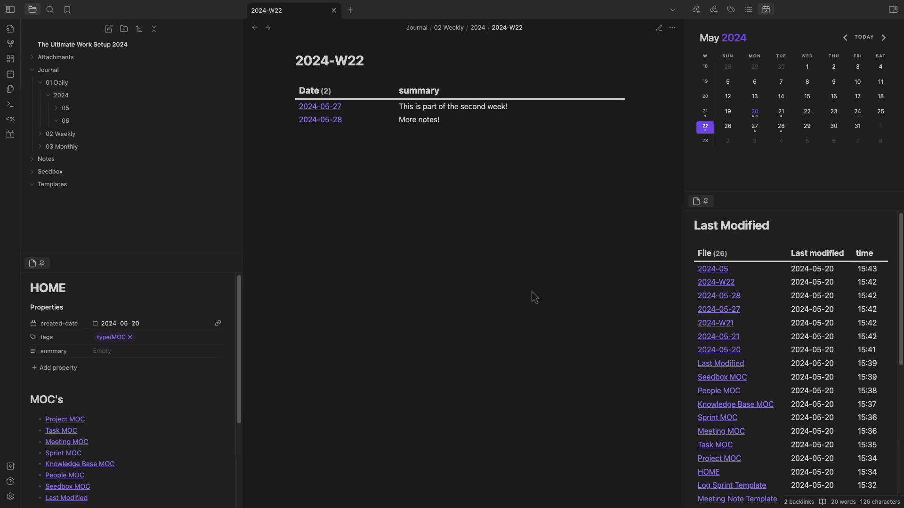
- Open the current monthly note with the Periodic Notes command
key("super+p")
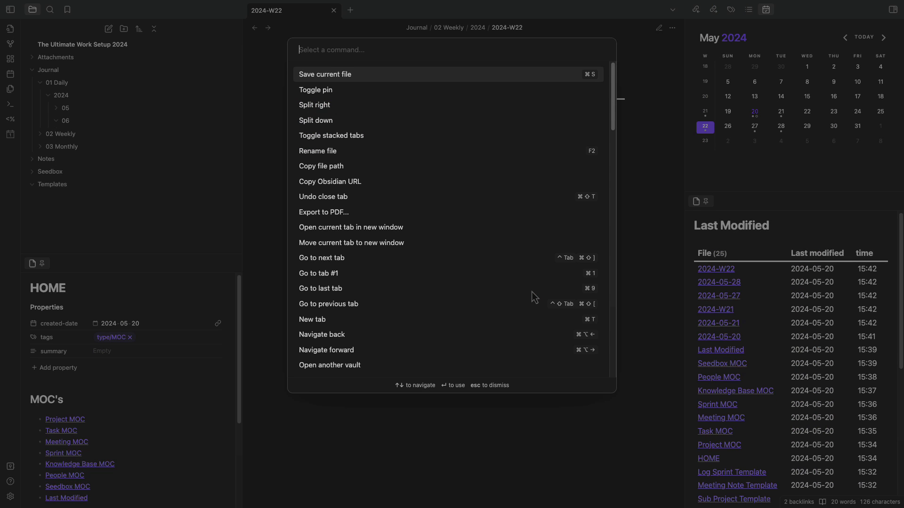
type("monthly")
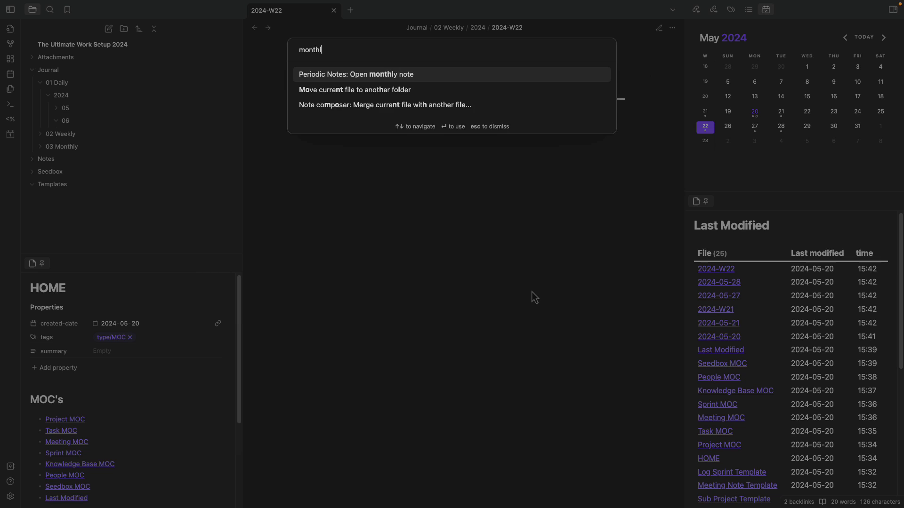
left_click(396, 83)
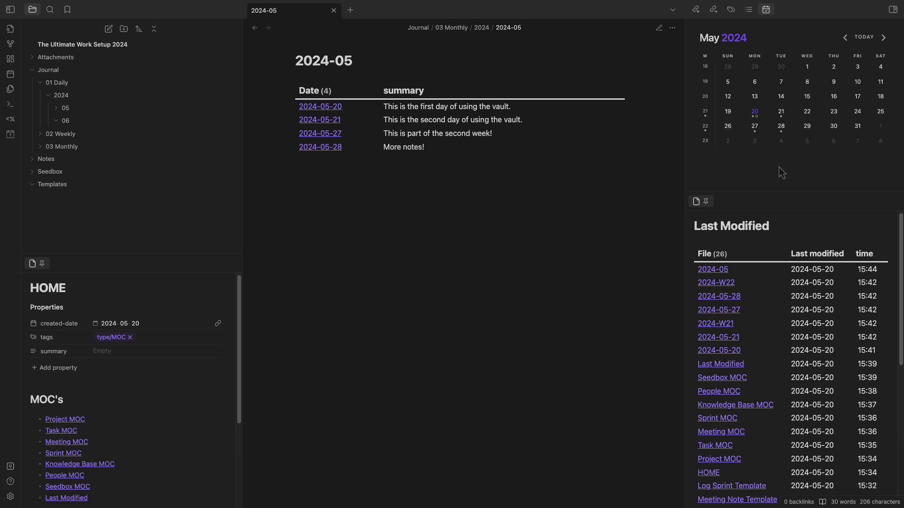
- View the 2024-05-20 daily note and open the Project MOC to examine its open and closed project tables
left_click(754, 112)
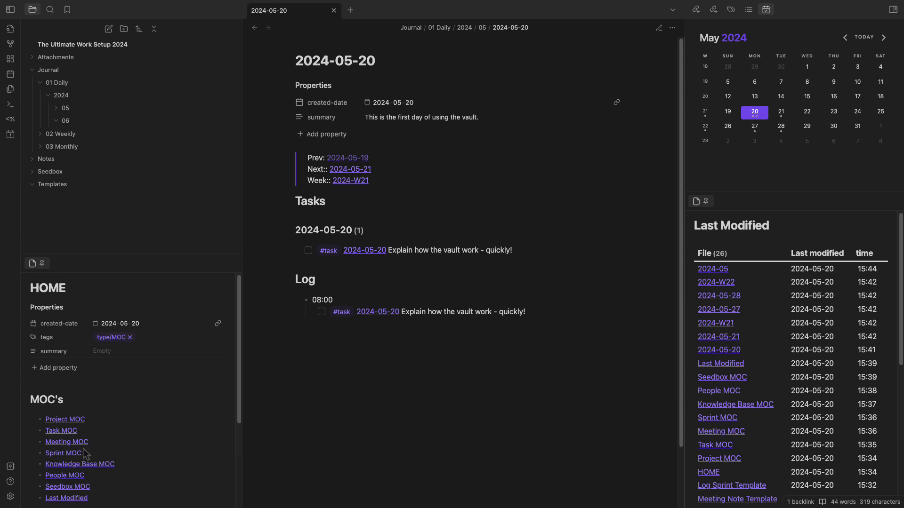
left_click(75, 421)
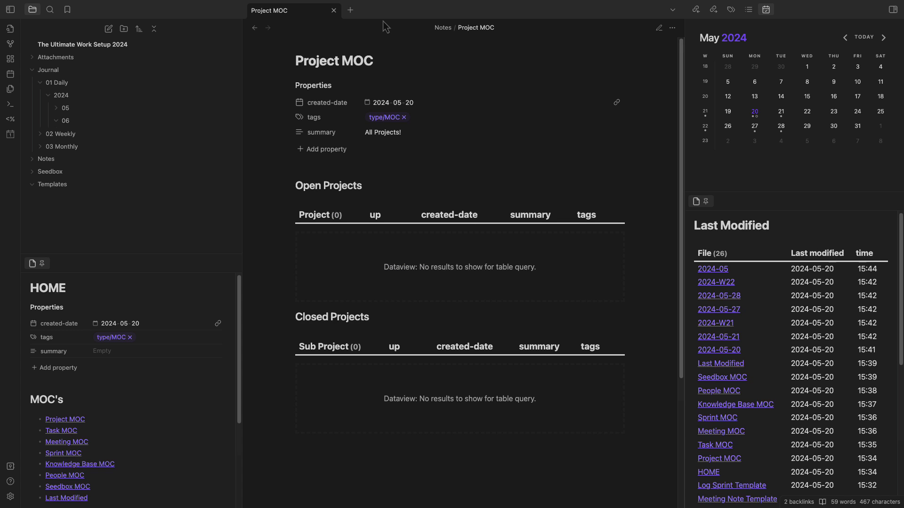
- Create a new note titled "Project - Admin" and insert the Project Template into it
key("ctrl+n")
type("Project - A")
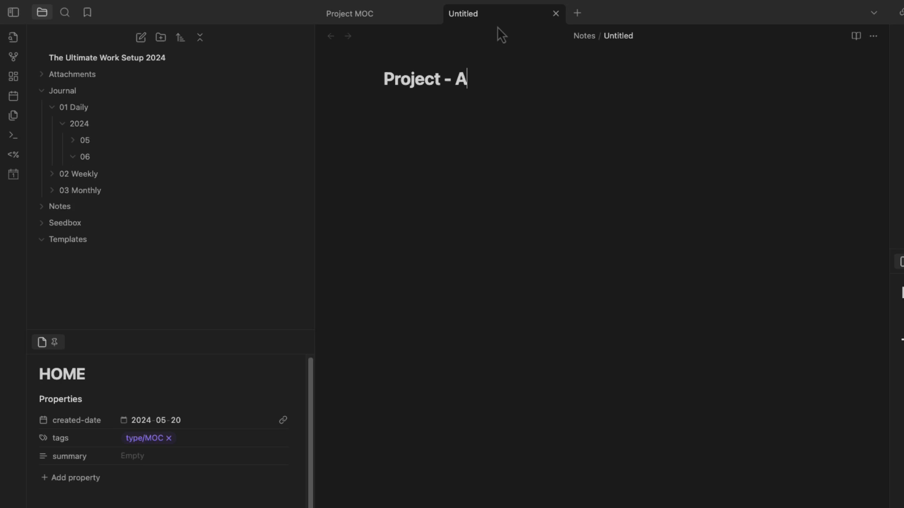
type("dmin")
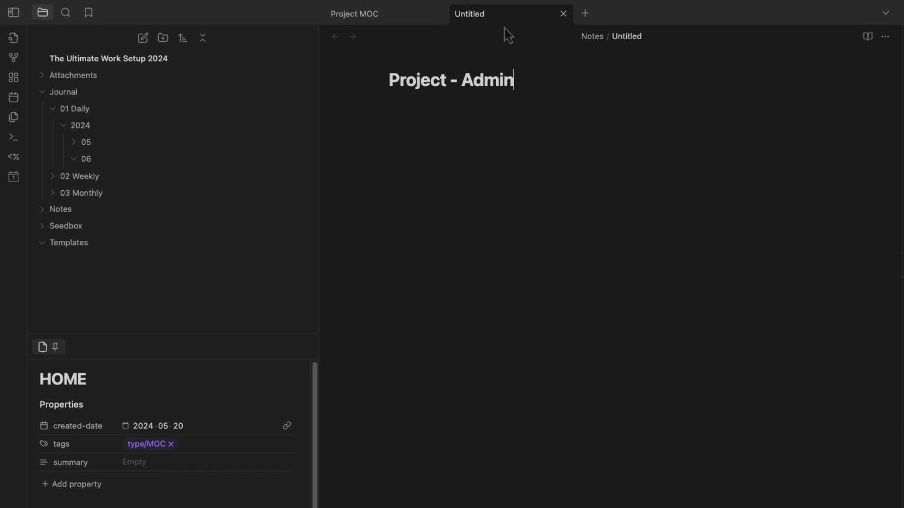
key("Return")
key("alt+e")
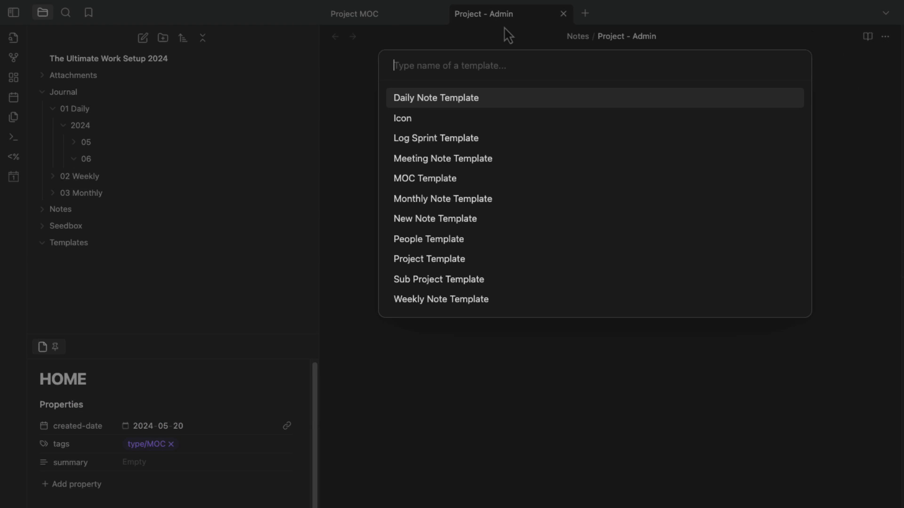
type("proj")
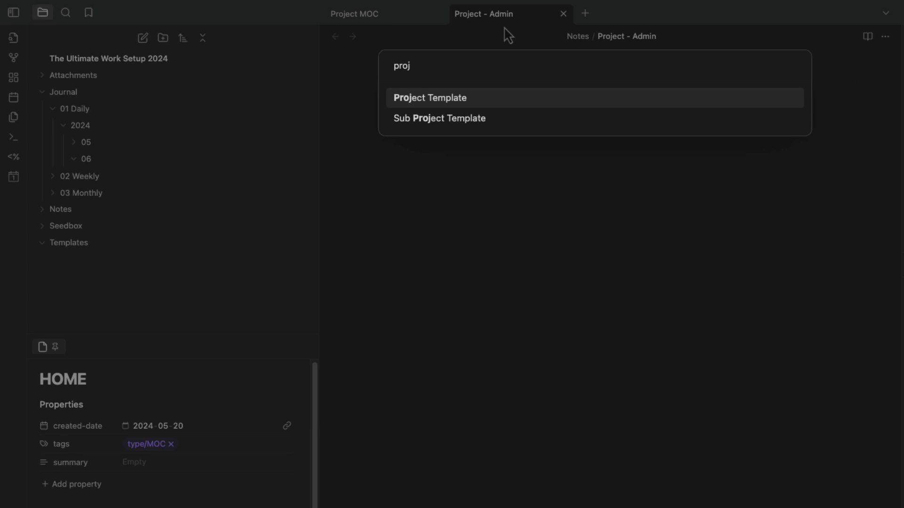
key("Return")
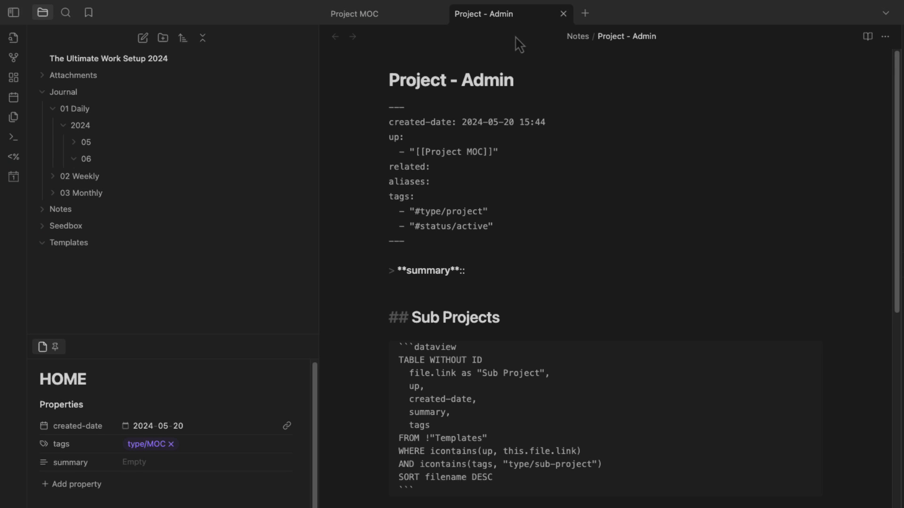
- Show Project - Admin in reading view and collapse its Sub Projects, Meetings, Tasks and Questions, and Sprints sections
key("ctrl+e")
left_click(381, 294)
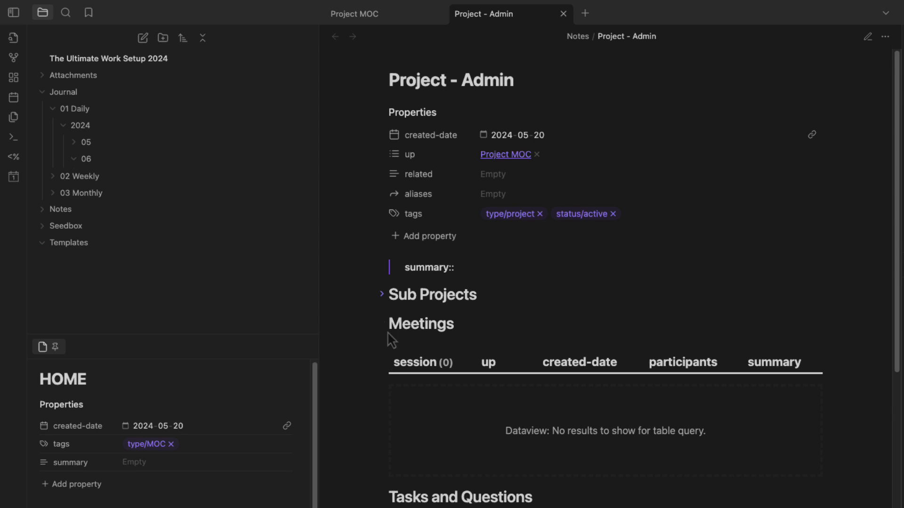
left_click(382, 323)
left_click(382, 353)
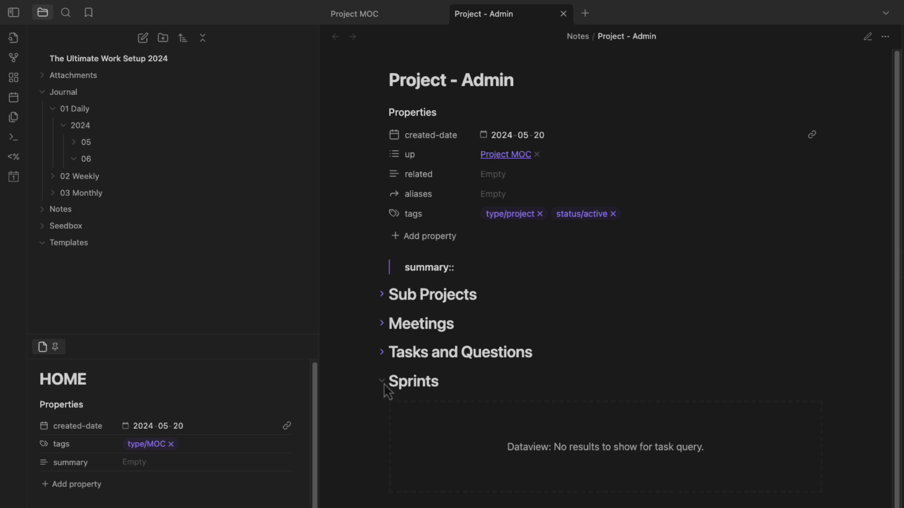
left_click(382, 381)
left_click(381, 295)
left_click(382, 294)
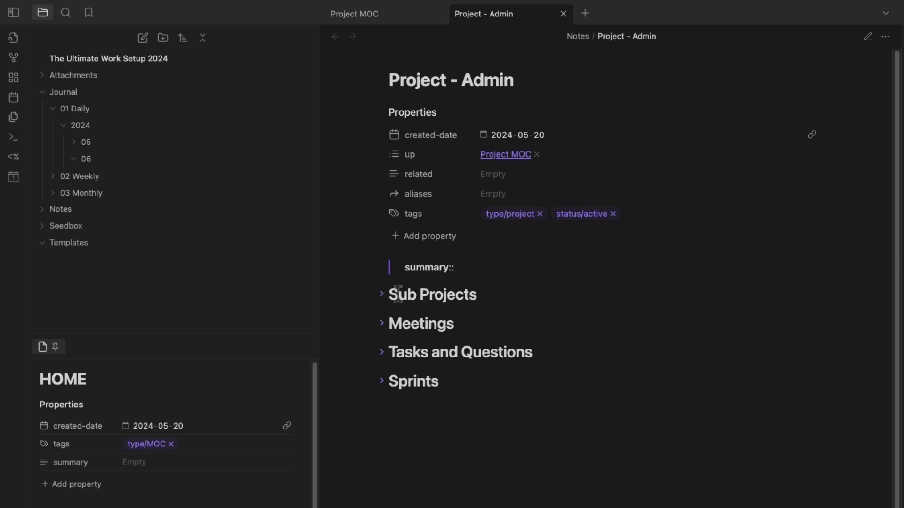
- Set the Project - Admin summary to "This is everything Admin" and expand the Sub Projects section in reading view
key("ctrl+e")
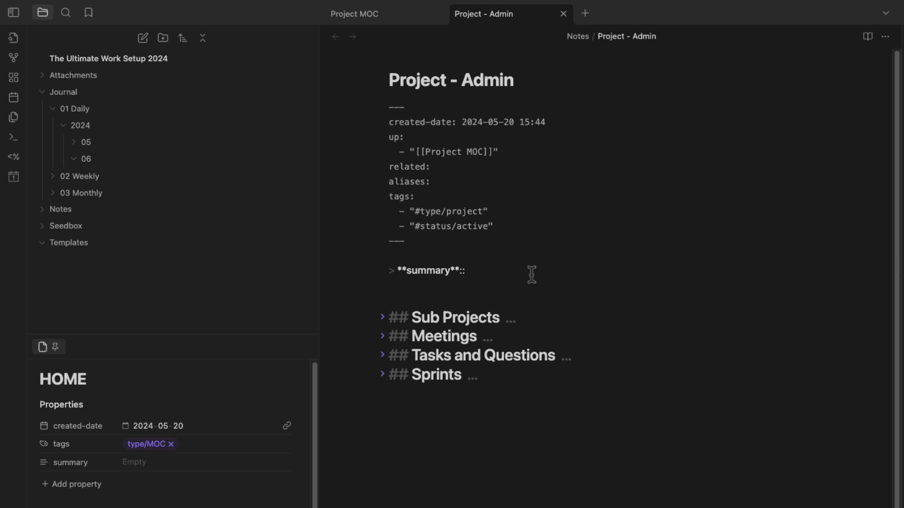
type("This is everything Admin")
key("ctrl+e")
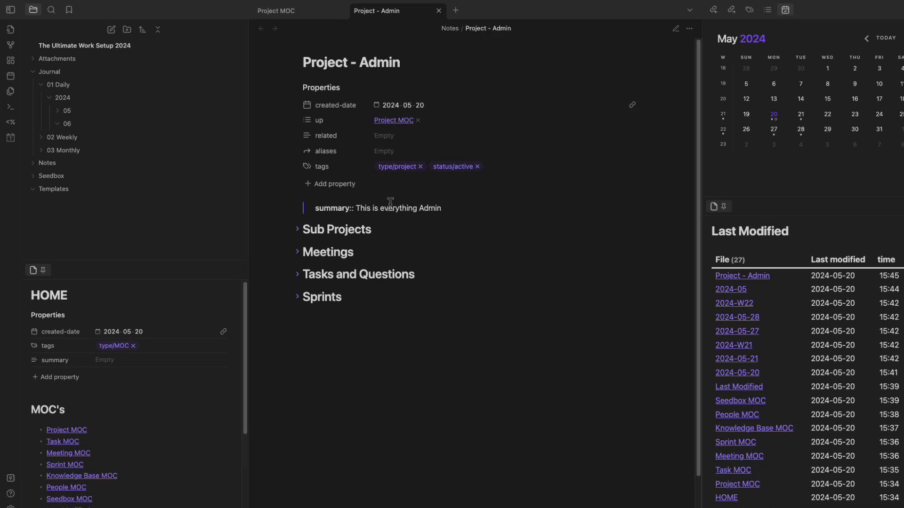
left_click(297, 229)
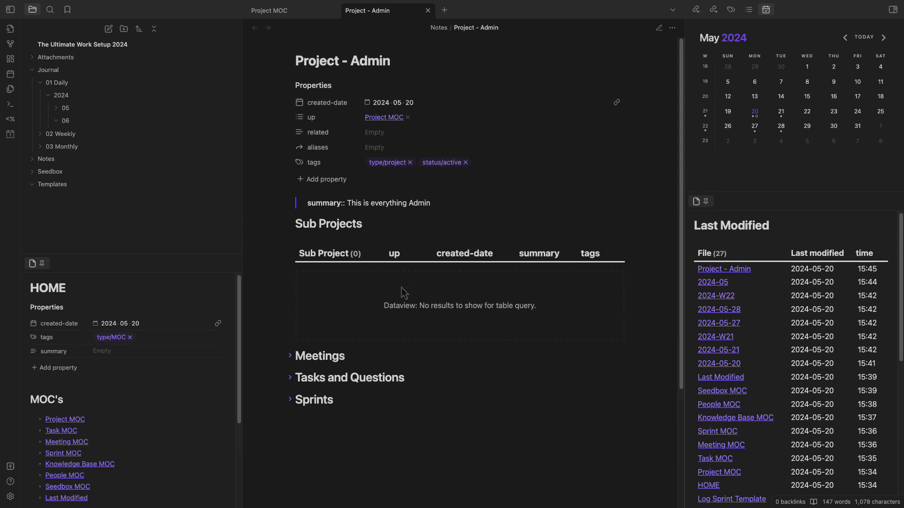
- Create a new note titled "Sub Project - Timesheets" and insert the Sub Project Template into it
left_click(443, 19)
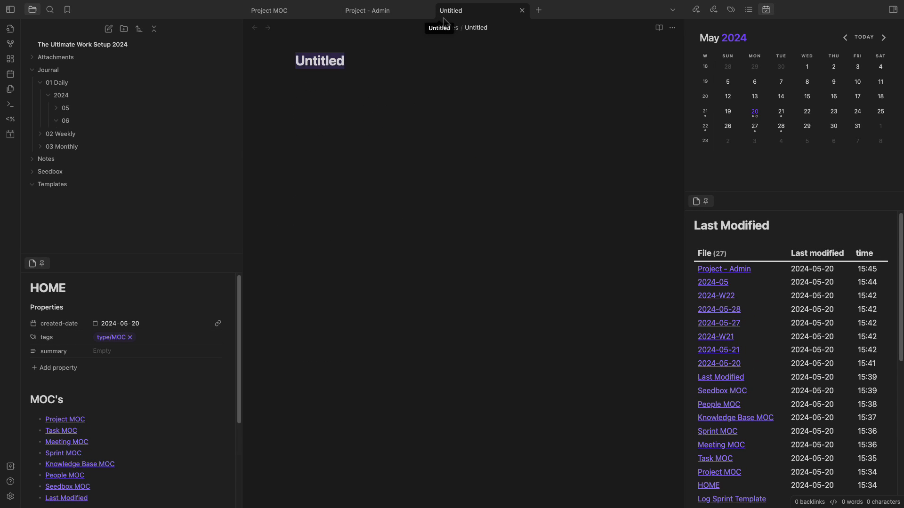
type("Sub Projec")
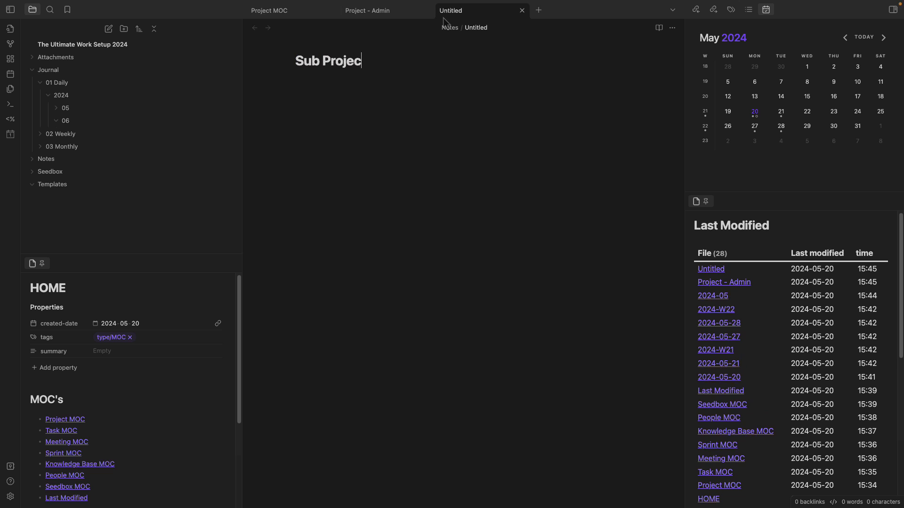
type("t - Timesheets")
key("Return")
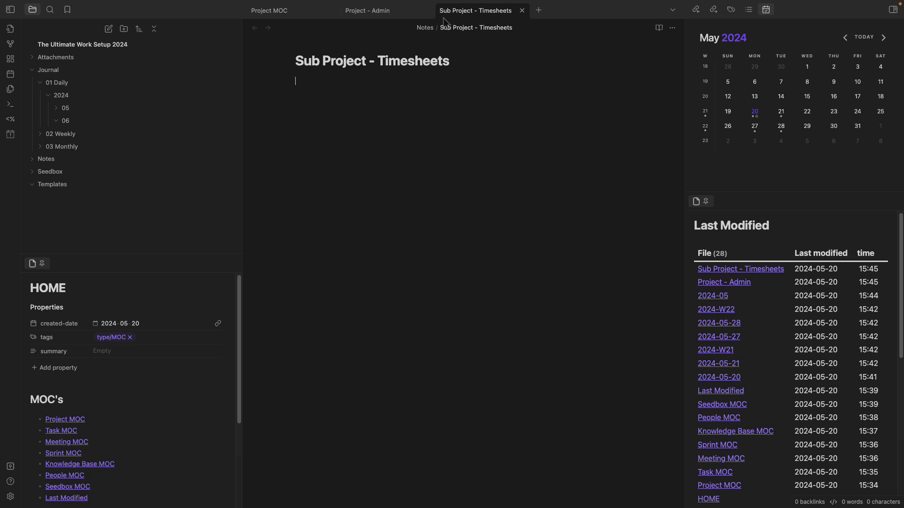
key("alt+e")
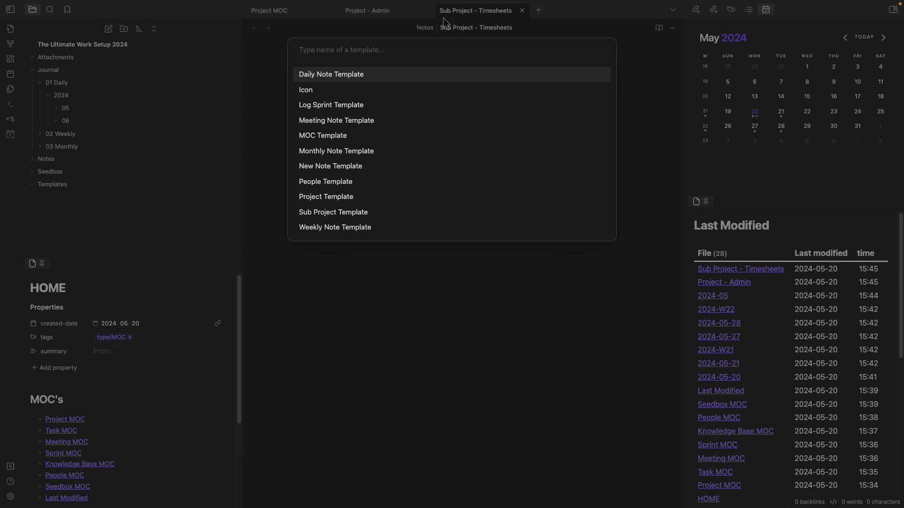
type("sub")
key("Return")
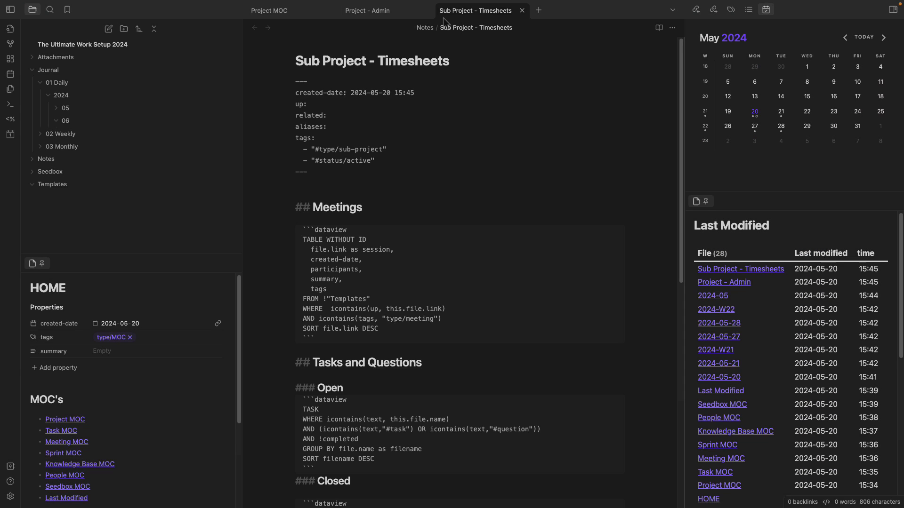
- Link the up property of Sub Project - Timesheets to Project - Admin in reading view and review the note's sections
key("ctrl+e")
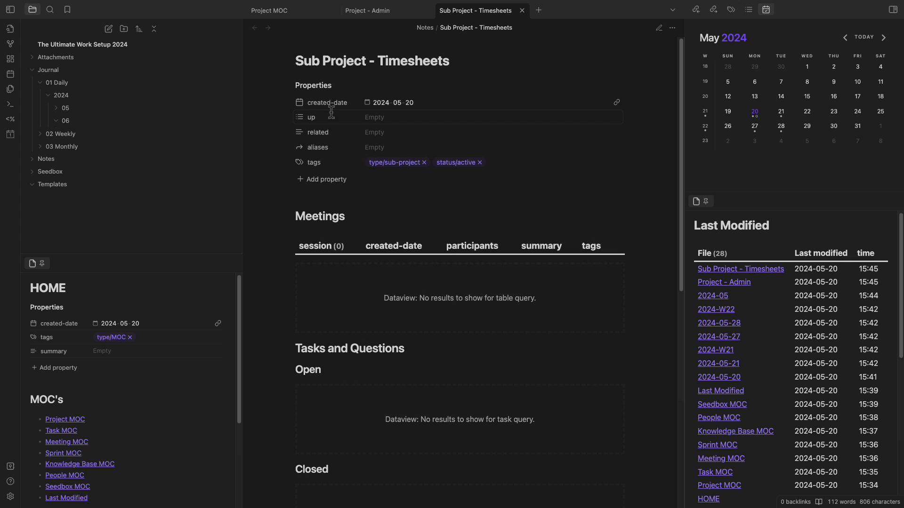
left_click(396, 117)
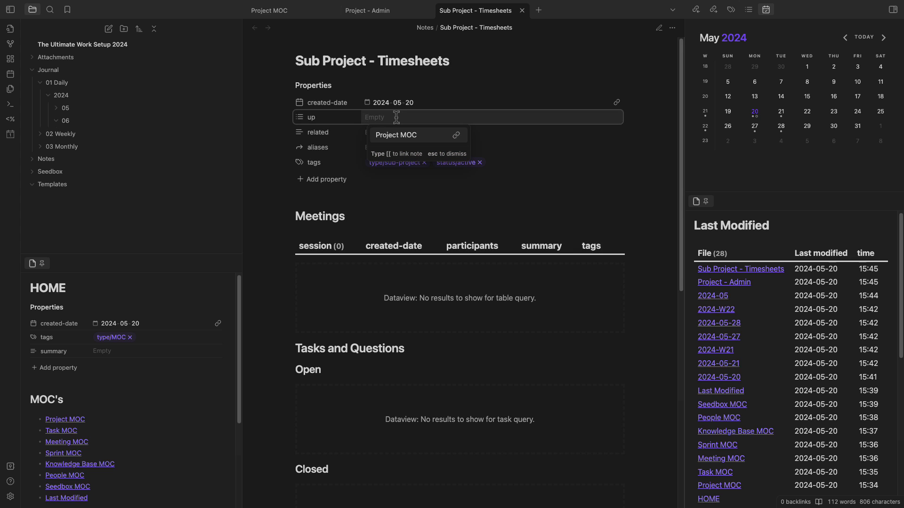
type("[[Project")
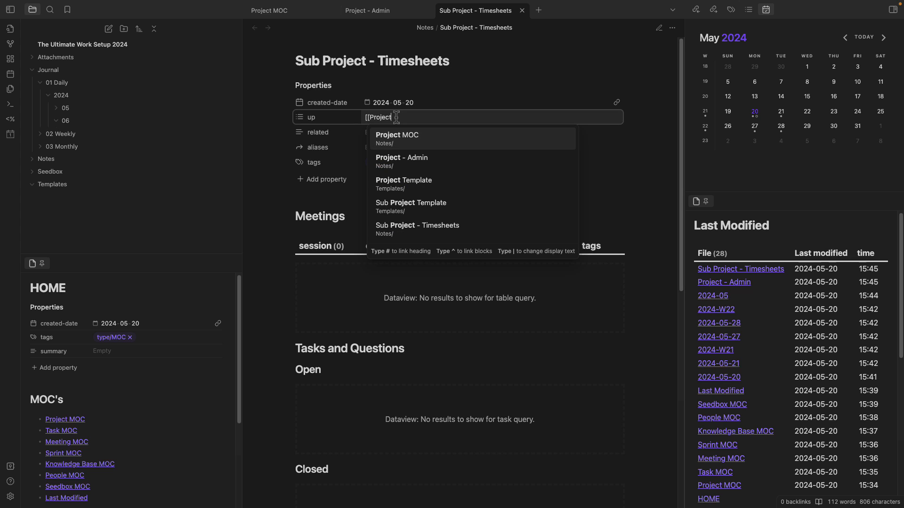
key("Down")
key("Return")
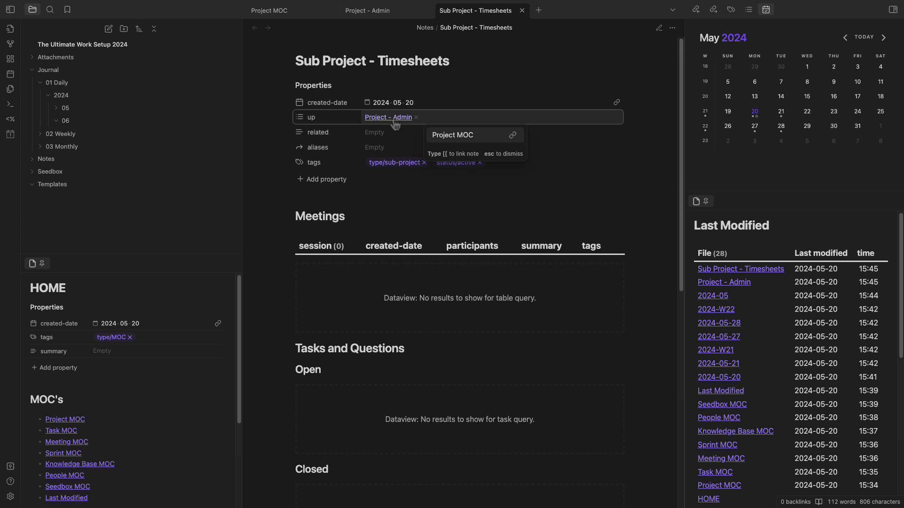
left_click(333, 200)
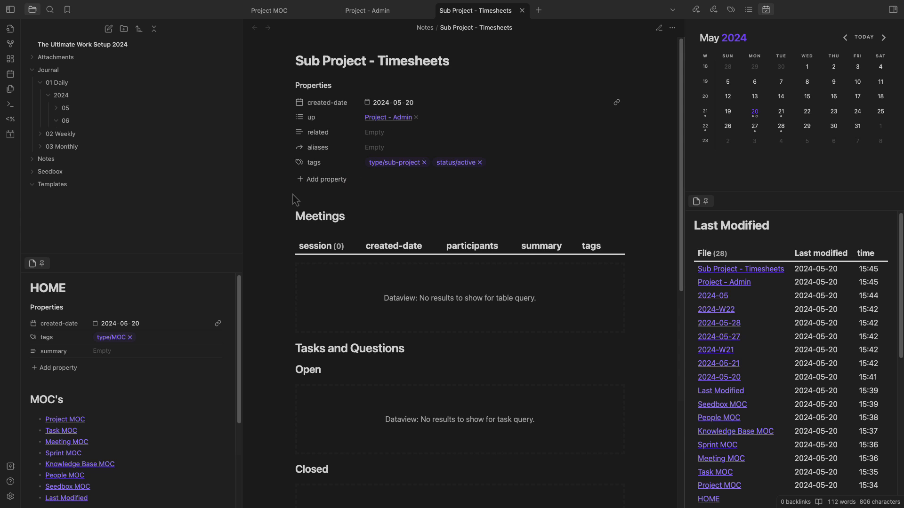
scroll(298, 281, "down", 5)
scroll(306, 287, "up", 5)
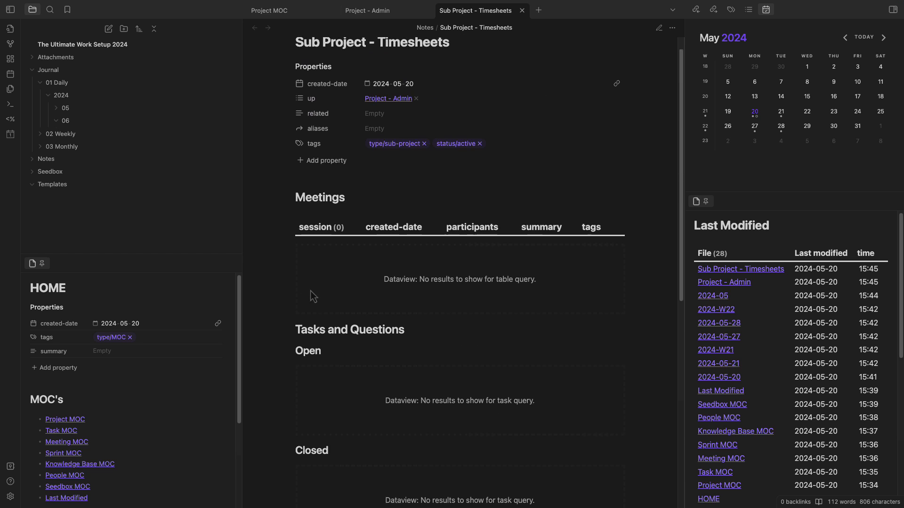
- Collapse the Tasks and Questions, Sprints, and Meetings sections of Sub Project - Timesheets, and show the Sub Projects table in Project - Admin
left_click(290, 330)
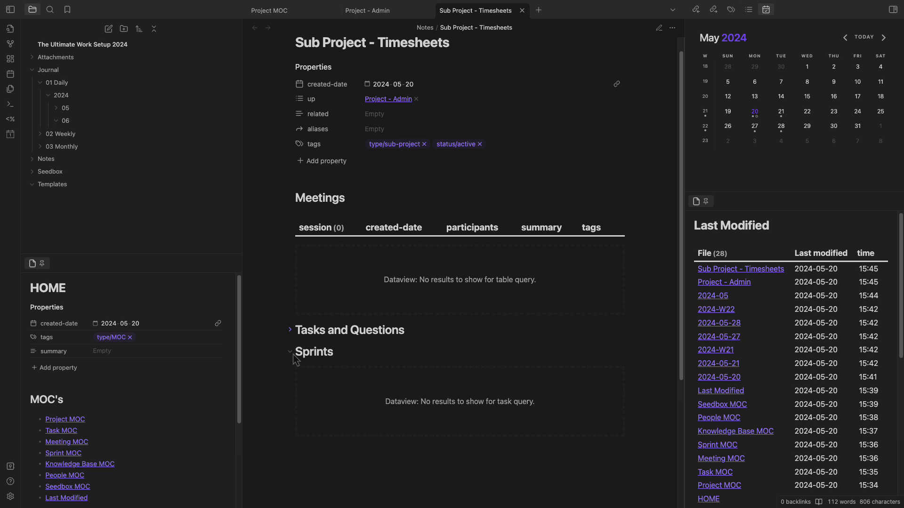
left_click(291, 353)
left_click(290, 198)
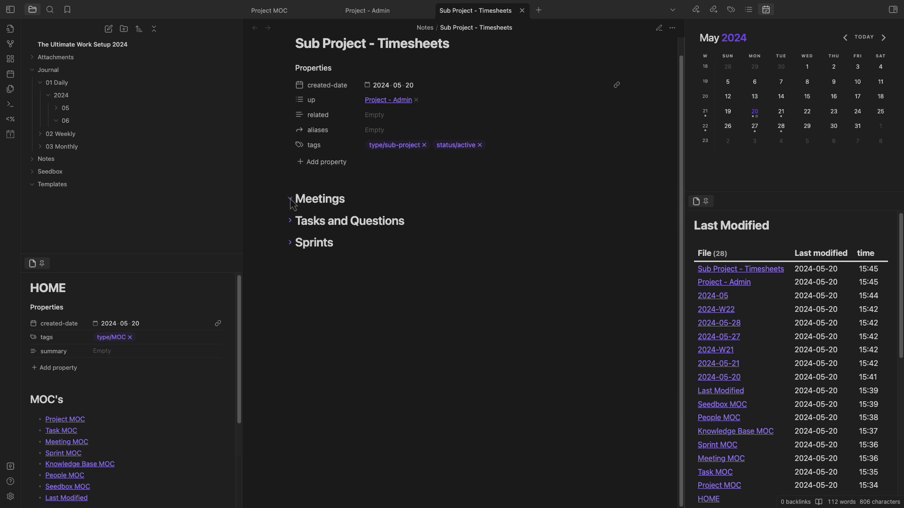
left_click(390, 19)
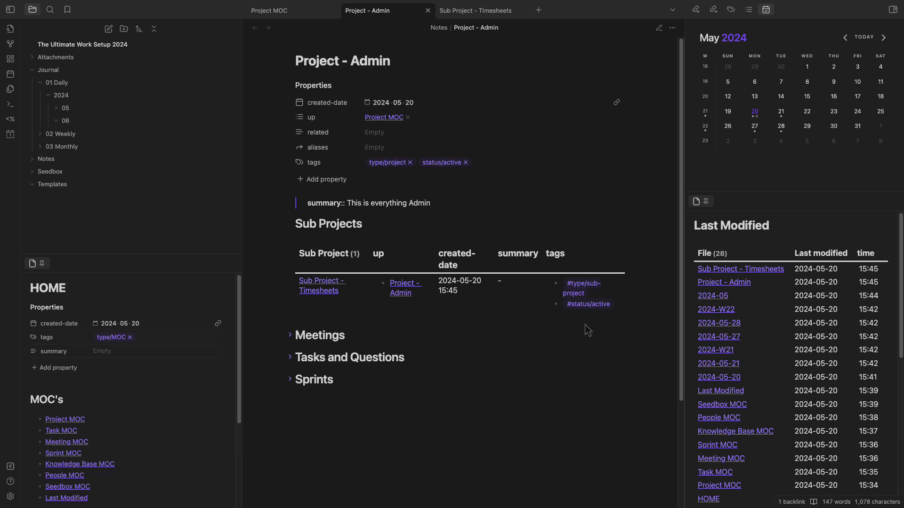
scroll(304, 301, "down", 1)
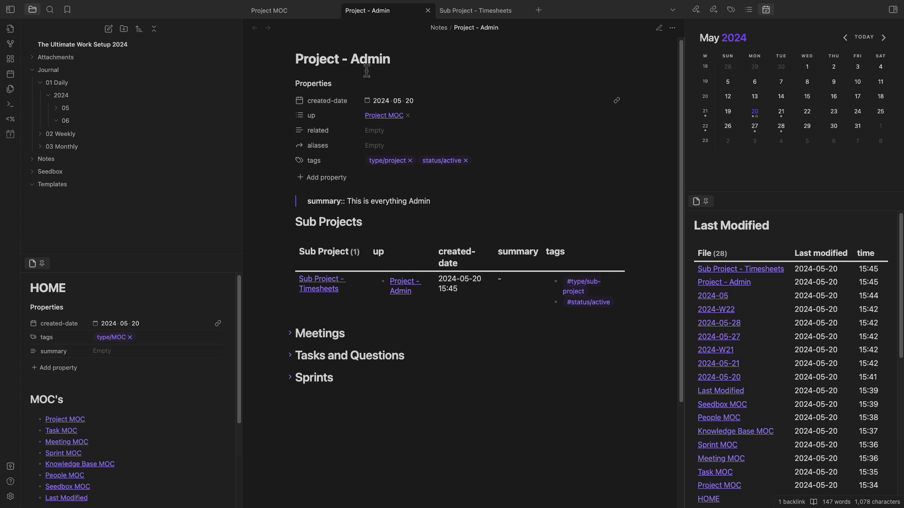
- Pin the Project - Admin and Sub Project - Timesheets notes and close Project MOC
right_click(365, 13)
left_click(388, 60)
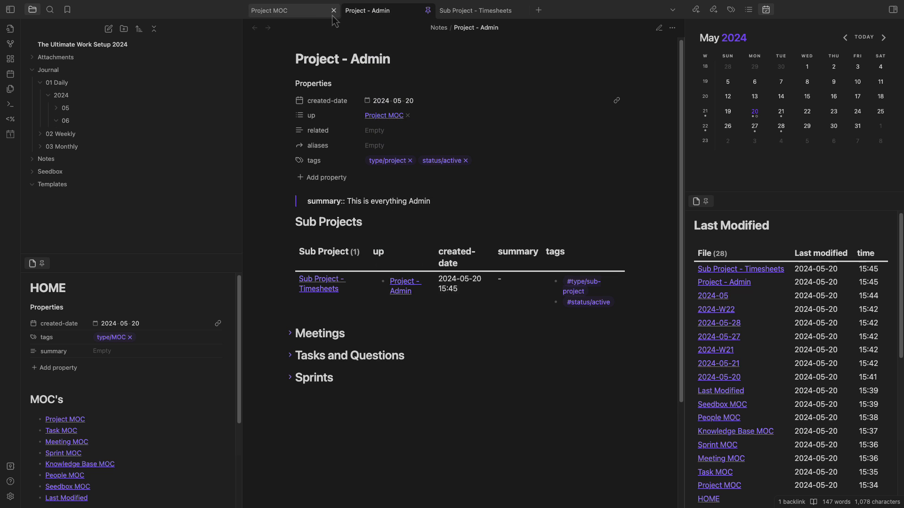
left_click(305, 13)
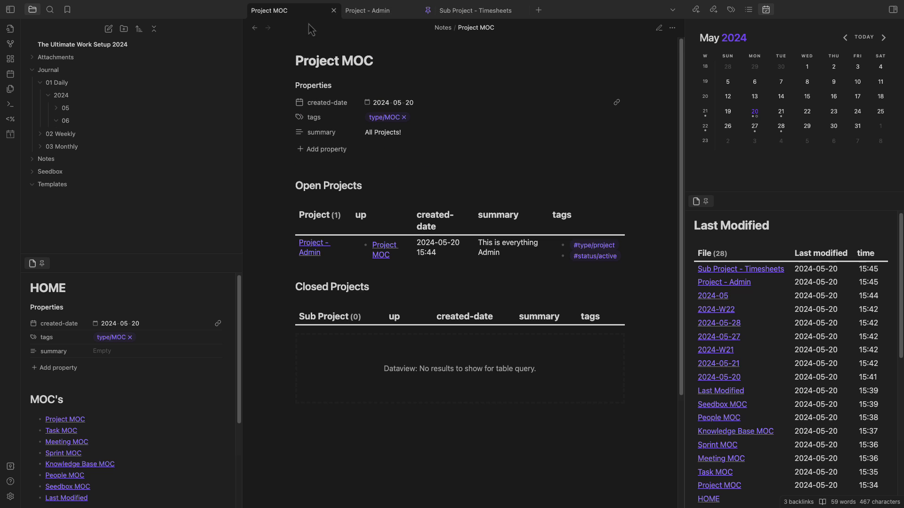
left_click(333, 10)
right_click(377, 16)
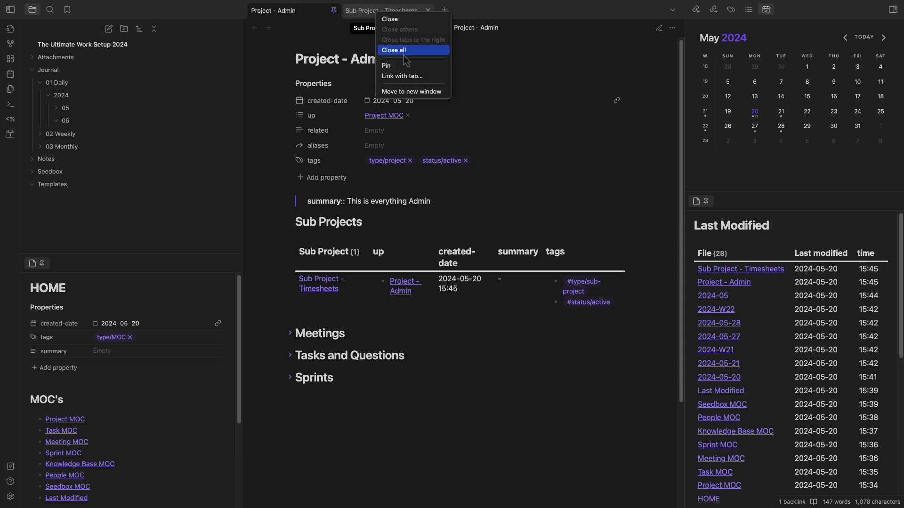
left_click(387, 66)
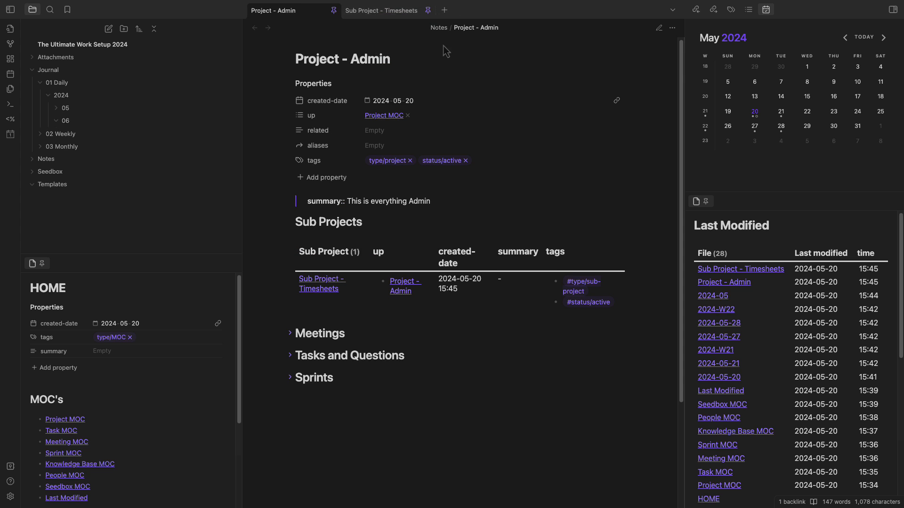
- Open the 2024-05-20 daily note separately from the pinned notes and add a 09:00 entry to its log
left_click(445, 10)
left_click(754, 112)
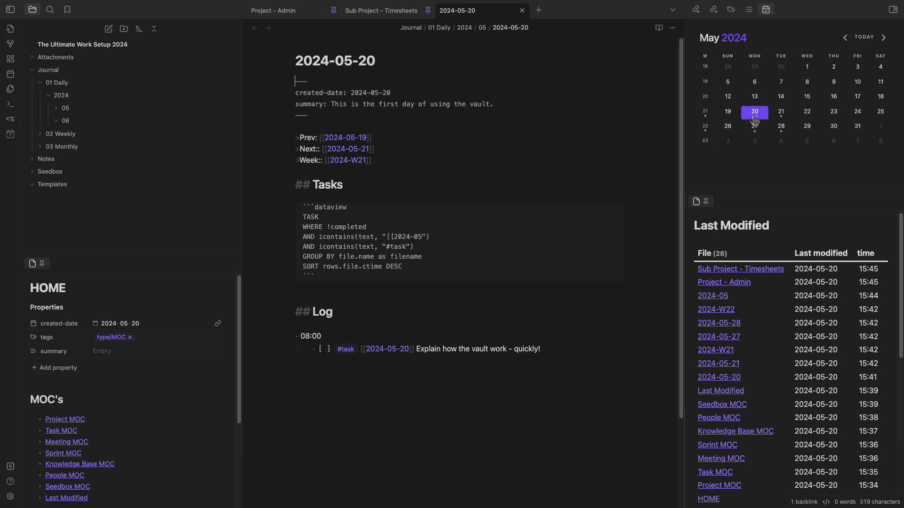
left_click(570, 348)
key("Return")
key("shift+Tab")
key("BackSpace")
key("BackSpace")
key("BackSpace")
key("BackSpace")
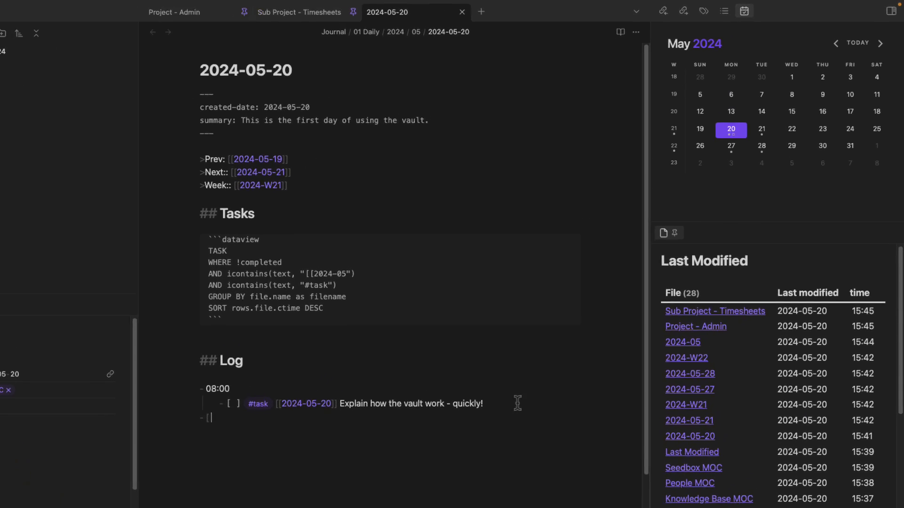
type("09:00")
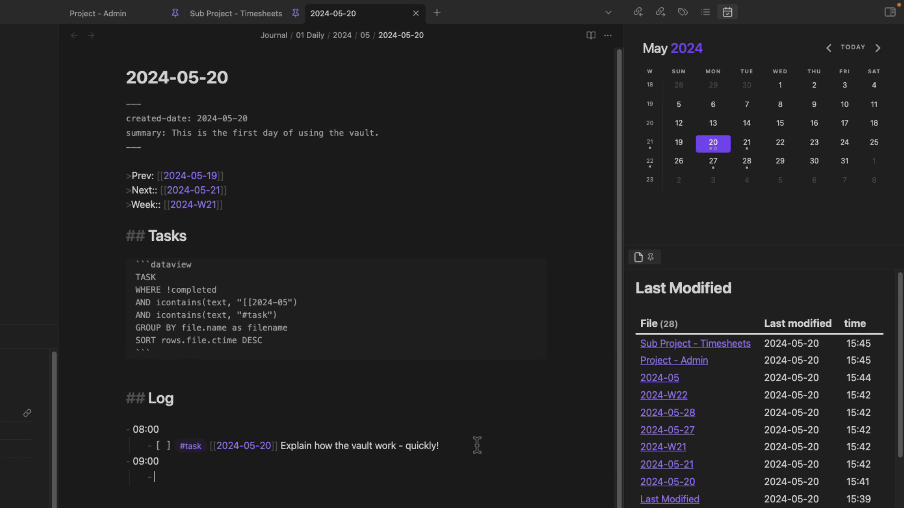
- Nest a link to "2024-05-20 First Meeting regarding Timesheets and Admin" beneath the 09:00 log entry and create the note from it
type("[[2024-05-")
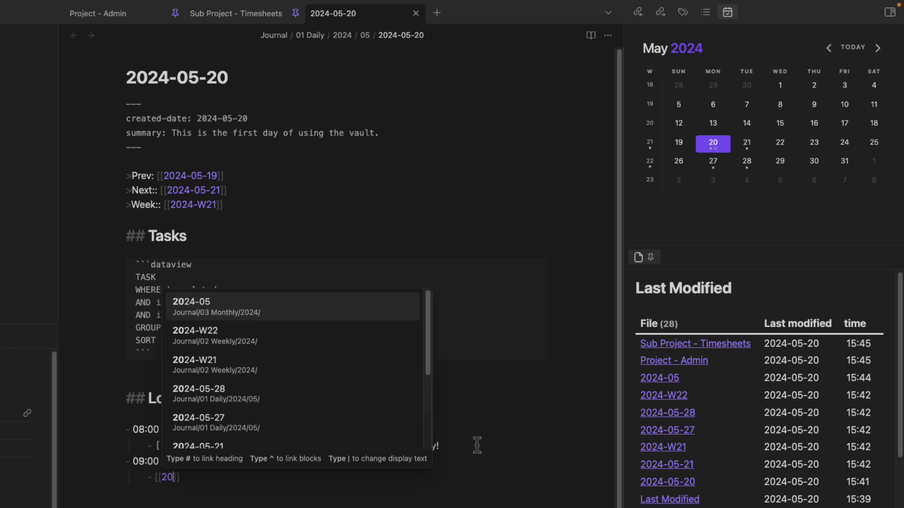
type("20")
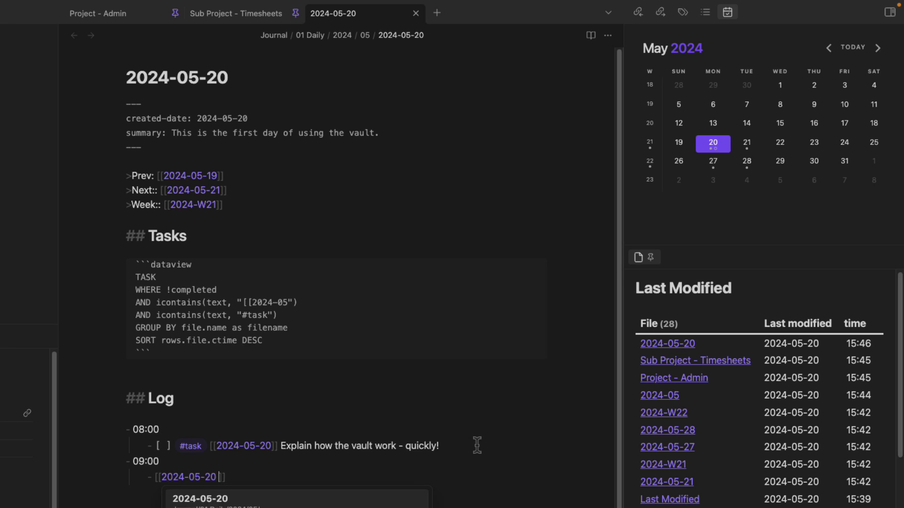
type(" First Meeting")
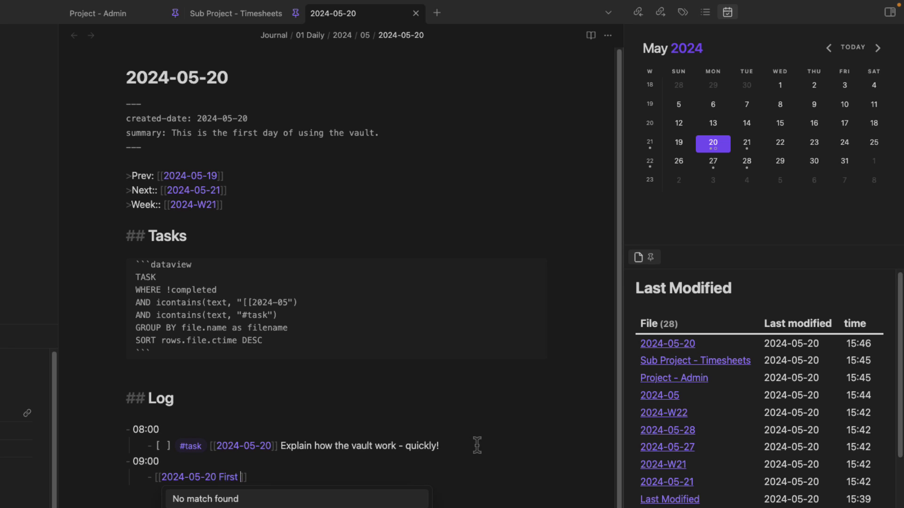
type(" regarding ")
type("Timesheets ")
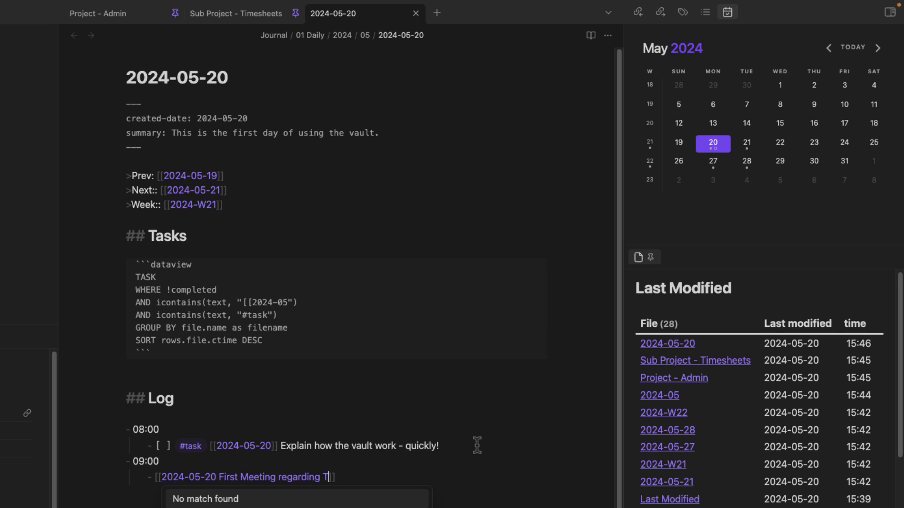
type("and Admin")
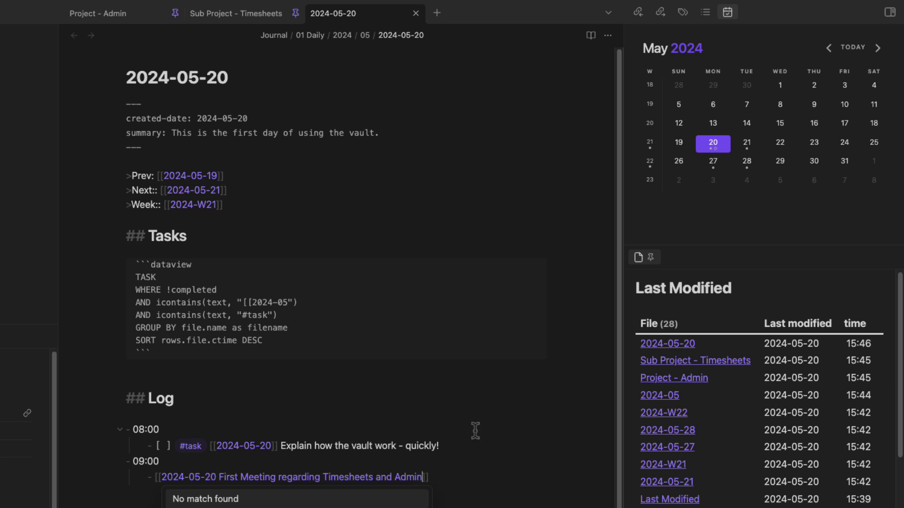
left_click(385, 477)
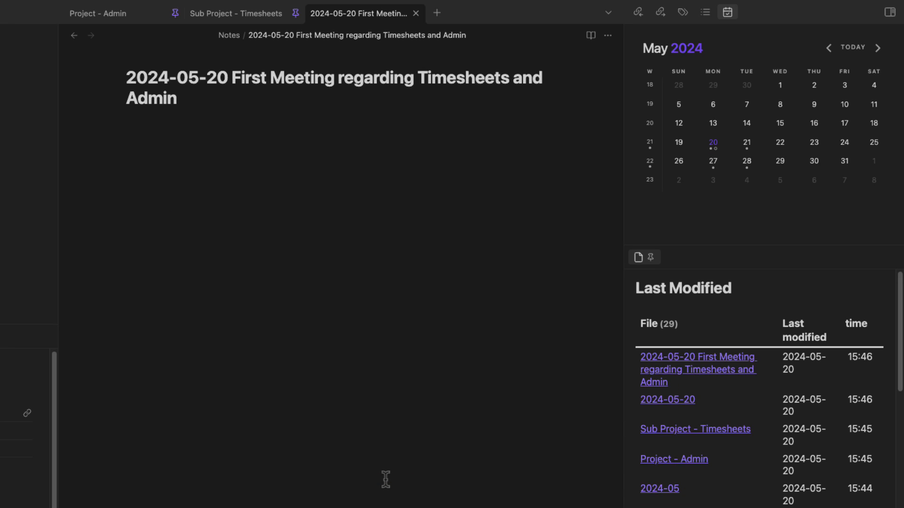
- Highlight the date in the new meeting note's title and insert the Meeting Note Template into the note body
left_click(227, 80)
left_click_drag(227, 79, 122, 88)
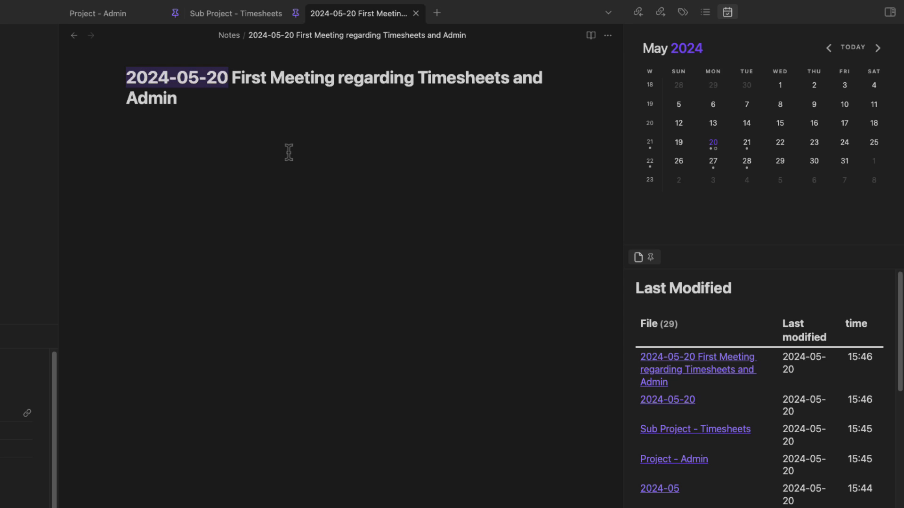
left_click(291, 137)
key("alt+t")
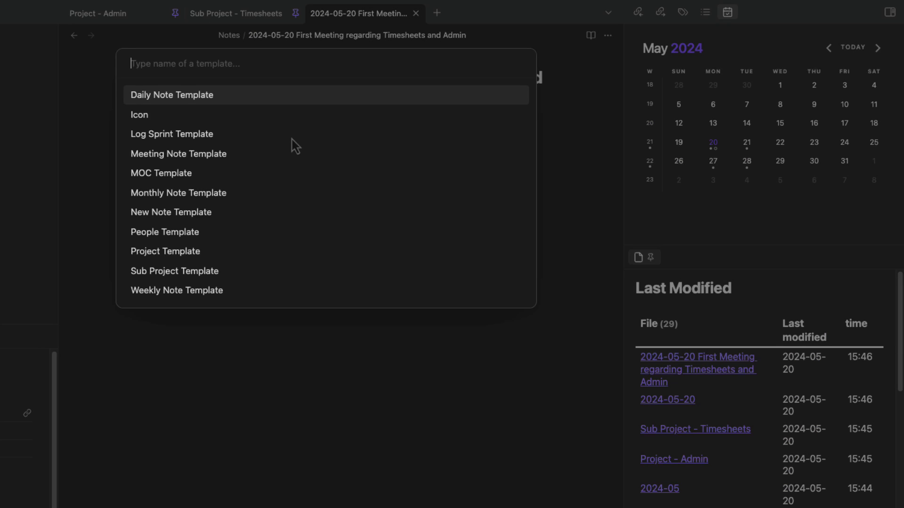
type("meet")
key("Return")
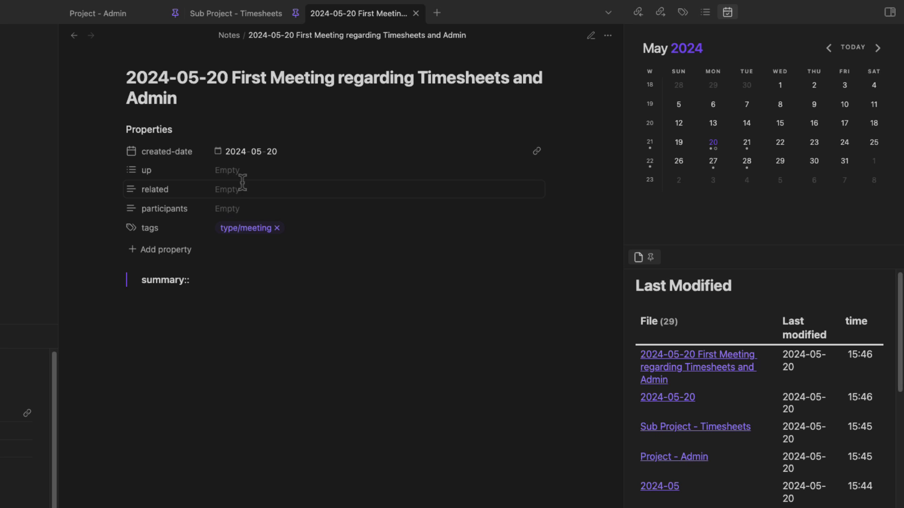
- Link the meeting note's up property to Sub Project - Timesheets and Project - Admin
left_click(249, 173)
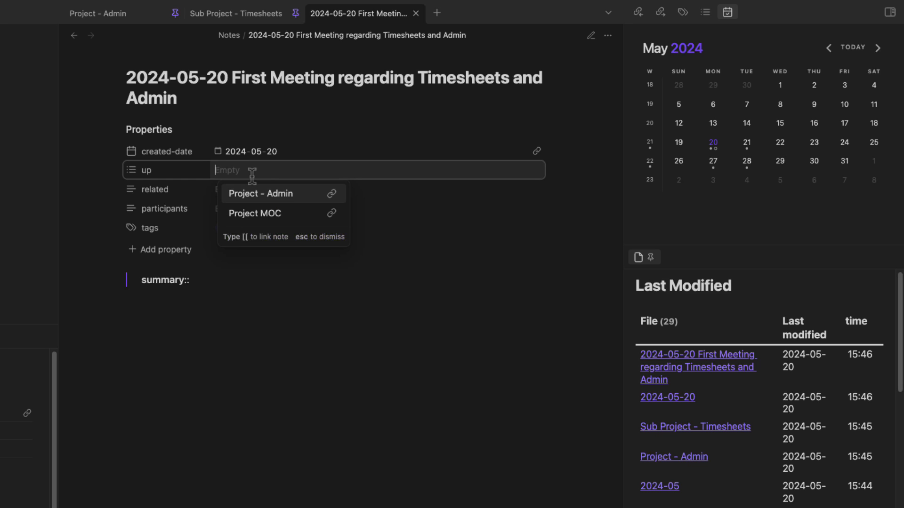
type("[[")
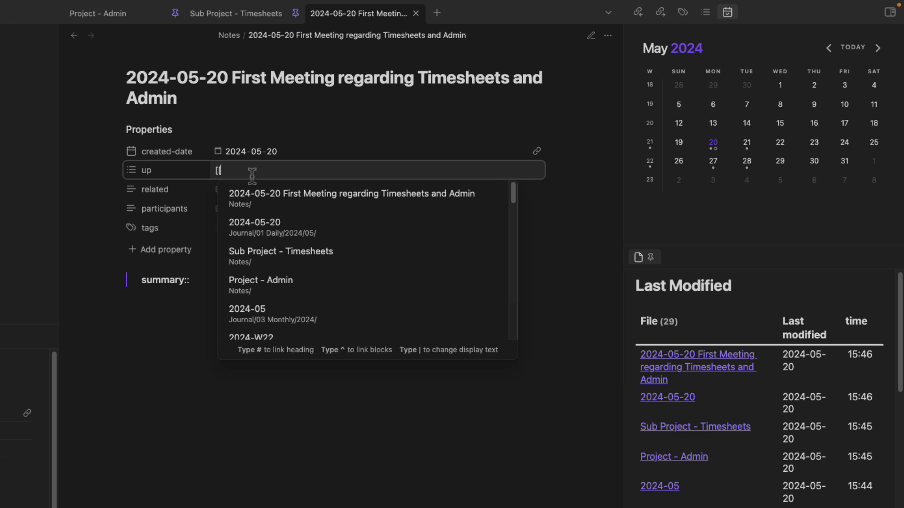
left_click(317, 266)
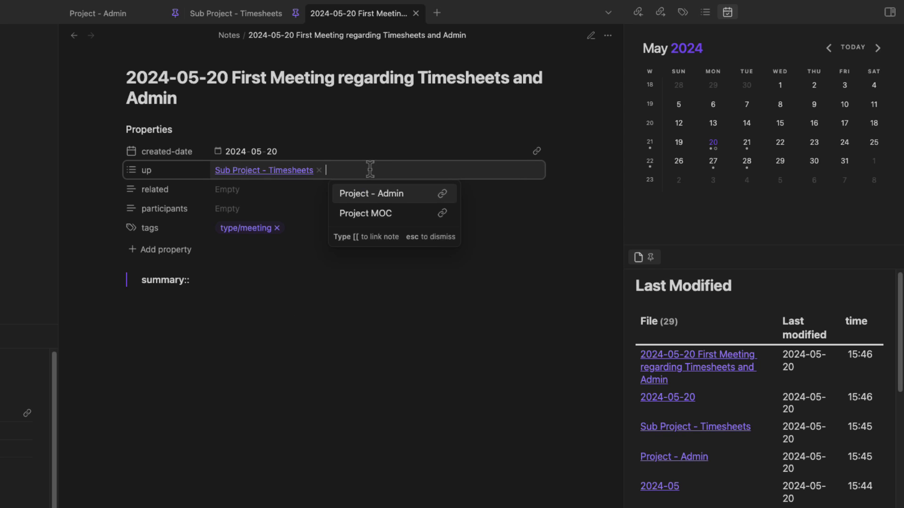
type("[[proje")
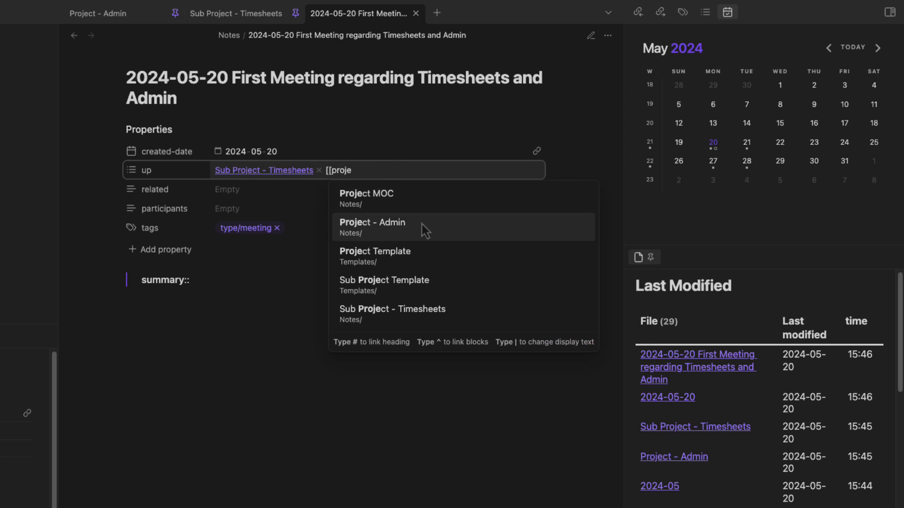
left_click(423, 227)
- Enter the attendee's full name as a note link in the meeting note's participants property
left_click(266, 210)
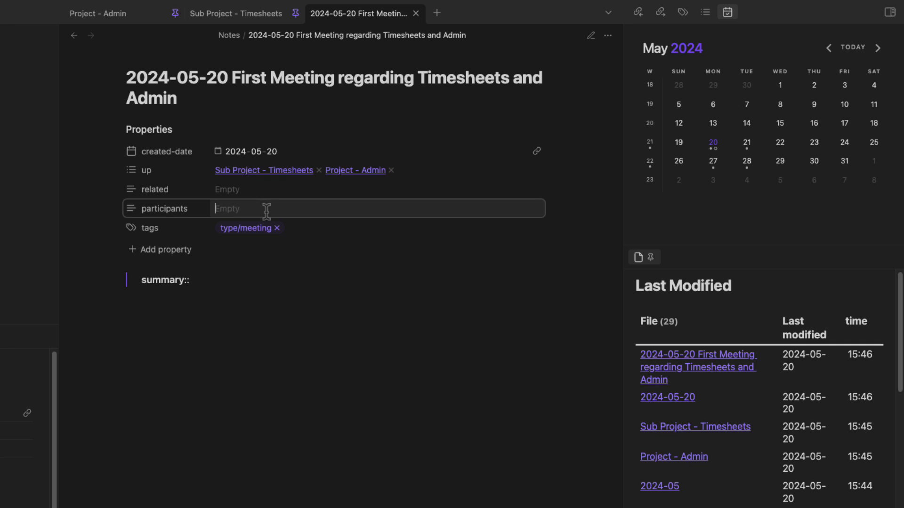
type("[[")
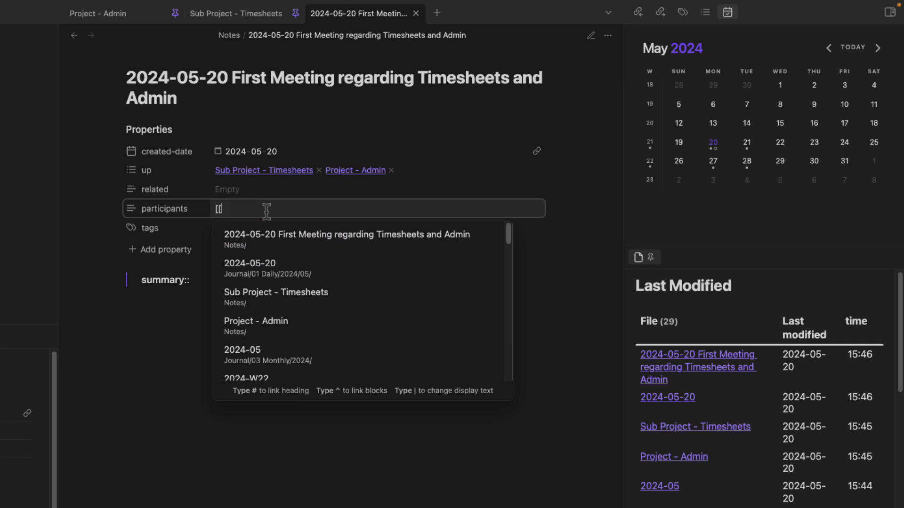
type("Dipsy Wi")
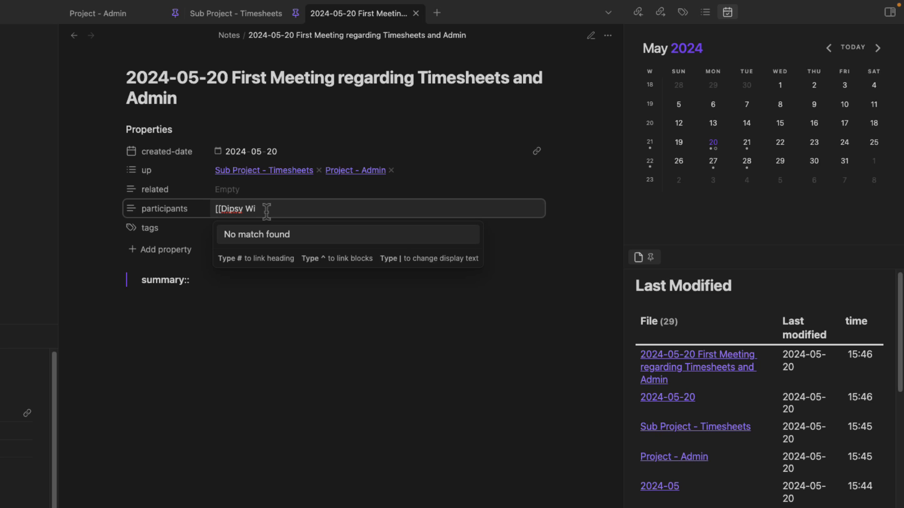
type("psy]]")
key("Return")
left_click(217, 294)
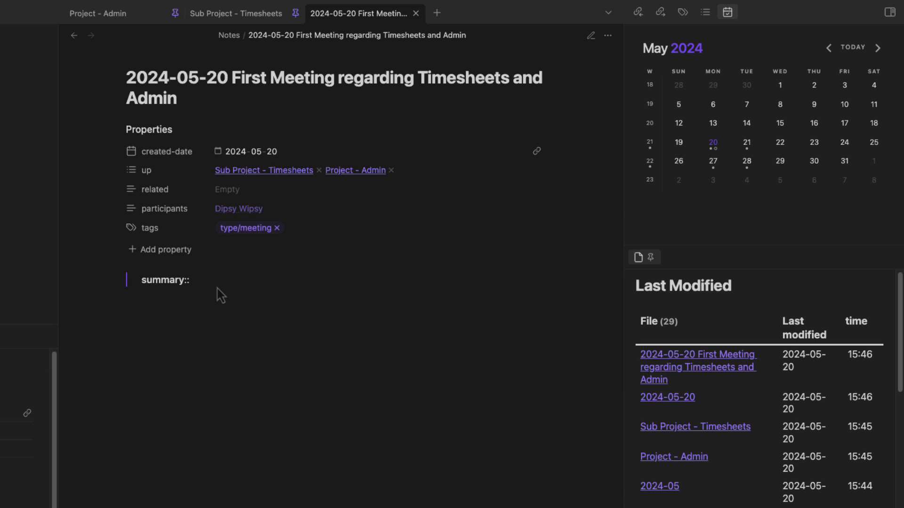
- Write the meeting summary as "First Admin meeting with" the attendee's first name, followed by "where he/she/they showed me how to do timesheets."
key("ctrl+e")
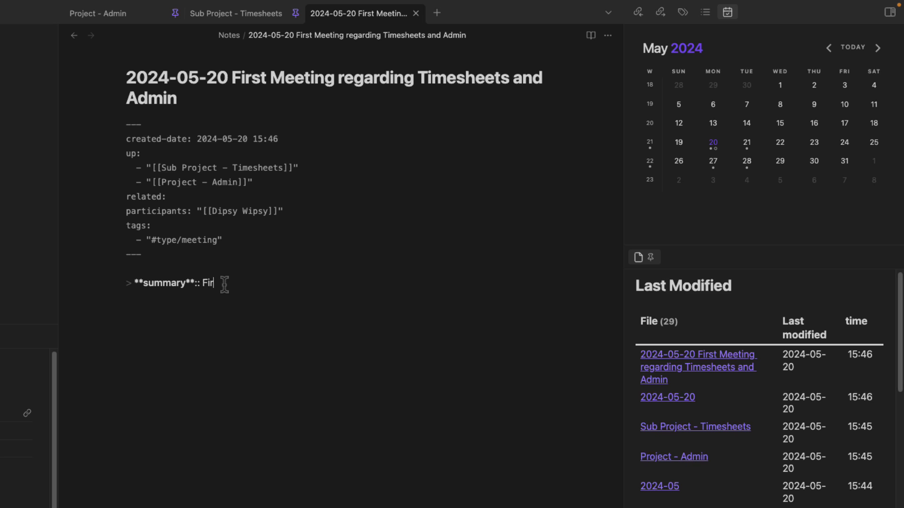
type("First Admin meetring")
key("BackSpace")
key("BackSpace")
key("BackSpace")
key("BackSpace")
type("ing with ~D")
key("BackSpace")
key("BackSpace")
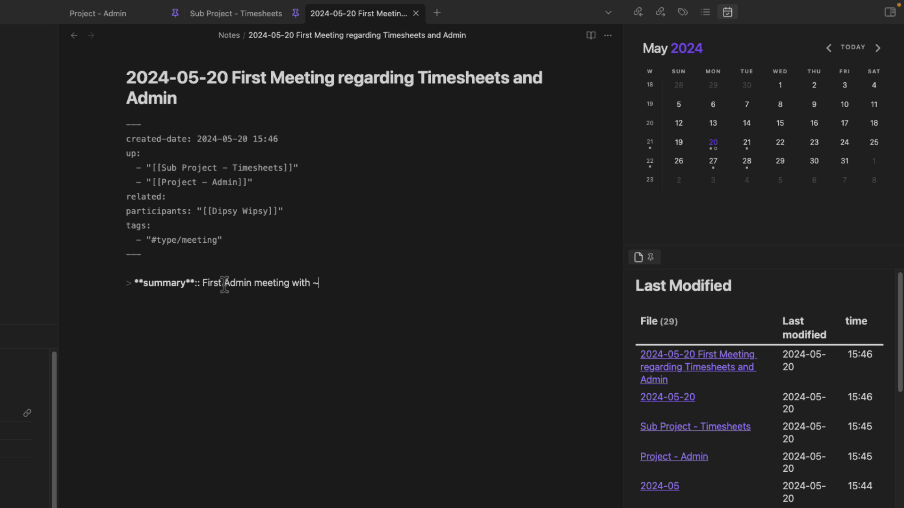
type("Dipsy h")
key("BackSpace")
type("where he/she.th")
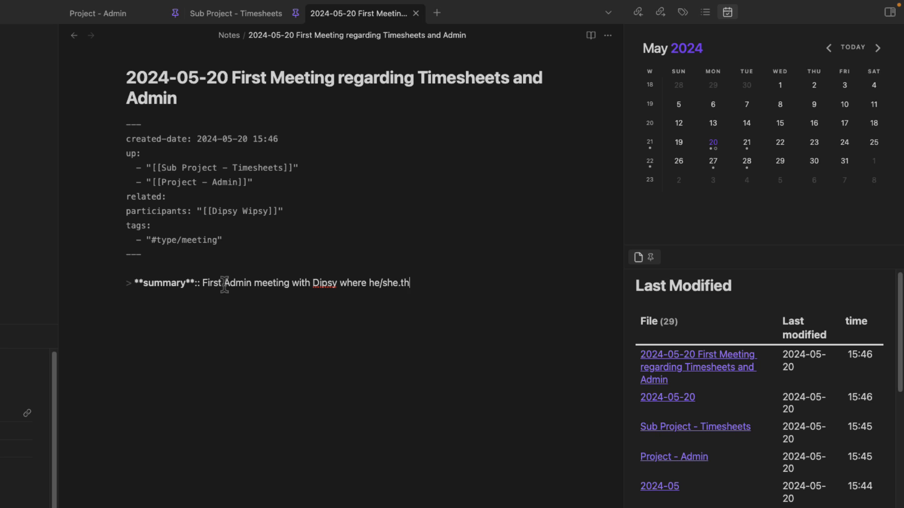
key("BackSpace")
key("BackSpace")
key("BackSpace")
type("/they showed me how to do ")
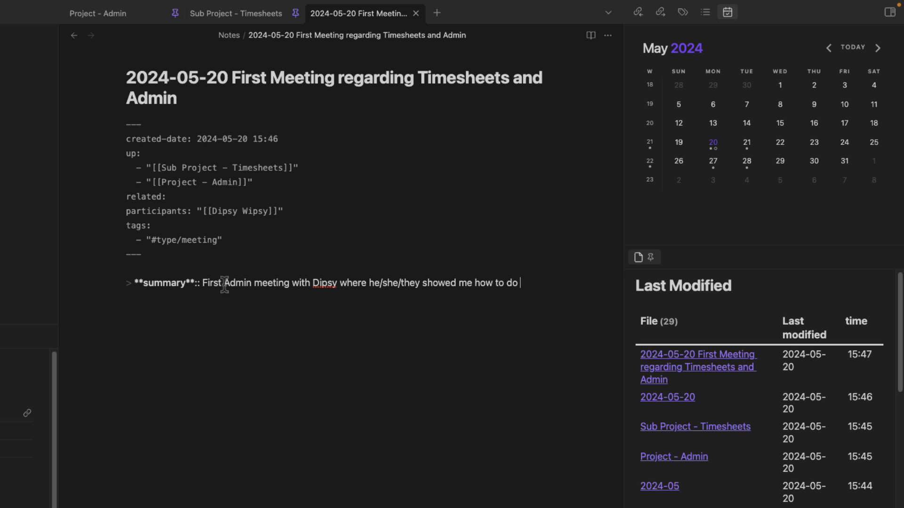
type("timesheets.")
- Add a level-two heading "Notes" below the summary in the meeting note
key("Return")
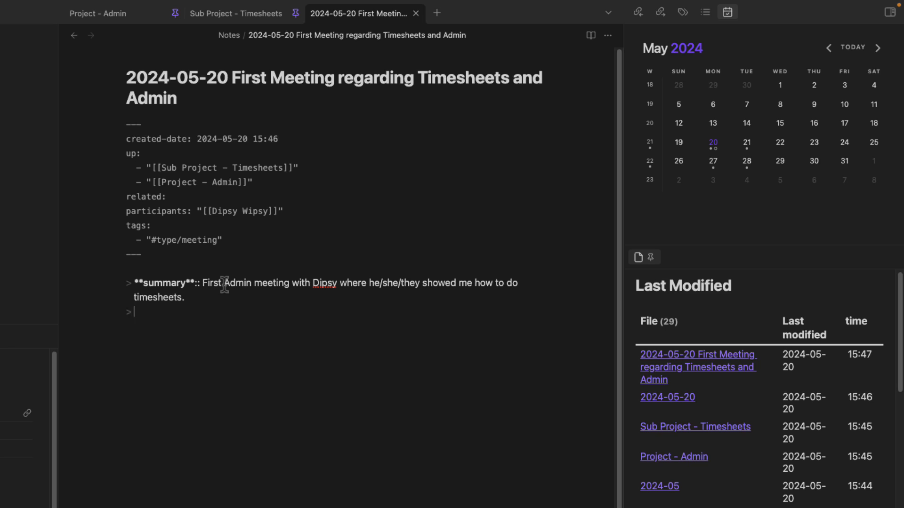
type("#")
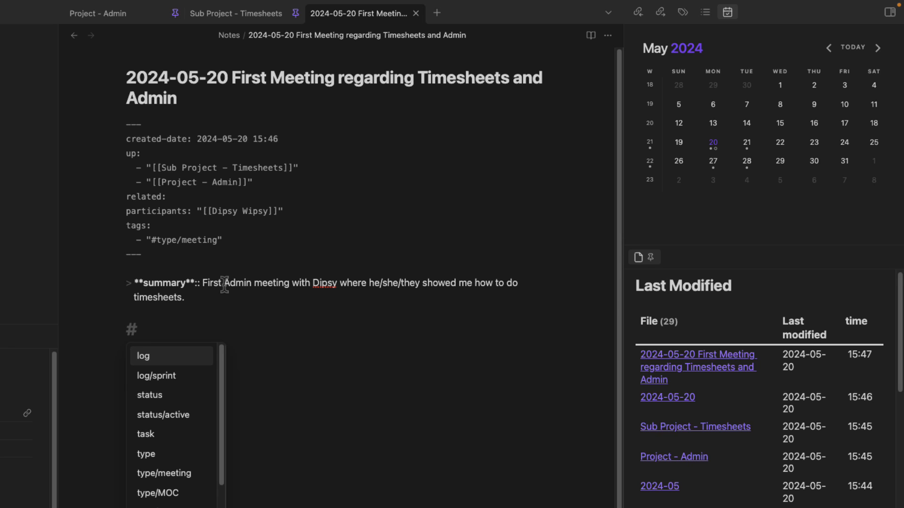
type("# MN")
key("BackSpace")
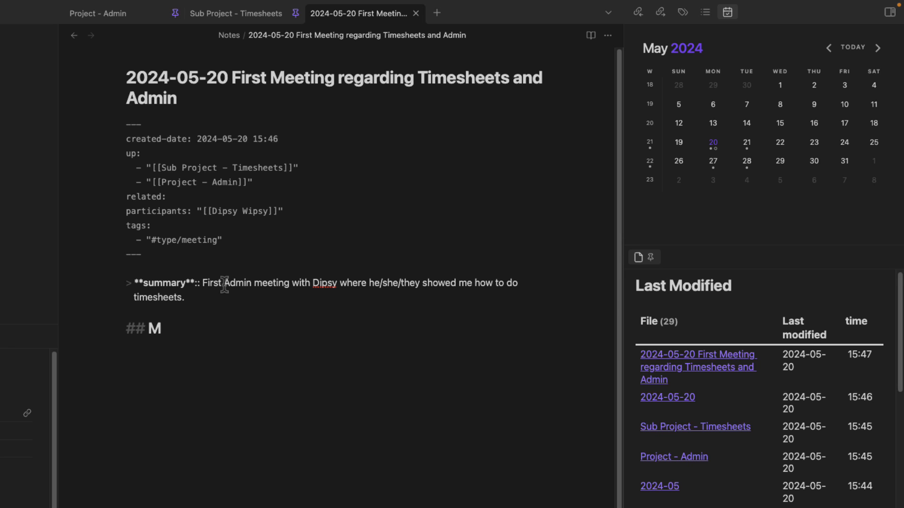
key("BackSpace")
type("Notes")
key("Return")
- Start a checkbox item under Notes with the #task tag and a link to the 2024-05-21 daily note
type("[ ] #t")
key("Return")
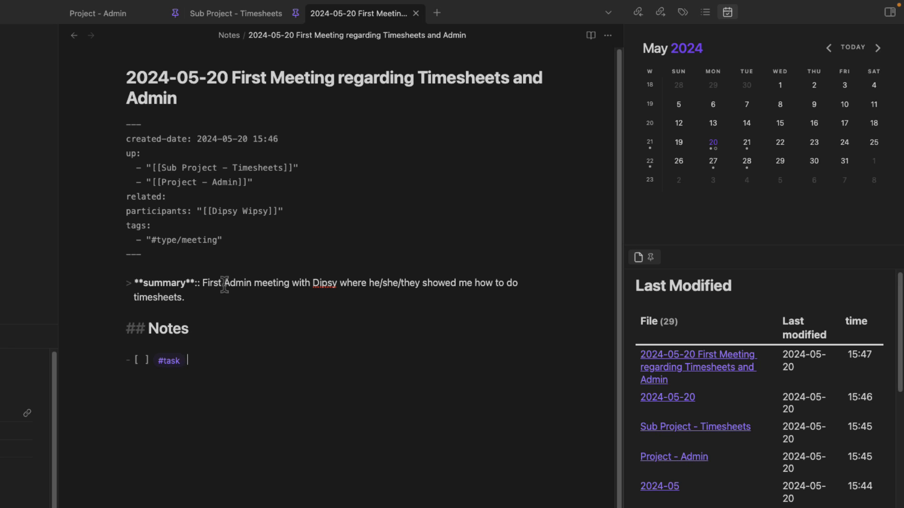
type("[[2024-05")
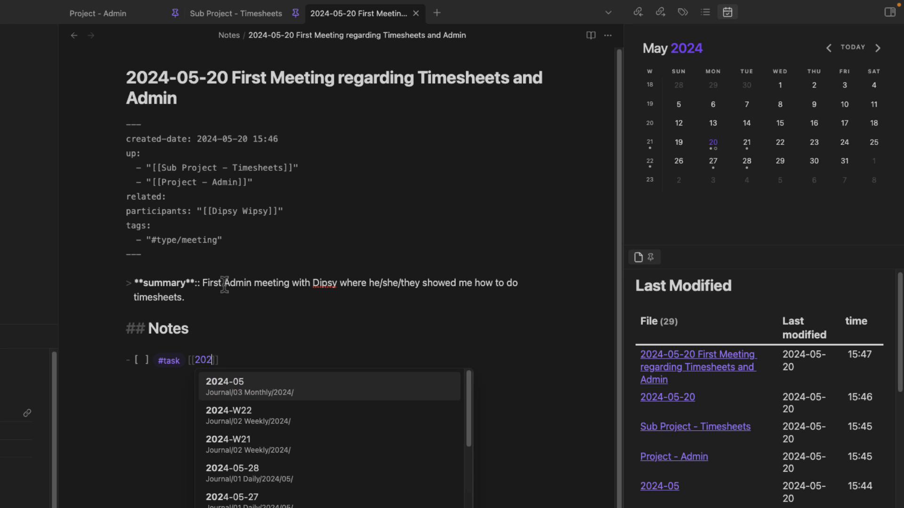
type("-")
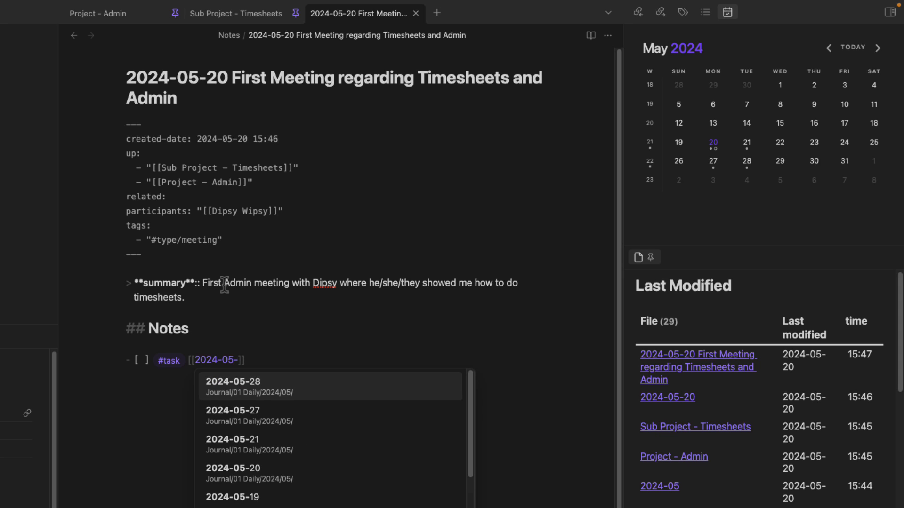
type("21")
key("Return")
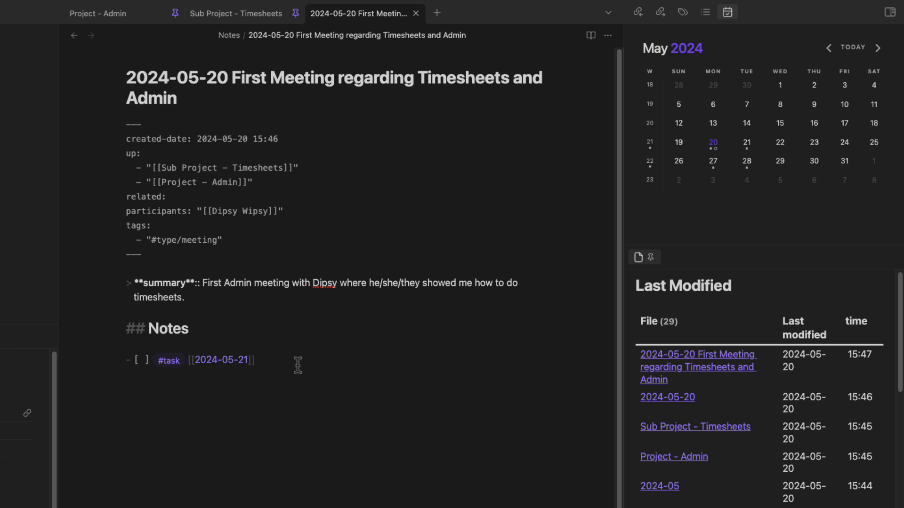
left_click_drag(296, 364, 191, 365)
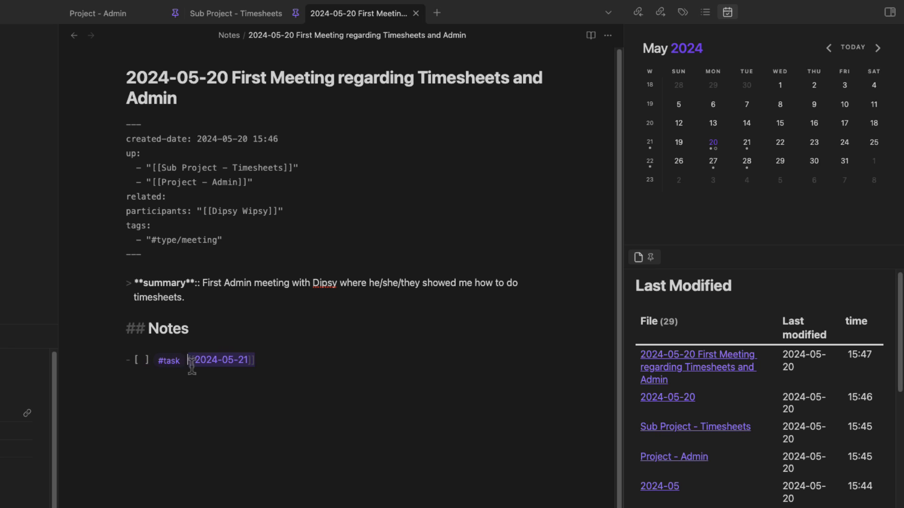
left_click(280, 366)
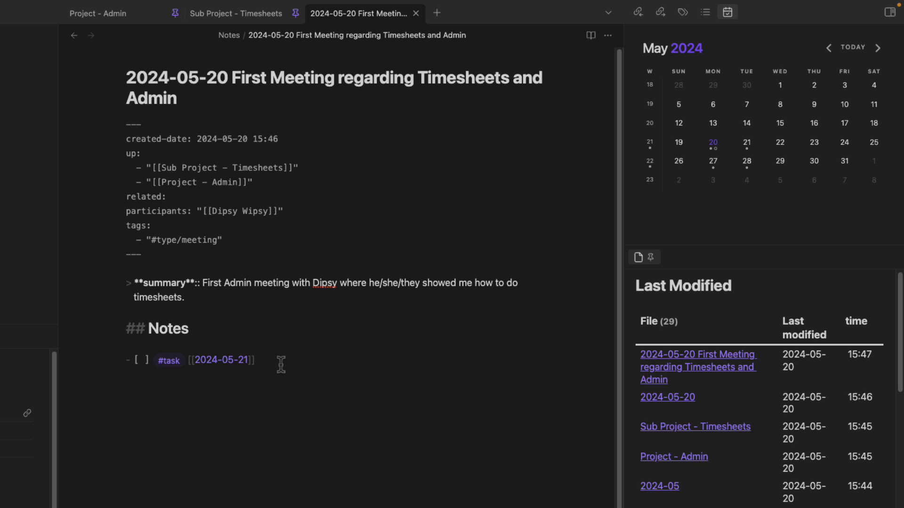
- Word the first task as "Stalk", the attendee's full name, and "for promotion material"
type("Stalk Dipsy Wimp")
key("BackSpace")
key("BackSpace")
type("psy for ")
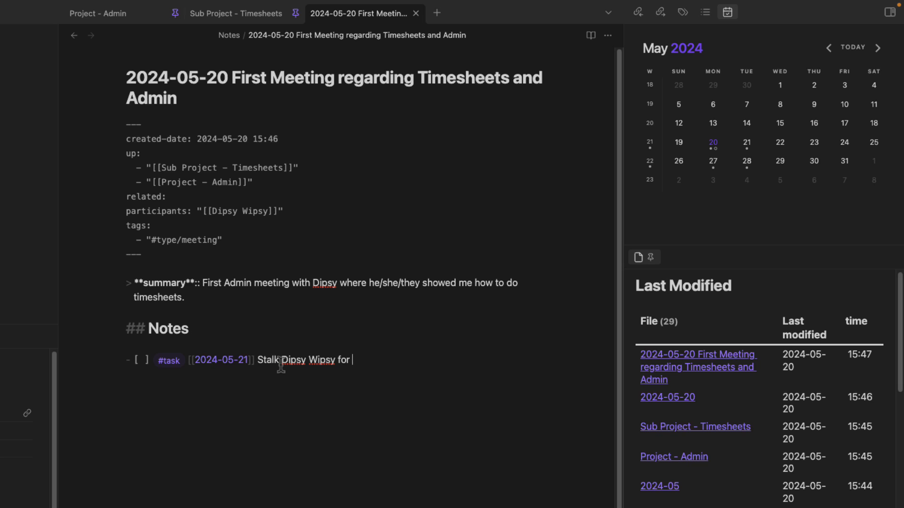
type("promotion material")
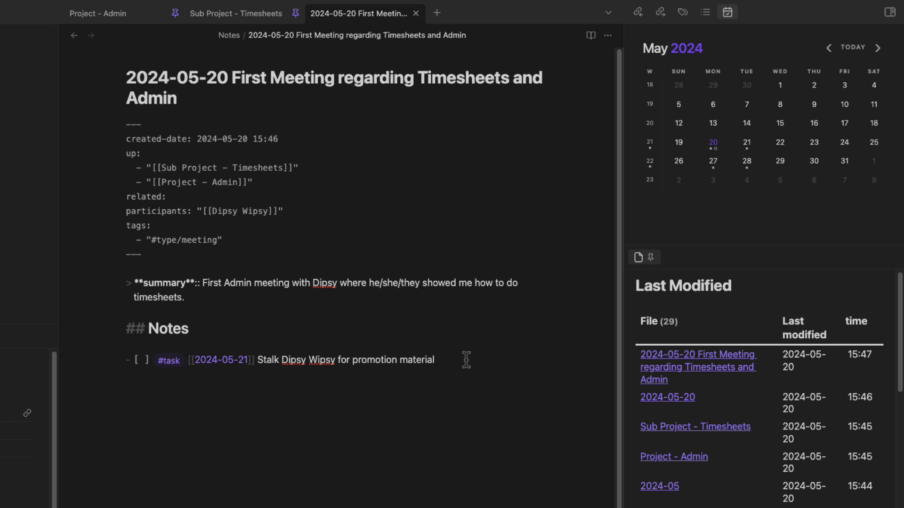
- Add a second checkbox item tagged #task that begins with "Ask" and a link to the attendee's note
key("Return")
type("#t")
key("Return")
type("[[")
key("BackSpace")
key("BackSpace")
type("Ask Dipsy")
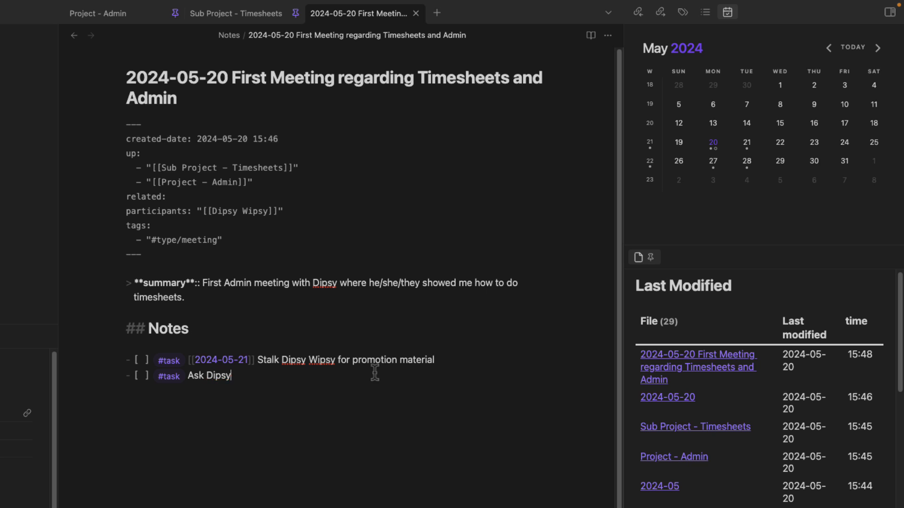
key("BackSpace")
key("BackSpace")
key("BackSpace")
key("BackSpace")
key("BackSpace")
type("[[Dips")
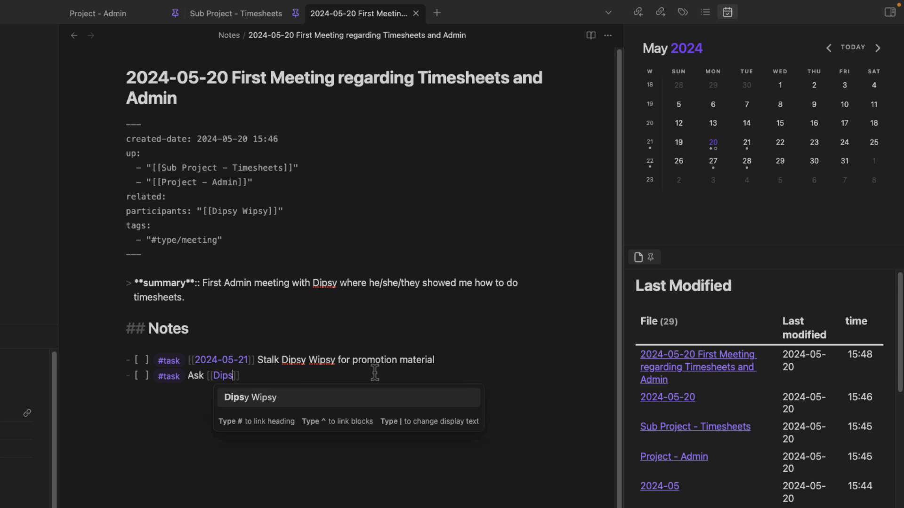
key("Return")
- Complete the second task with "how to get to the wipsy offices" and a link to the 2024-05-20 daily note
type("h")
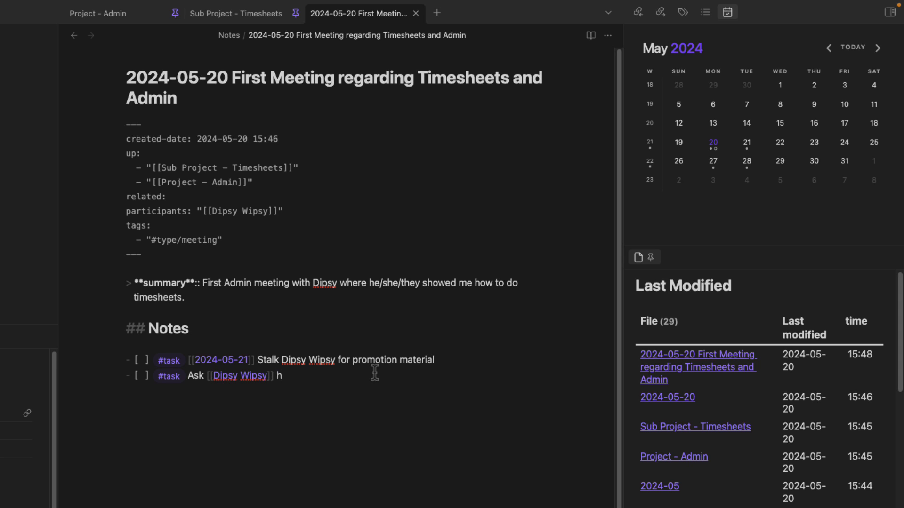
type("ow to get to ")
type("the ")
type("wips")
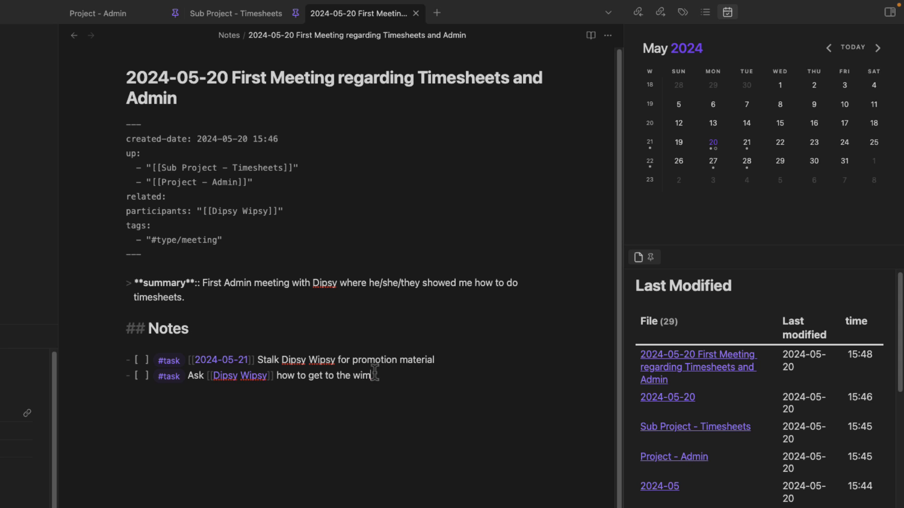
type("y offices")
type("[[2024-0")
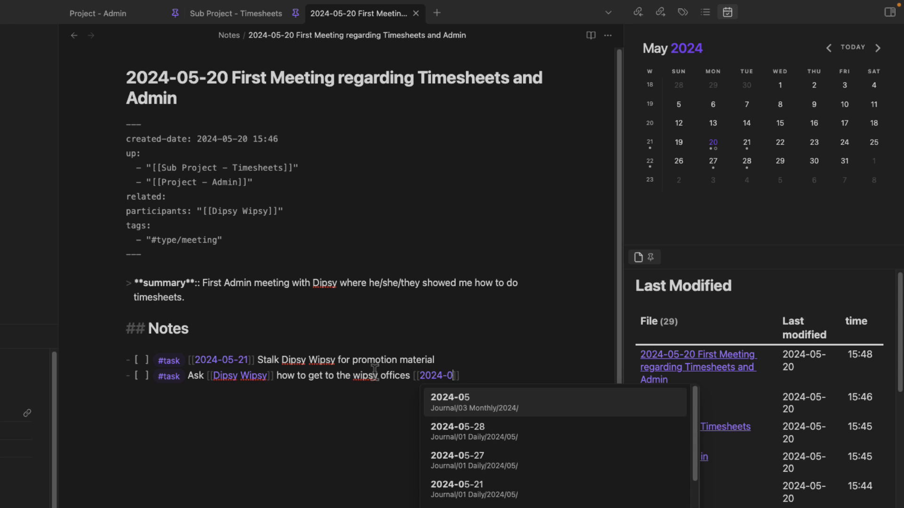
type("5-20")
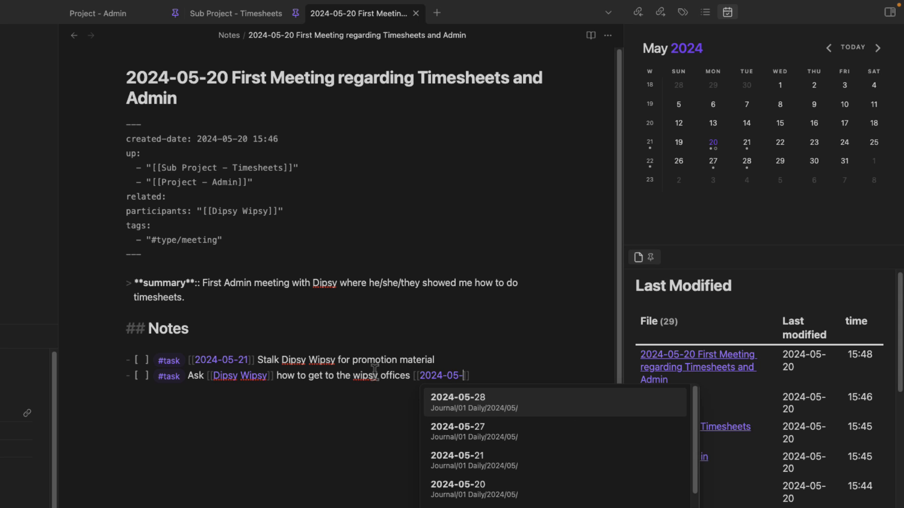
key("Escape")
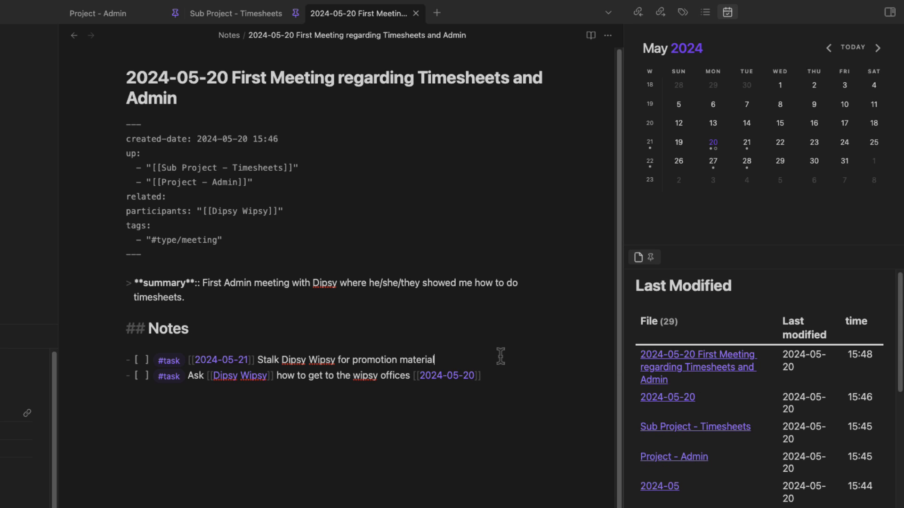
- Show the meeting note in reading view and check the Meetings section of the Sub Project - Timesheets note
key("ctrl+e")
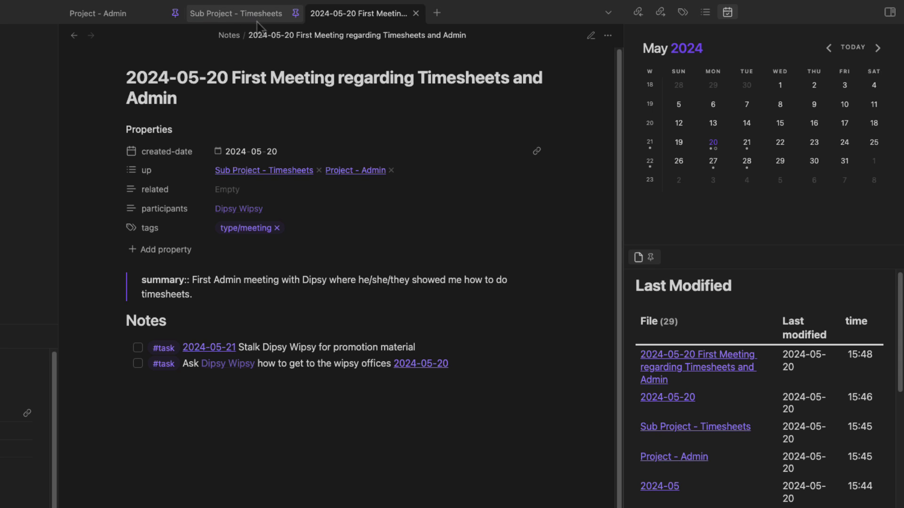
left_click(238, 11)
left_click(120, 278)
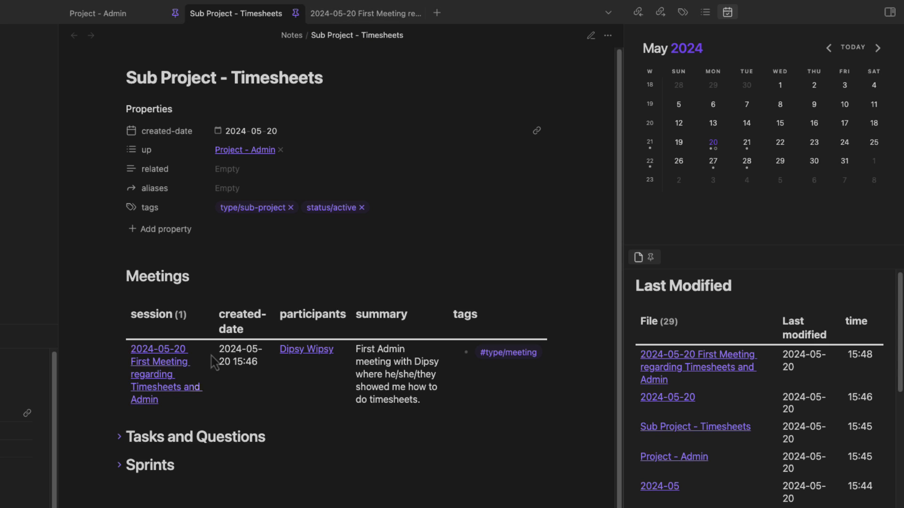
left_click(358, 13)
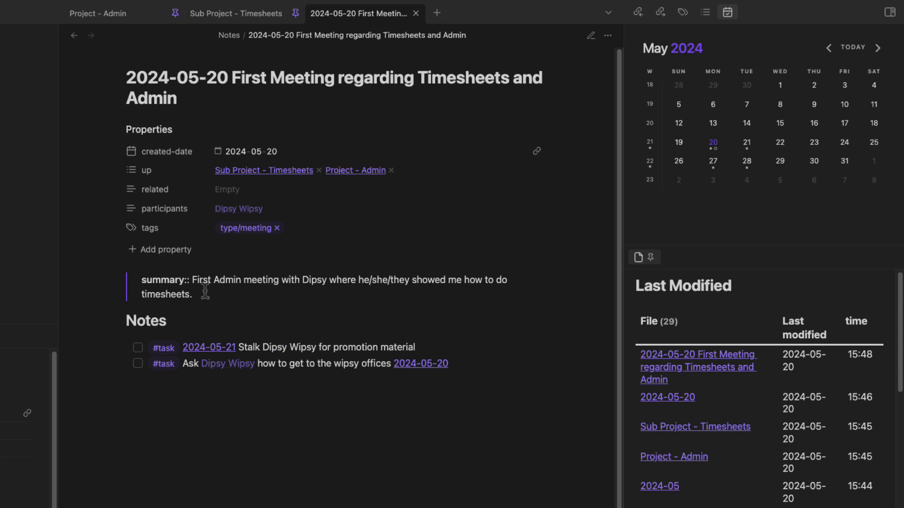
- Append links to Sub Project - Timesheets and Project - Admin to the promotion material task in the meeting note
key("ctrl+e")
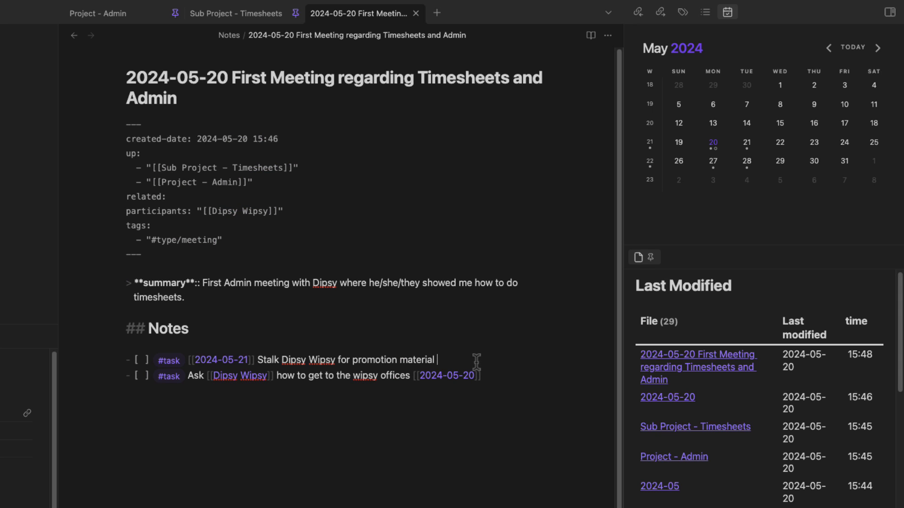
type("[[")
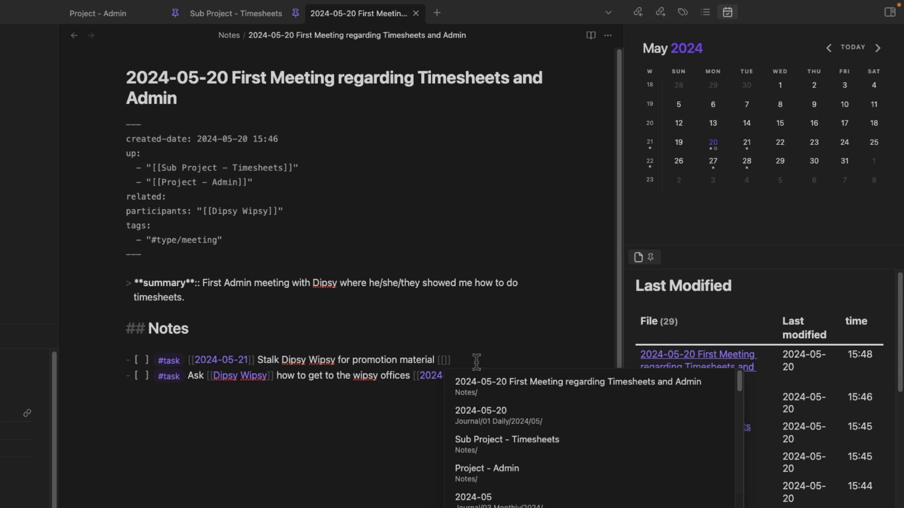
type("Sub proj")
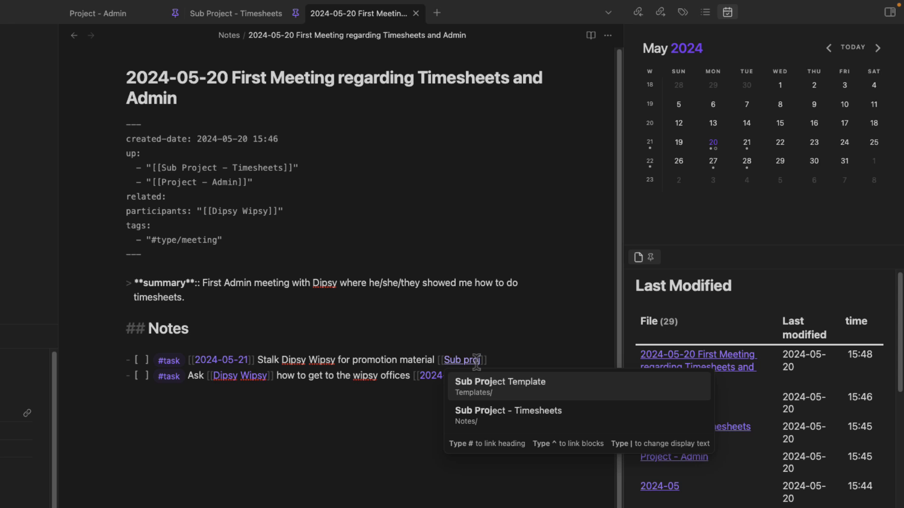
key("Down")
key("Return")
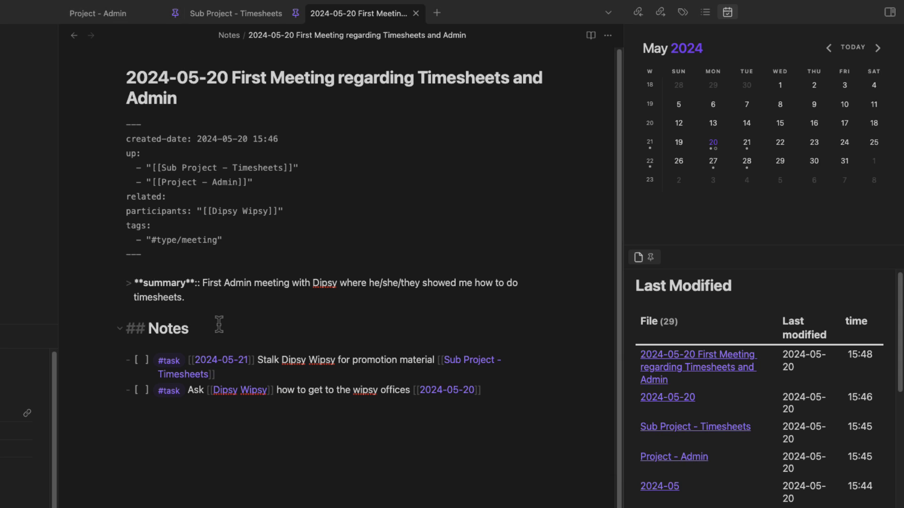
type("[[")
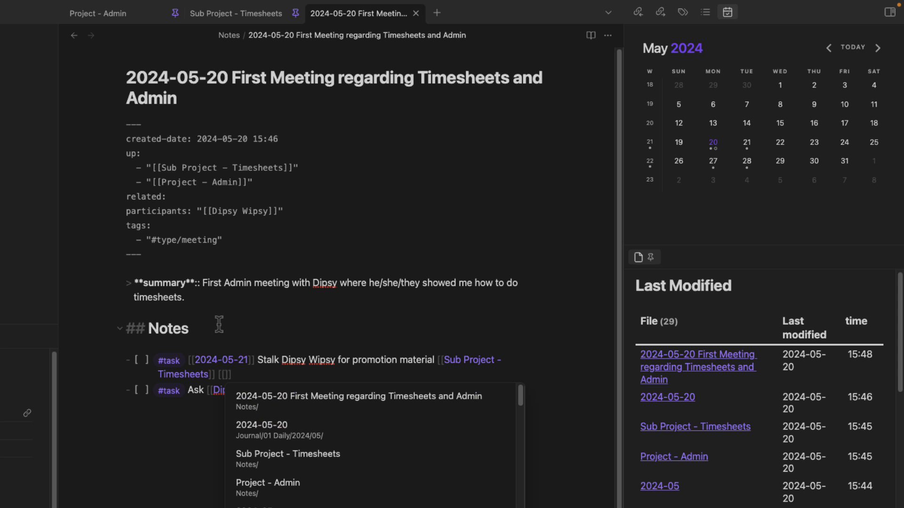
type("Project - Ad")
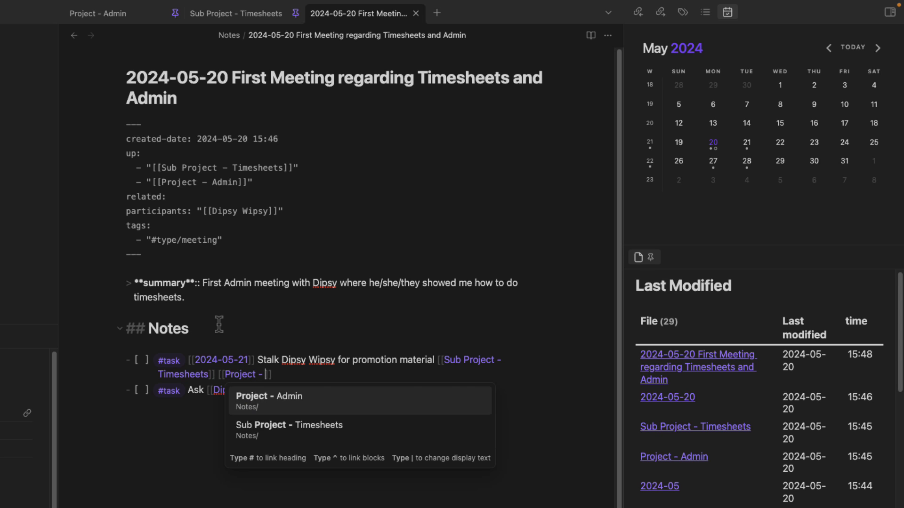
key("Return")
- Copy the sub-project and project links from the first task to the end of the second task
left_click(493, 387)
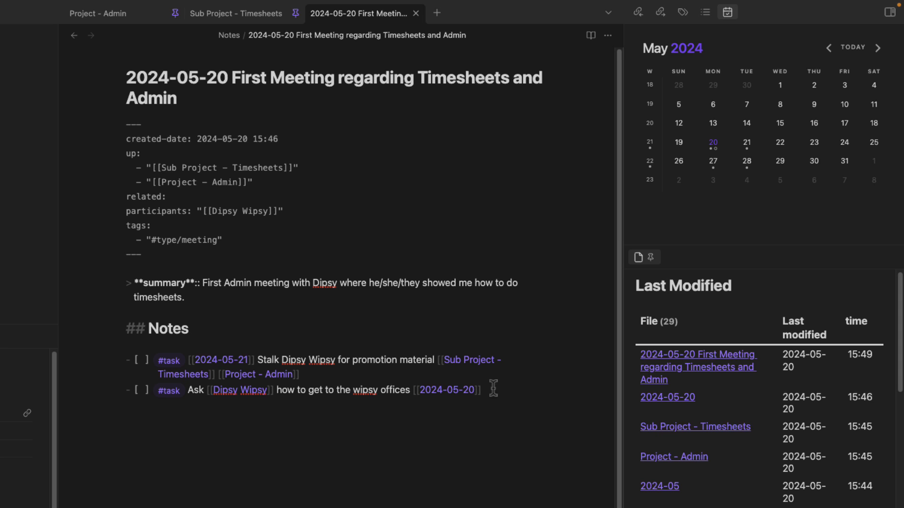
left_click_drag(299, 375, 436, 359)
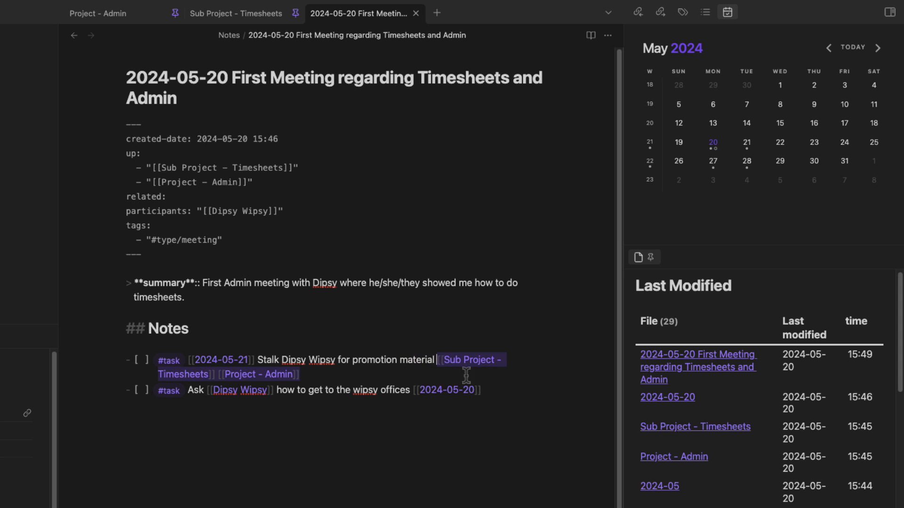
key("ctrl+c")
left_click(510, 395)
key("ctrl+v")
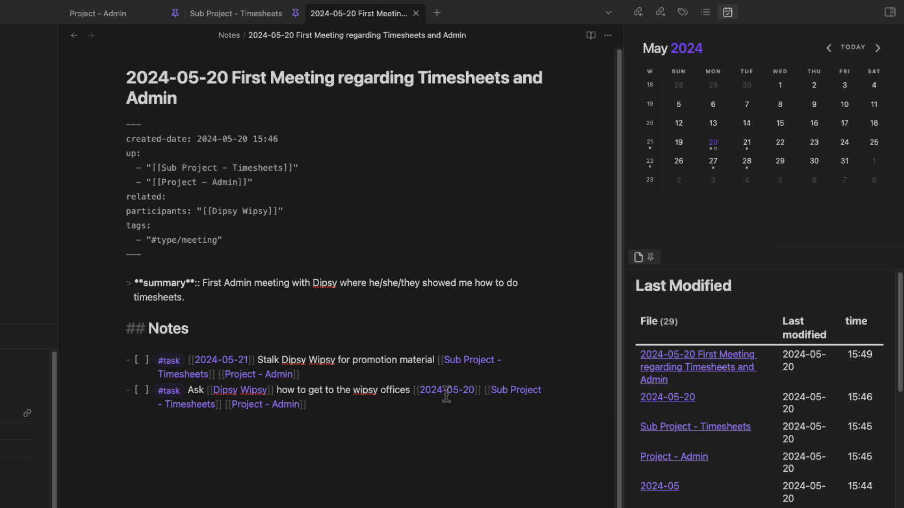
left_click(482, 392, "shift")
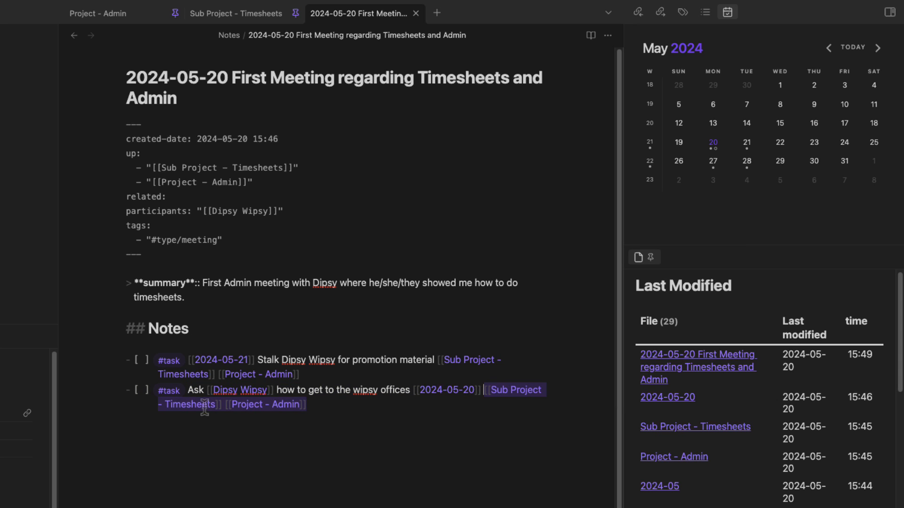
- Collapse the Meetings section in Sub Project - Timesheets, view Project - Admin, and return to the meeting note
left_click(245, 25)
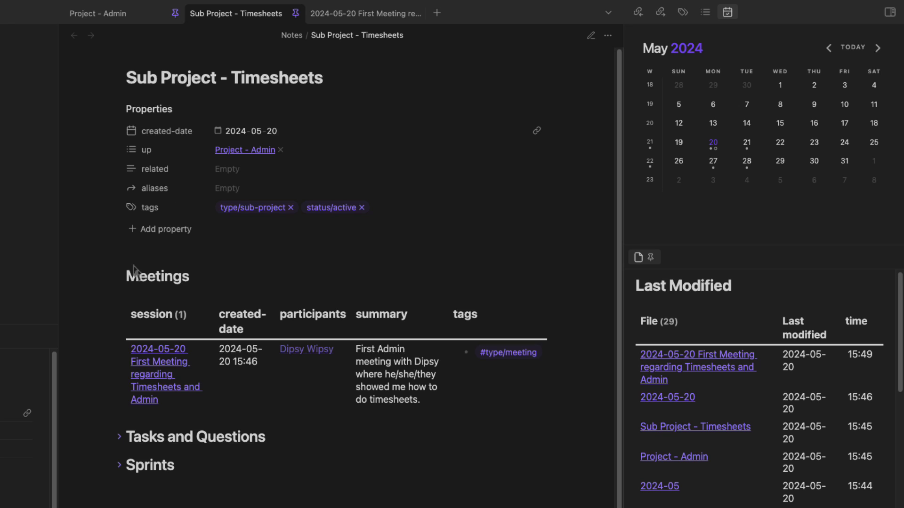
left_click(120, 277)
left_click_drag(147, 78, 309, 78)
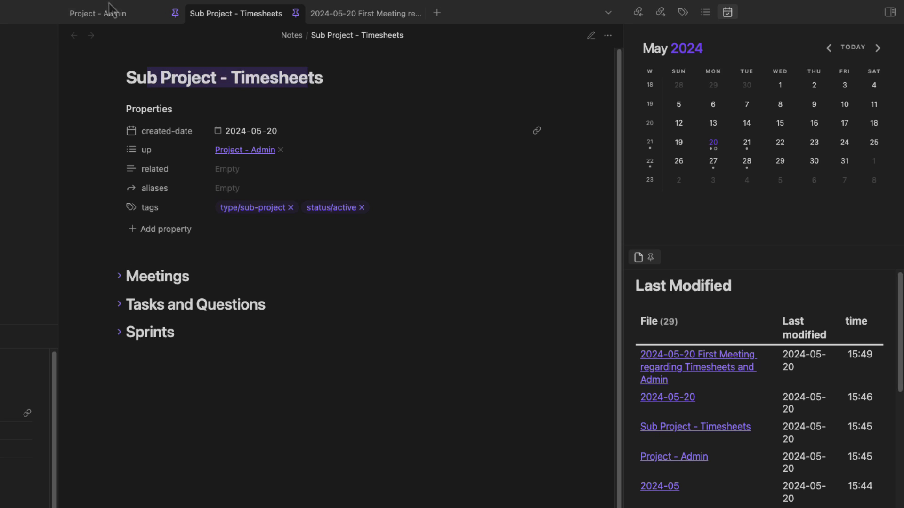
left_click(156, 24)
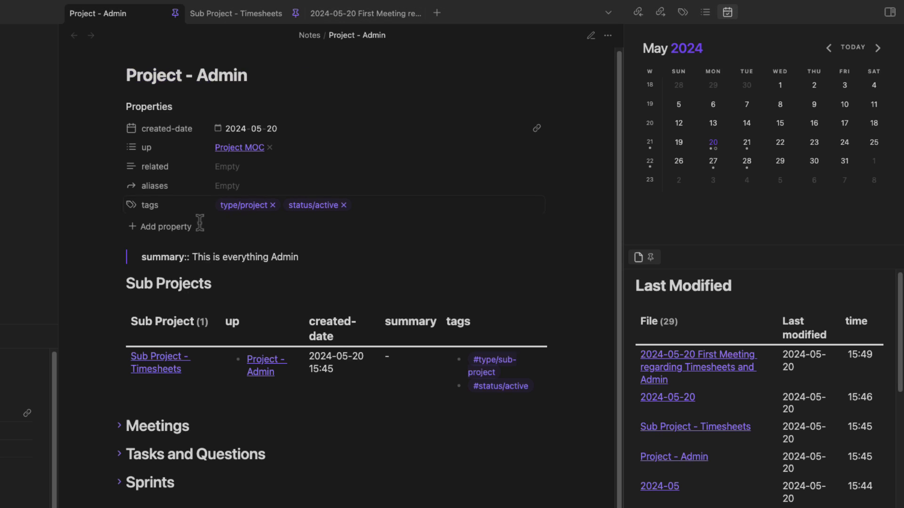
left_click(362, 13)
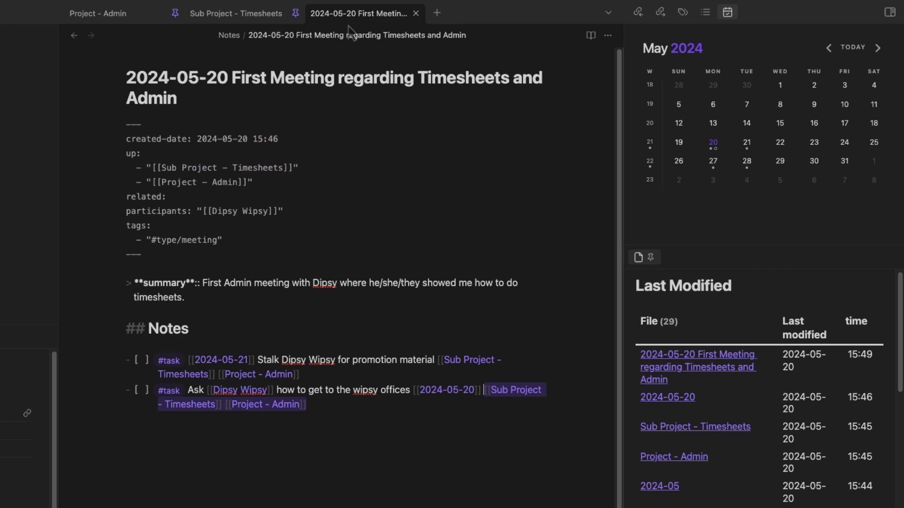
- Review the sub-project and project links in the meeting note's up property and its two tasks
left_click_drag(253, 181, 326, 173)
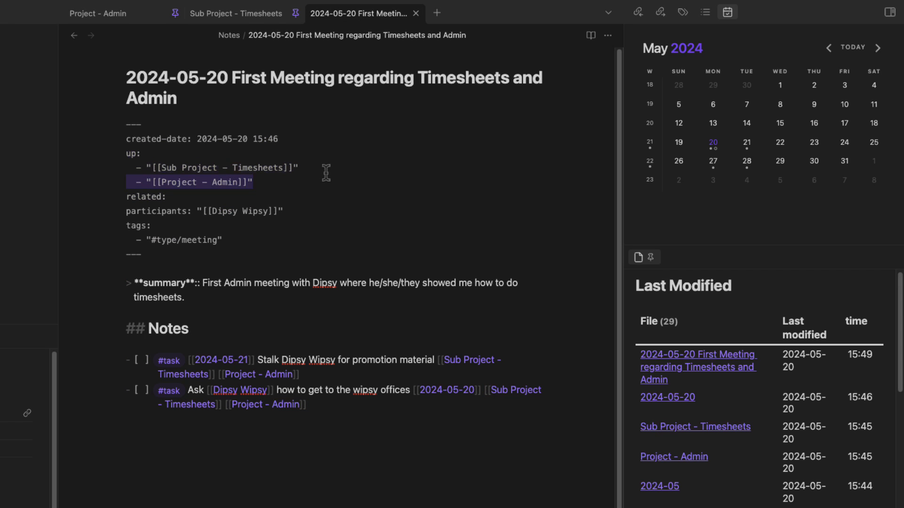
left_click(248, 19)
left_click(328, 18)
left_click_drag(368, 400, 106, 356)
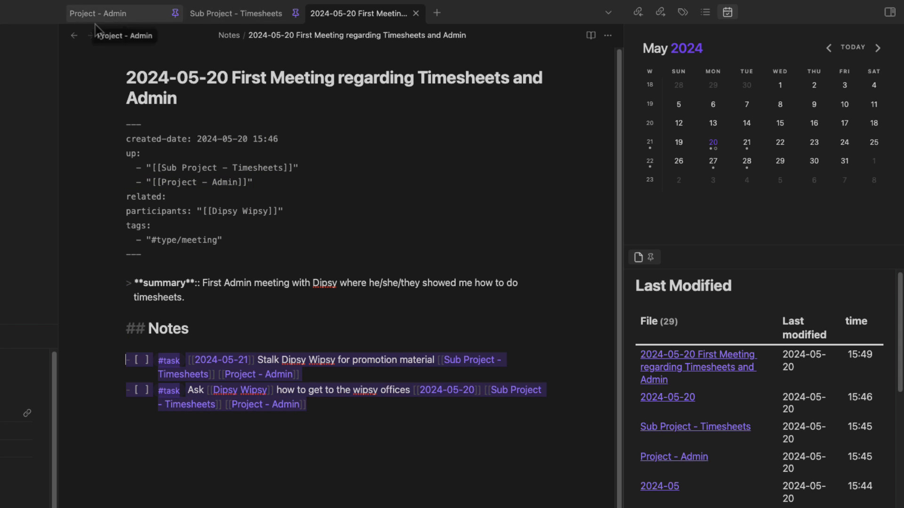
- Expand the Tasks and Questions section in Sub Project - Timesheets and review its open and closed tasks
left_click(248, 24)
left_click(120, 305)
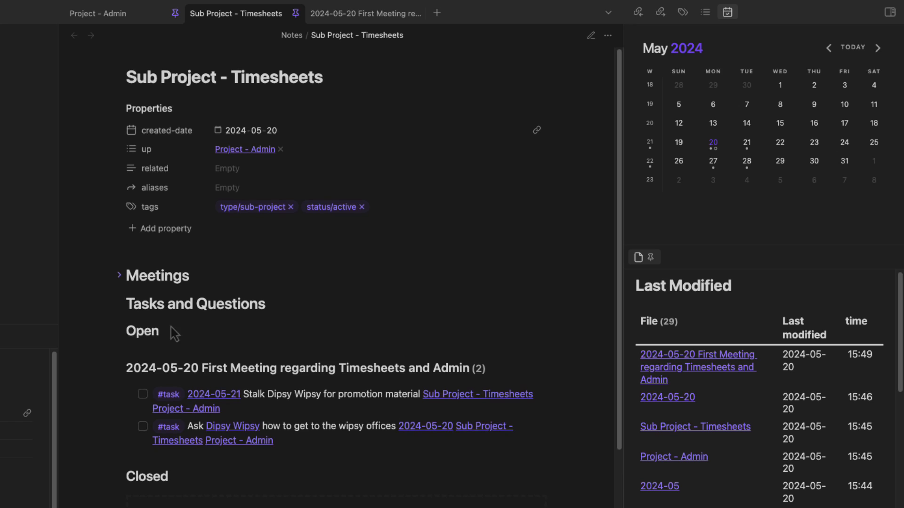
scroll(240, 387, "down", 2)
scroll(240, 387, "up", 1)
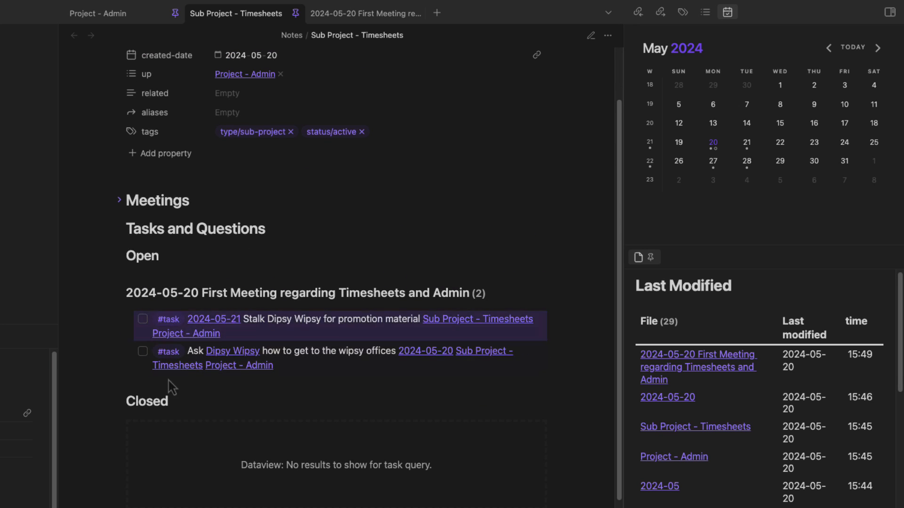
scroll(146, 297, "down", 1)
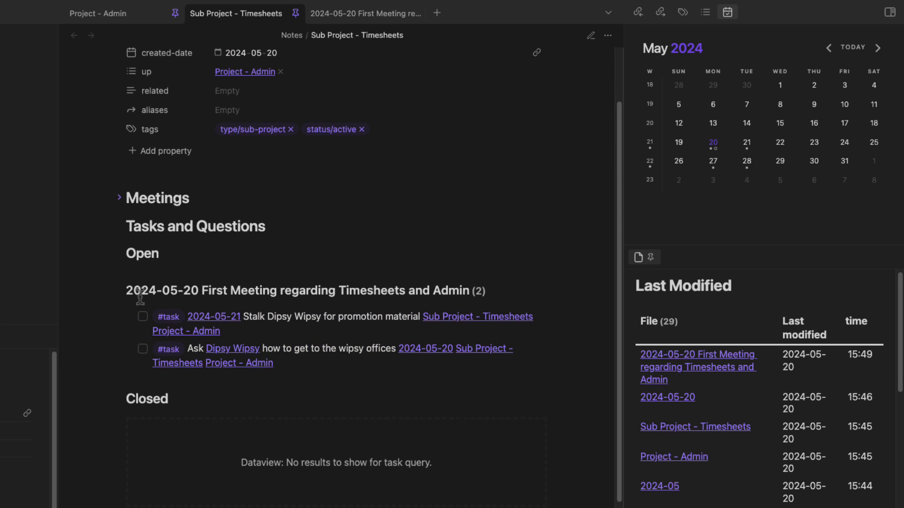
- Mark the promotion material task in Sub Project - Timesheets as done and reopen it
left_click_drag(151, 292, 381, 292)
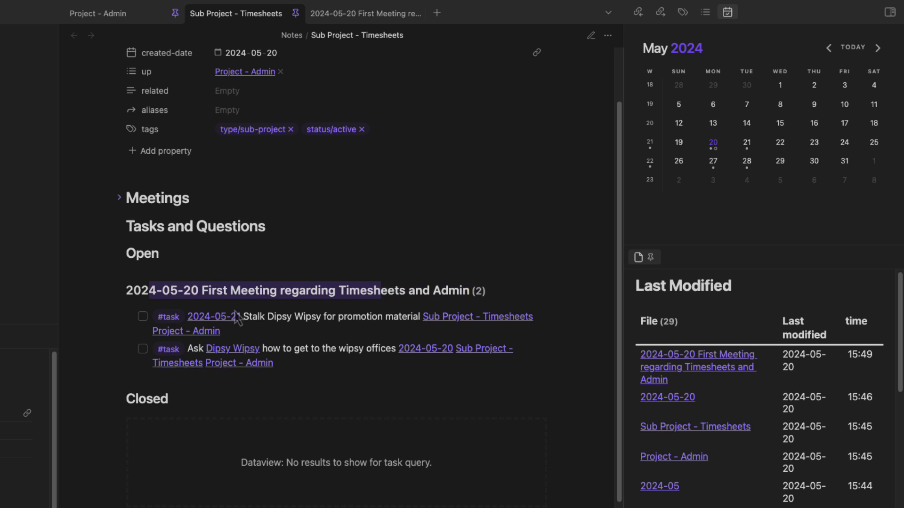
left_click(142, 317)
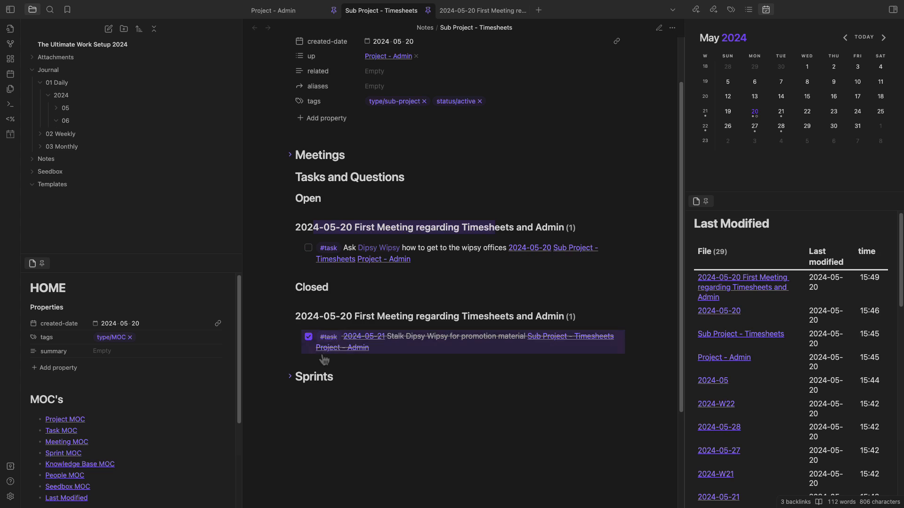
left_click(308, 337)
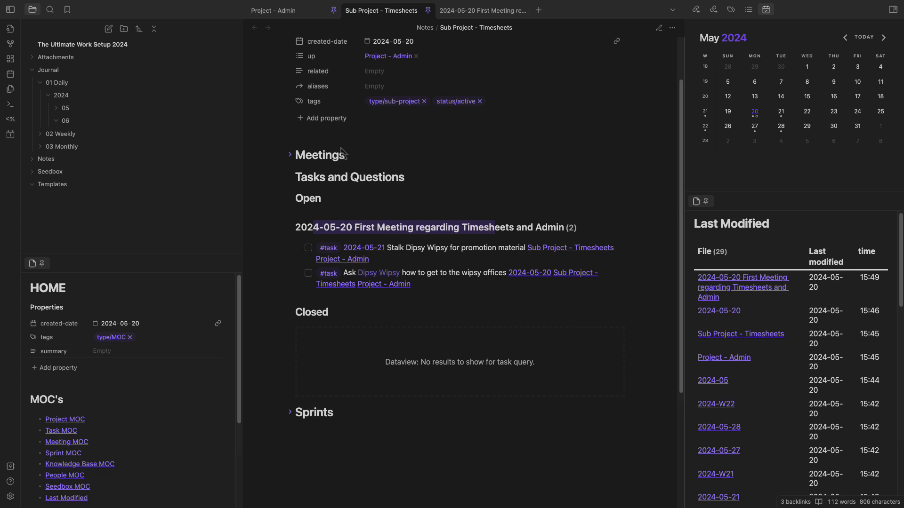
- Create the participant's note from the link in the meeting note's participants property and apply the People Template
left_click(480, 10)
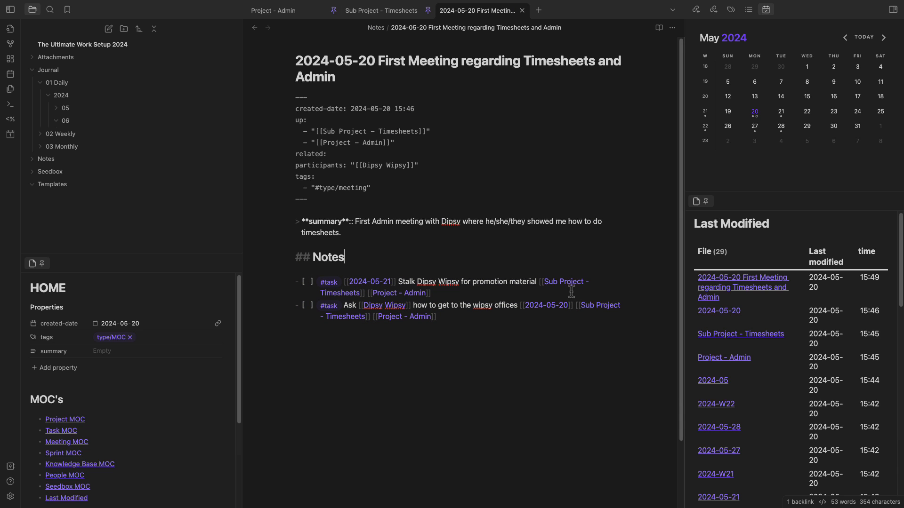
left_click(417, 187)
key("ctrl+e")
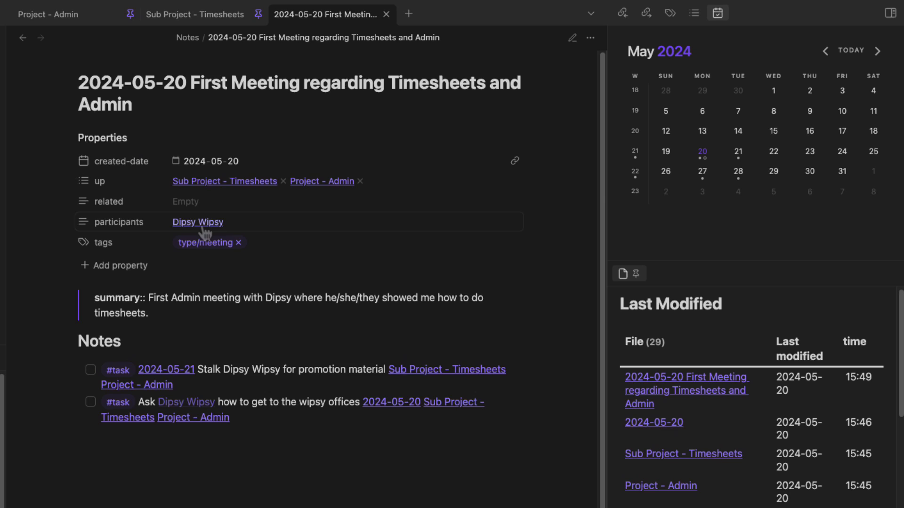
left_click(205, 224)
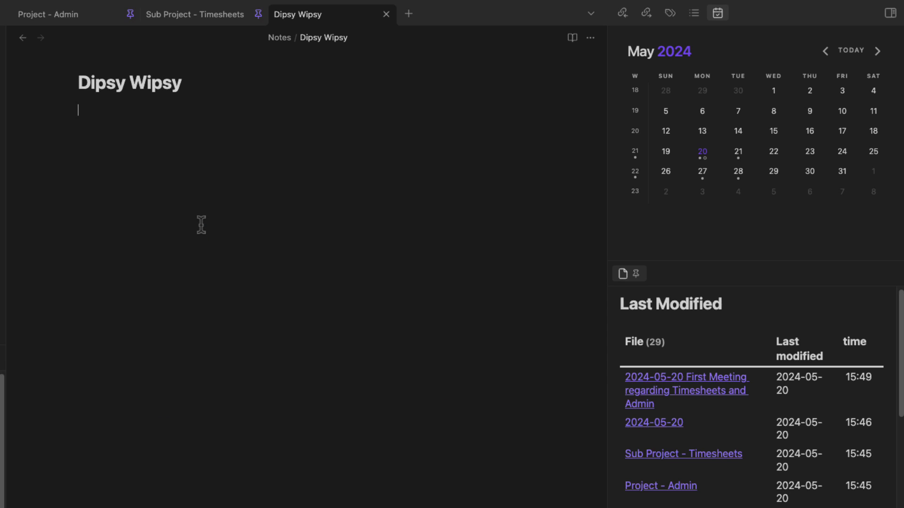
key("alt+t")
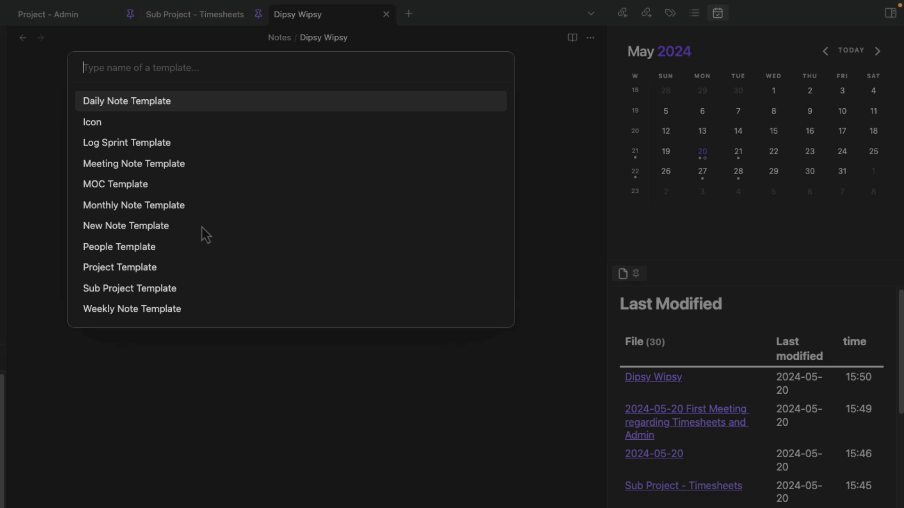
type("p")
key("Return")
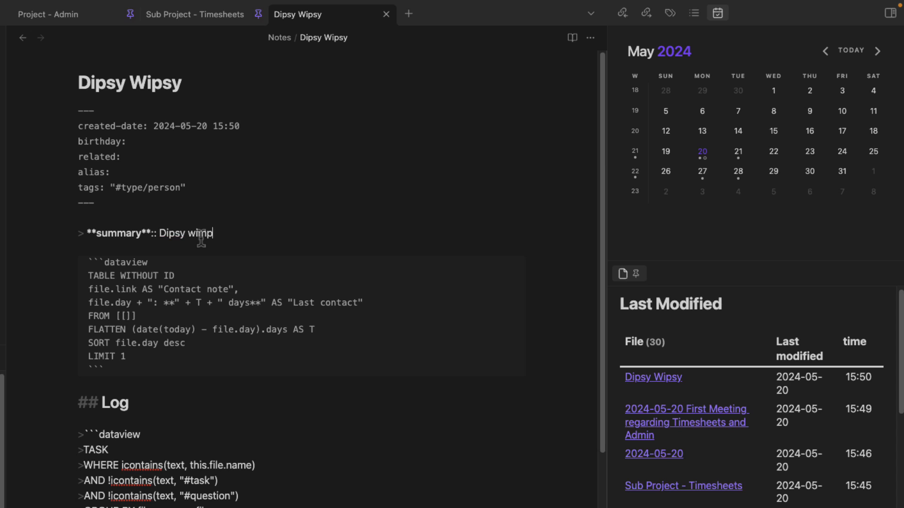
- Write the summary with the person's name and "the guy/girl/they/them that is always tipsy.", and show the note in reading view
key("BackSpace")
key("BackSpace")
type("psy")
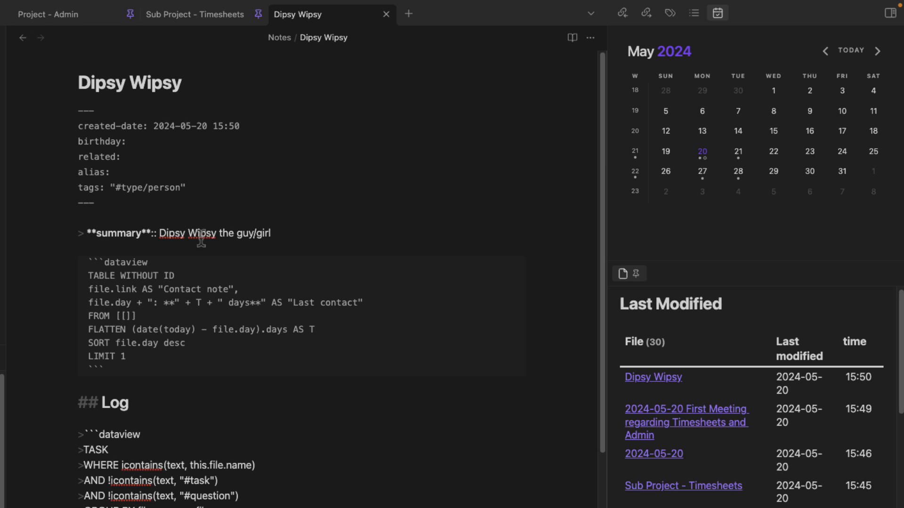
type("the guy/girl/they/them that is alw")
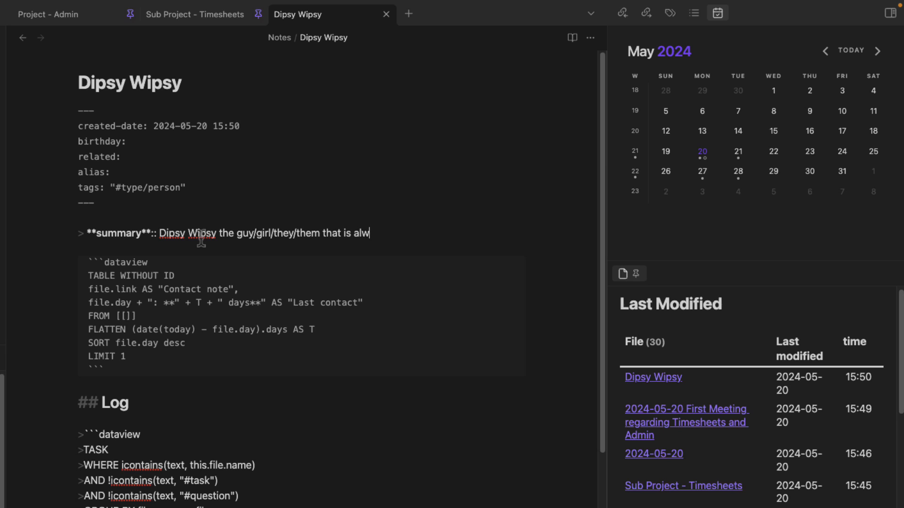
type("ays tipsy.")
key("super+e")
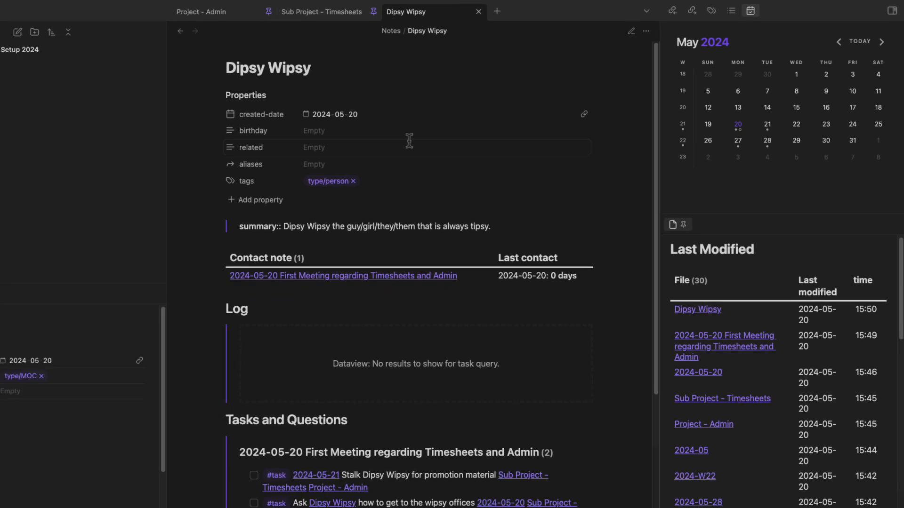
- Review the contact note, Log, and Tasks and Questions sections of the participant's note
scroll(488, 230, "down", 5)
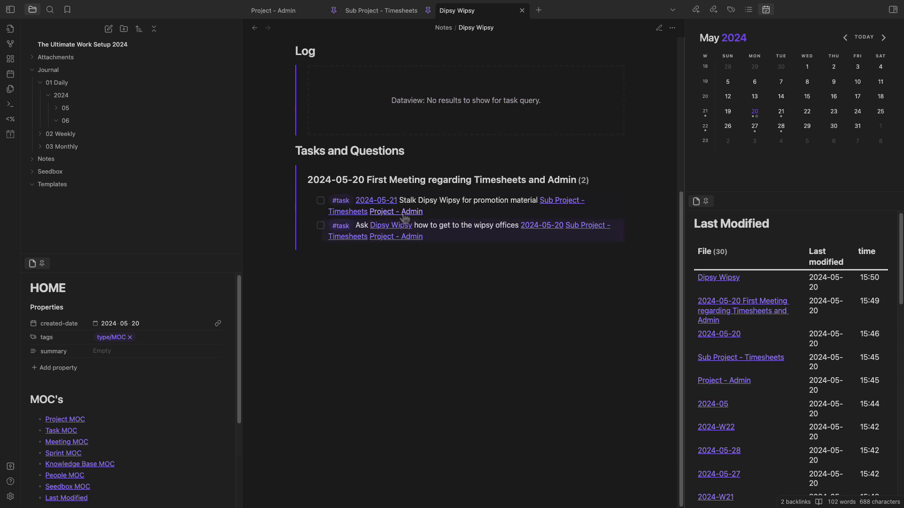
scroll(518, 259, "up", 4)
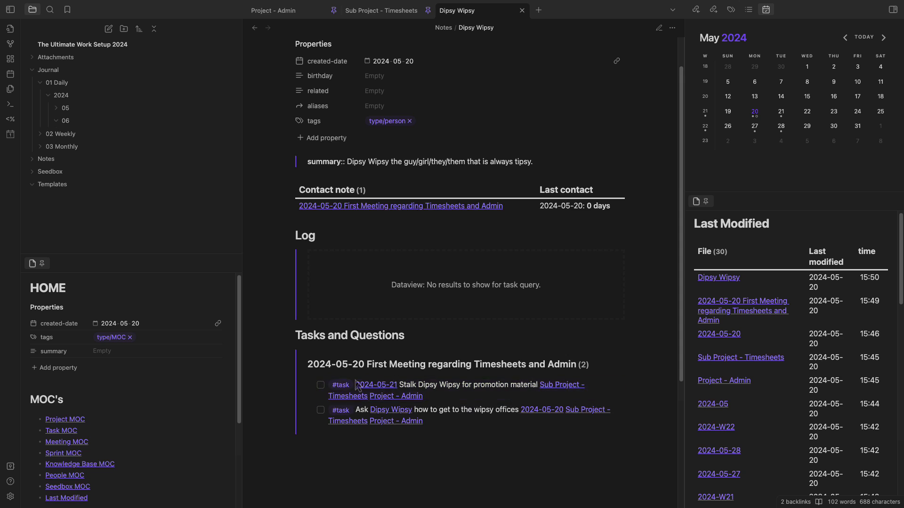
scroll(490, 434, "down", 2)
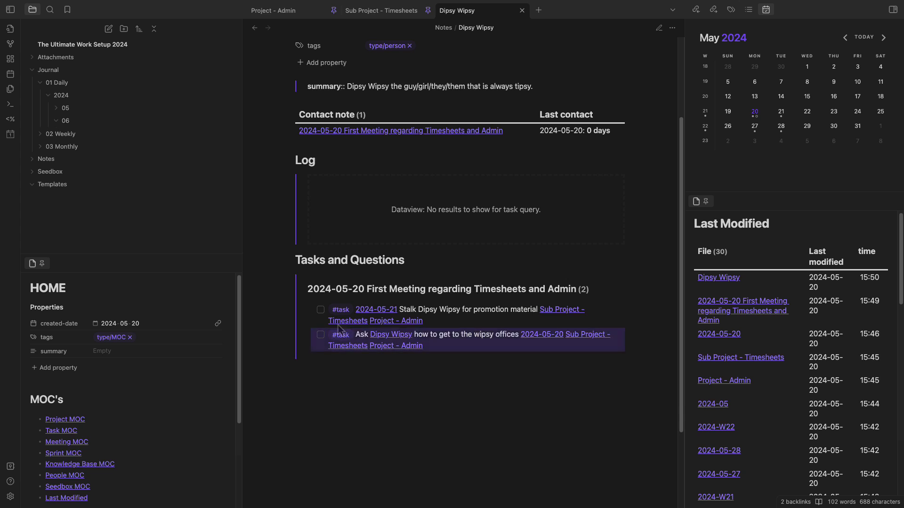
mouse_move(344, 323)
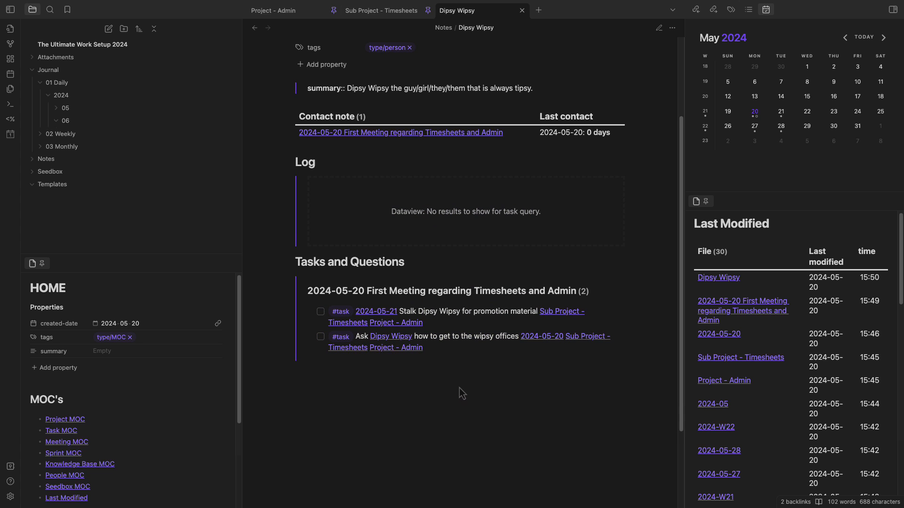
scroll(462, 397, "up", 3)
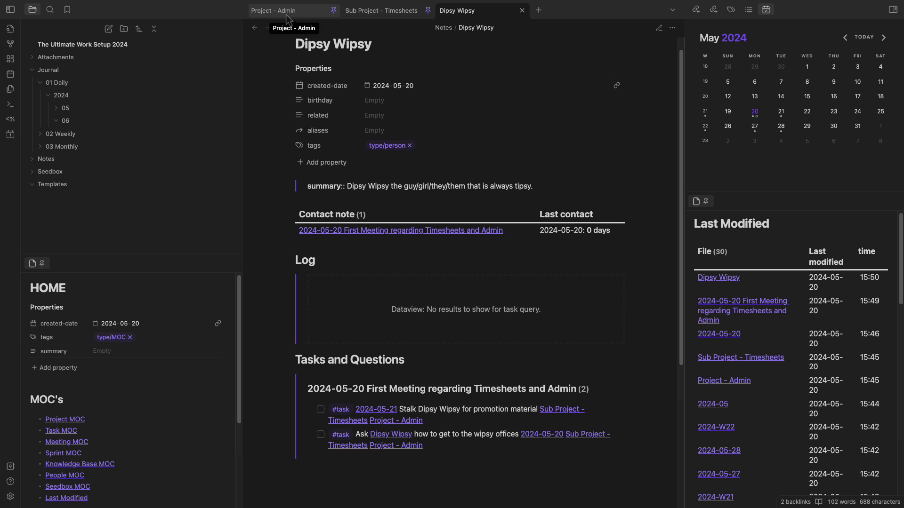
- Open Task MOC in a new tab and show it in reading view
left_click(539, 10)
scroll(68, 452, "down", 1)
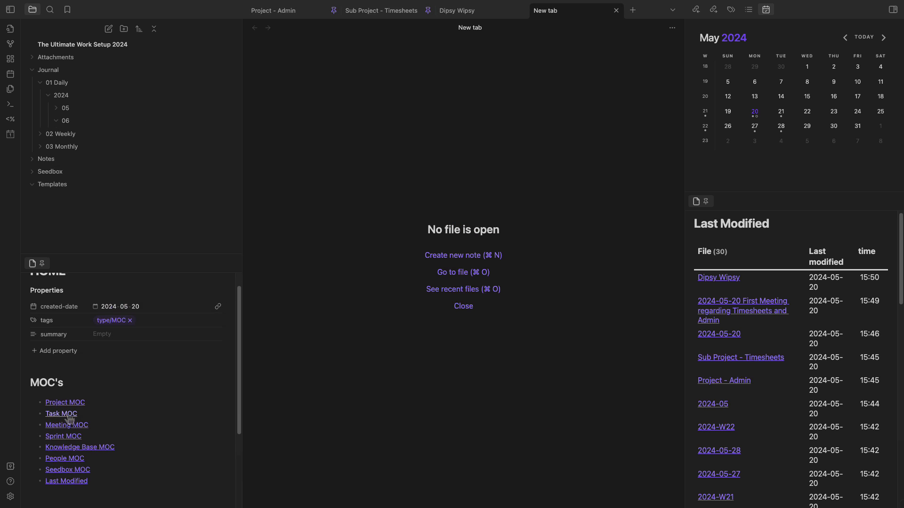
left_click(61, 415)
key("ctrl+e")
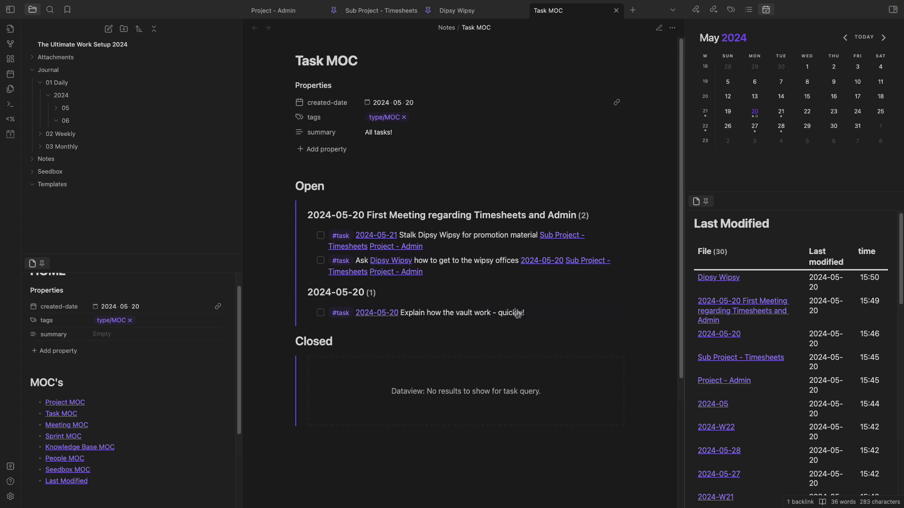
- Compare the tasks listed in the participant's note with those in Sub Project - Timesheets
left_click(463, 17)
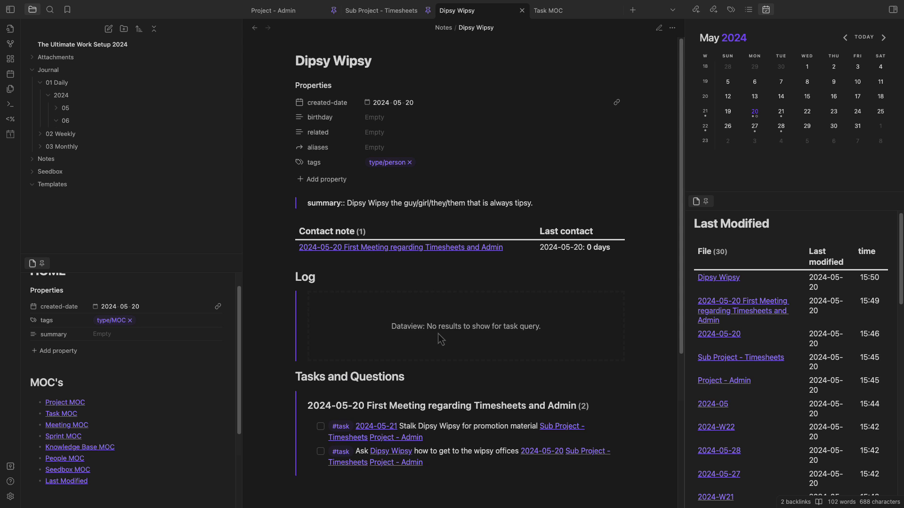
scroll(436, 352, "down", 4)
scroll(439, 353, "up", 3)
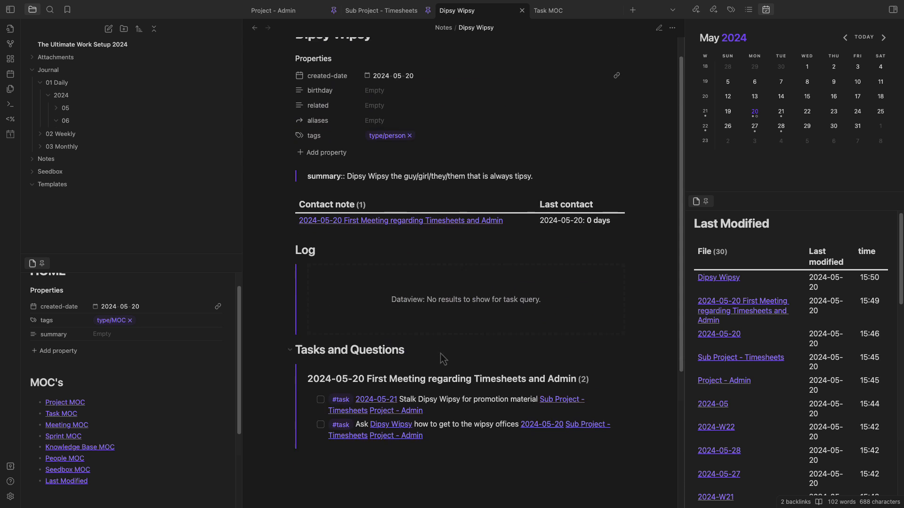
scroll(439, 354, "down", 1)
scroll(439, 354, "up", 1)
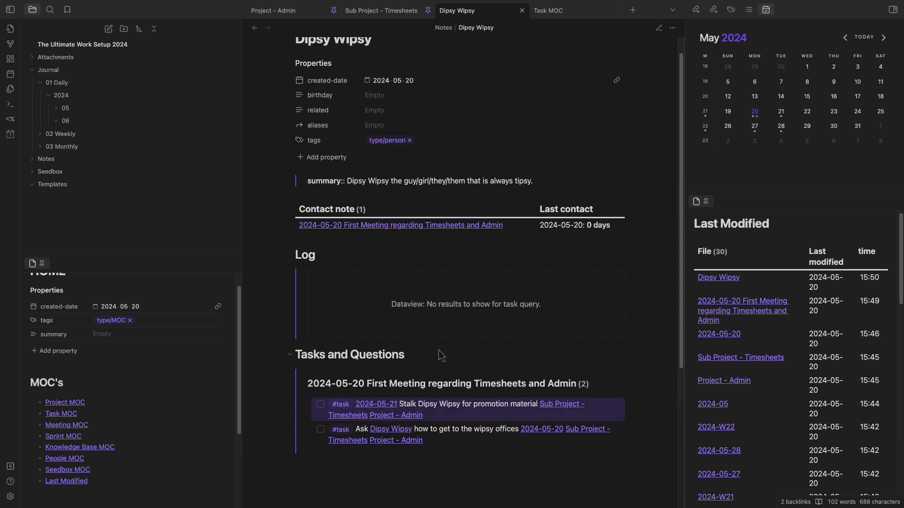
left_click(379, 13)
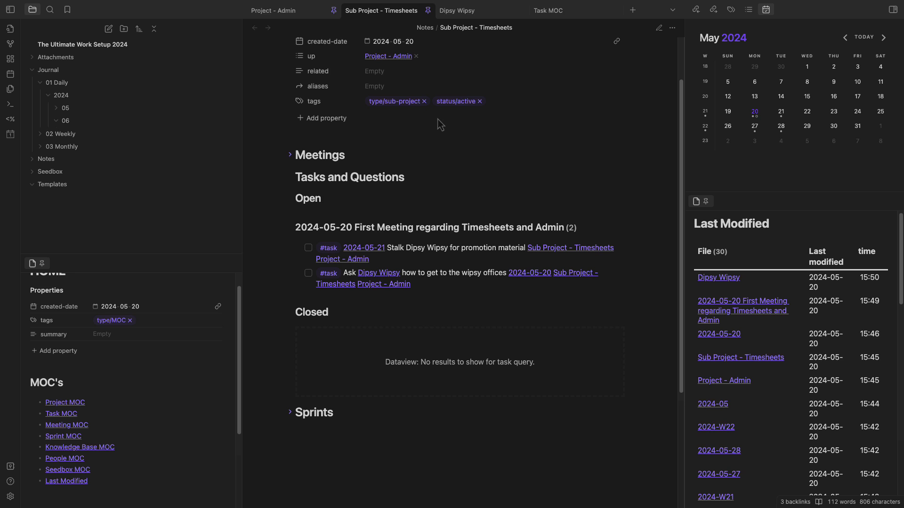
- Add a 10:00 log entry with an empty nested checkbox below the 09:00 meeting in the 2024-05-20 daily note
left_click(754, 111)
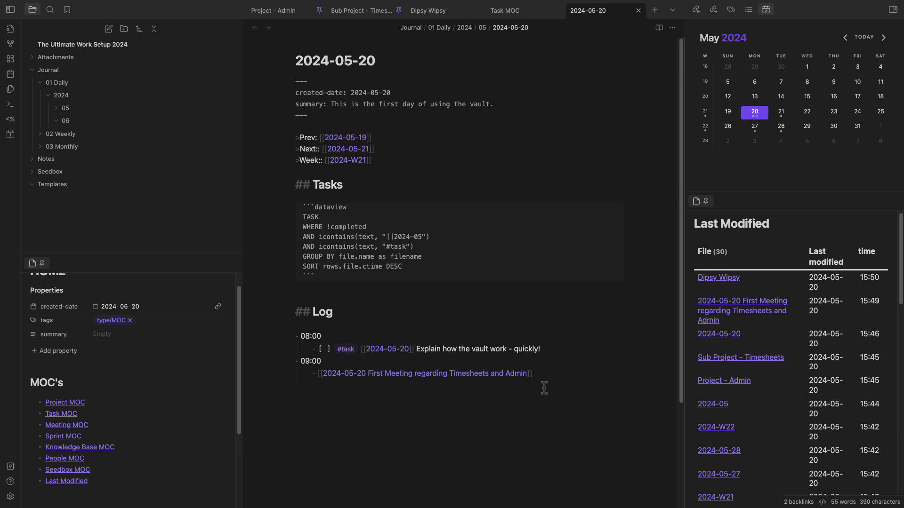
left_click(546, 375)
type("10:00")
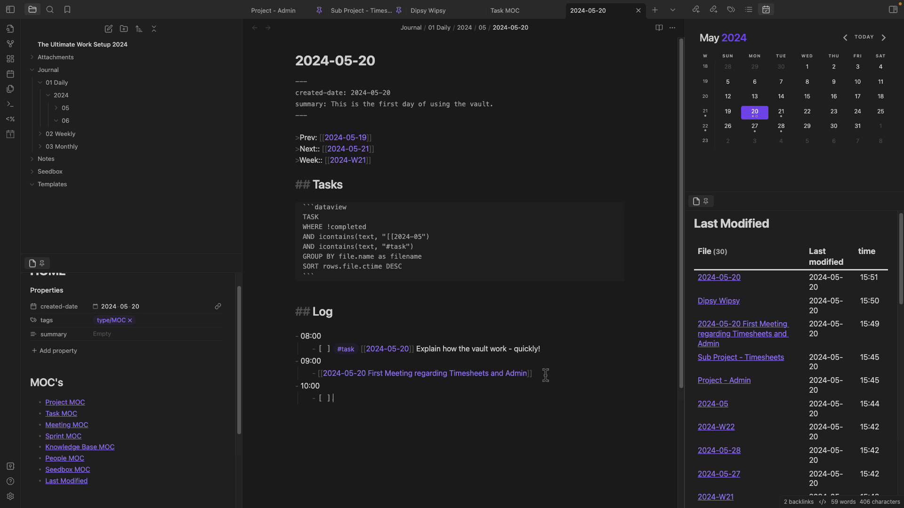
- Check the daily note in reading view and insert the Log Sprint Template at the 10:00 checkbox
key("ctrl+e")
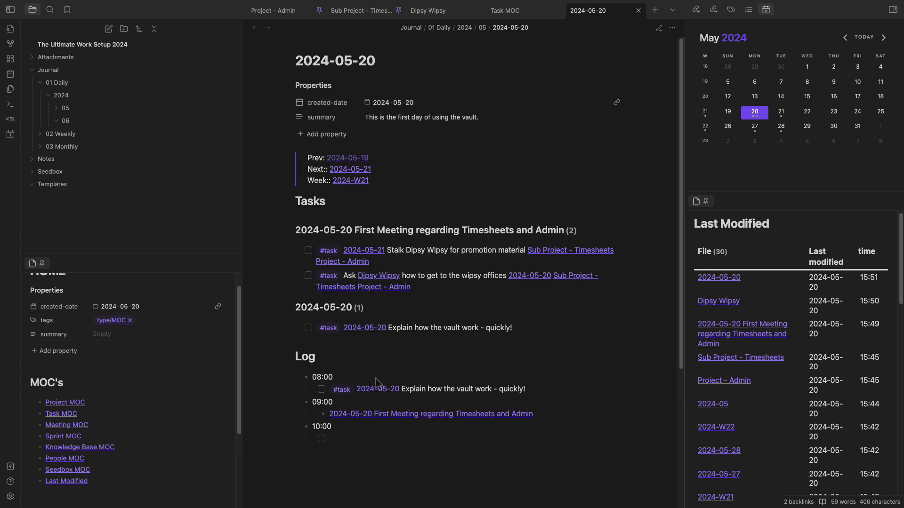
key("ctrl+e")
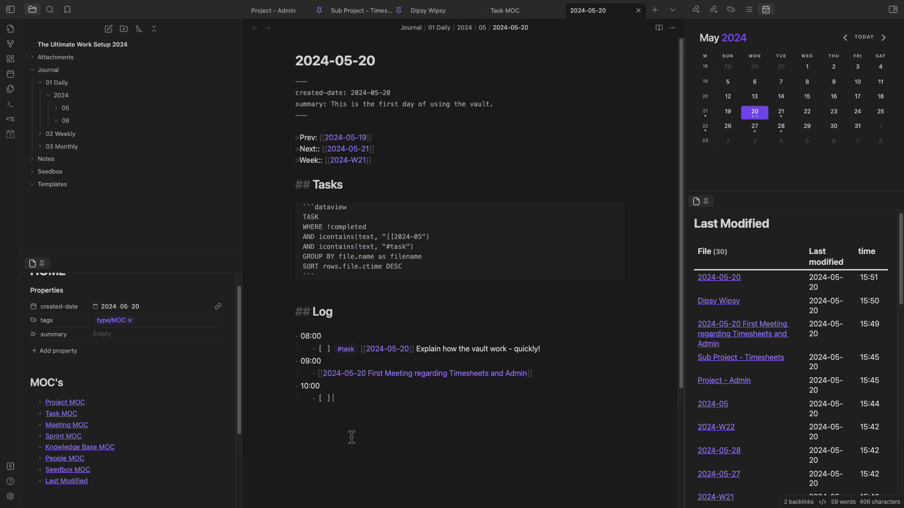
key("alt+e")
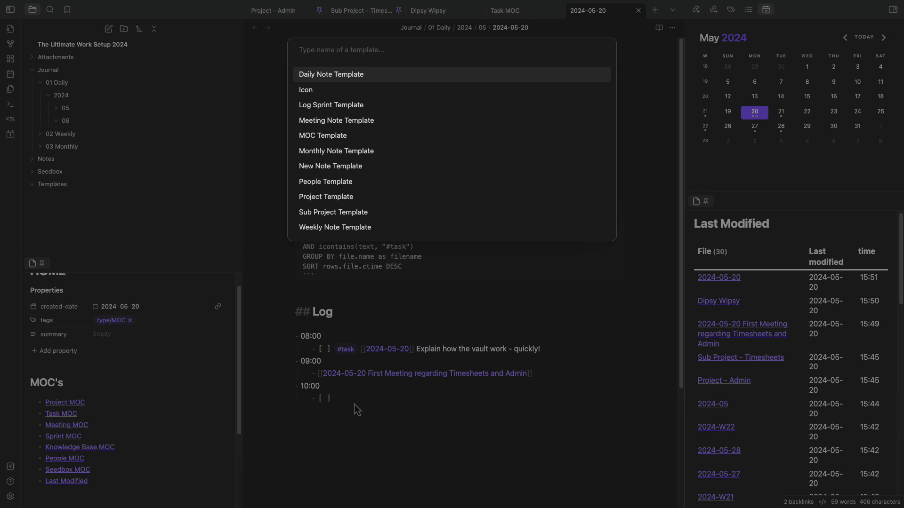
type("log")
key("Return")
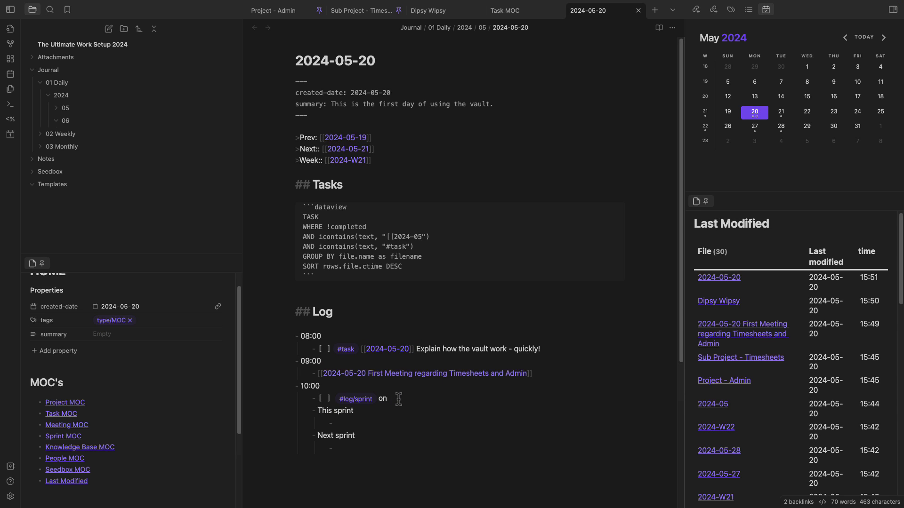
- Link the 10:00 #log/sprint entry to the Sub Project - Timesheets and Project - Admin notes
type("[[project")
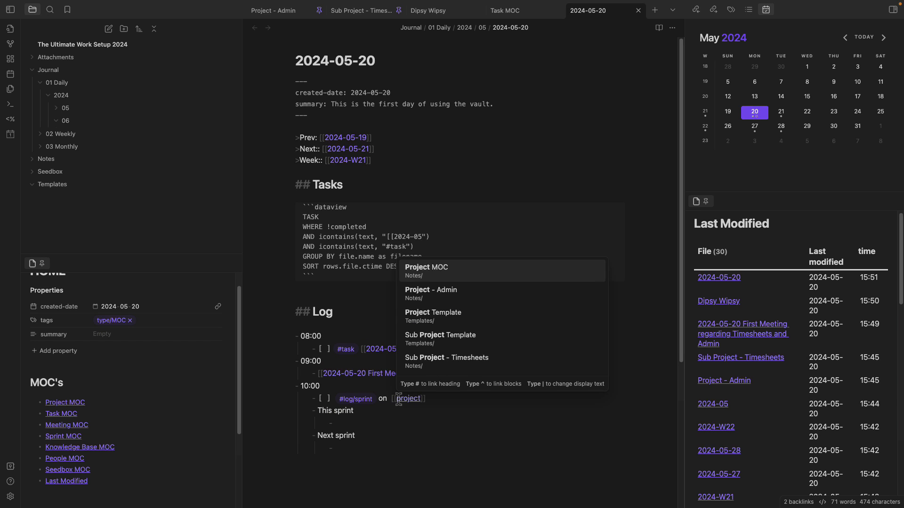
key("BackSpace")
key("BackSpace")
key("BackSpace")
key("BackSpace")
key("BackSpace")
key("BackSpace")
key("BackSpace")
type("sub")
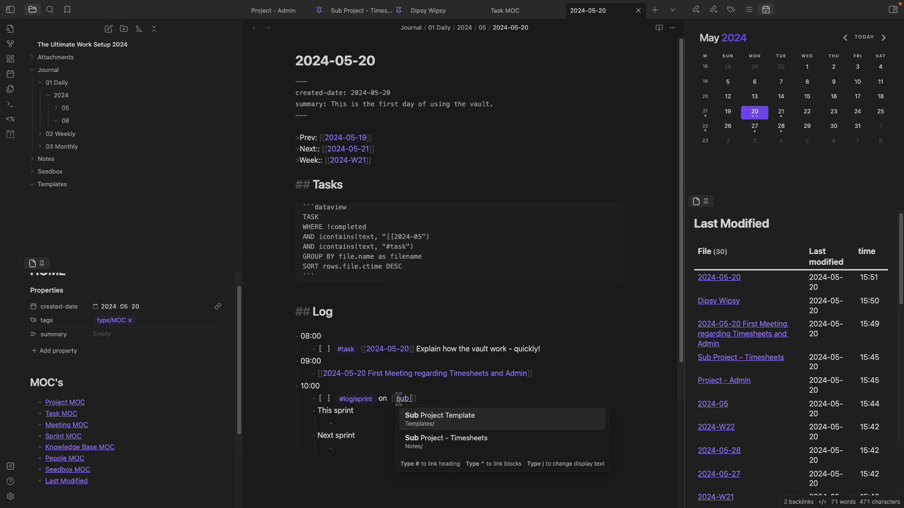
key("Down")
key("Return")
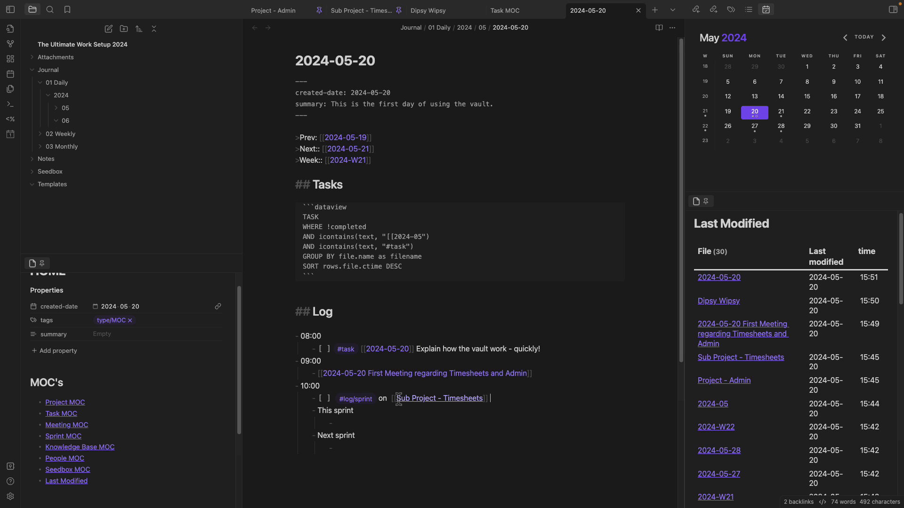
type("[[Project - a")
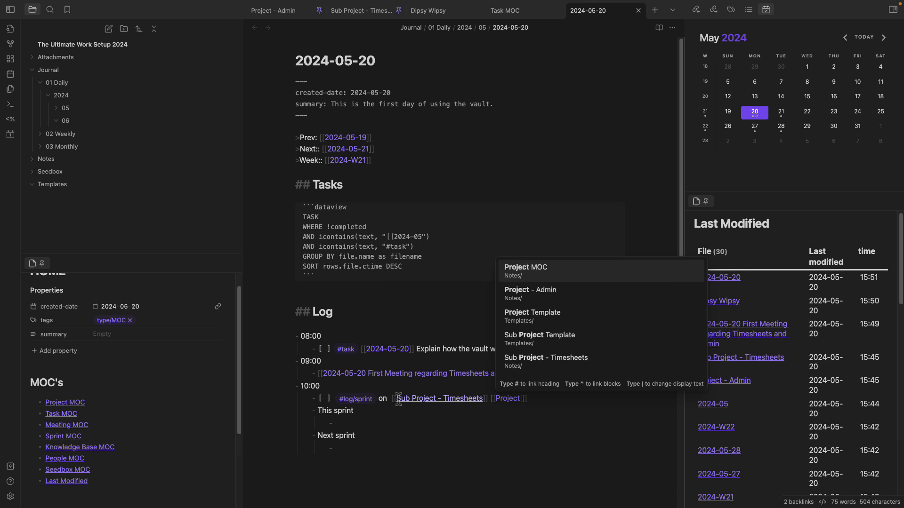
key("Return")
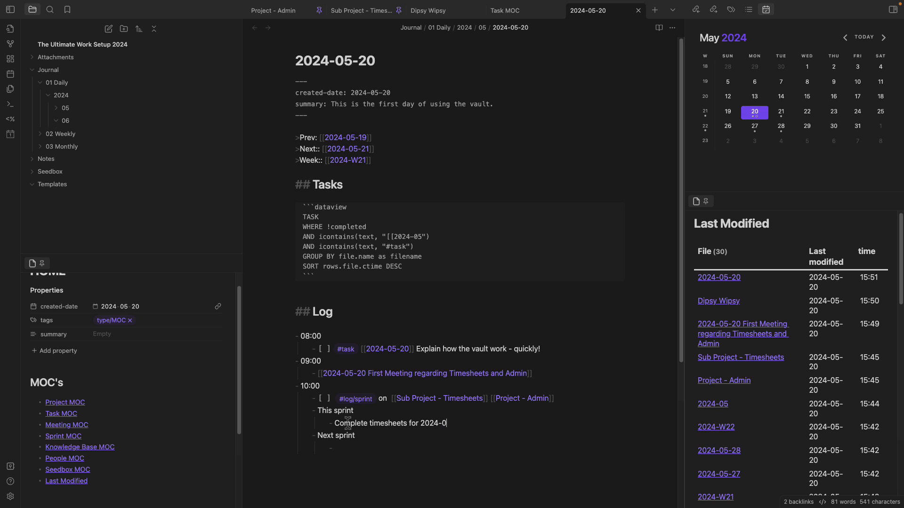
- Enter "Complete timesheets for 2024-05" under This sprint and "Complete timesheets for 2024-06" under Next sprint
type("5")
left_click(349, 449)
type("Complete timesheets")
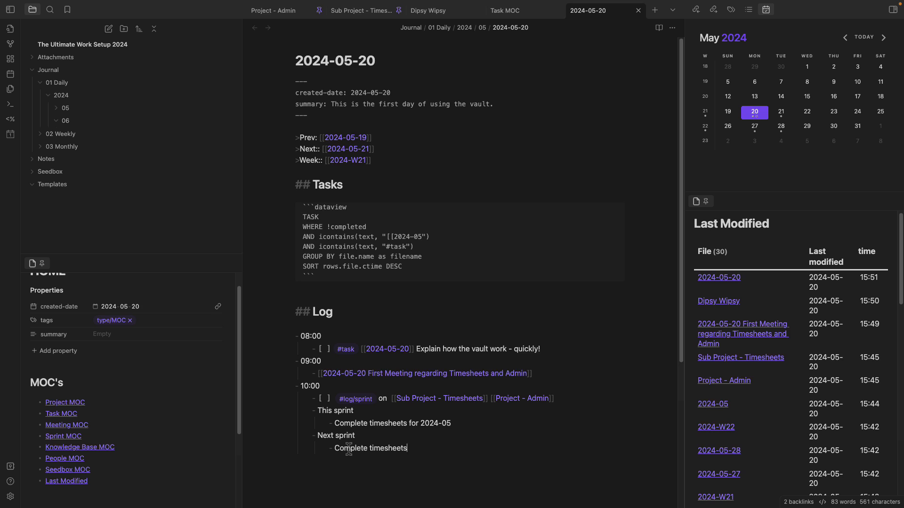
type(" for 2024-06")
- Add This sprint bullets "https link" and "I struggled and had to contact the Peoples HR team to help me out", with nested "solution...."
left_click(458, 425)
key("Return")
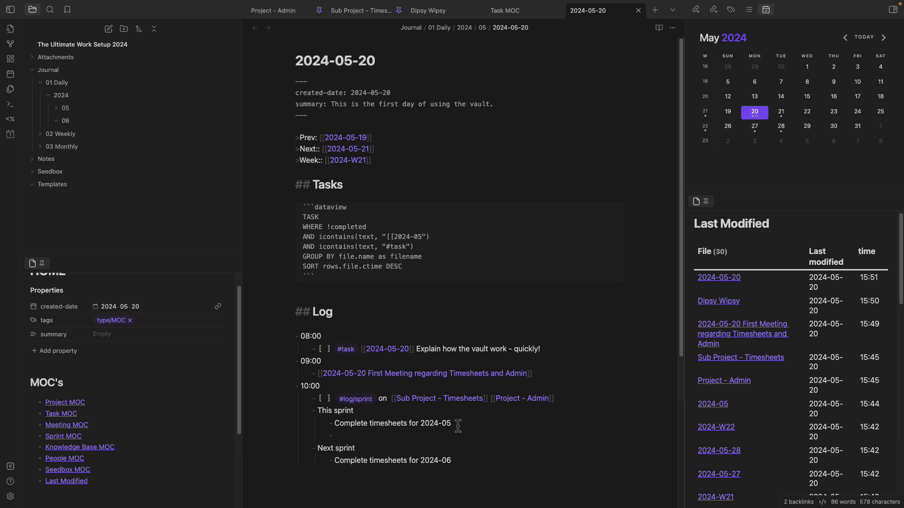
type("https link")
key("Return")
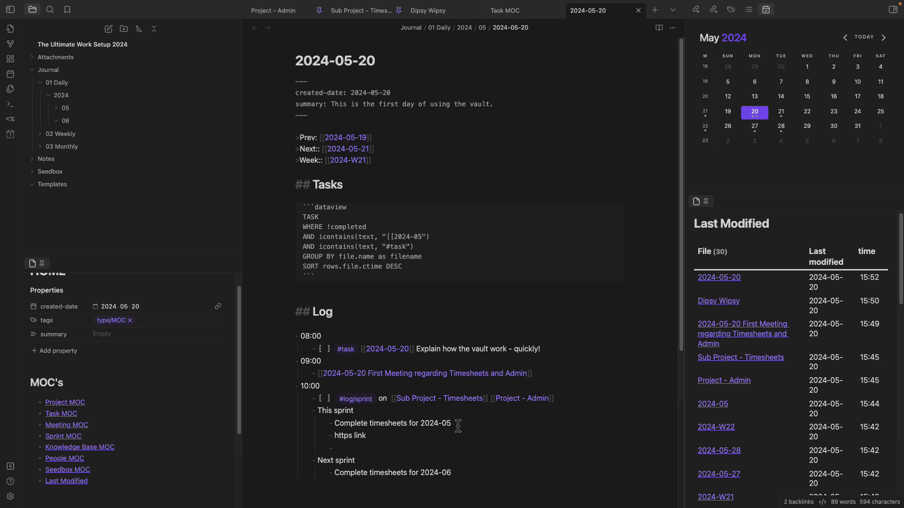
type("I struggled and had to conta")
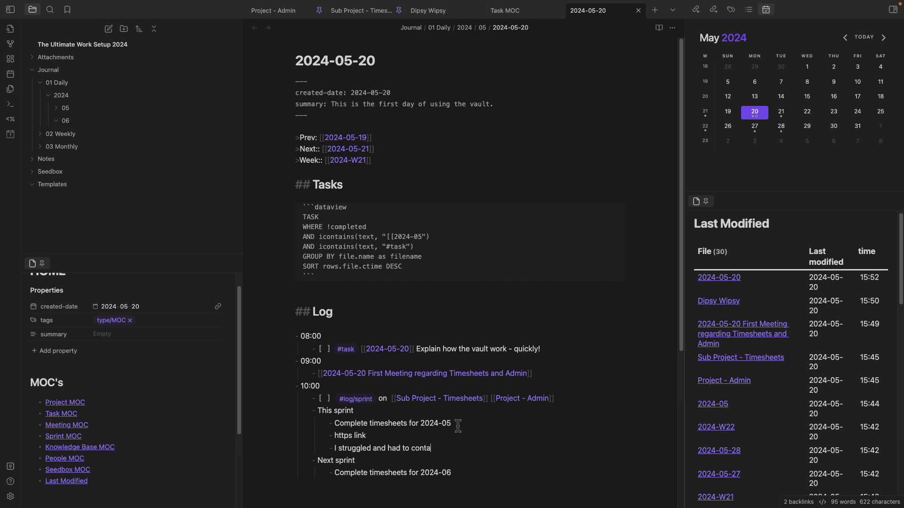
type("ct the Peoples HR team to help me ou")
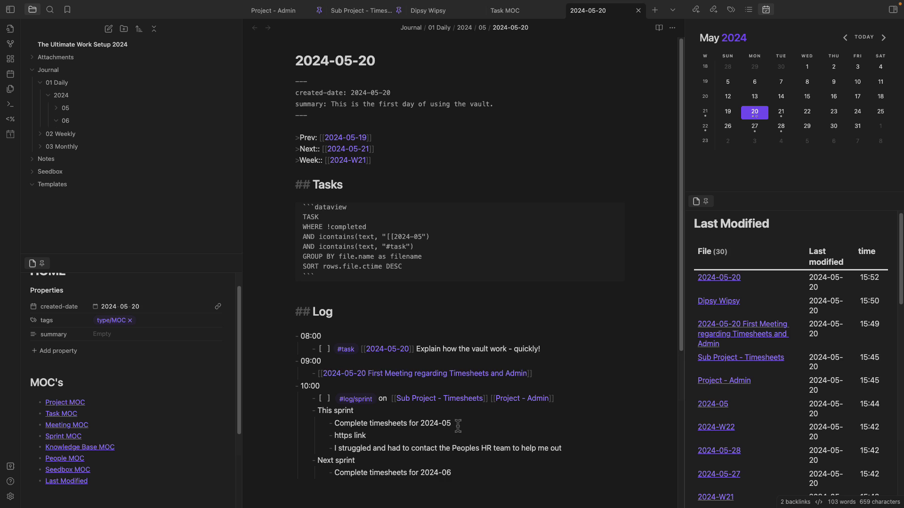
type("t")
key("Return")
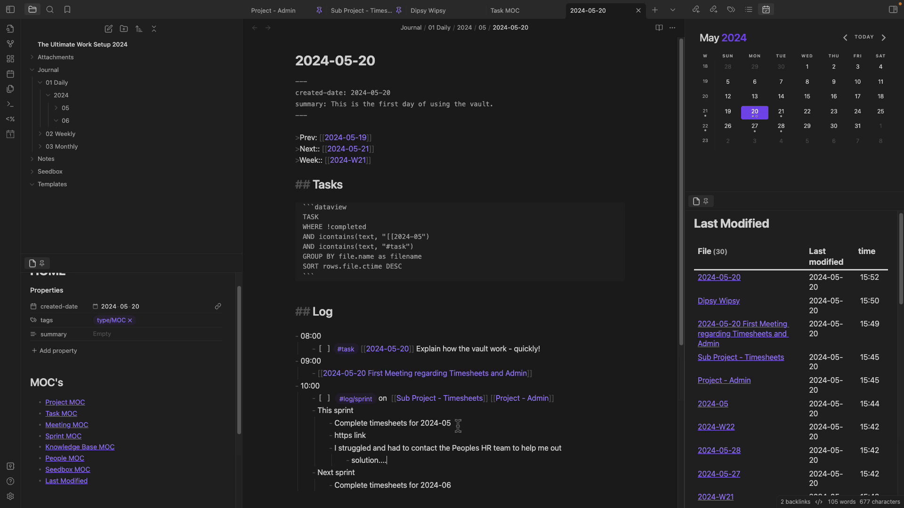
scroll(439, 389, "down", 4)
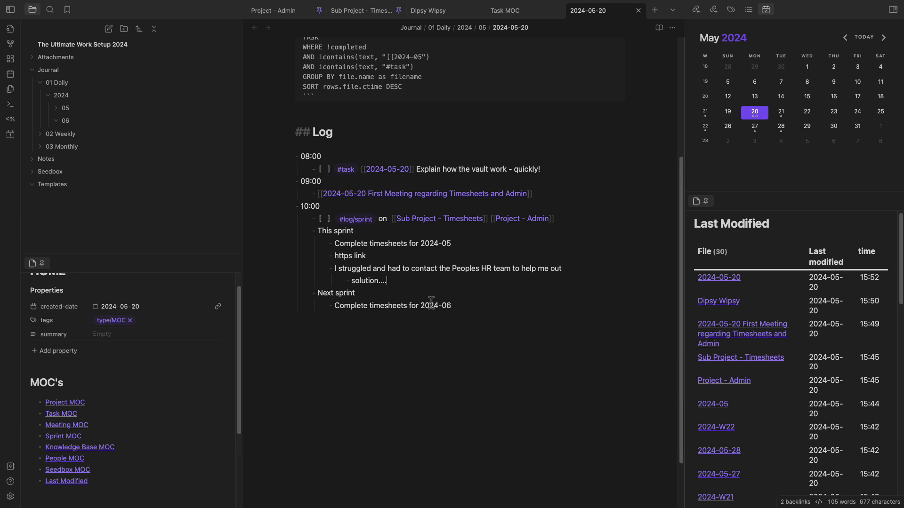
left_click_drag(420, 306, 460, 308)
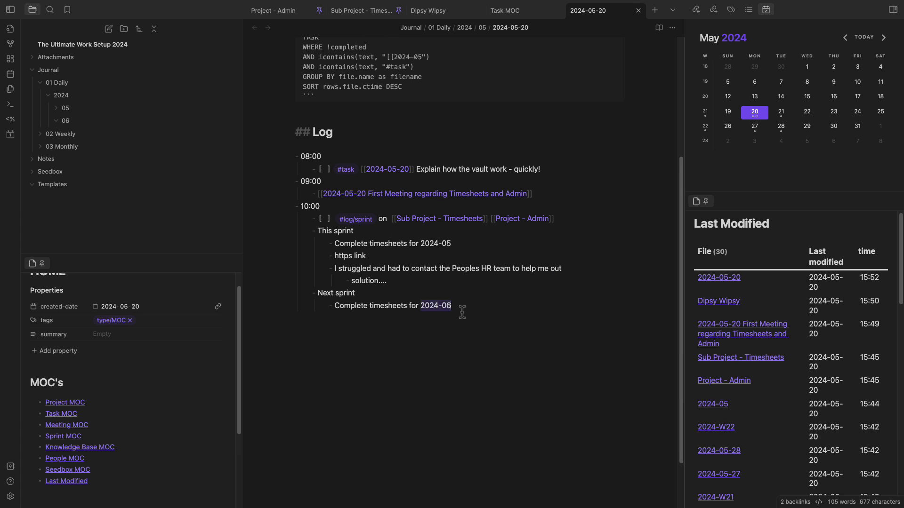
- Collapse Tasks and Questions and expand Sprints in Sub Project - Timesheets to check the logged sprint, and return to the daily note
left_click(363, 14)
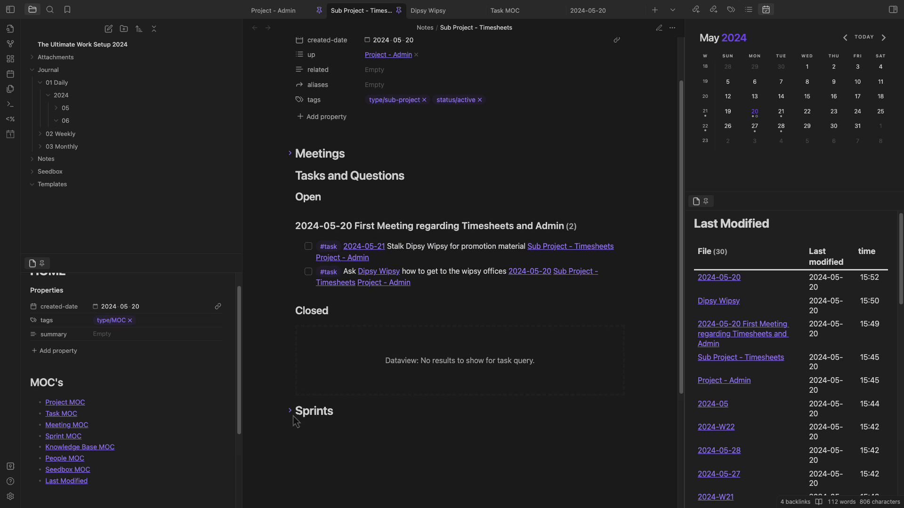
left_click(290, 176)
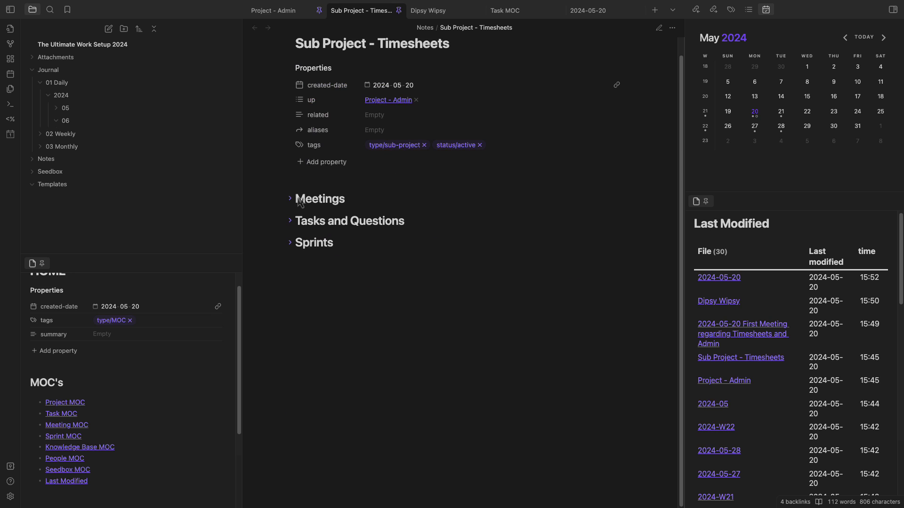
scroll(292, 263, "up", 1)
left_click(289, 260)
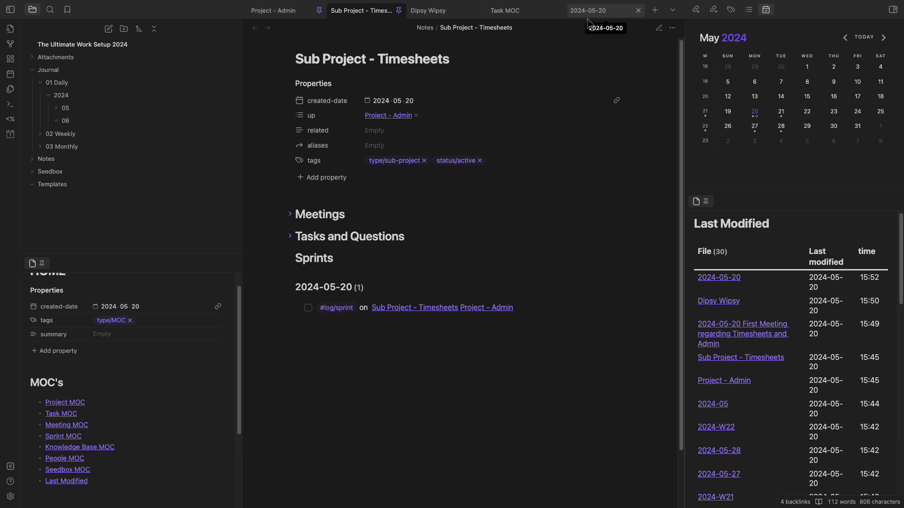
left_click(619, 15)
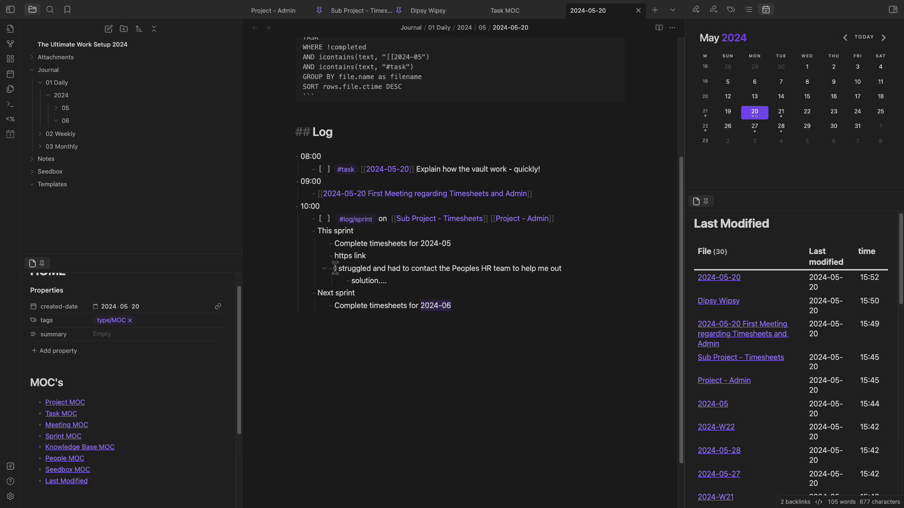
- Insert a trial Log Sprint Template at an unindented checkbox below the 10:00 entry to compare the nesting, and delete it
left_click(362, 232)
type("[ ]")
key("alt+e")
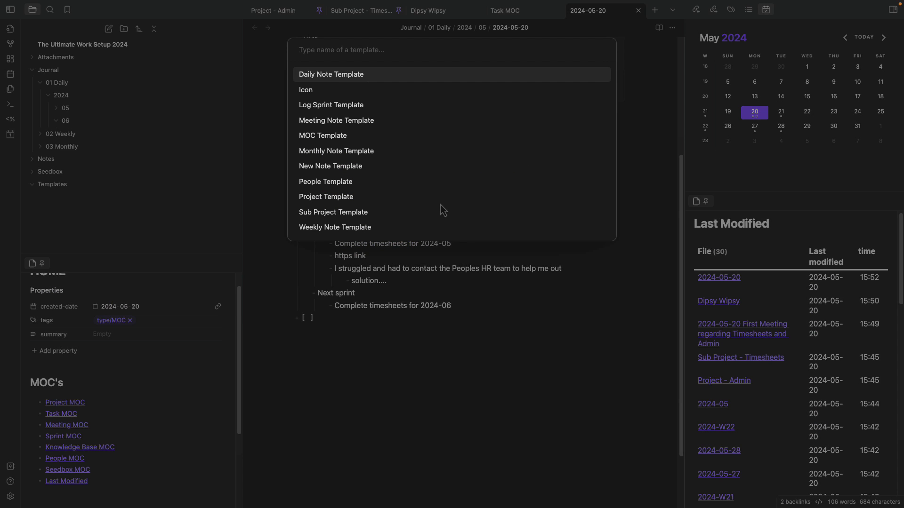
type("log")
key("Return")
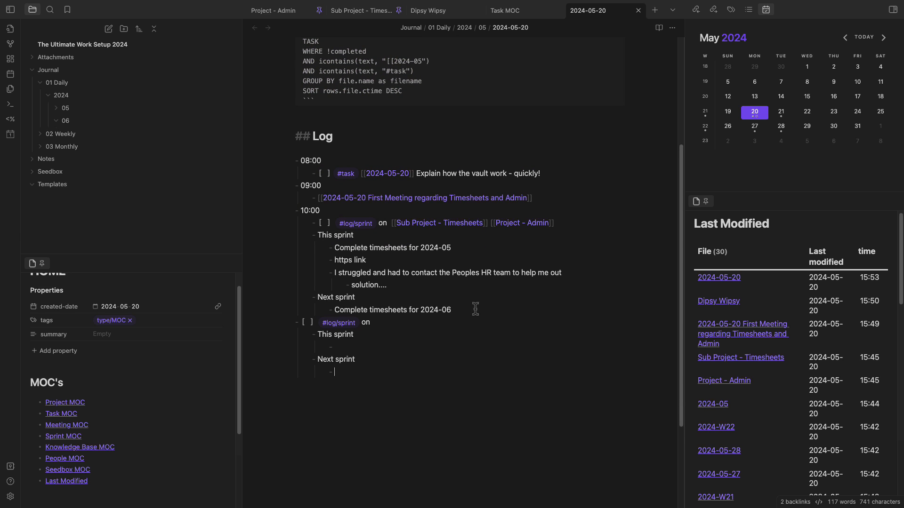
left_click_drag(474, 310, 339, 224)
left_click(451, 250)
left_click_drag(364, 371, 296, 322)
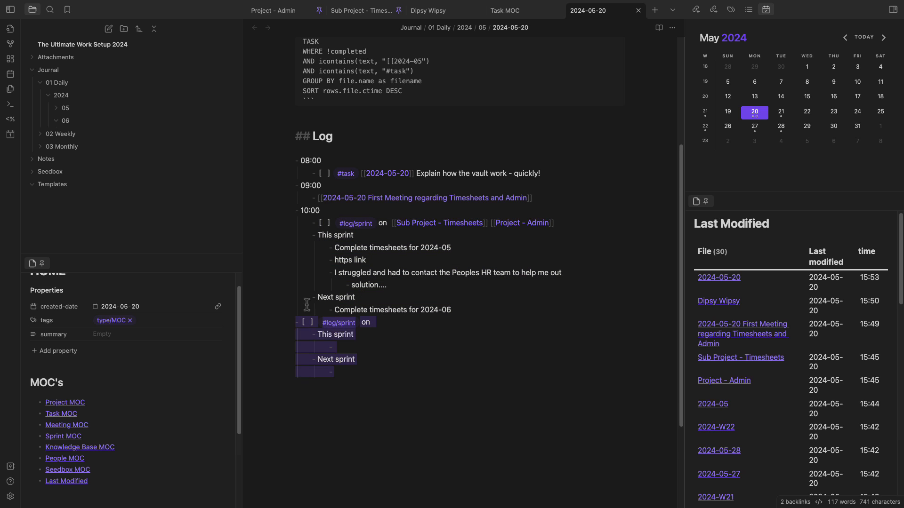
key("BackSpace")
- Nest the This sprint and Next sprint lists under the 10:00 #log/sprint checkbox and show the daily note in reading view
left_click(334, 223)
key("shift+Tab")
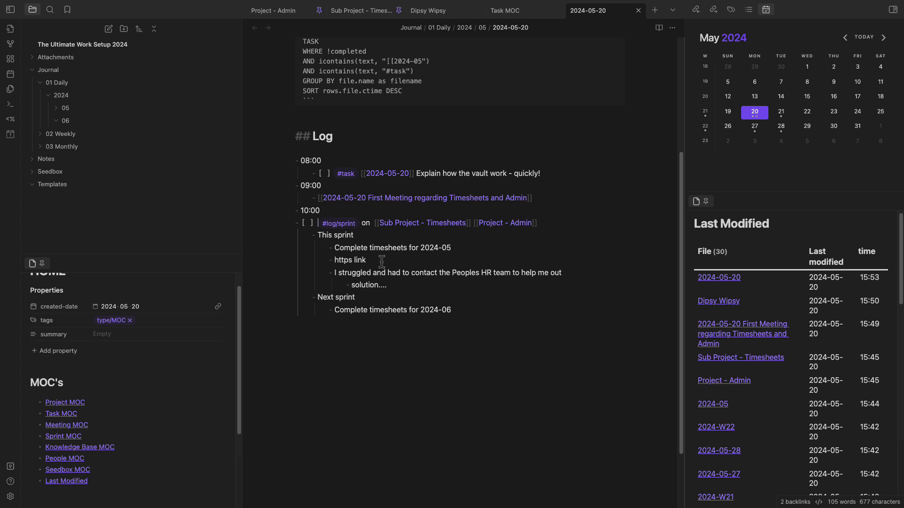
left_click_drag(478, 304, 287, 225)
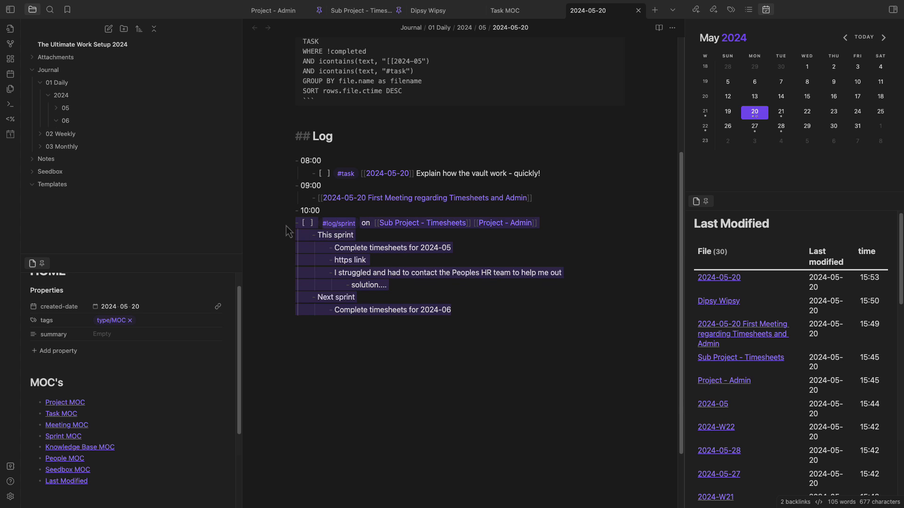
key("Tab")
left_click(507, 301)
key("super+e")
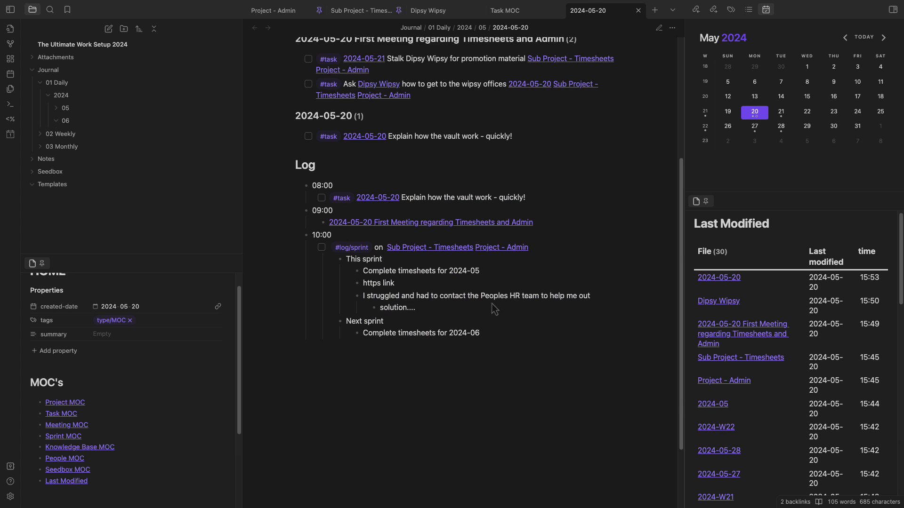
- Check the Sprints sections of Sub Project - Timesheets and Project - Admin for the sprint's nested details
left_click(365, 11)
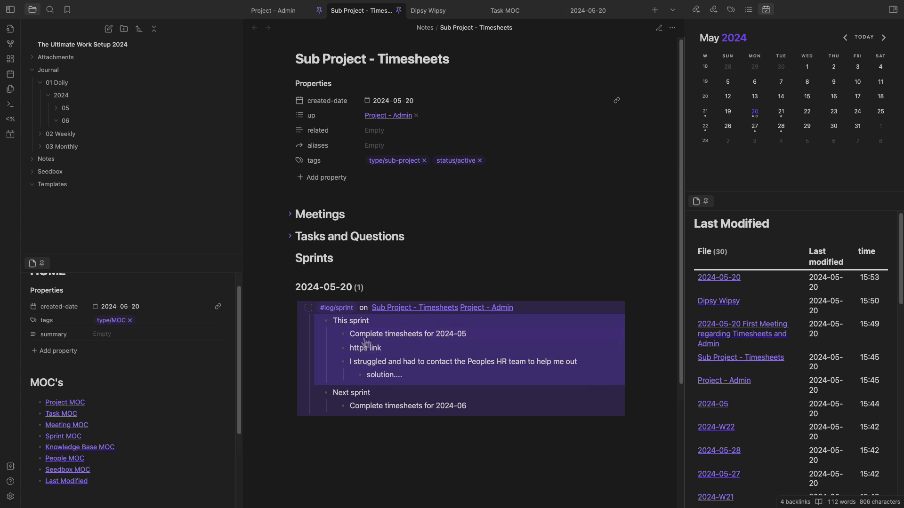
left_click(284, 13)
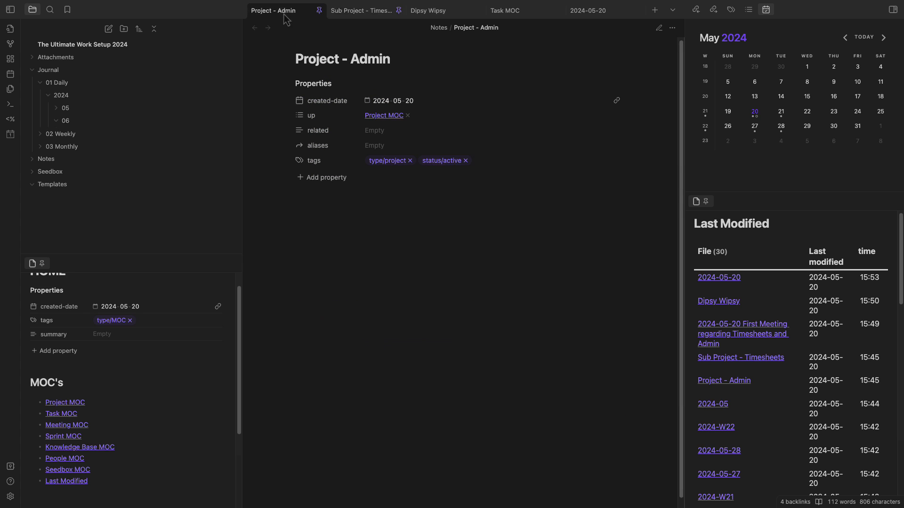
left_click(290, 378)
scroll(385, 414, "down", 3)
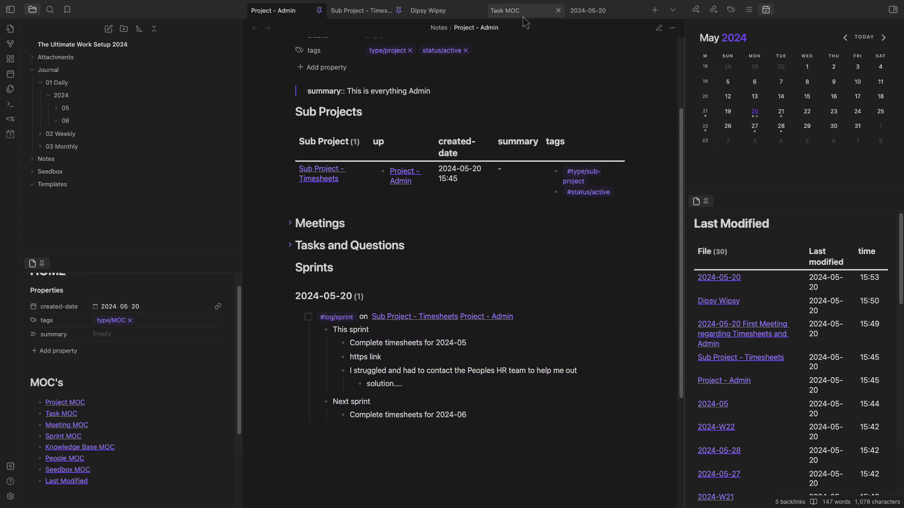
- Review the Tasks and Log sections of the 2024-05-20 daily note
left_click(590, 17)
scroll(497, 164, "up", 4)
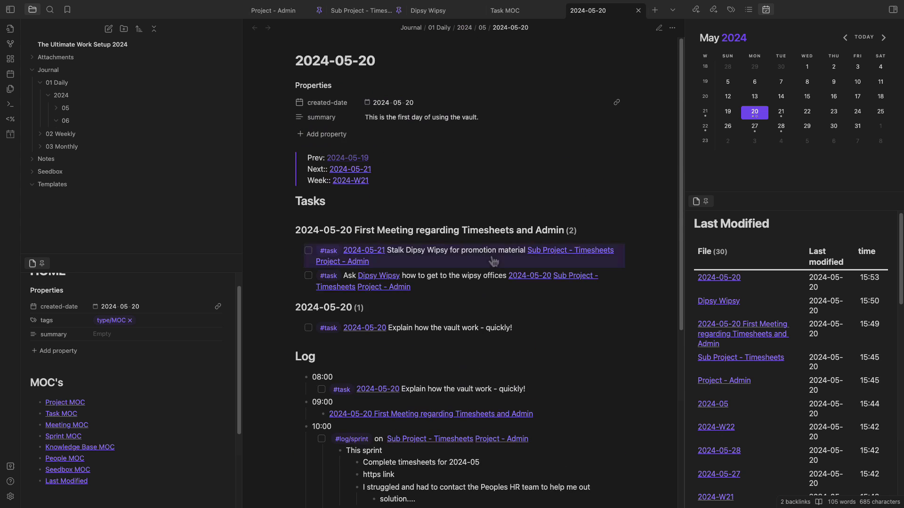
scroll(494, 212, "down", 5)
scroll(489, 256, "up", 3)
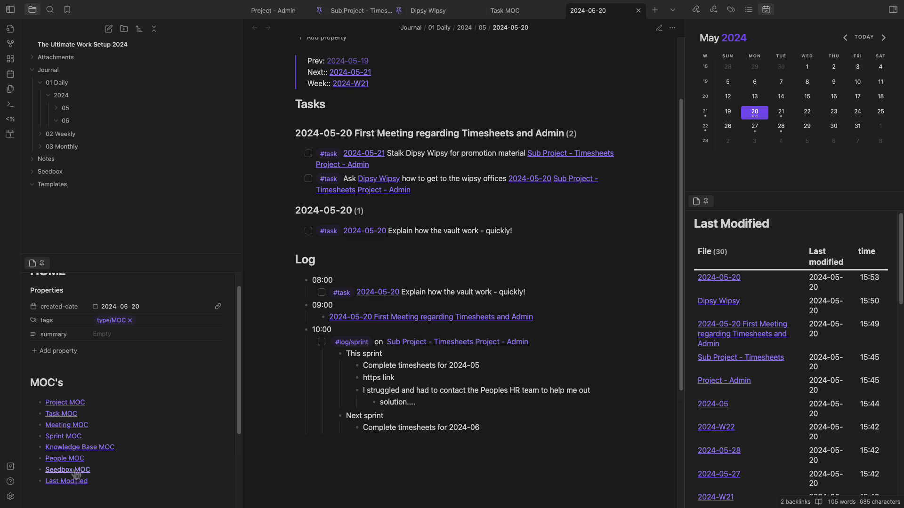
- Open Knowledge Base MOC and collapse the Journal folder in the file list
left_click(73, 446)
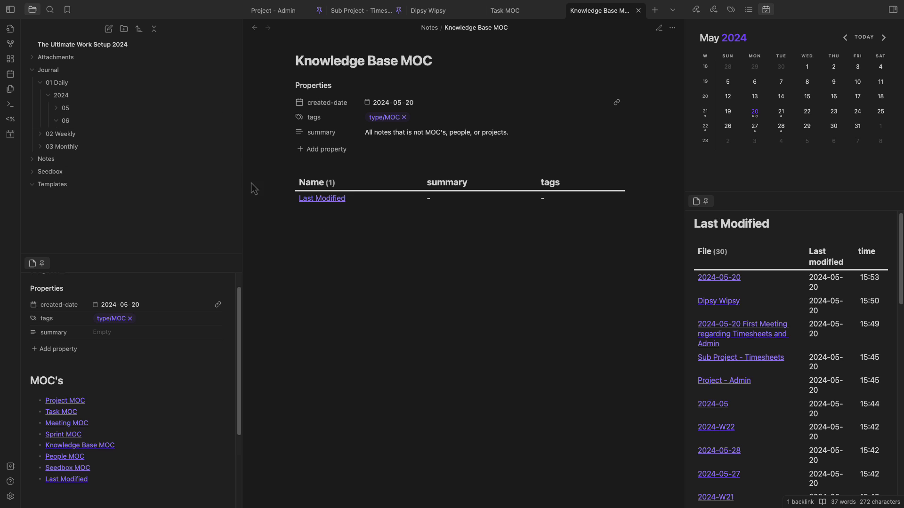
left_click(57, 83)
left_click(48, 70)
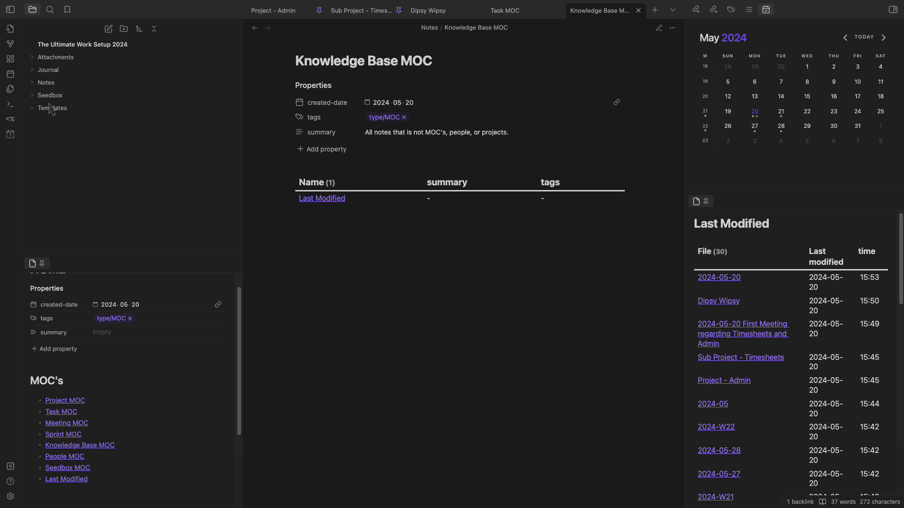
- Create a note titled "How to submit timesheets" in the Notes folder
left_click(35, 85)
right_click(54, 86)
left_click(92, 94)
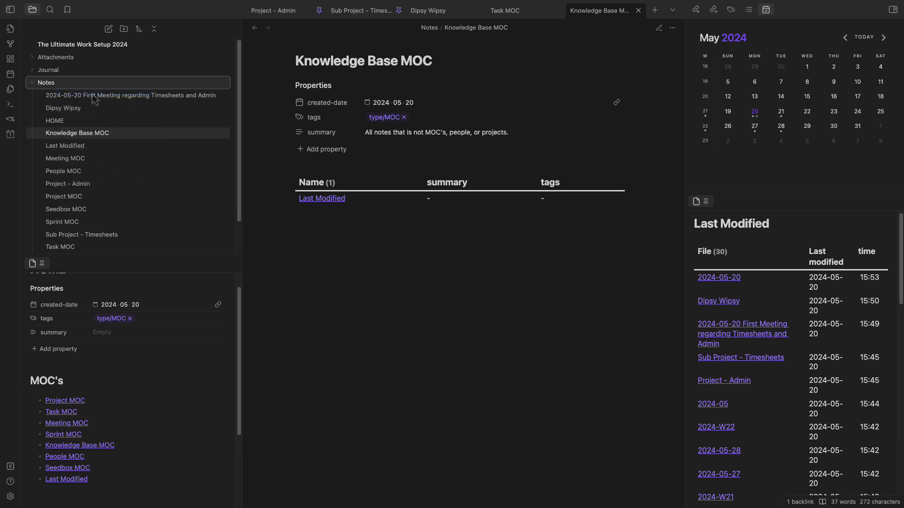
type("How to su")
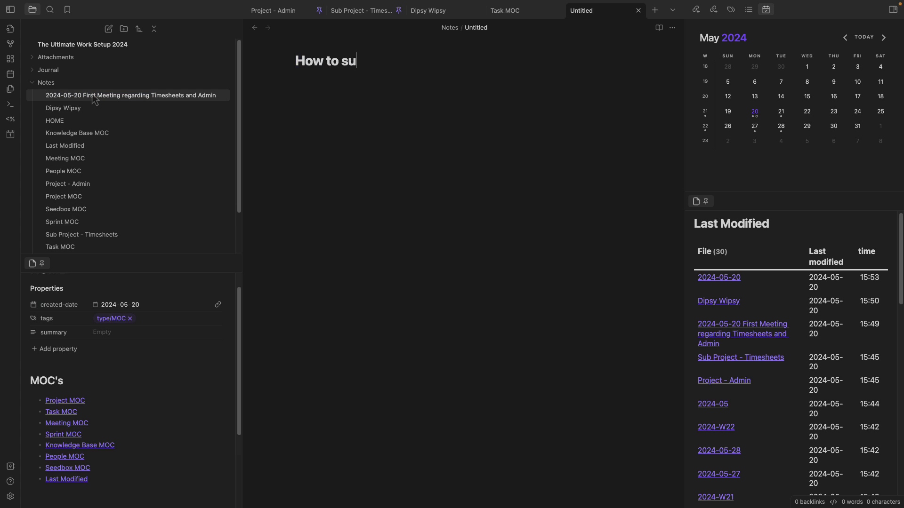
type("bmit timesheet")
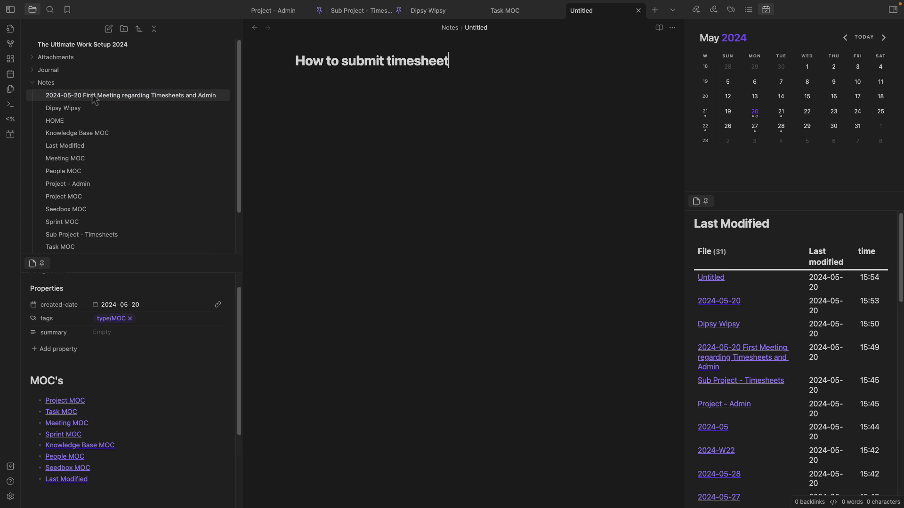
type("s")
key("Return")
- Insert the New Note Template into the How to submit timesheets note
key("alt+e")
type("note")
key("Return")
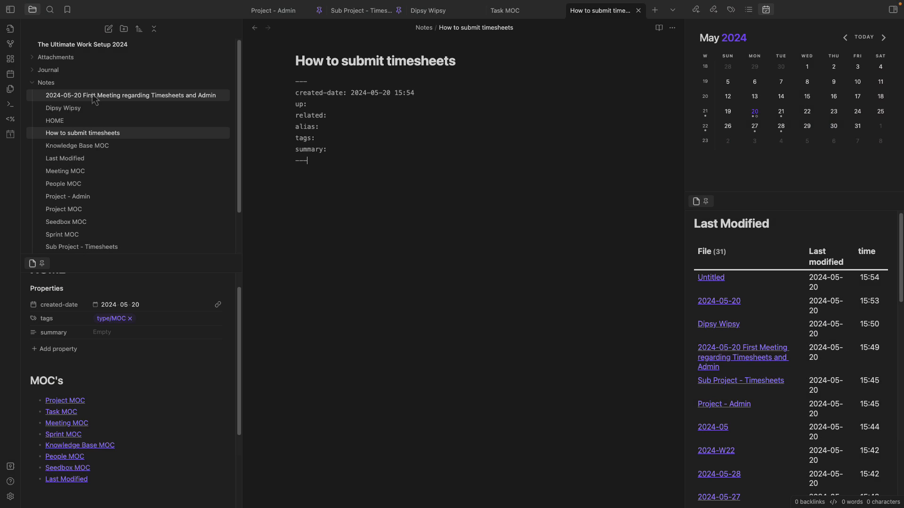
- Fill in the note's summary with a line saying that the named contact processes timesheets
left_click(332, 151)
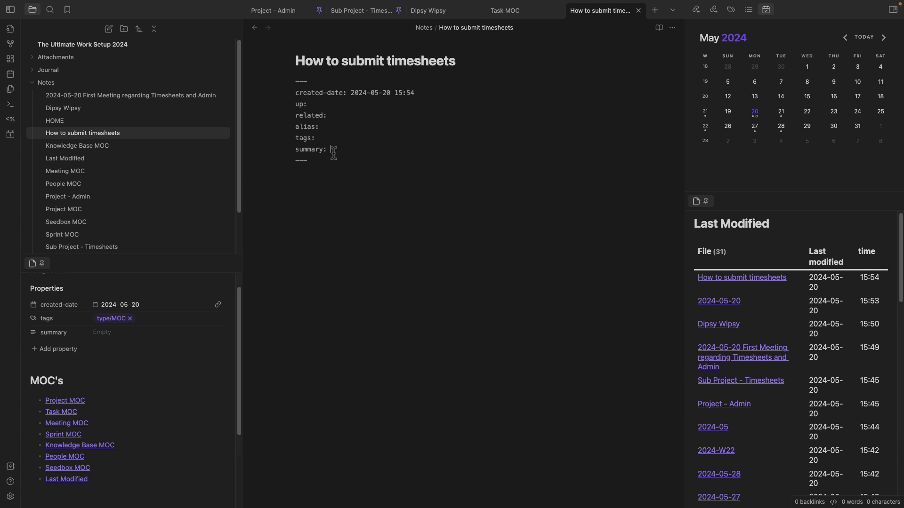
type("A note tha")
key("BackSpace")
key("BackSpace")
type("psy process timesheets")
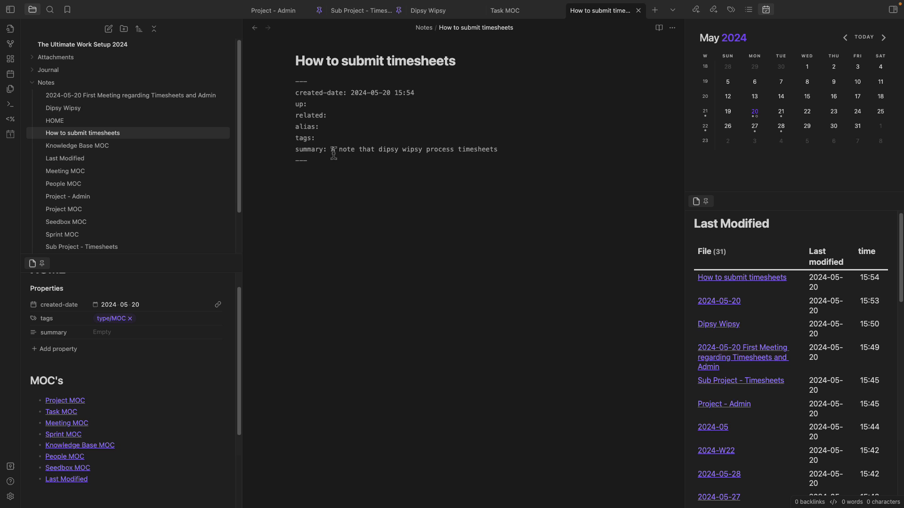
- Add a level-two "Steps" heading below the frontmatter with list items "1. loging https" and "2. Quit and burn the building doooown"
left_click(315, 199)
key("Return")
type("Steps")
type("##")
left_click(356, 184)
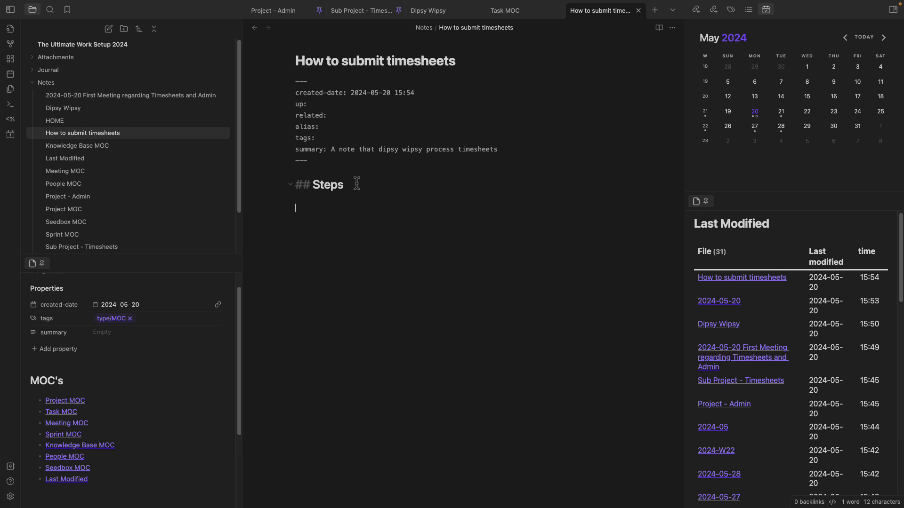
type("- ")
type("1. loging https - 2. Quit ")
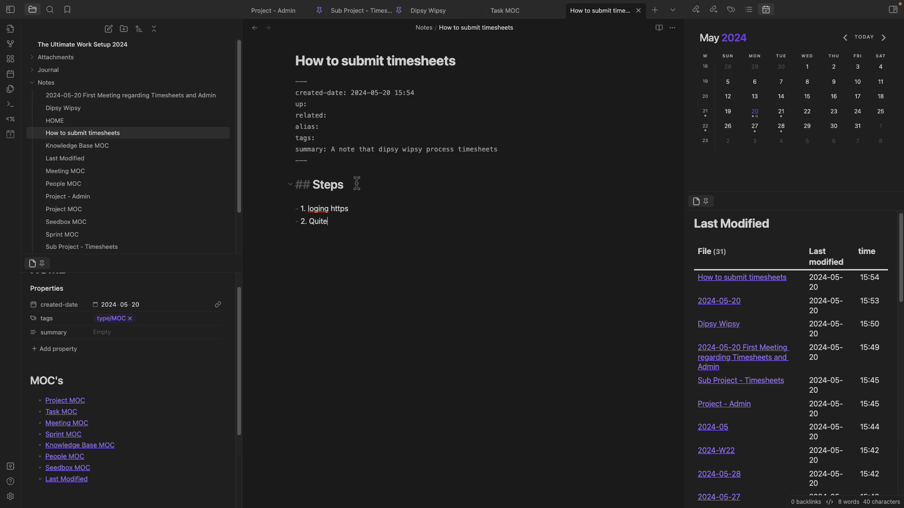
type("and burn the bu")
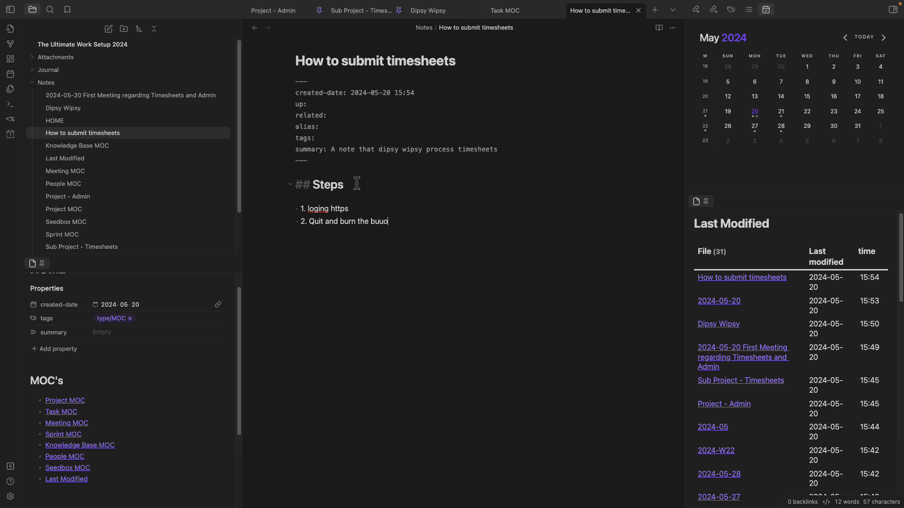
type("ilding doooown")
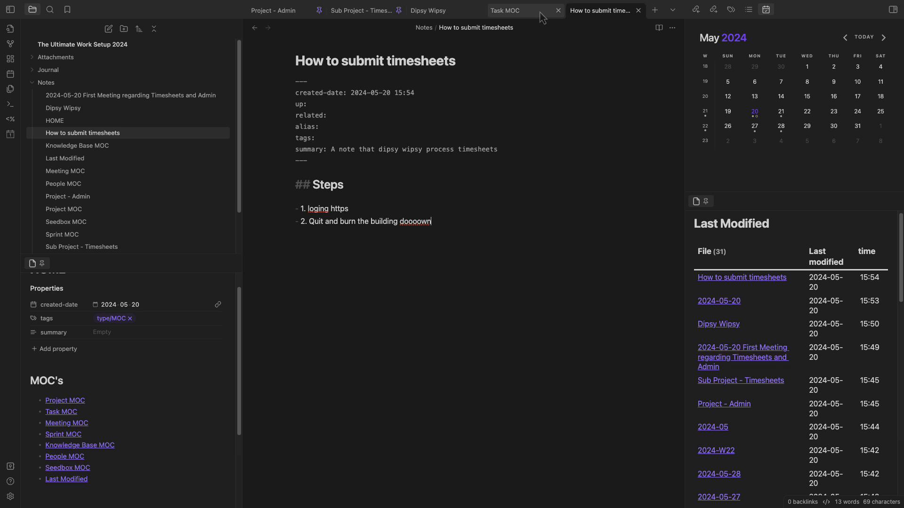
- Check the How to submit timesheets entry and its summary in Knowledge Base MOC, and return to the note
left_click(255, 28)
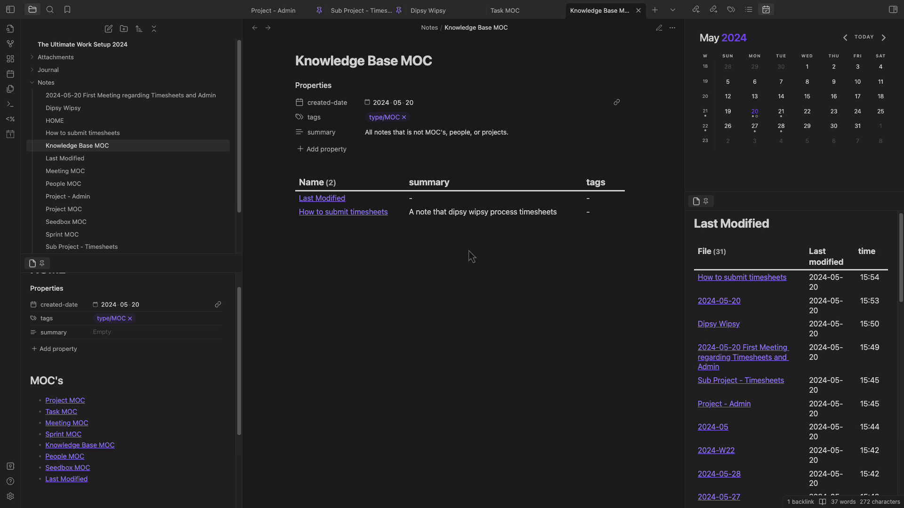
left_click_drag(418, 213, 510, 214)
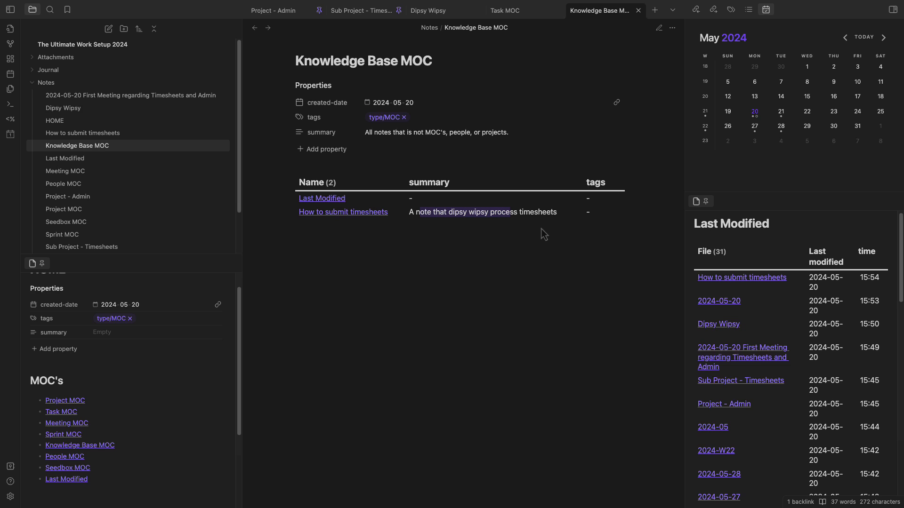
left_click(254, 28)
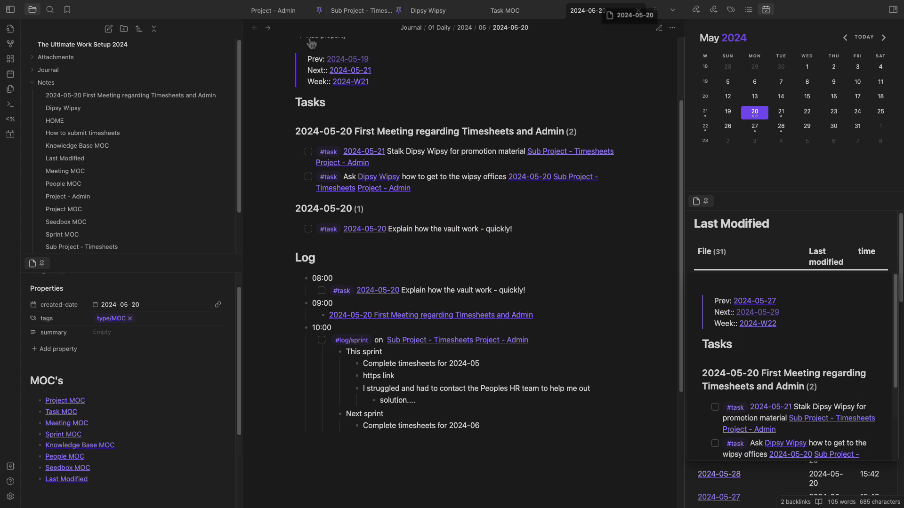
left_click(267, 27)
left_click(267, 27)
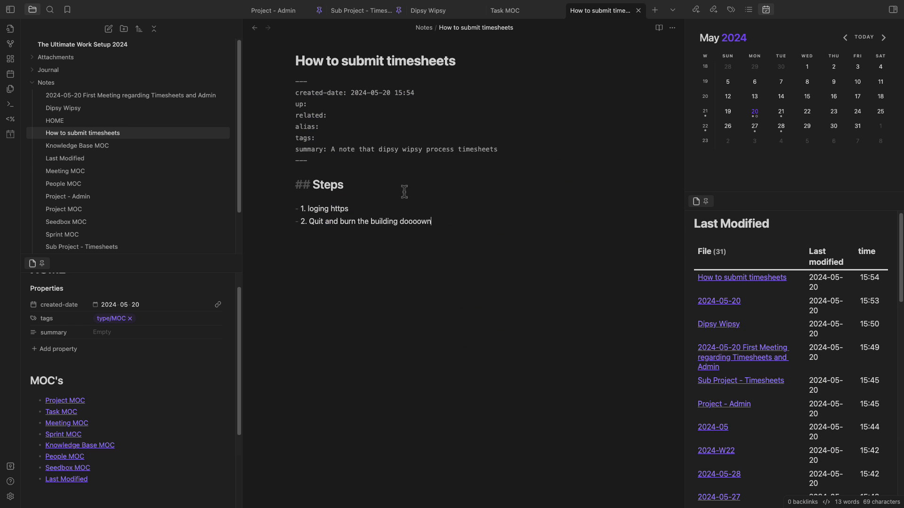
- Add the tag #on/timesheets to the How to submit timesheets note and check its entry in Knowledge Base MOC
left_click(328, 138)
type("#o")
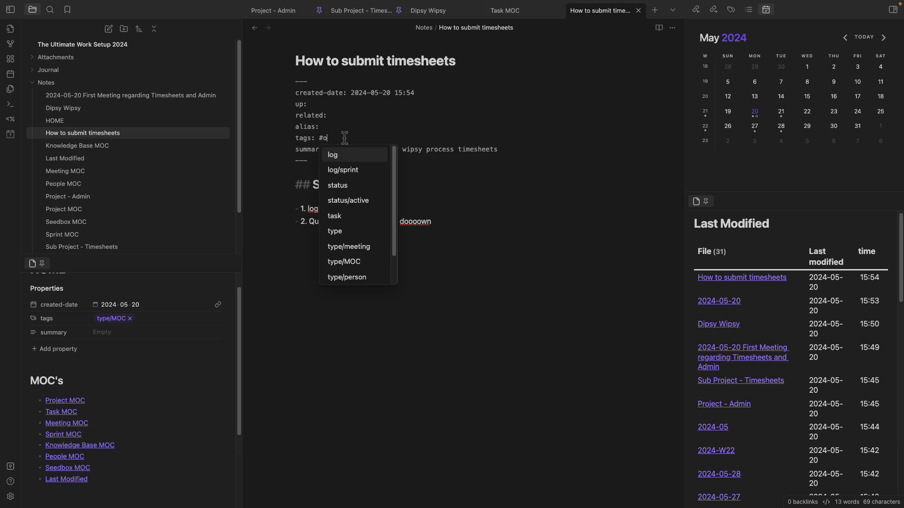
type("n/timesheets")
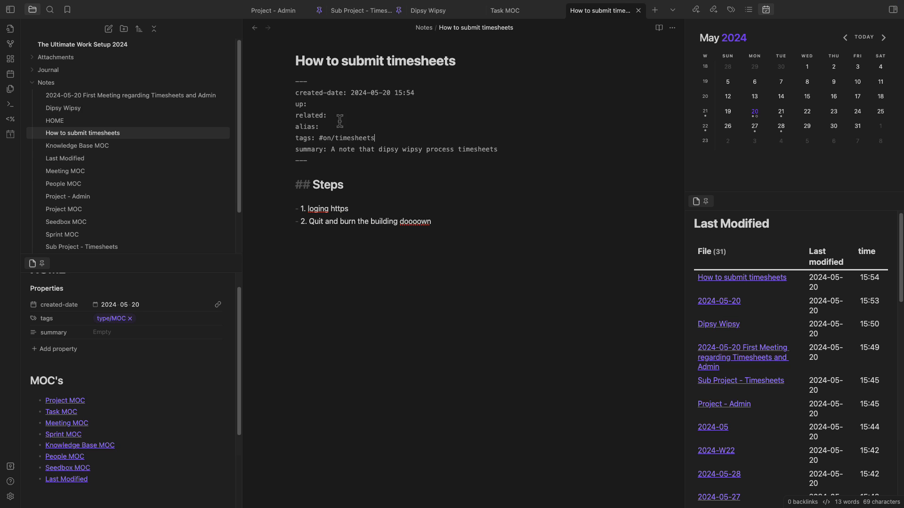
left_click(254, 27)
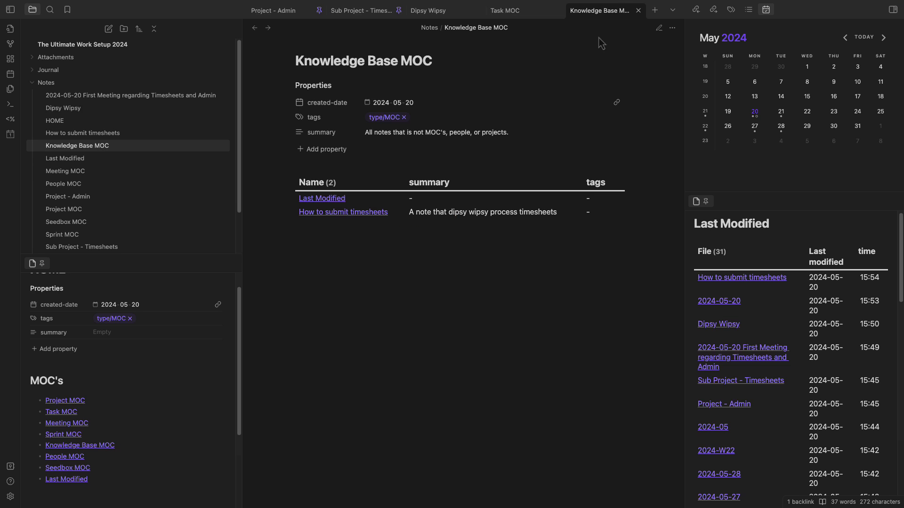
left_click(268, 28)
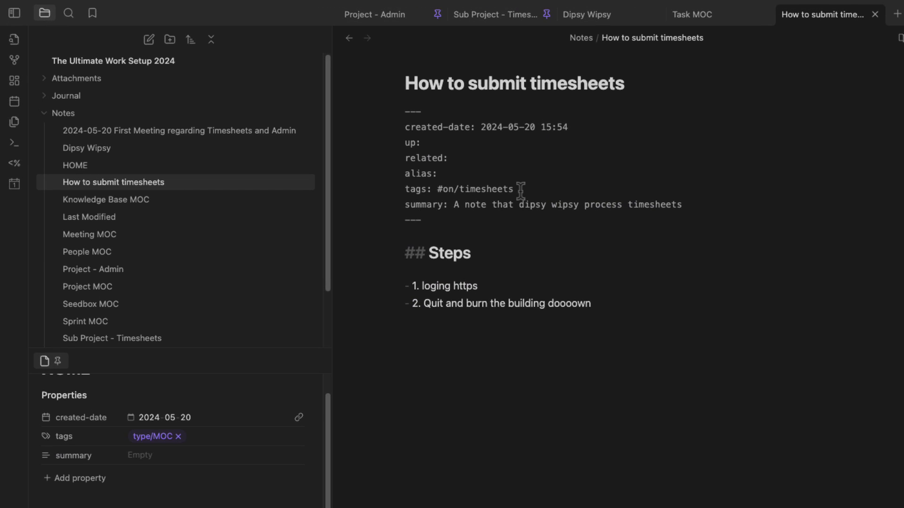
- Enclose the #on/timesheets tag in double quotes in the note's frontmatter
left_click_drag(521, 189, 437, 188)
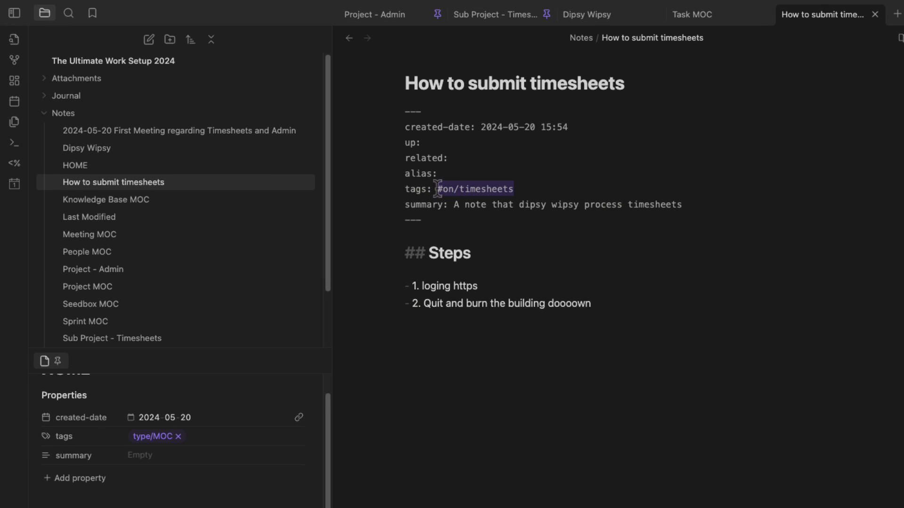
type("`\"")
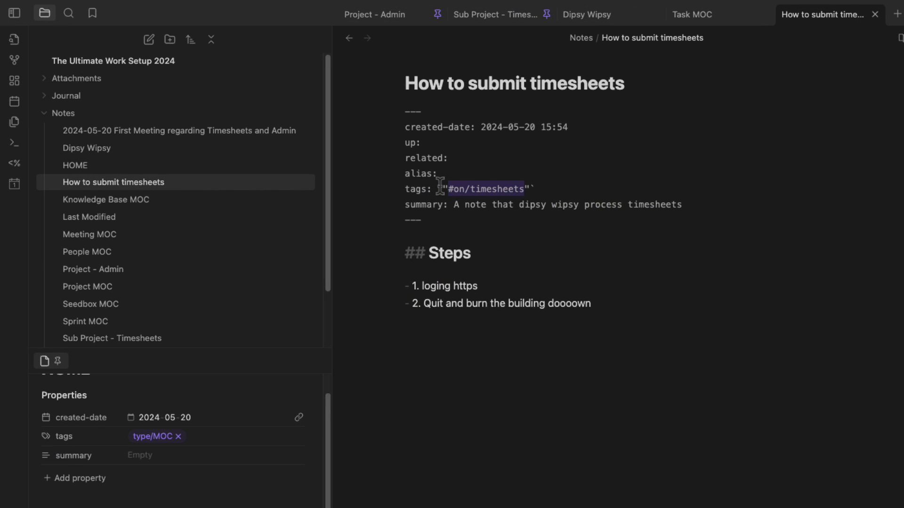
key("super+z")
key("super+z")
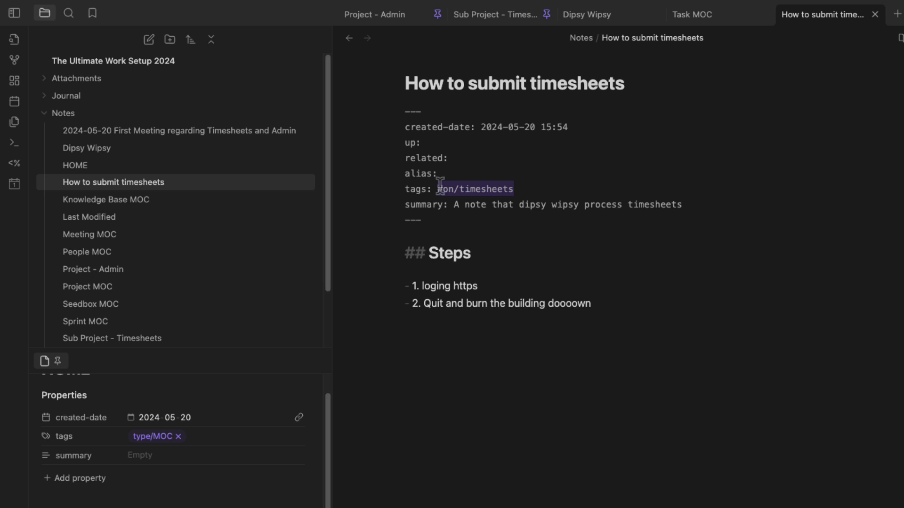
type("\"")
- Review the Open and Closed tasks in Task MOC and recheck the tags column in Knowledge Base MOC
left_click(730, 22)
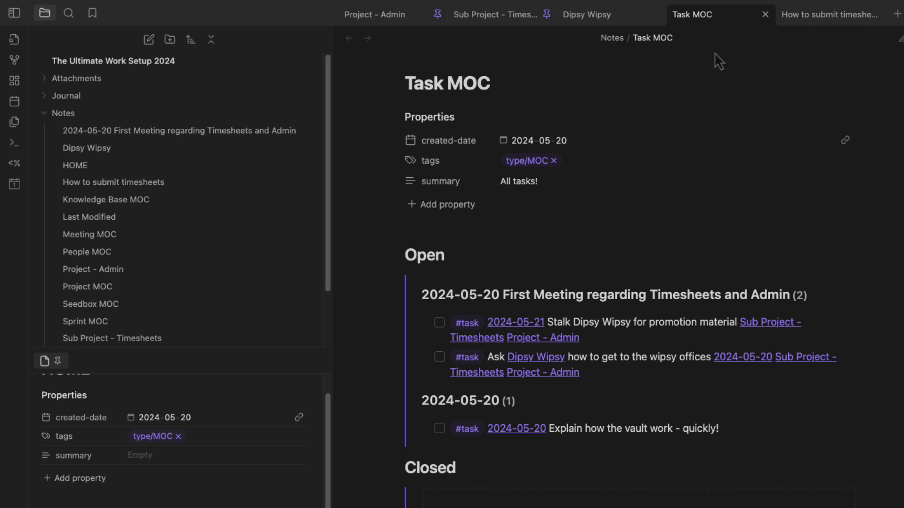
scroll(639, 202, "down", 1)
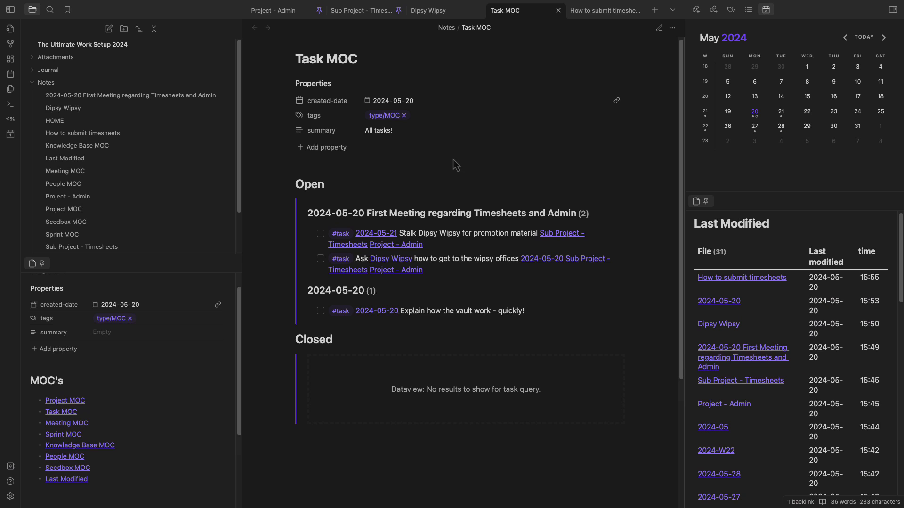
scroll(453, 160, "down", 1)
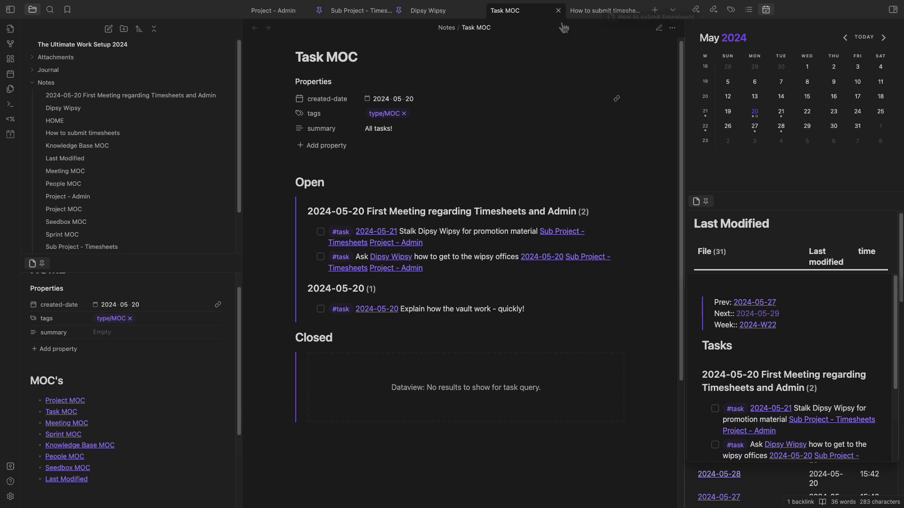
left_click(598, 12)
left_click(255, 29)
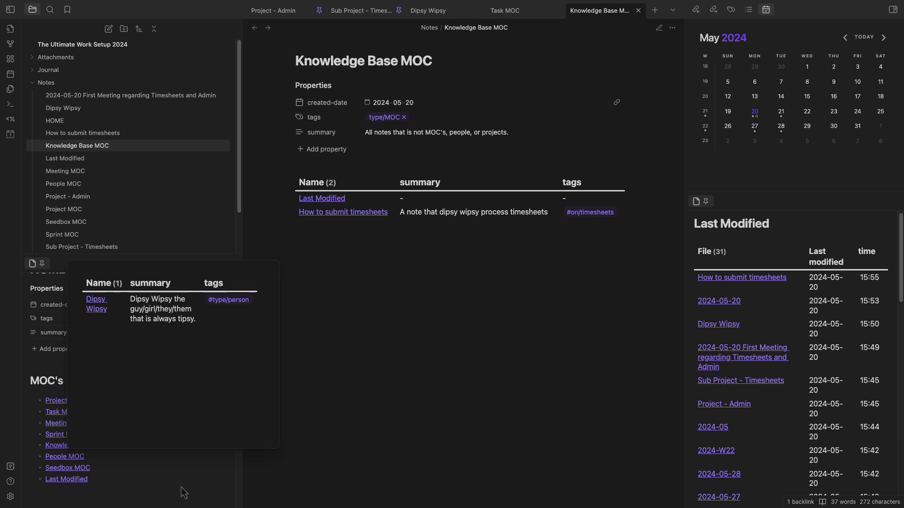
- Open People MOC, inspect its Dataview query in the source, and return to the reading view
left_click(66, 456)
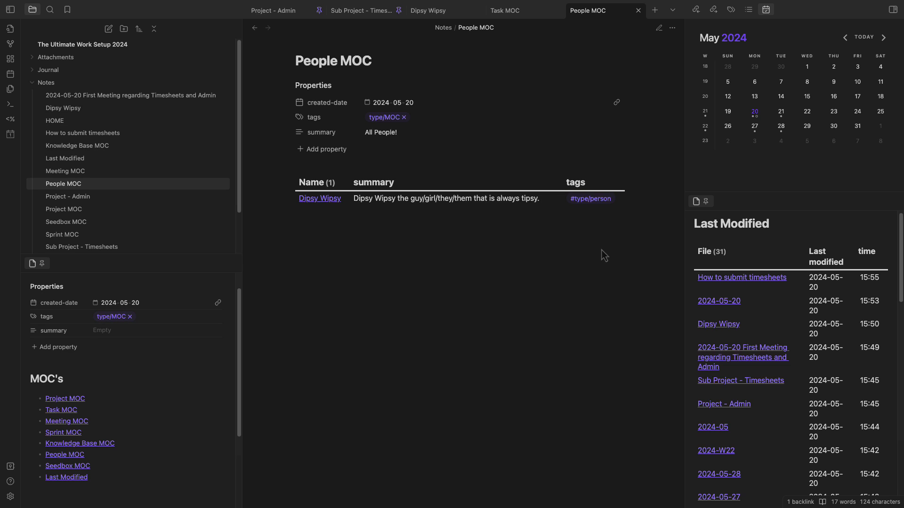
key("ctrl+e")
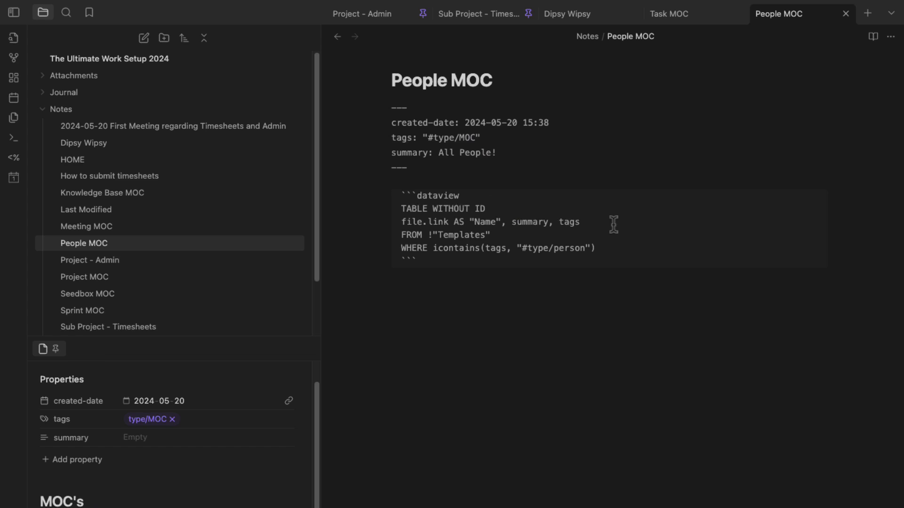
left_click_drag(613, 224, 387, 228)
left_click(524, 305)
key("ctrl+e")
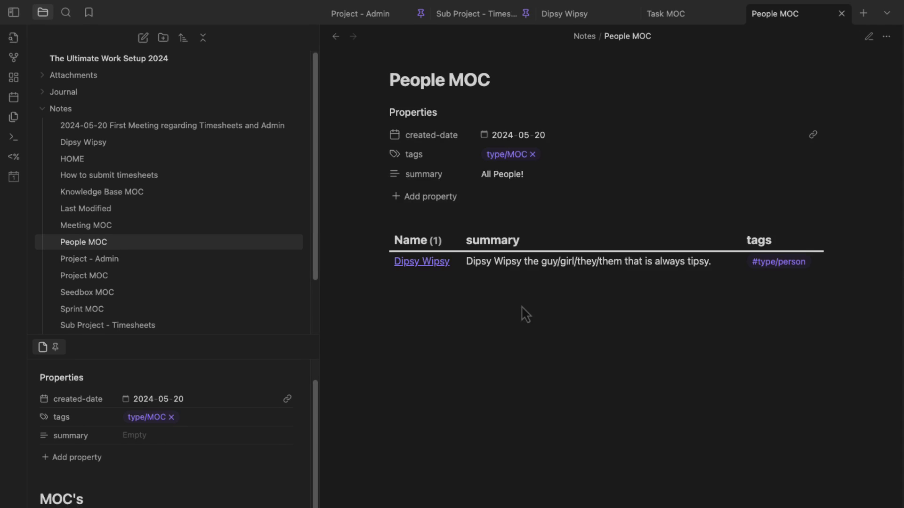
- Open Seedbox MOC and inspect the Seed Logs and Seed Notes Dataview queries, including the Last modified column and source folder
scroll(99, 386, "down", 3)
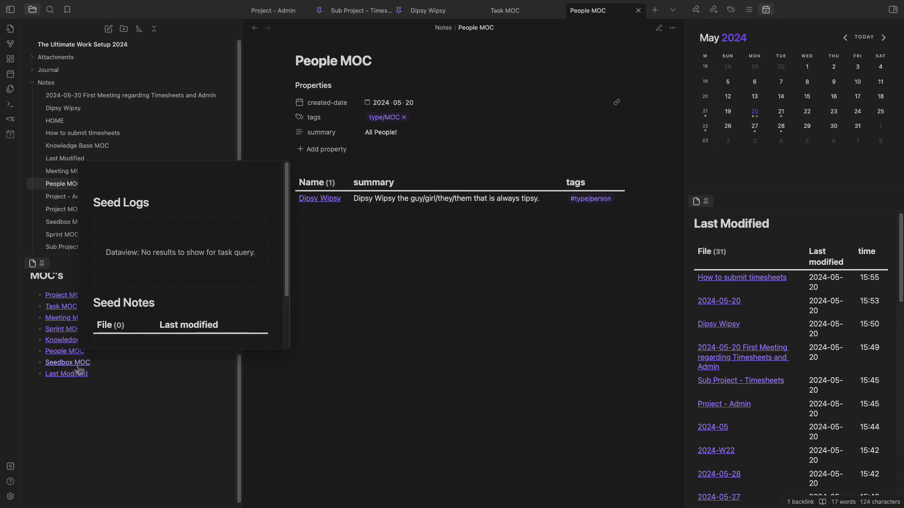
left_click(83, 365)
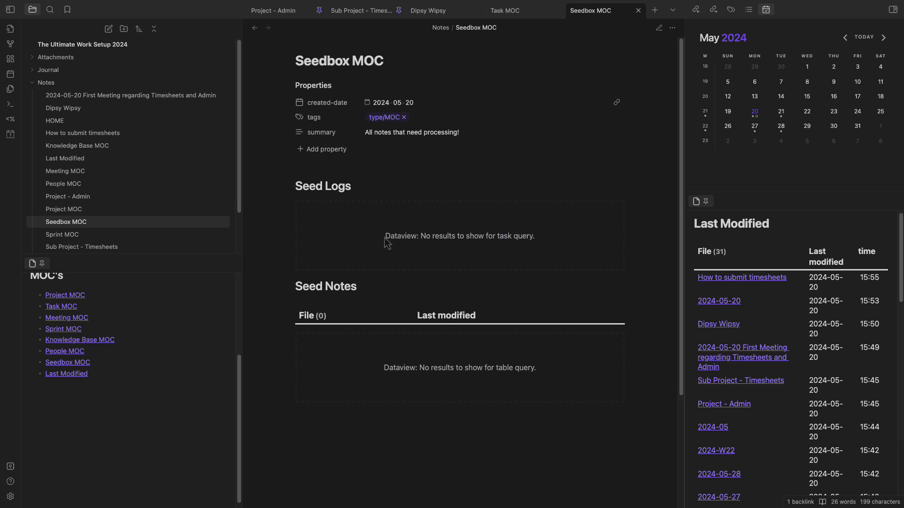
key("ctrl+e")
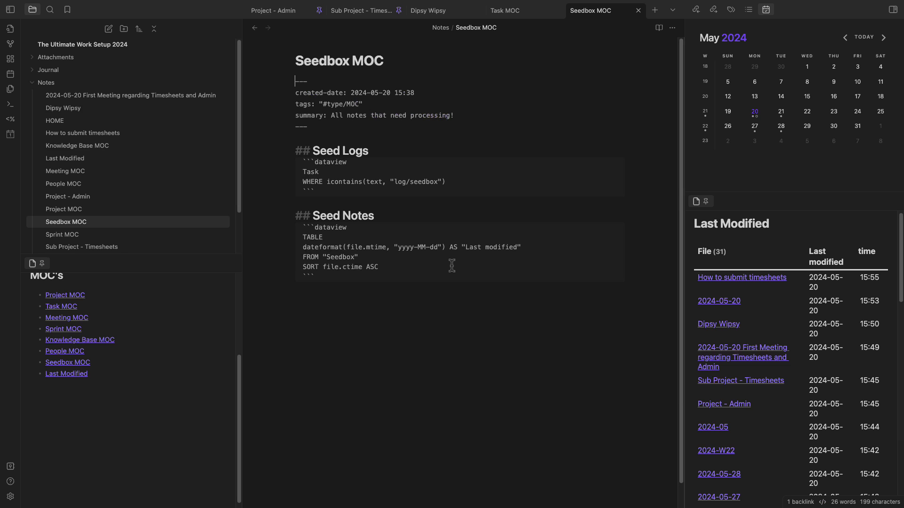
left_click_drag(465, 249, 518, 248)
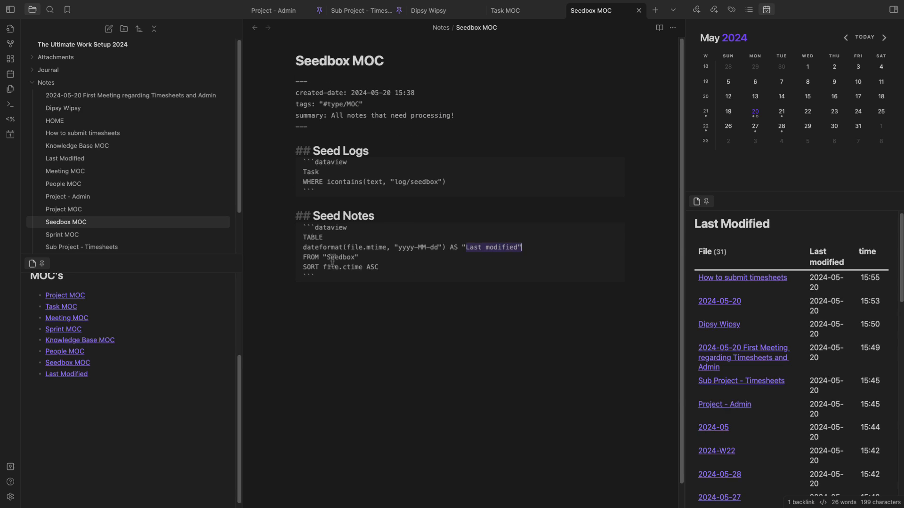
left_click_drag(326, 257, 355, 257)
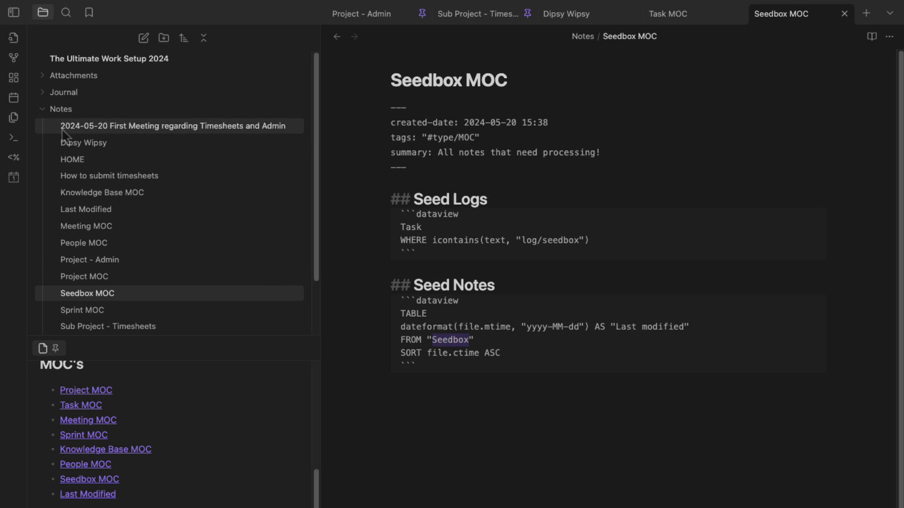
- Create a note titled "2024-05-21 Meeting with ..." in the Seedbox folder
left_click(44, 109)
left_click(47, 131)
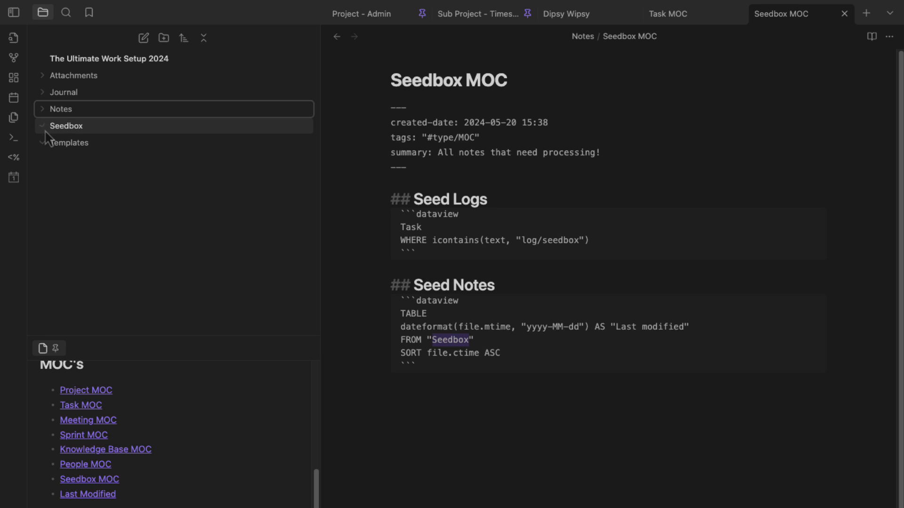
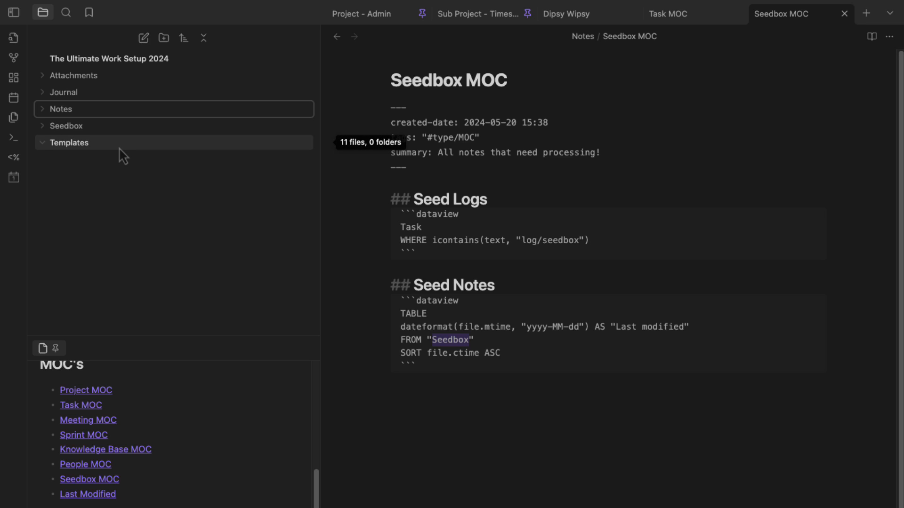
right_click(96, 128)
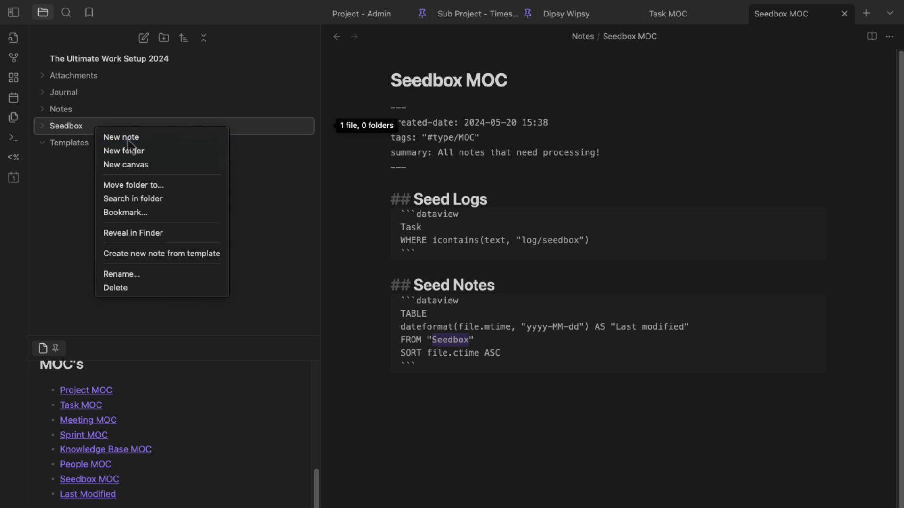
left_click(123, 137)
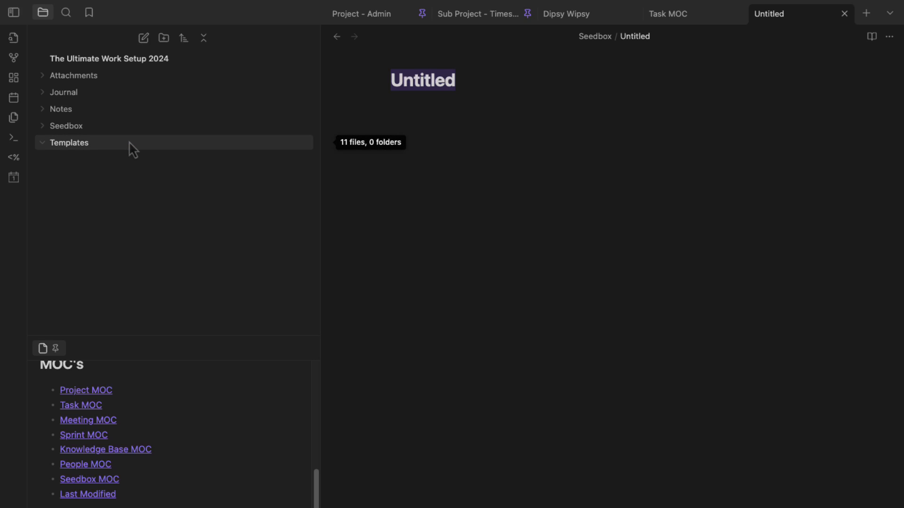
type("2024-05-")
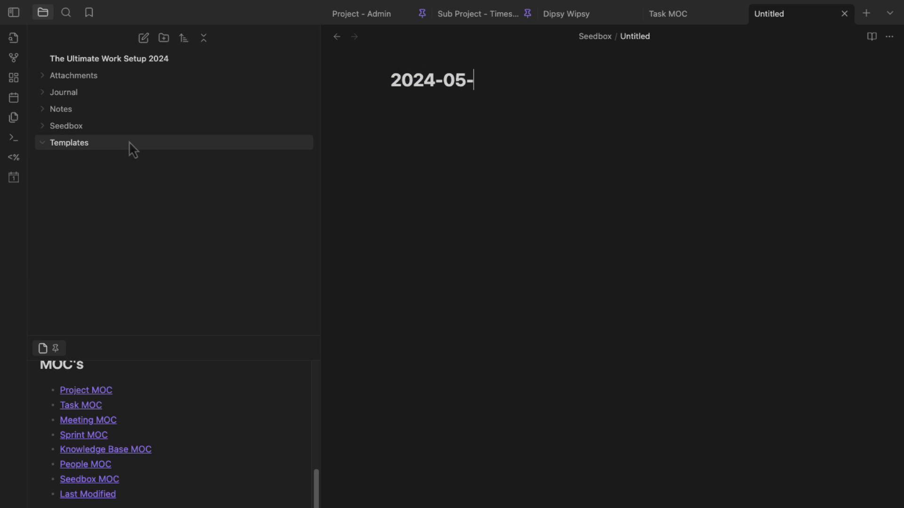
type("21 Meeting with ...")
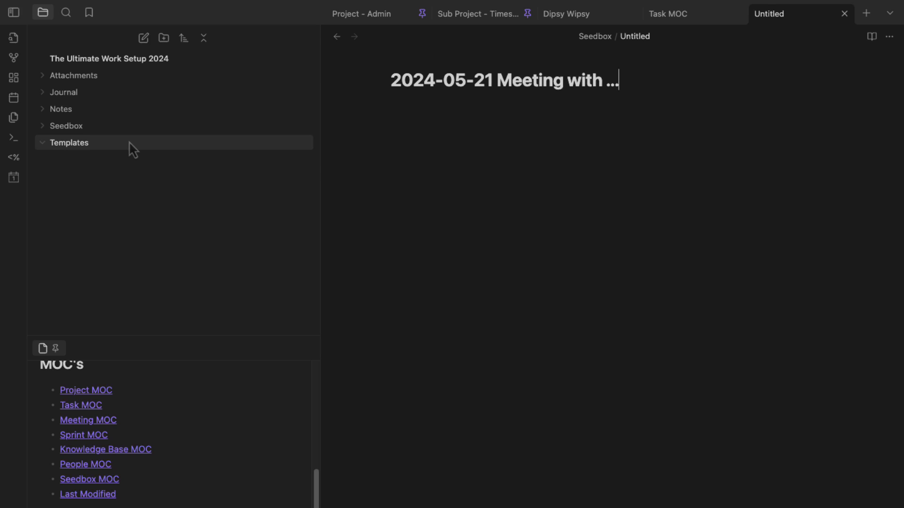
key("Return")
- Insert the Meeting Note Template into the new Seedbox meeting note
key("alt+e")
key("Escape")
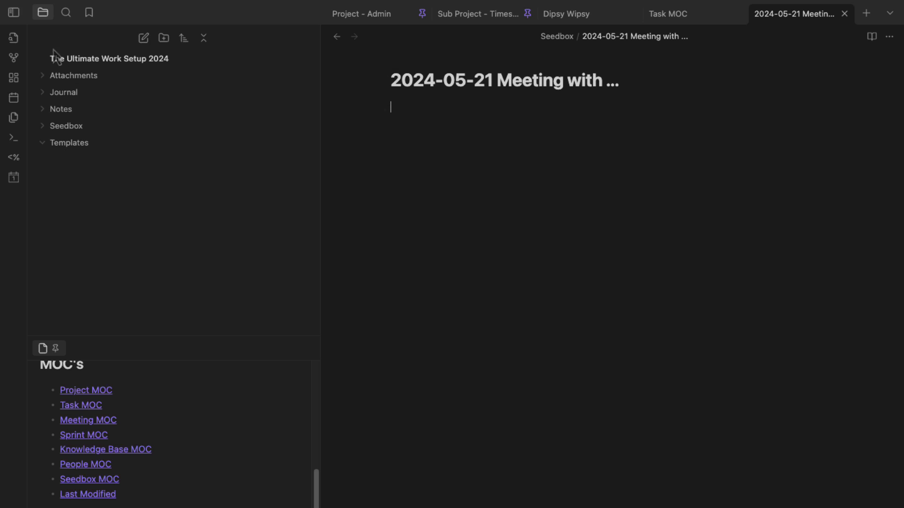
left_click(43, 130)
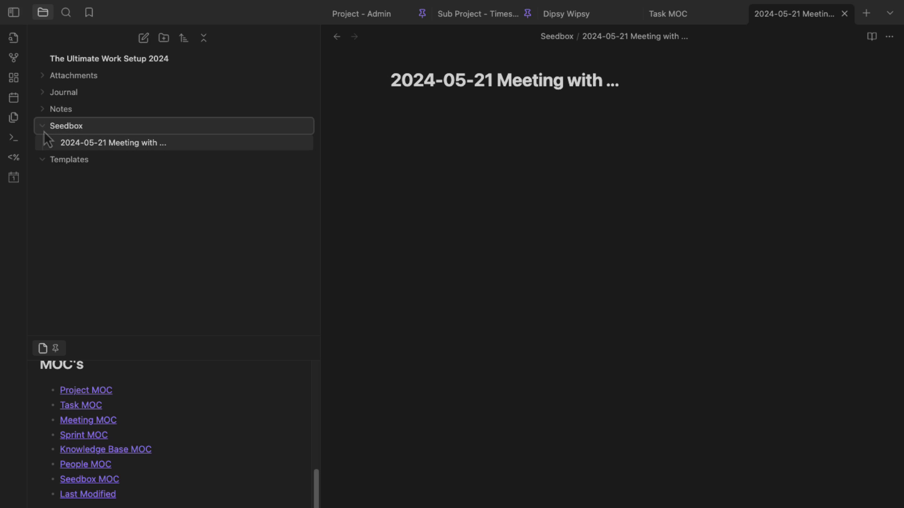
left_click(570, 107)
key("alt+e")
type("m")
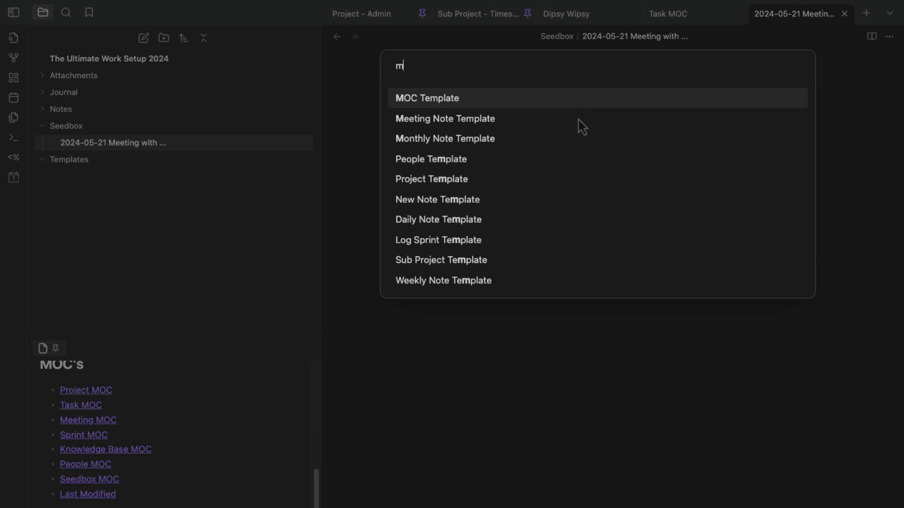
left_click(578, 119)
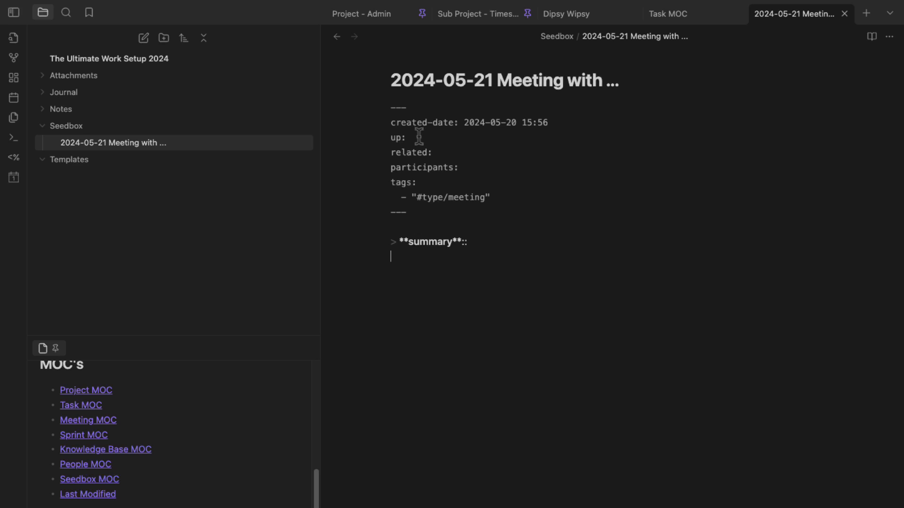
- Add a level-two heading "note" below the summary, followed by several lines of filler text such as "slkdjhf" and "sdfas dfas"
left_click(442, 165)
left_click(540, 267)
type("## note")
key("Return")
type("slkdjhf")
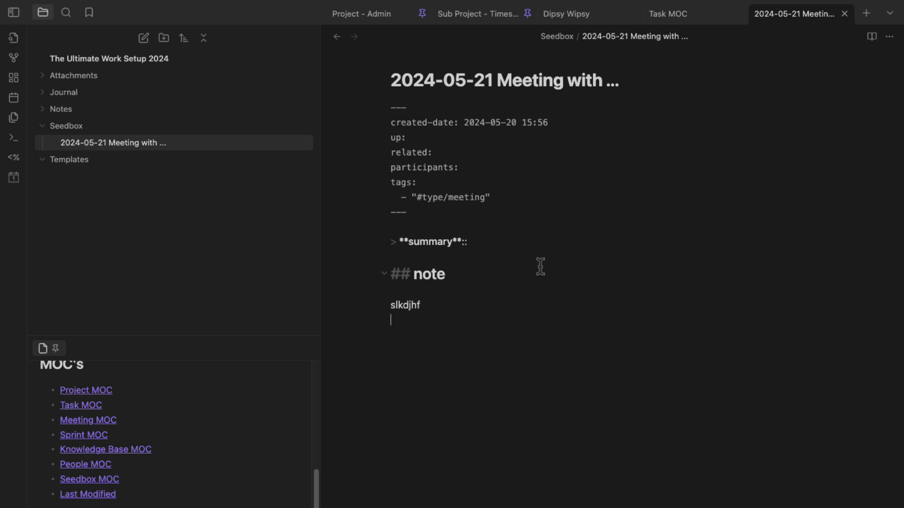
key("Return")
type("sdfas dfas")
key("Return")
type("asdfasdf")
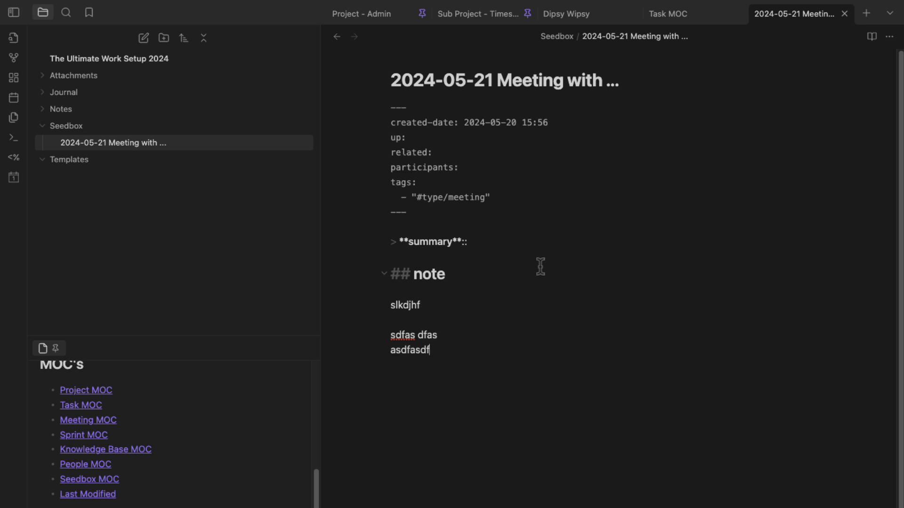
type("asdf")
key("Return")
type("asdfa")
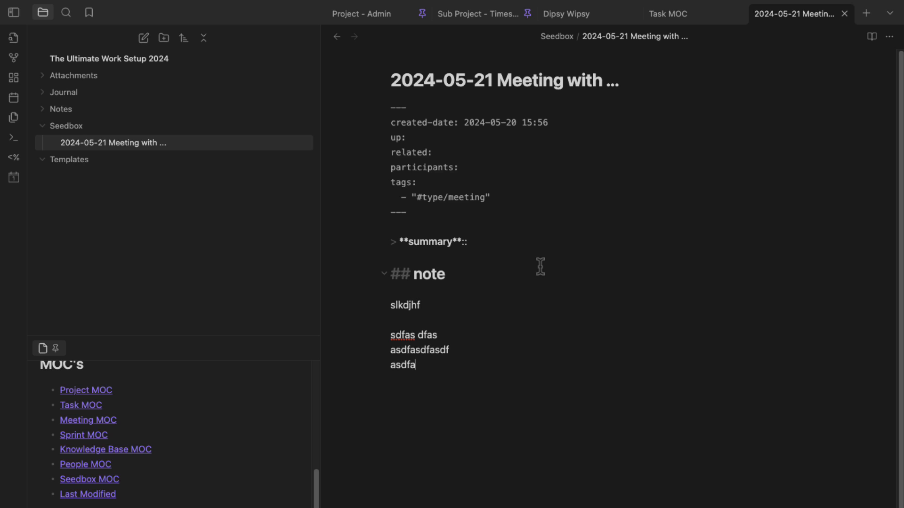
- Open the meeting note from Seedbox MOC's Seed Notes table and replace the ellipsis in its title with the person's name in capitals
left_click(668, 19)
left_click(89, 479)
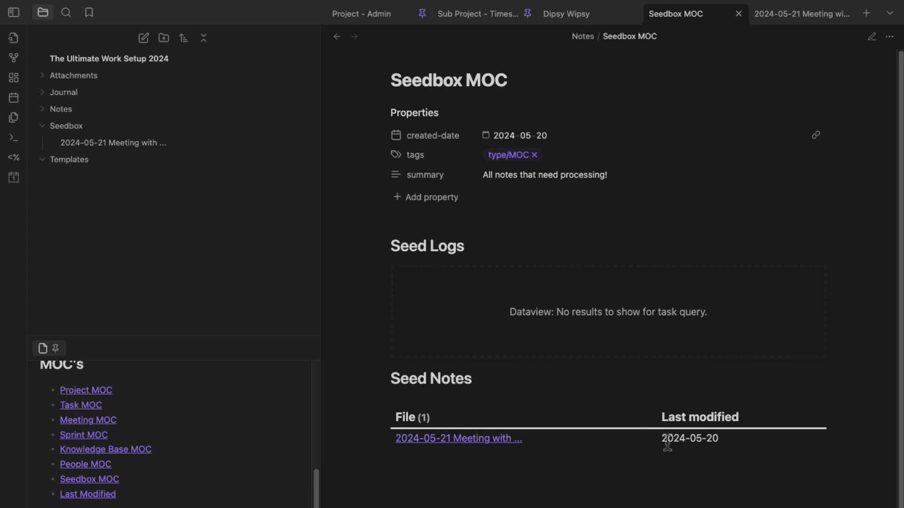
left_click(464, 439)
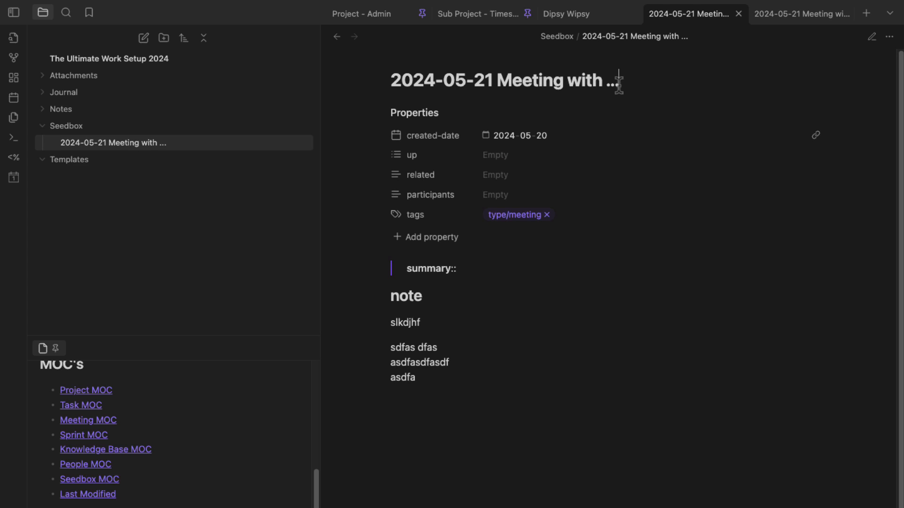
left_click(612, 81)
type("OOPSIE DOOPSE")
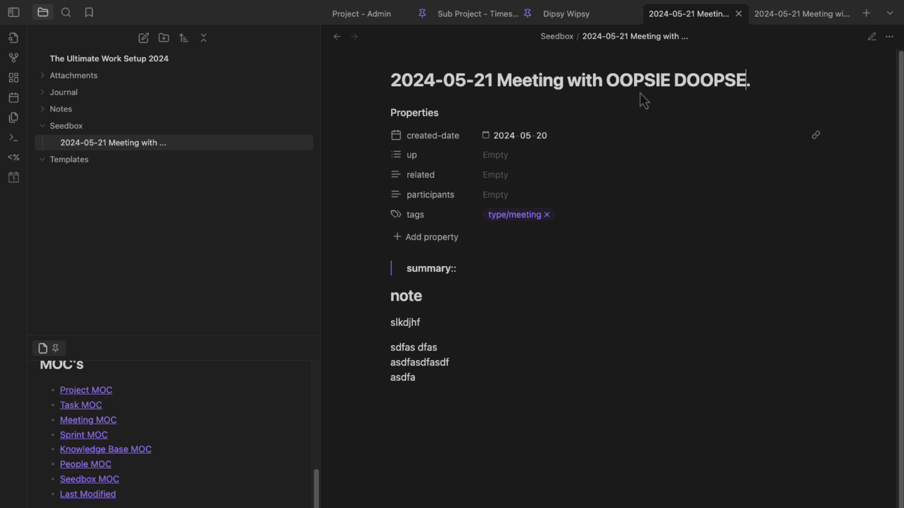
type("IE")
key("Delete")
- Link Sub Project - Timesheets and Project - Admin in the meeting note's up property
left_click(543, 153)
type("[[")
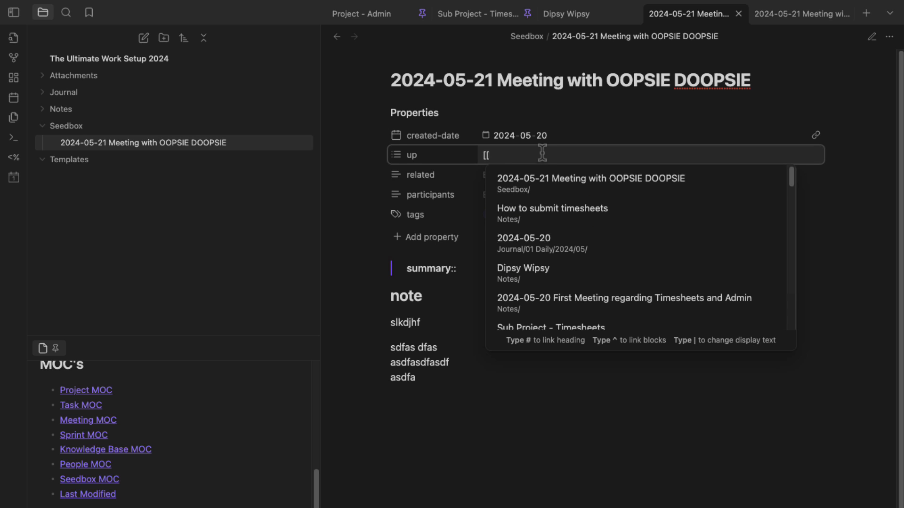
type("sub")
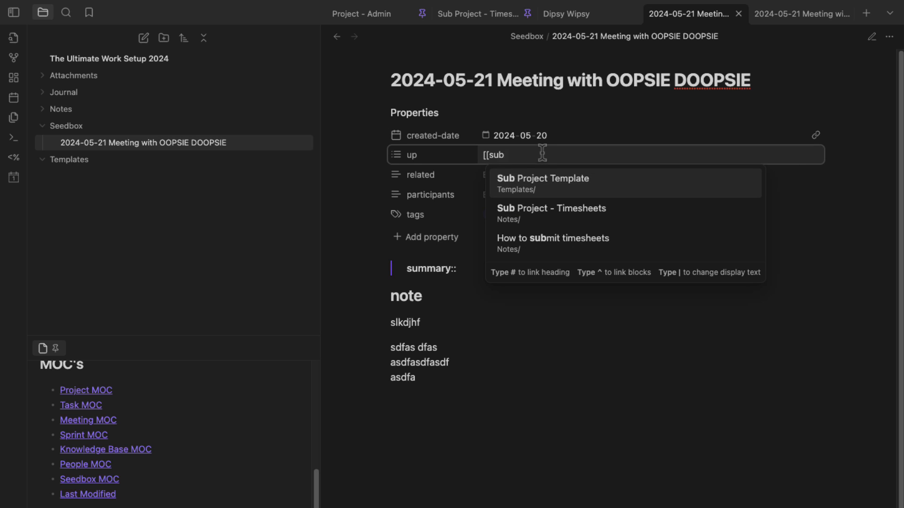
left_click(554, 220)
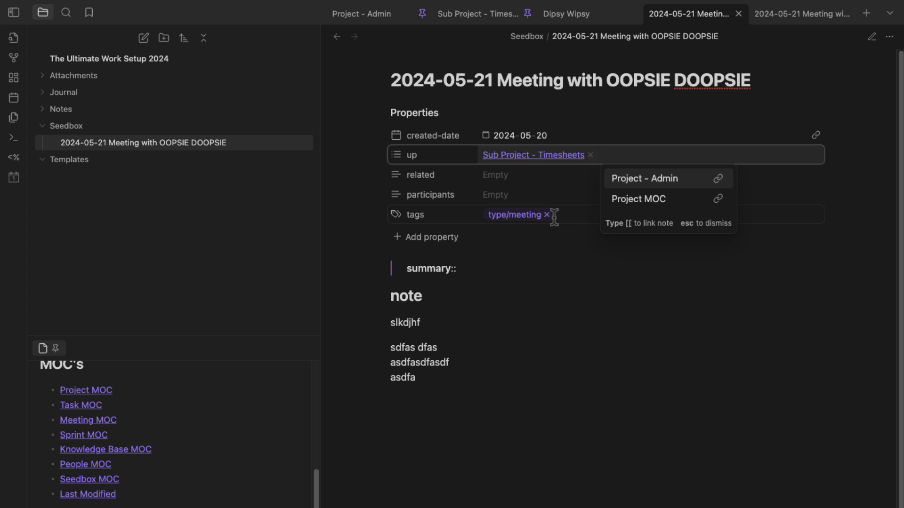
type("[[proje")
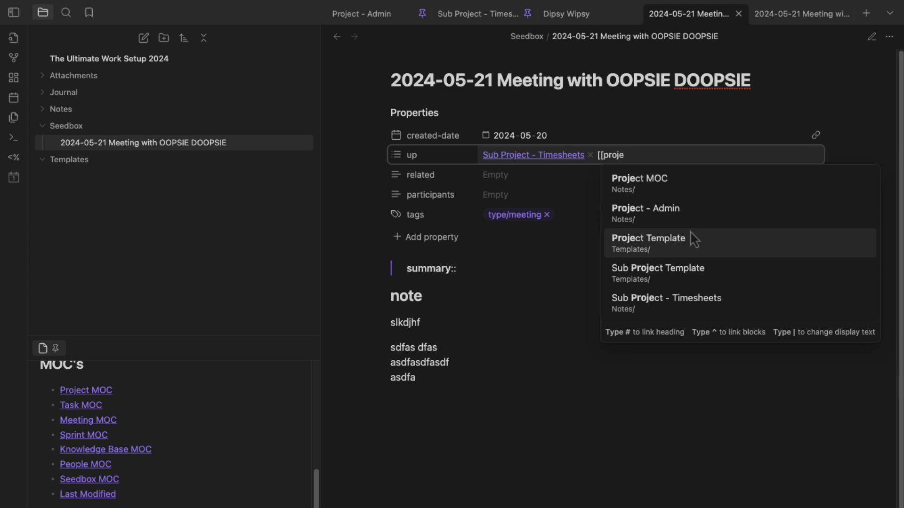
left_click(684, 210)
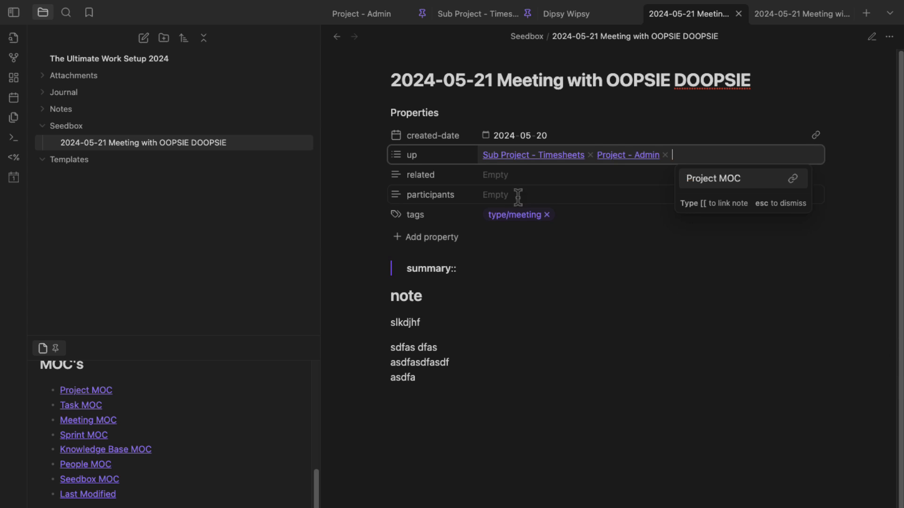
- Enter the participant's full name as a wiki link in the meeting note's participants property
left_click(514, 197)
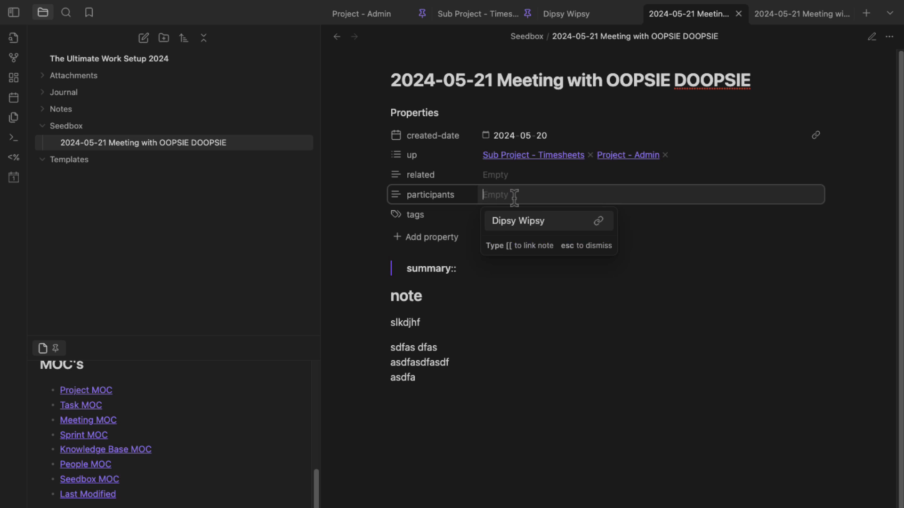
type("[[Op")
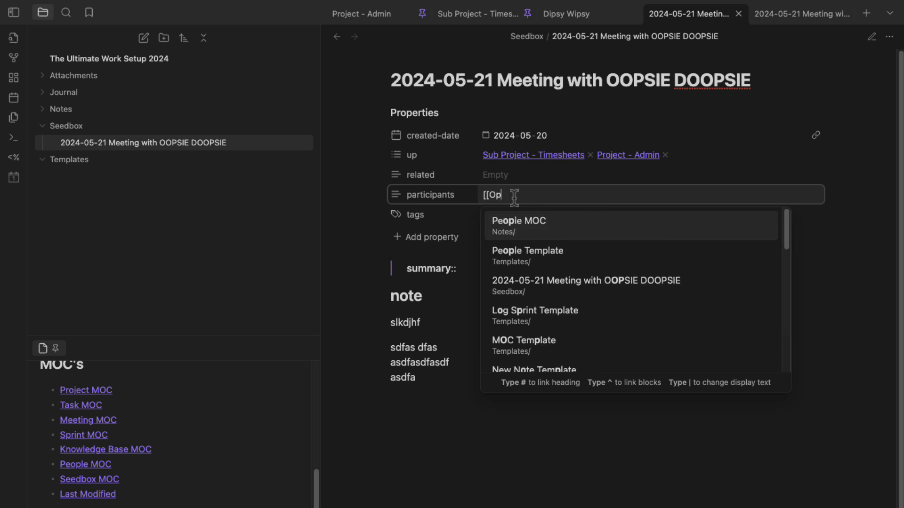
type("[")
key("BackSpace")
key("BackSpace")
type("opsie")
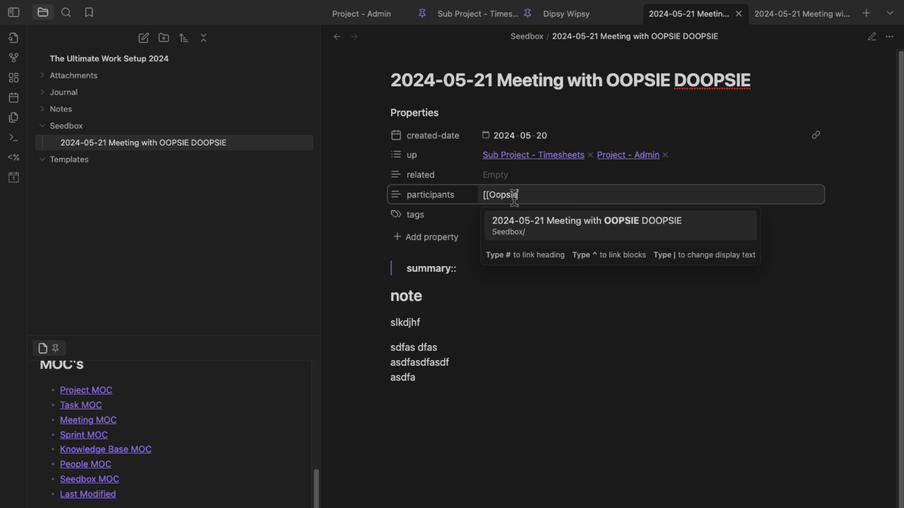
type(" Wo")
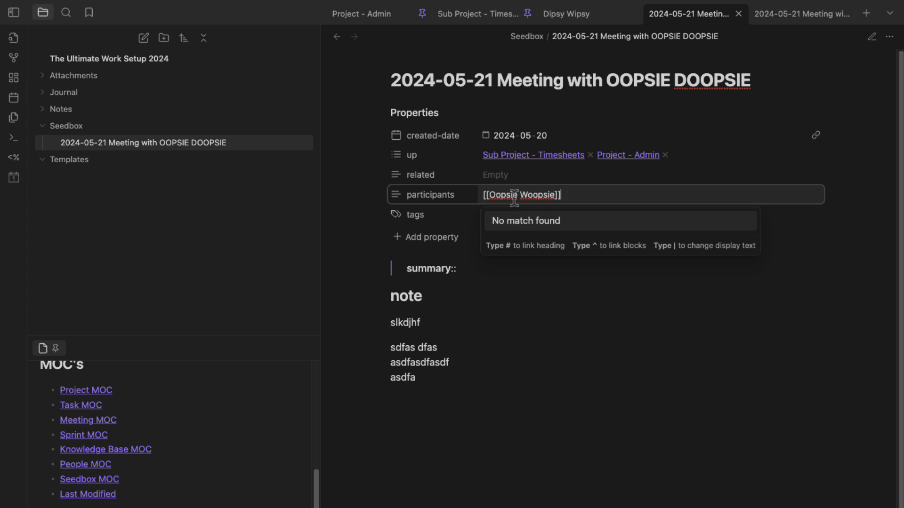
type("opsie]]")
key("Return")
- Add the tag #on/time-sheets to the meeting note's tags property
left_click(574, 216)
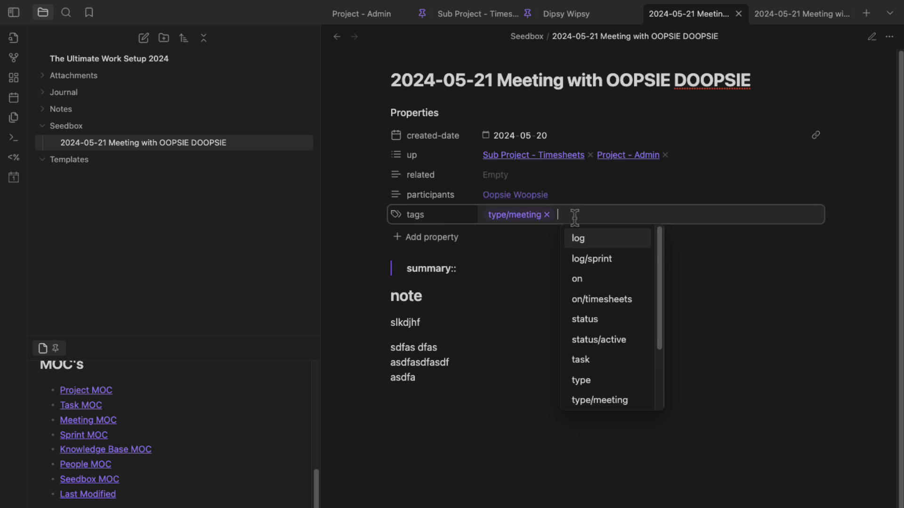
type("#on/time")
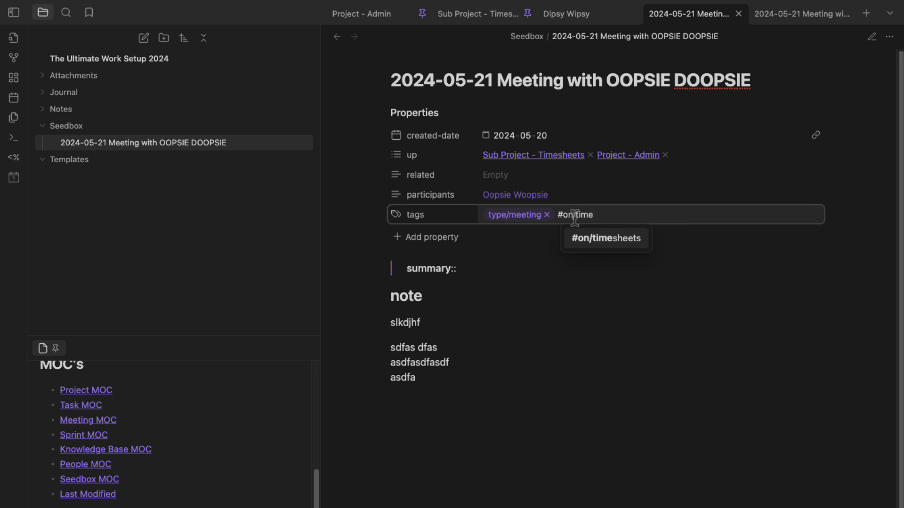
type("-sheets")
key("Return")
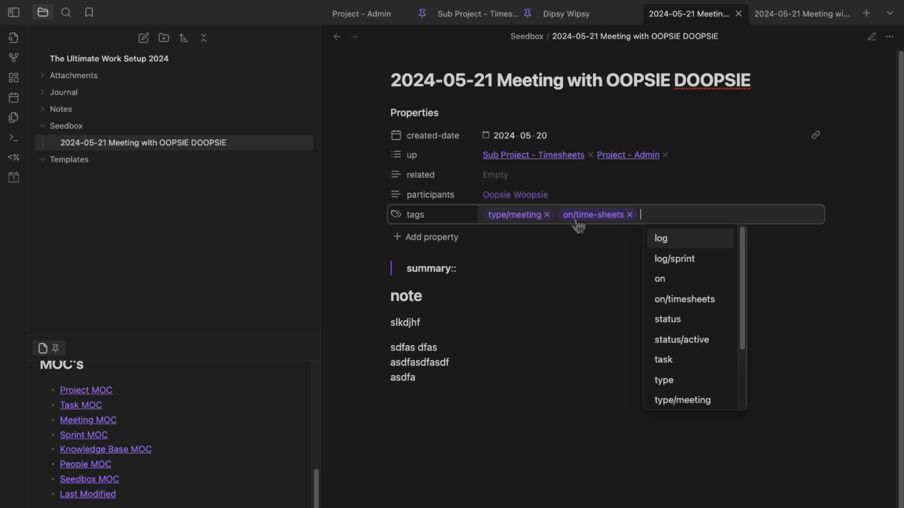
left_click(535, 287)
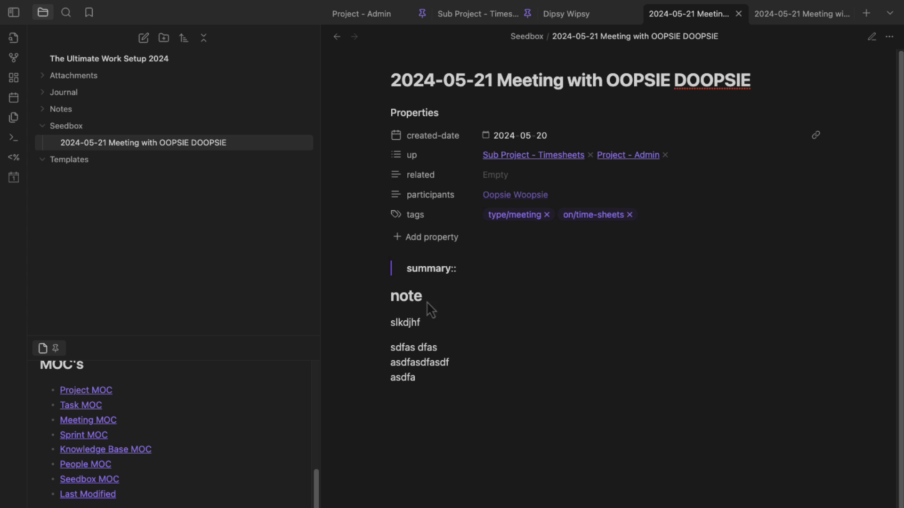
- Write "Summary here. Catch-phrase here." after the meeting note's summary label and return to the reading view
key("ctrl+e")
left_click(497, 283)
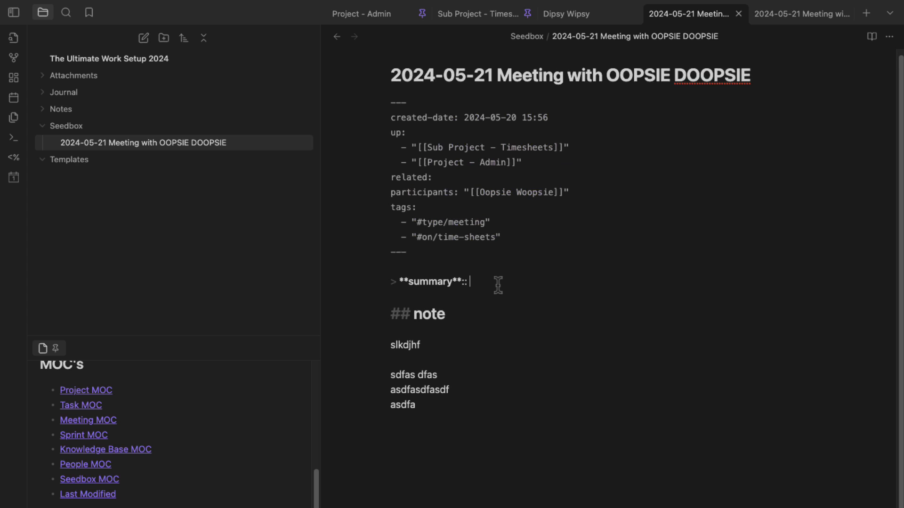
type("Summary here. Catch-phrase here.")
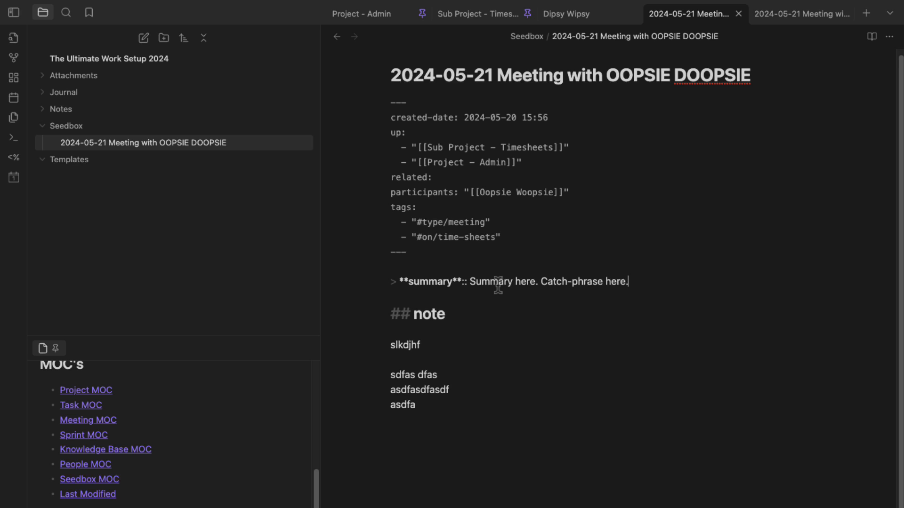
key("ctrl+e")
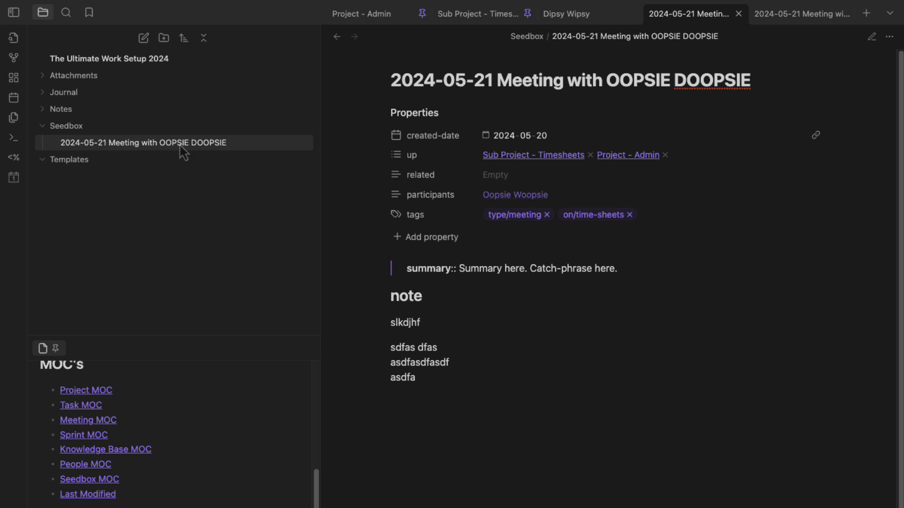
- Open Seedbox MOC from the MOC list and check the Seed Notes table in the reading view
left_click(767, 19)
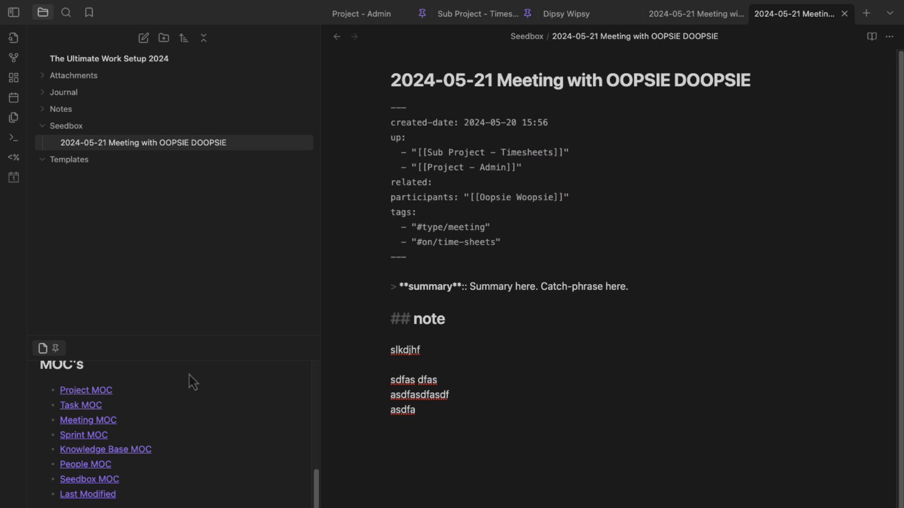
left_click(88, 480)
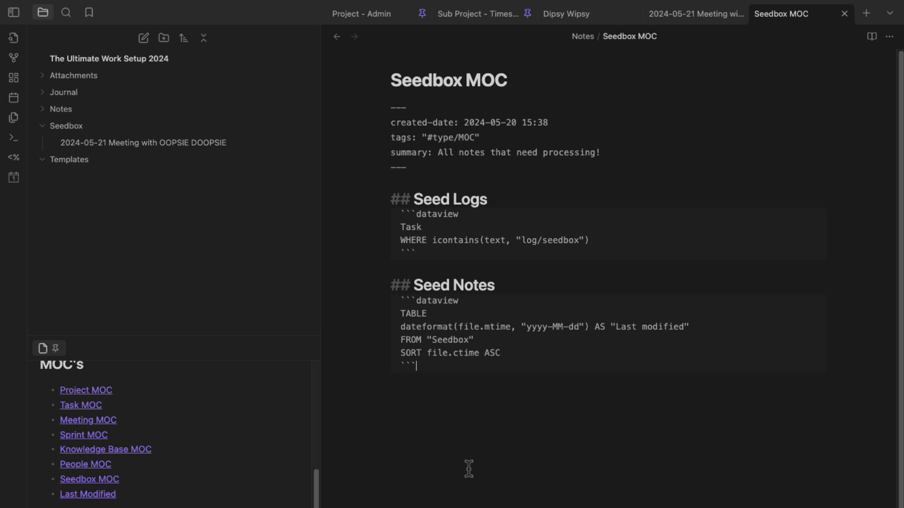
key("ctrl+e")
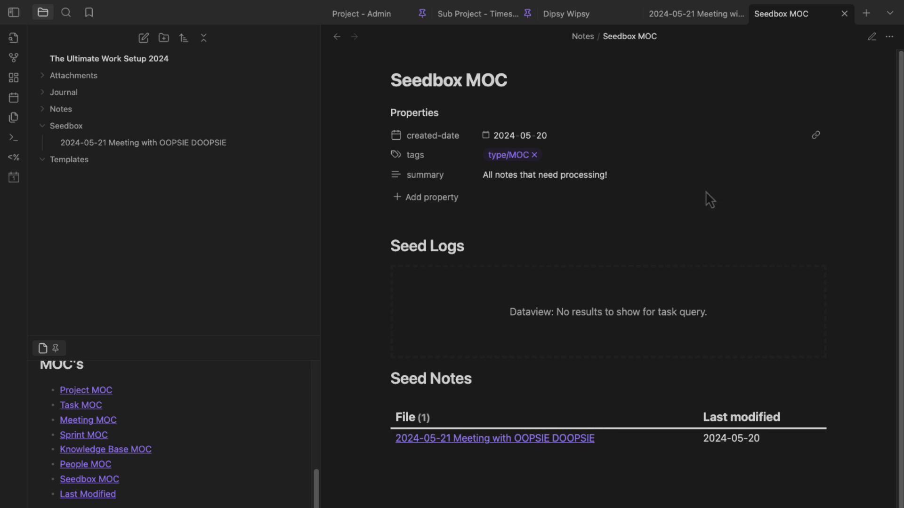
- Move the 2024-05-21 meeting note from the Seedbox folder into the Notes folder
left_click_drag(693, 19, 694, 19)
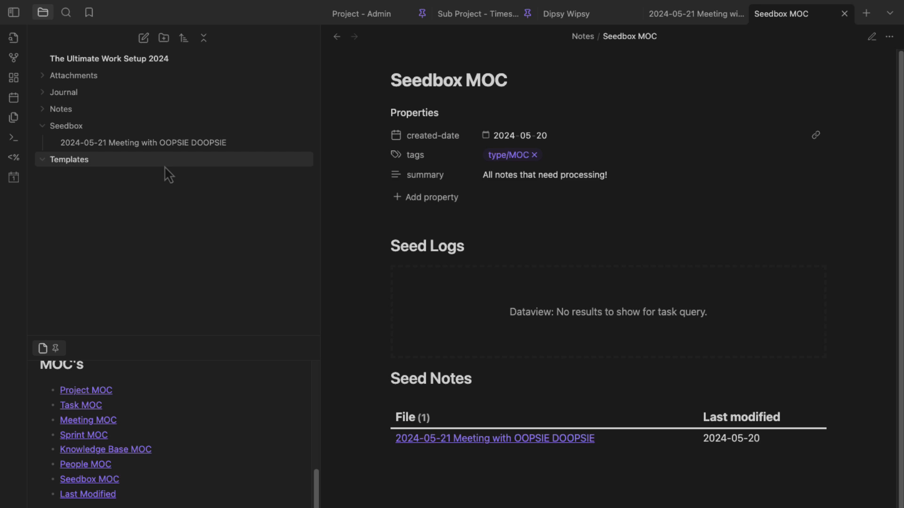
left_click_drag(79, 145, 98, 114)
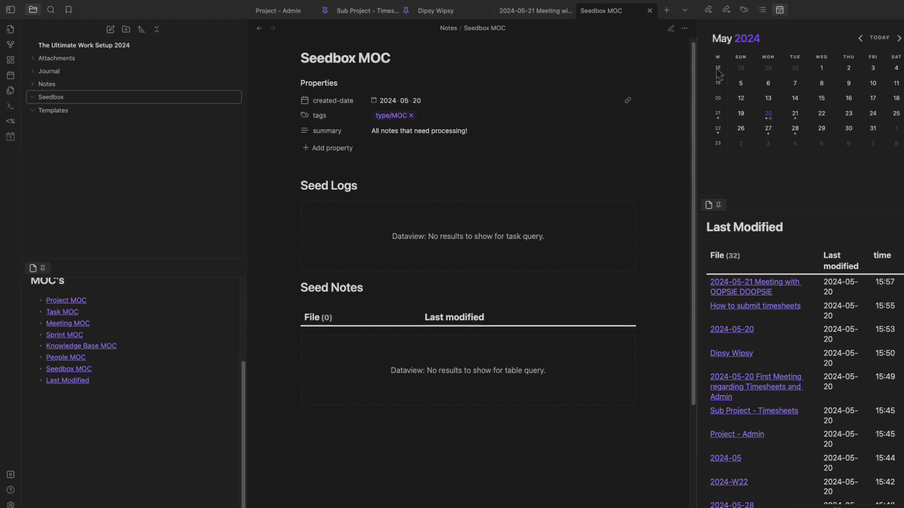
- In the 2024-05-20 daily note, add a checkbox item below the 10:00 sprint entry and insert the Log Sprint Template
left_click(768, 114)
scroll(590, 216, "down", 5)
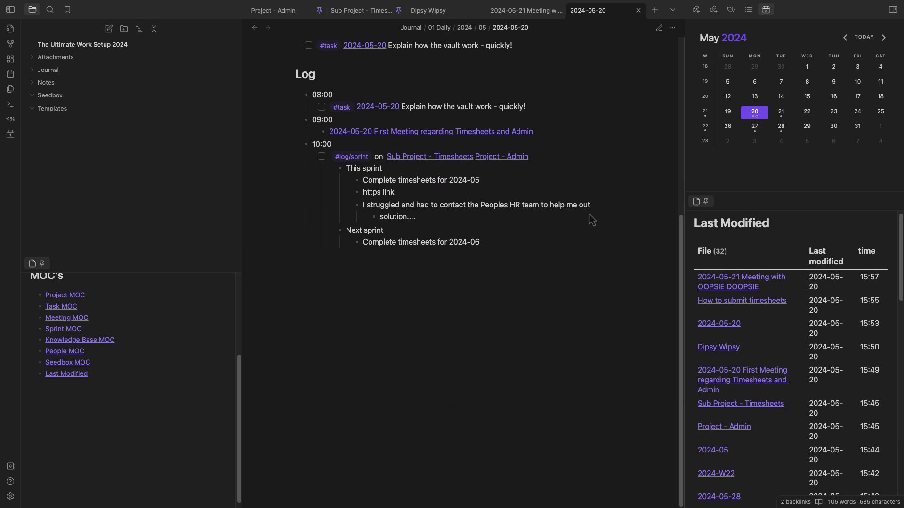
key("super+e")
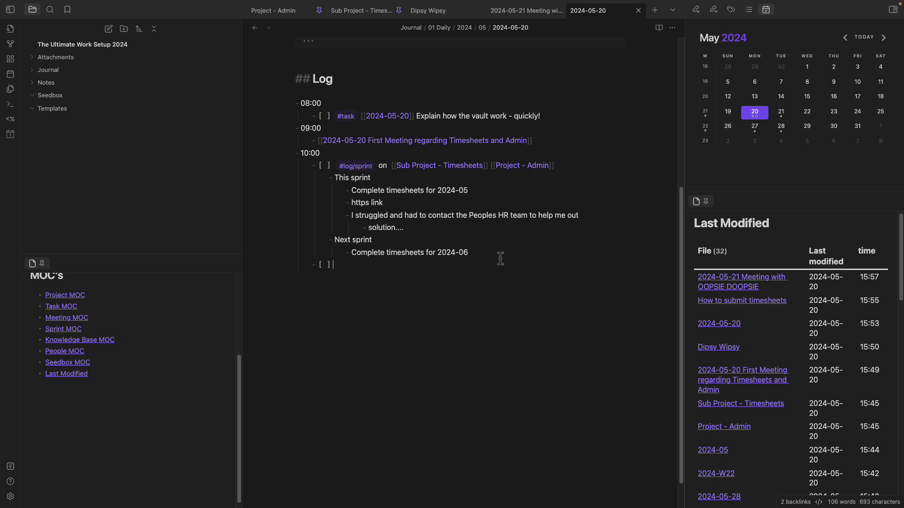
key("alt+e")
type("log")
key("Return")
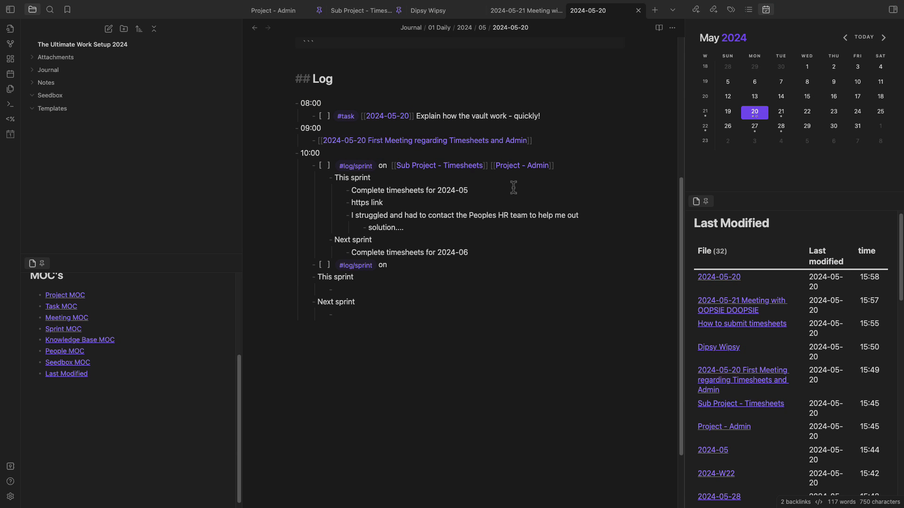
scroll(337, 323, "down", 1)
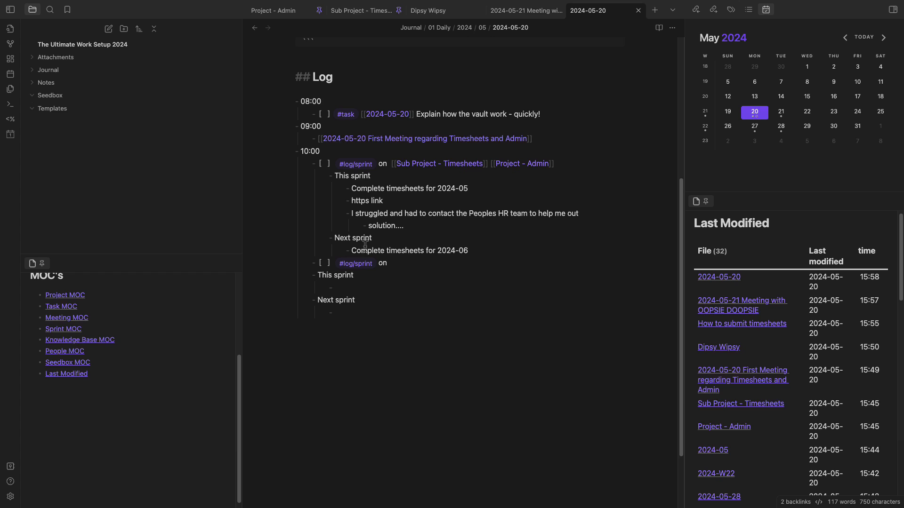
- Open the Log Sprint Template in a new tab and indent its This sprint and Next sprint lines one level further
left_click(655, 14)
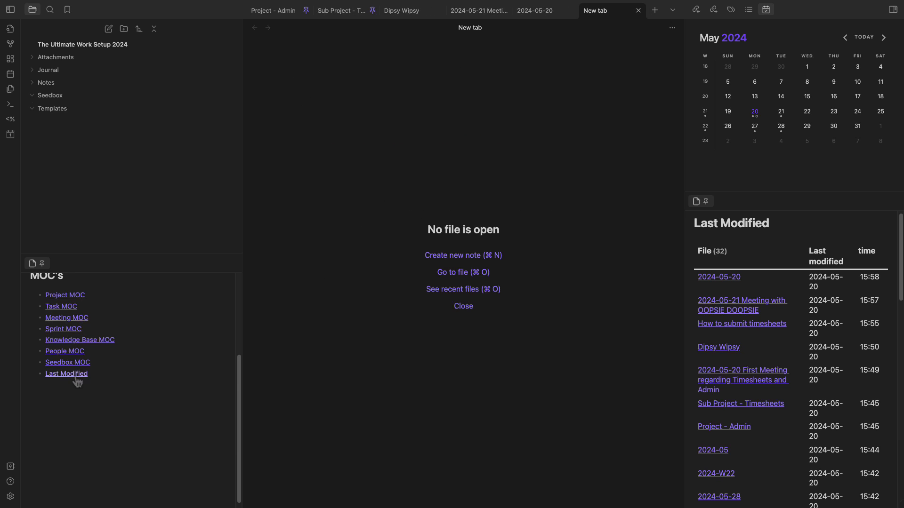
mouse_move(73, 374)
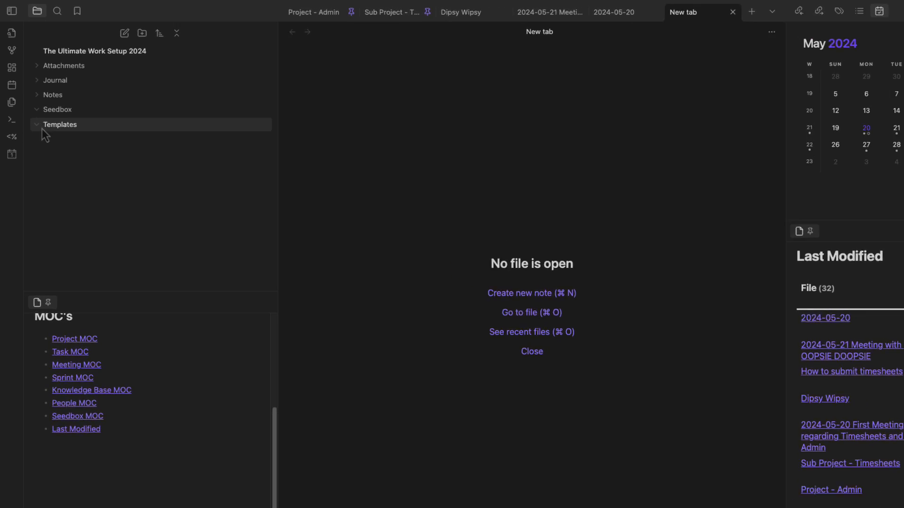
left_click(35, 111)
left_click(53, 142)
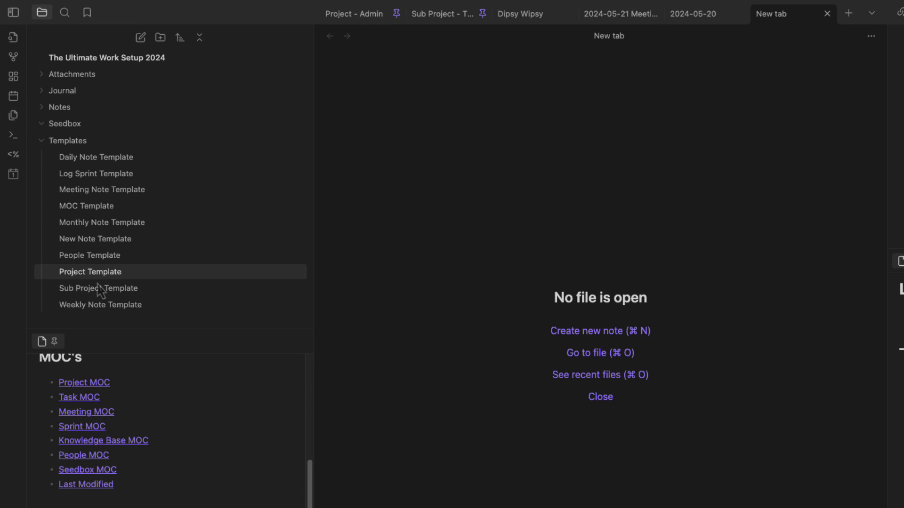
left_click(104, 180)
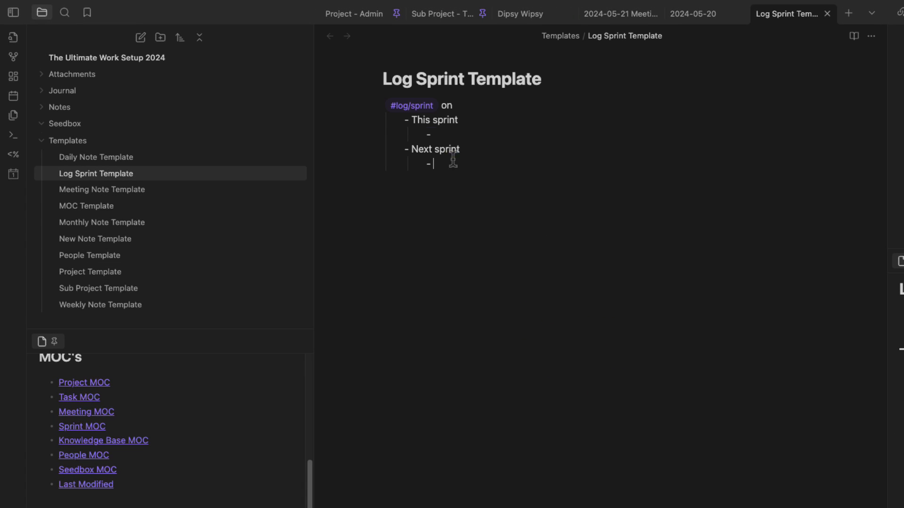
left_click_drag(452, 160, 379, 132)
key("shift+Tab")
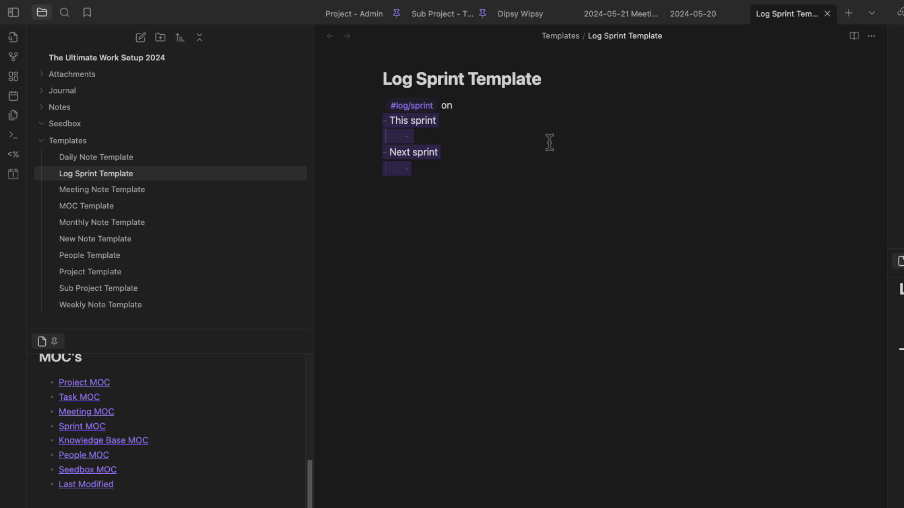
key("Tab")
key("Tab")
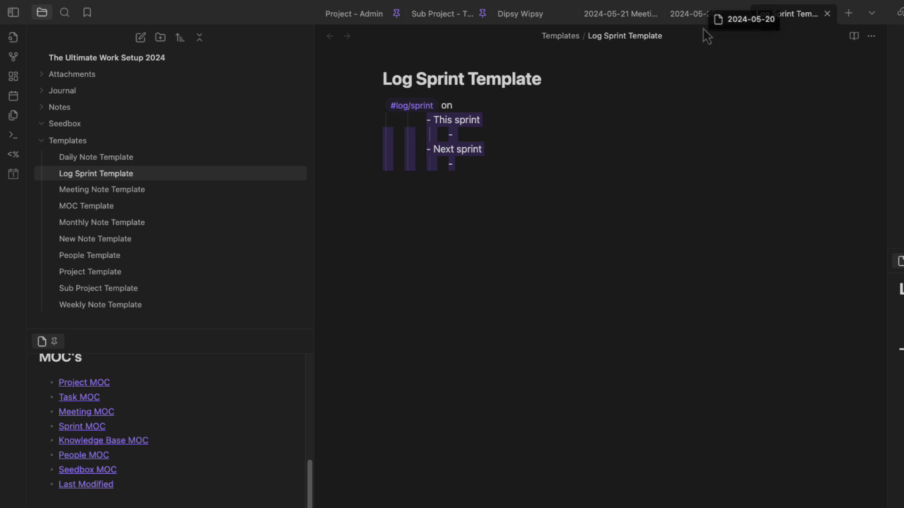
- Delete the badly indented sprint block from the 2024-05-20 daily note and insert the Log Sprint Template again at the empty checkbox
left_click(690, 16)
left_click_drag(476, 405, 437, 349)
key("BackSpace")
type("g")
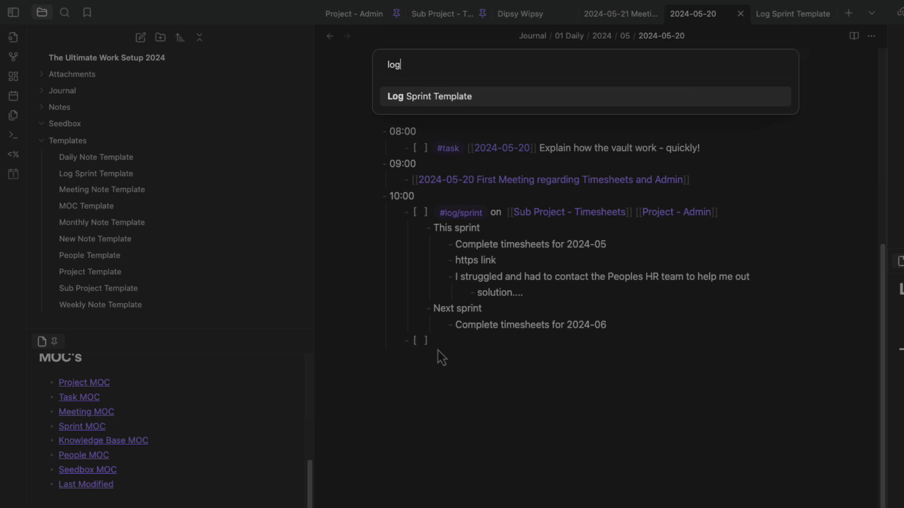
key("Return")
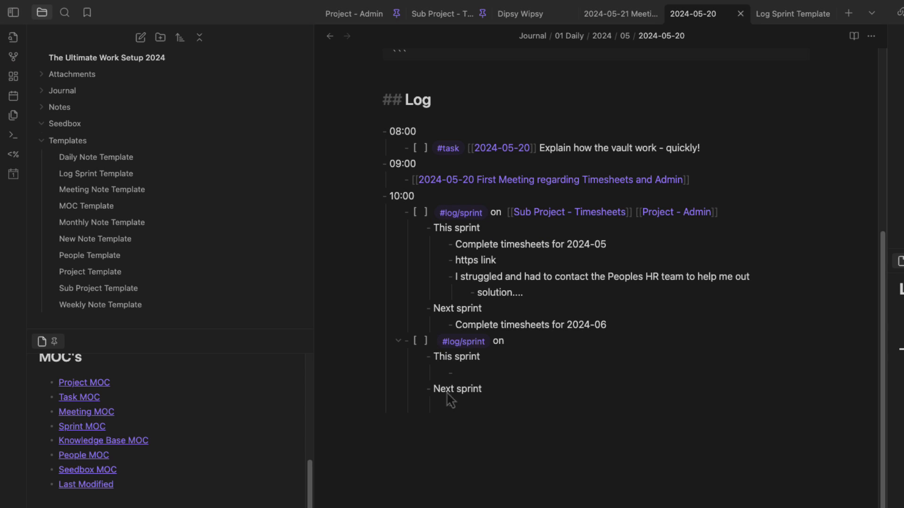
- Add the tag #on/seedbox after "on" in the new sprint log entry
key("ctrl+e")
key("ctrl+e")
type("#on/s")
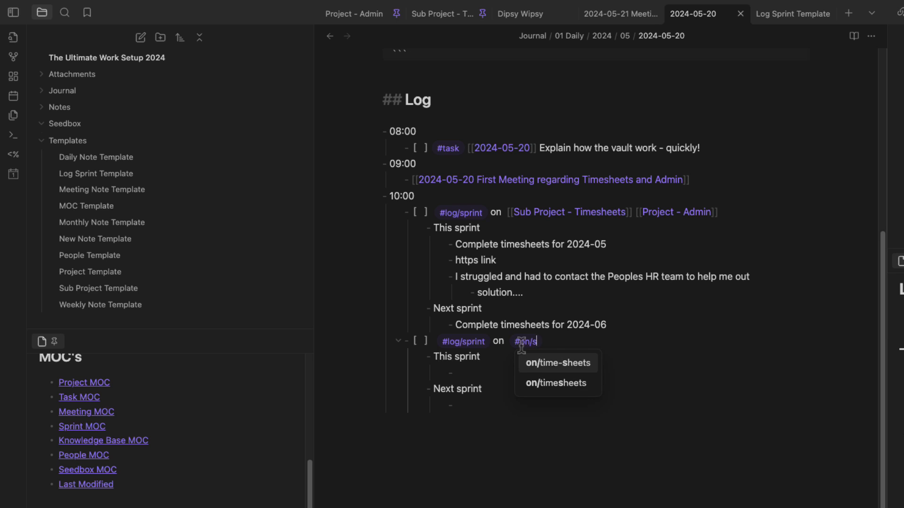
type("eedbox")
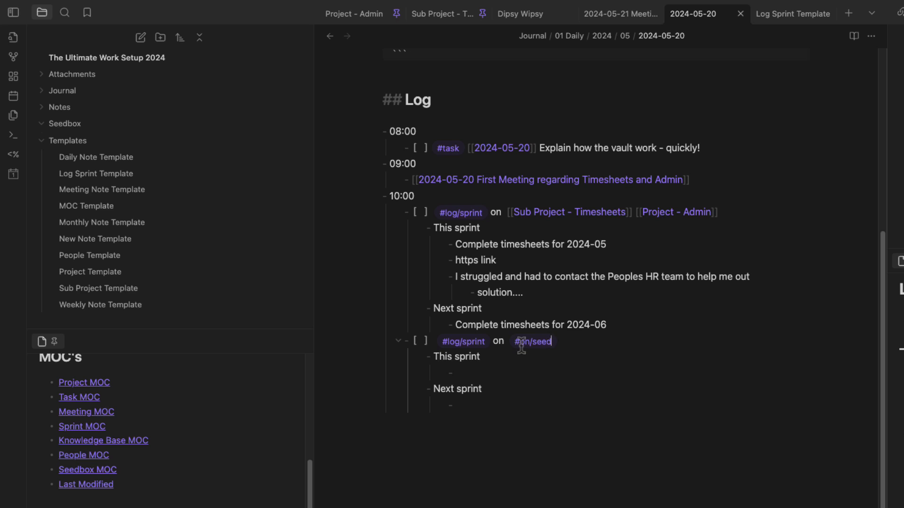
- Check the Seed Logs query in Seedbox MOC and change the new sprint entry's tag to #log/seedbox
left_click(790, 19)
left_click(87, 469)
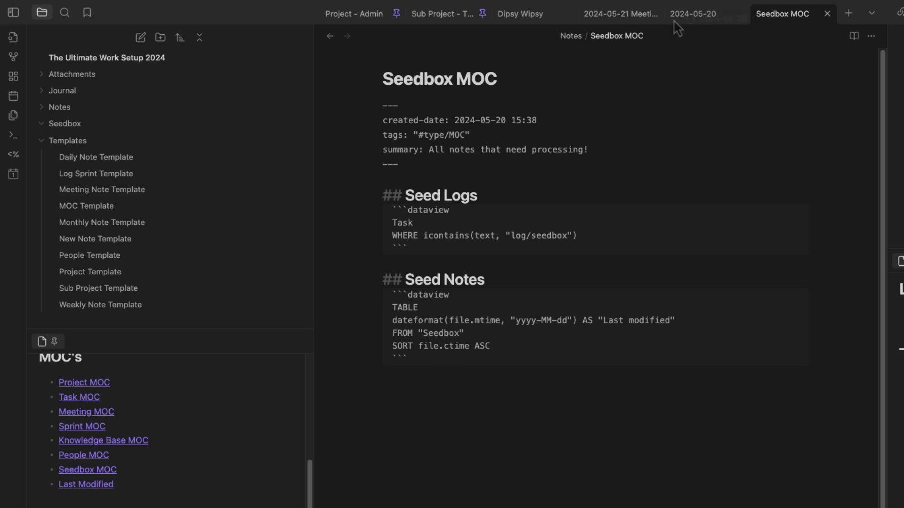
left_click(690, 15)
double_click(522, 341)
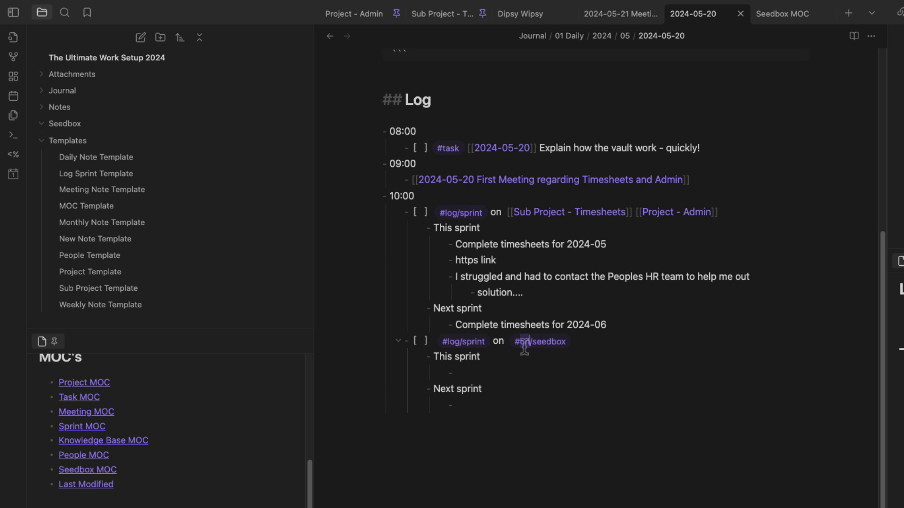
type("log")
- Write "bla bla bla" under This sprint and "..." under Next sprint in the seedbox entry
left_click(484, 373)
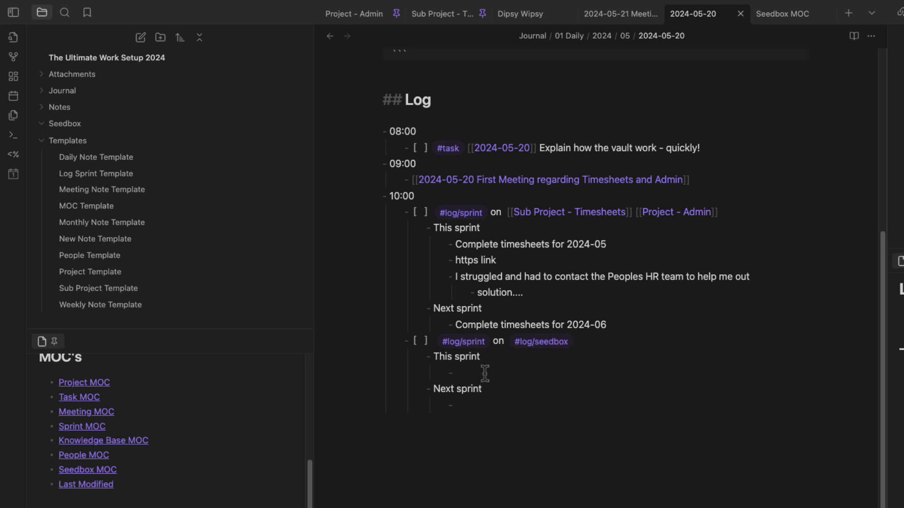
type("bla bla bla")
left_click(485, 406)
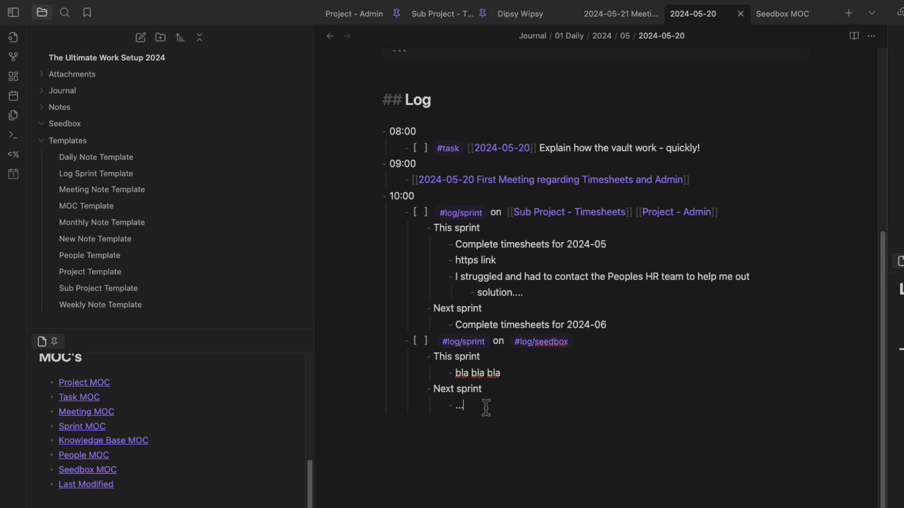
- Check the Seed Logs section of Seedbox MOC in the reading view
left_click(785, 15)
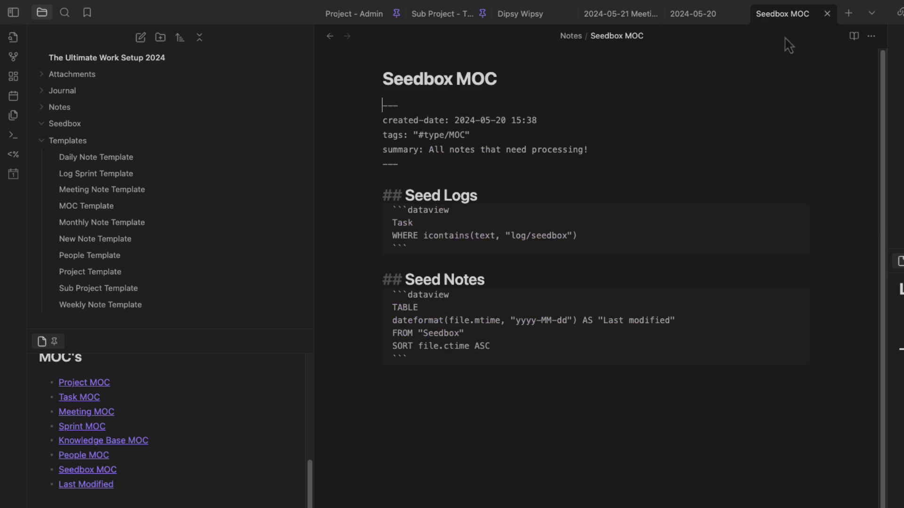
key("ctrl+e")
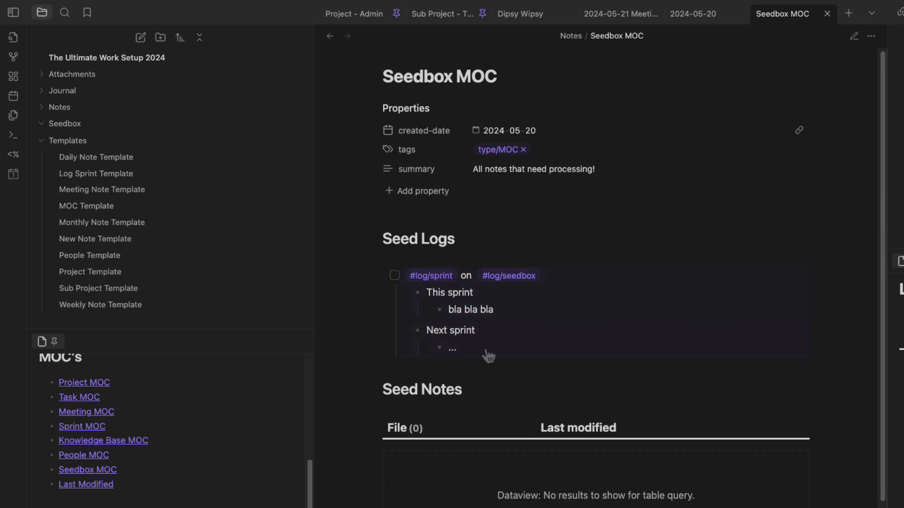
- Open the seed log entry in its daily note and replace its Next sprint text with "Do da da da"
left_click(642, 284)
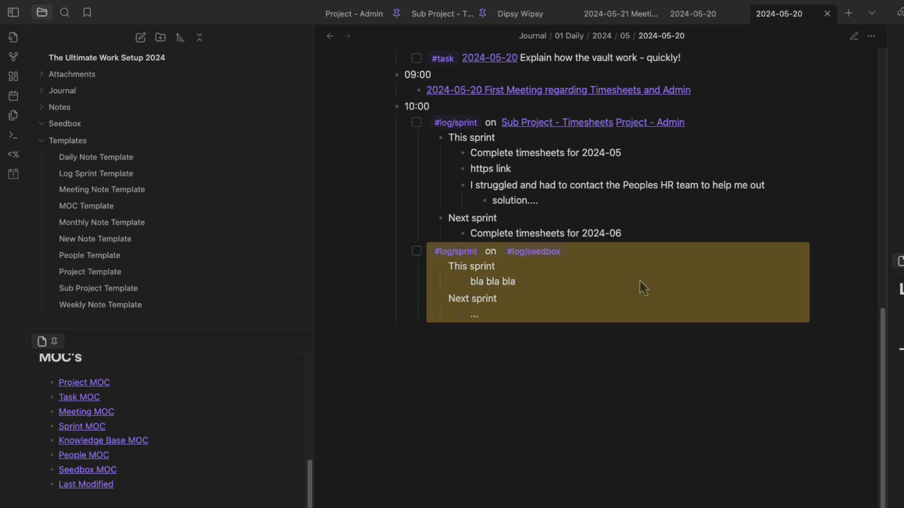
key("ctrl+e")
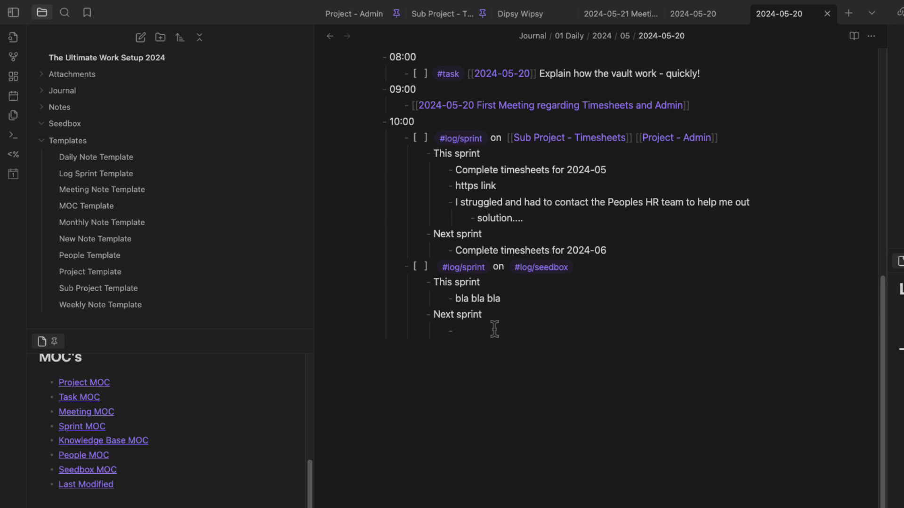
type("Do da da da")
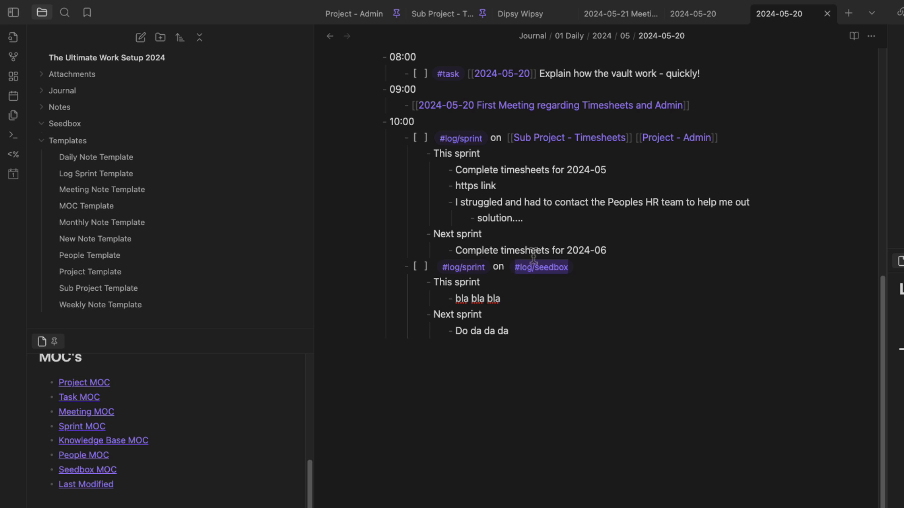
- Replace the entry's #log/seedbox tag with links to Sub Project - Timesheets and Project - Admin
key("BackSpace")
type("[[Project")
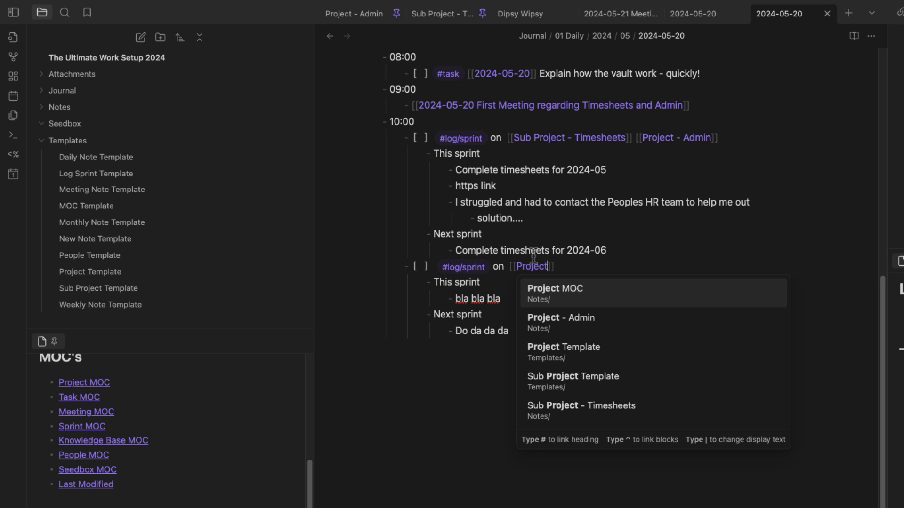
type(" - adm")
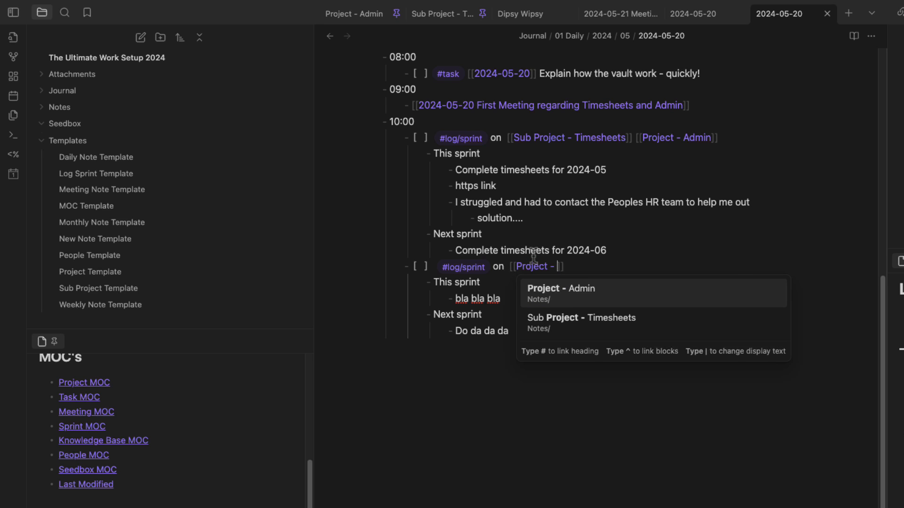
key("Return")
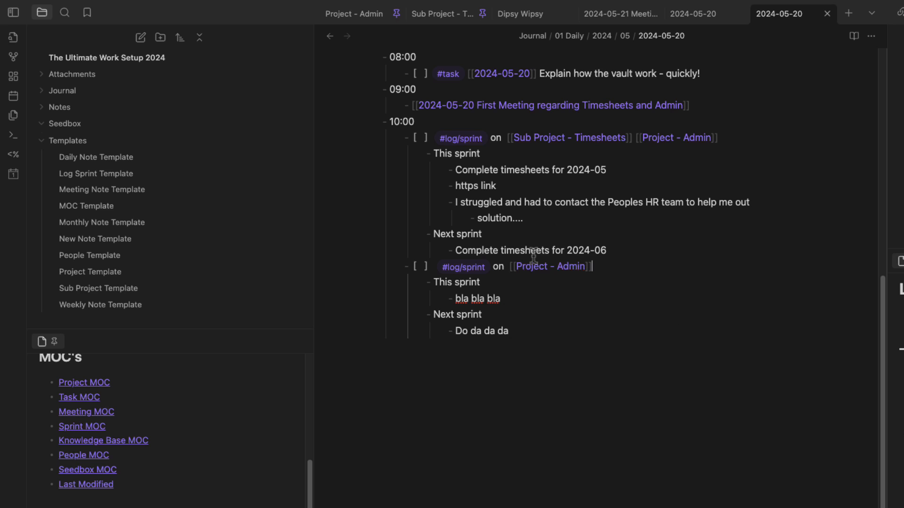
left_click(507, 270)
type("[[Sub ]] [[")
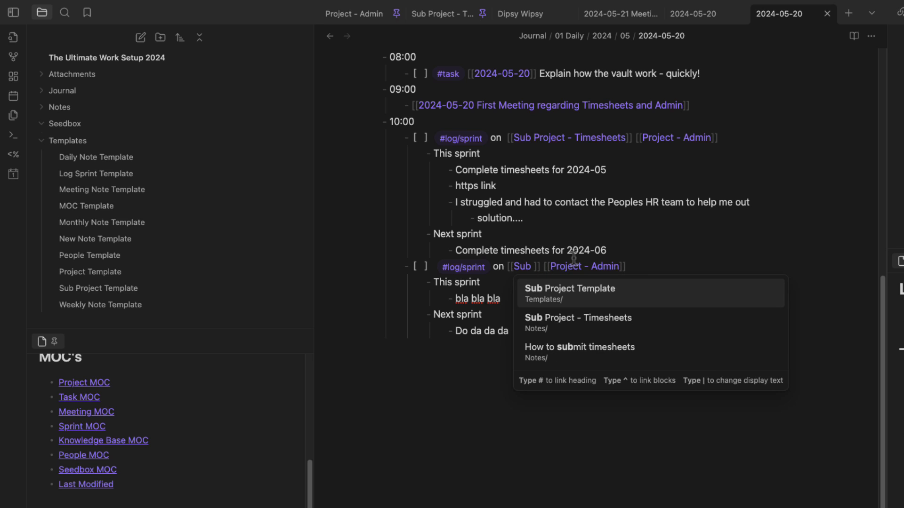
key("Down")
key("Return")
key("Down")
key("Down")
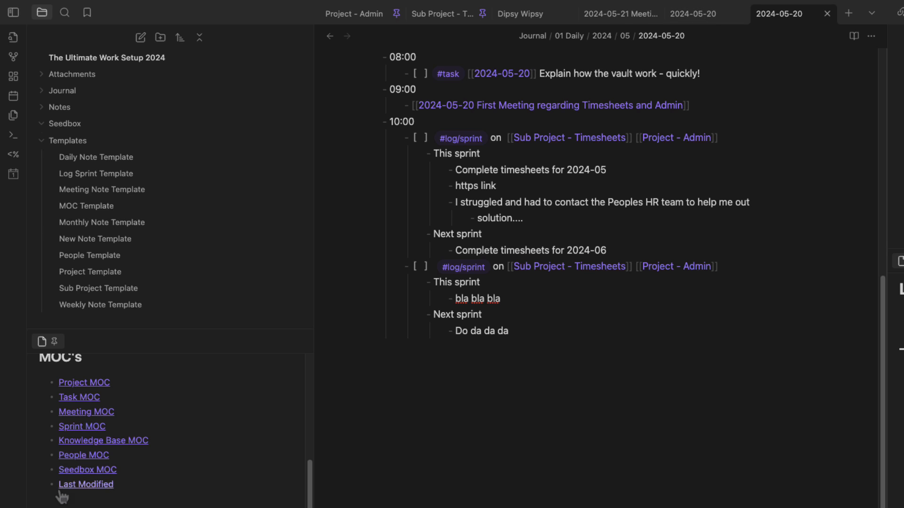
- Check the Seed Logs in Seedbox MOC's reading view and the Sprints list in the Sub Project - Timesheets note
left_click(85, 470)
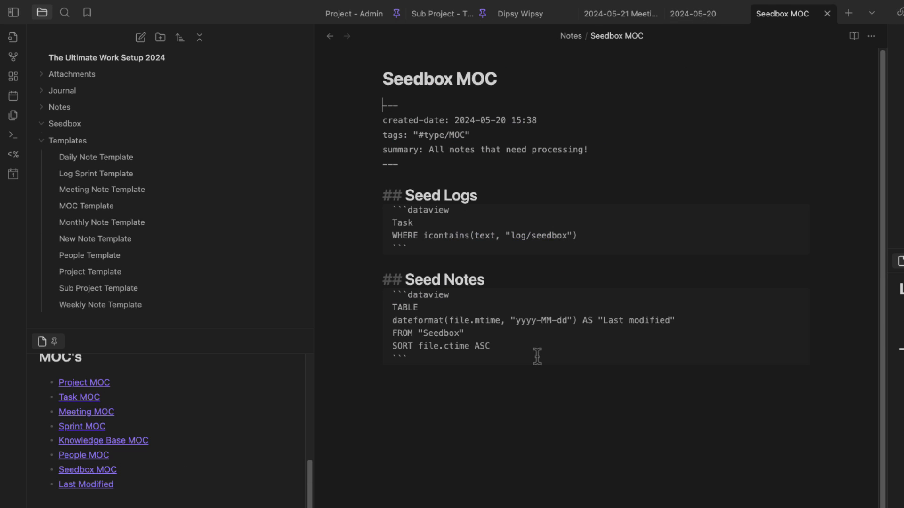
key("super+e")
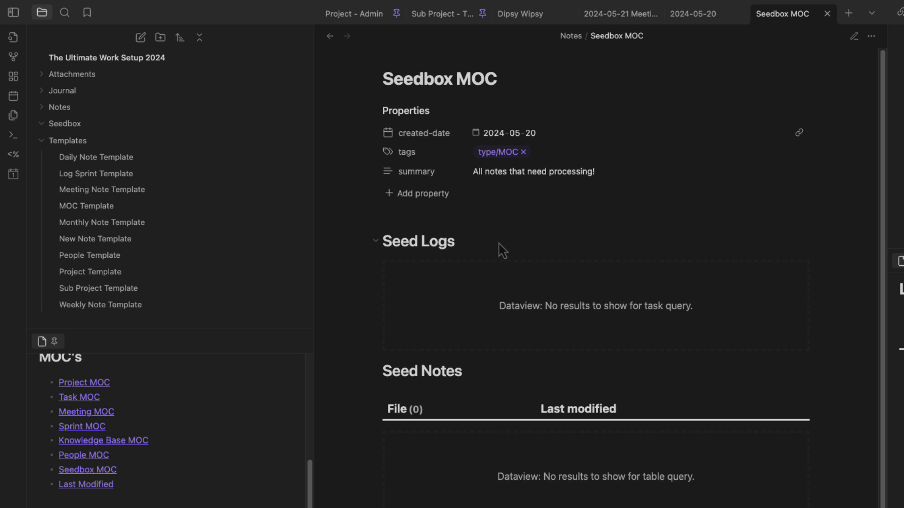
scroll(333, 341, "down", 1)
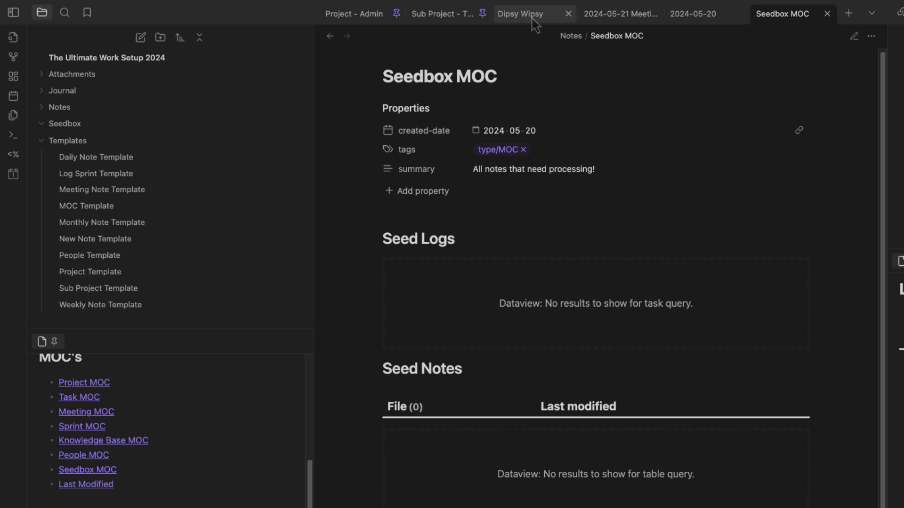
left_click(442, 14)
scroll(499, 353, "down", 5)
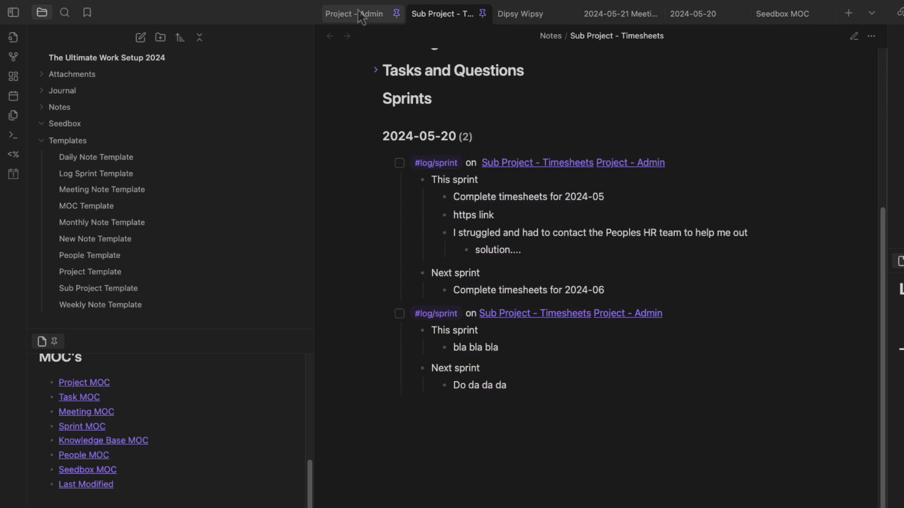
- Open the Last Modified note from the MOC list
mouse_move(97, 488)
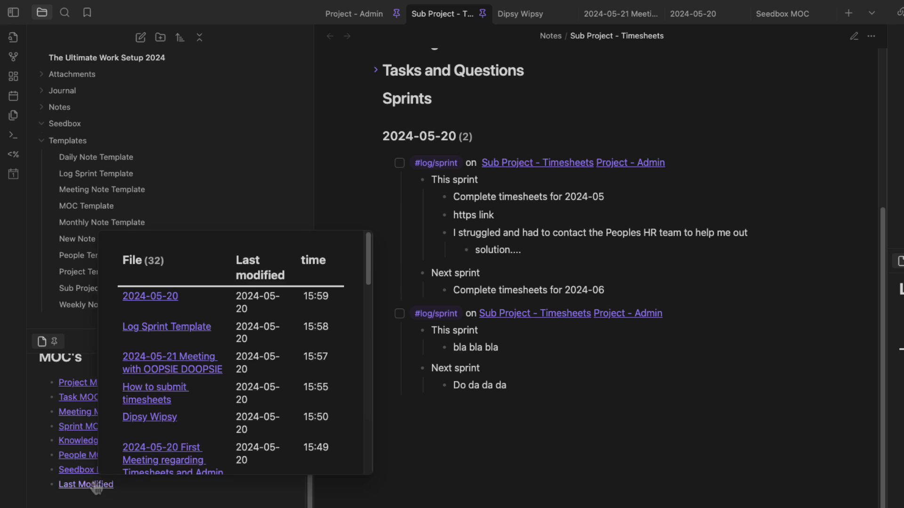
left_click(86, 485)
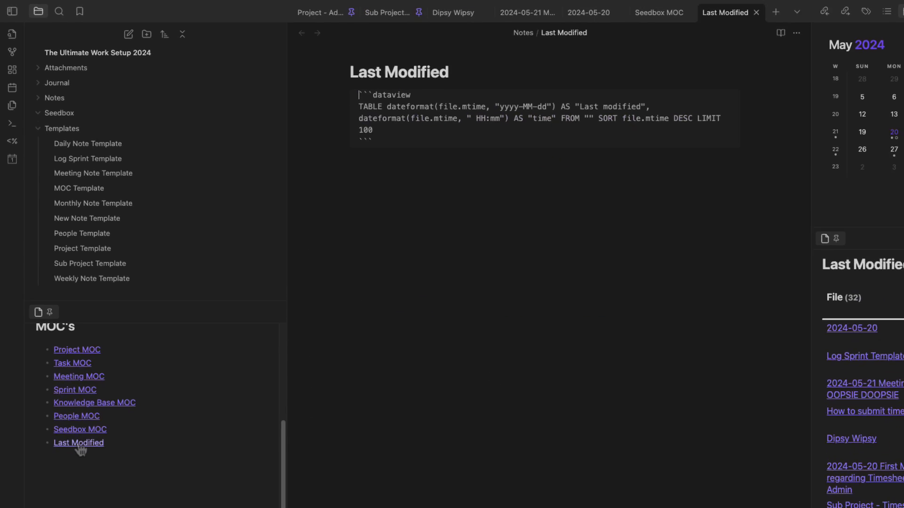